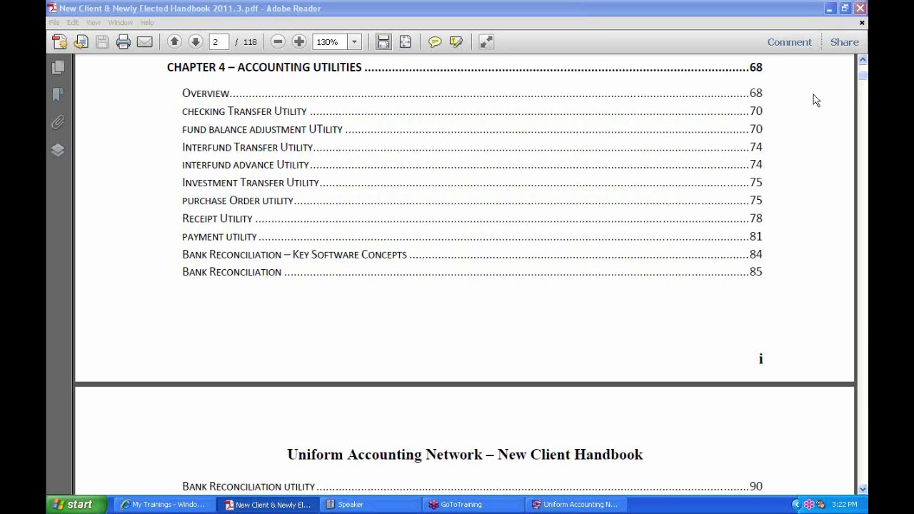
Step: Review the handbook's table of contents from Chapter 1 – Overview through Chapter 3 – Accounting Transactions
click(863, 63)
scroll(831, 138, up, 10)
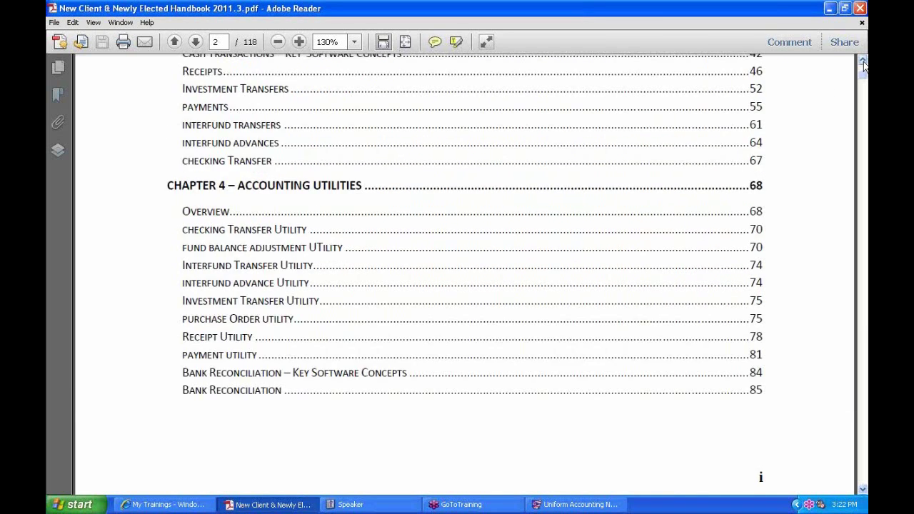
scroll(814, 148, up, 2)
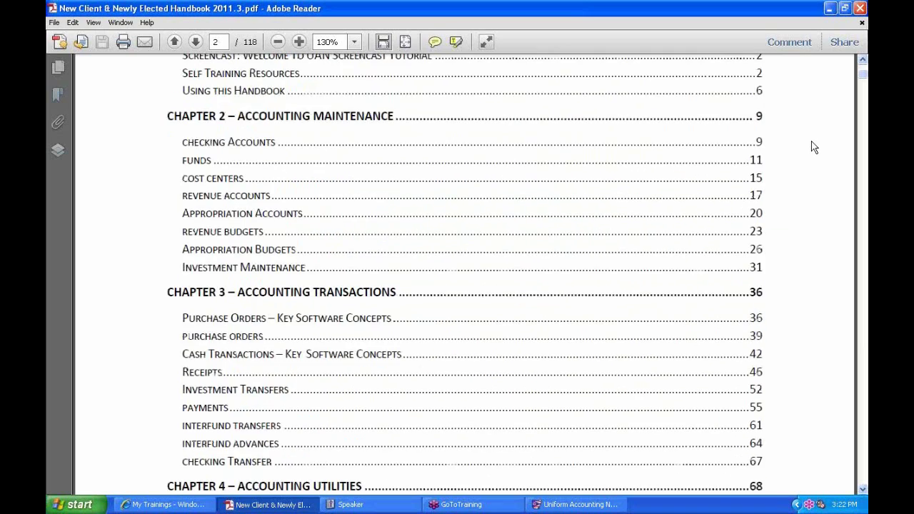
scroll(814, 148, up, 3)
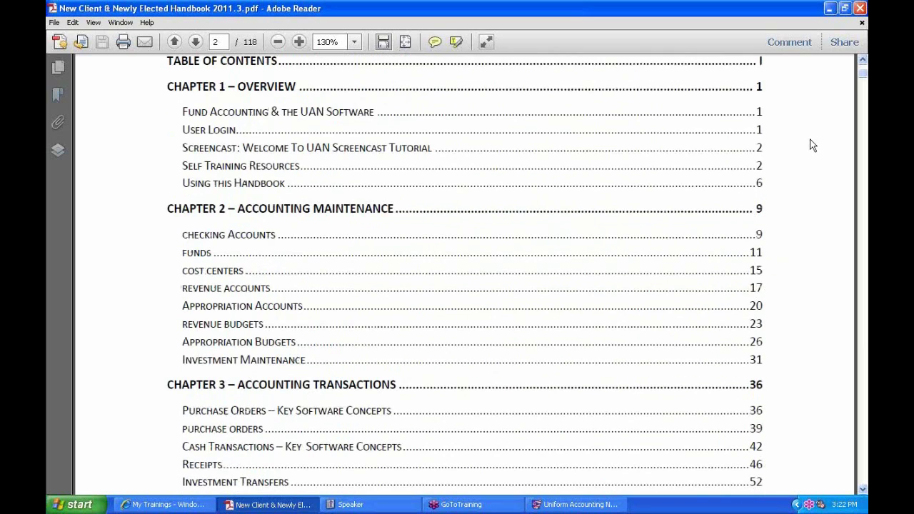
scroll(811, 144, up, 2)
scroll(808, 144, down, 3)
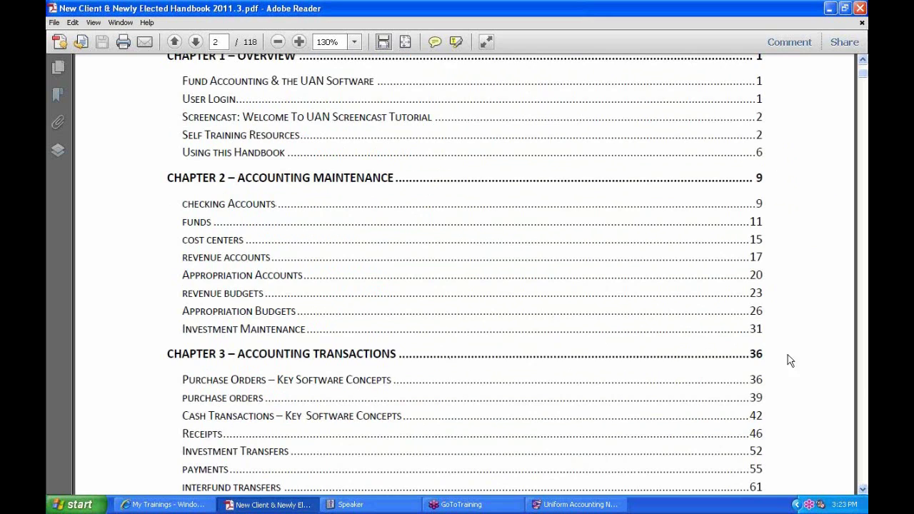
scroll(723, 371, down, 4)
scroll(707, 366, down, 1)
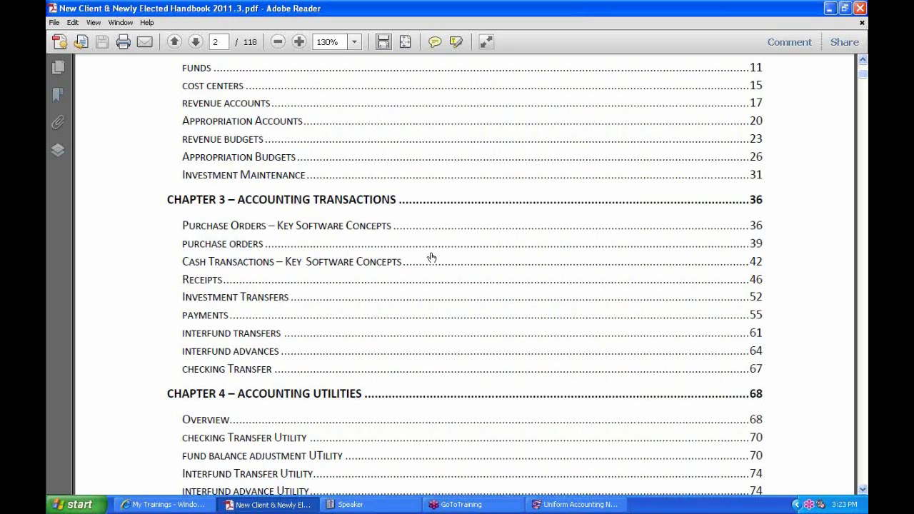
scroll(379, 305, down, 3)
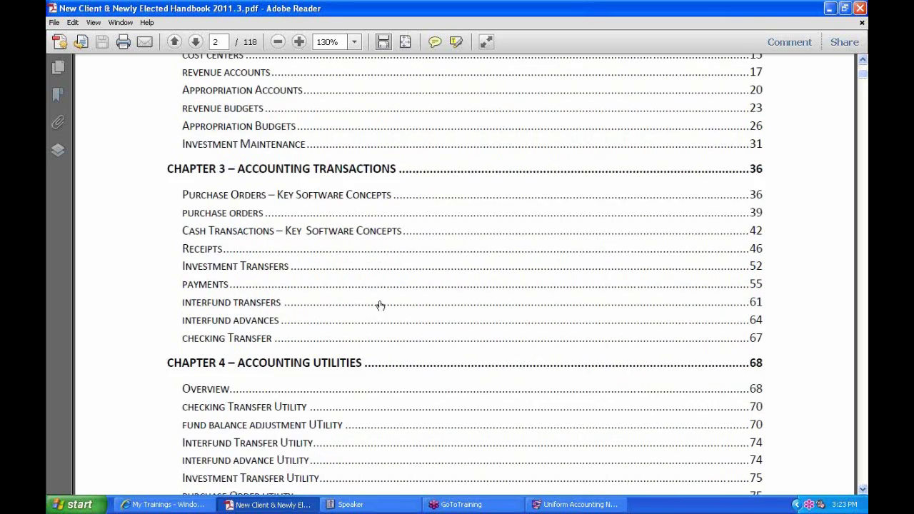
scroll(374, 296, up, 2)
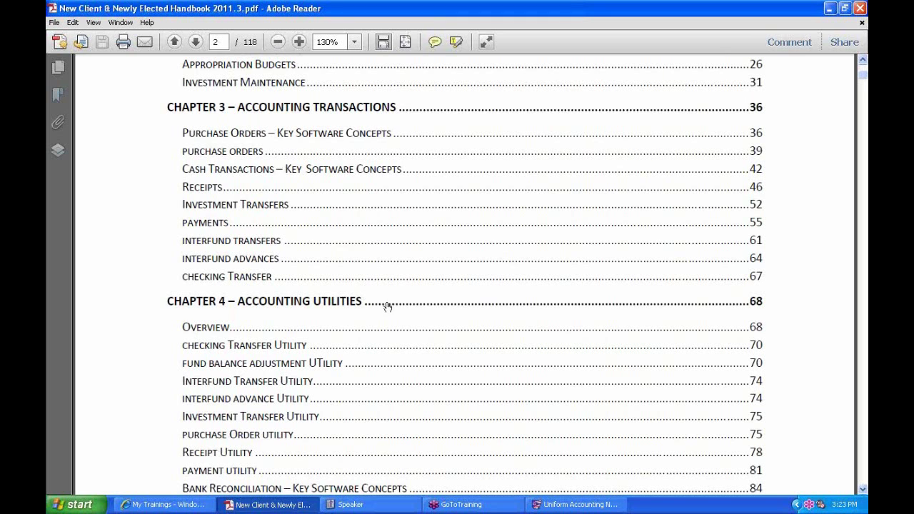
Step: Examine the topics listed under Chapter 4 – Accounting Utilities in the table of contents, through the bank reconciliation entries
scroll(386, 303, down, 3)
scroll(372, 293, down, 1)
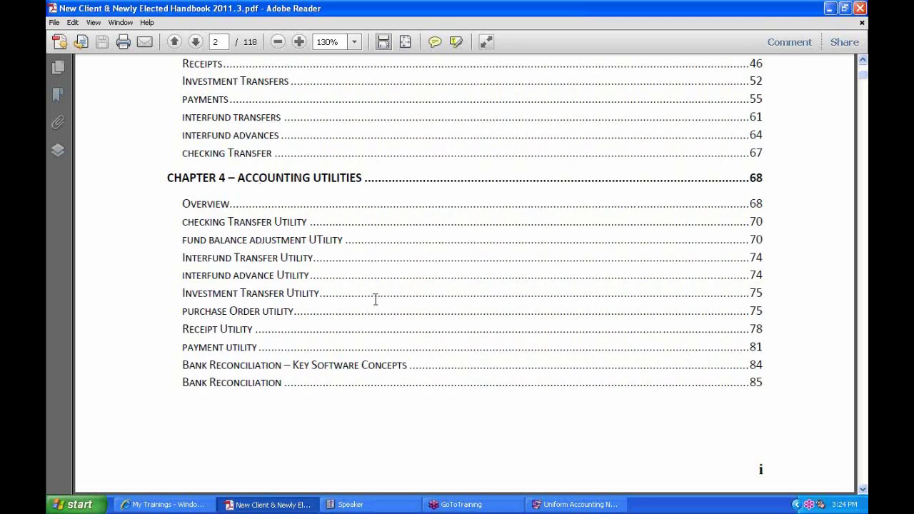
scroll(367, 269, down, 3)
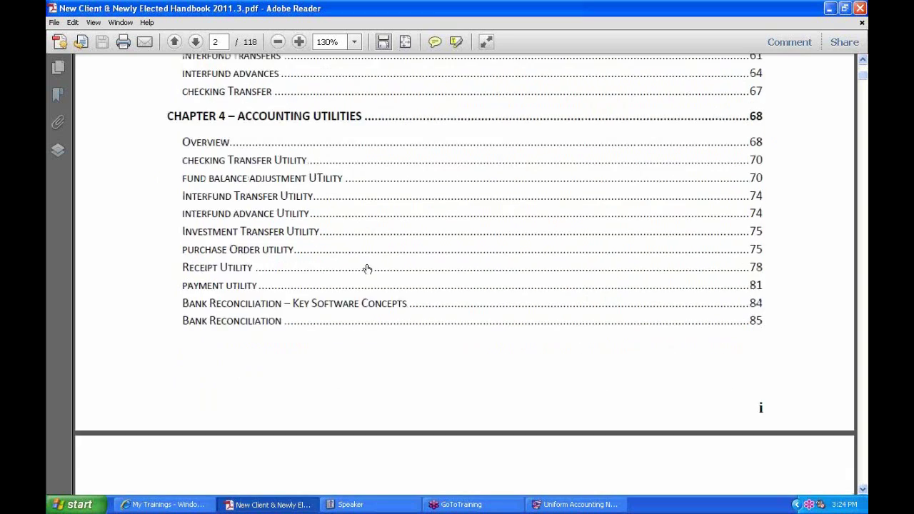
scroll(368, 269, up, 2)
scroll(368, 269, down, 4)
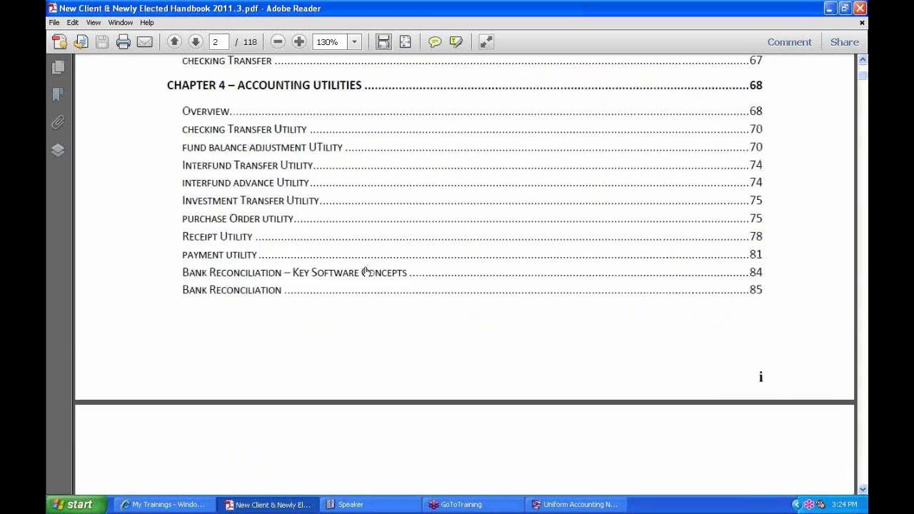
scroll(367, 272, up, 3)
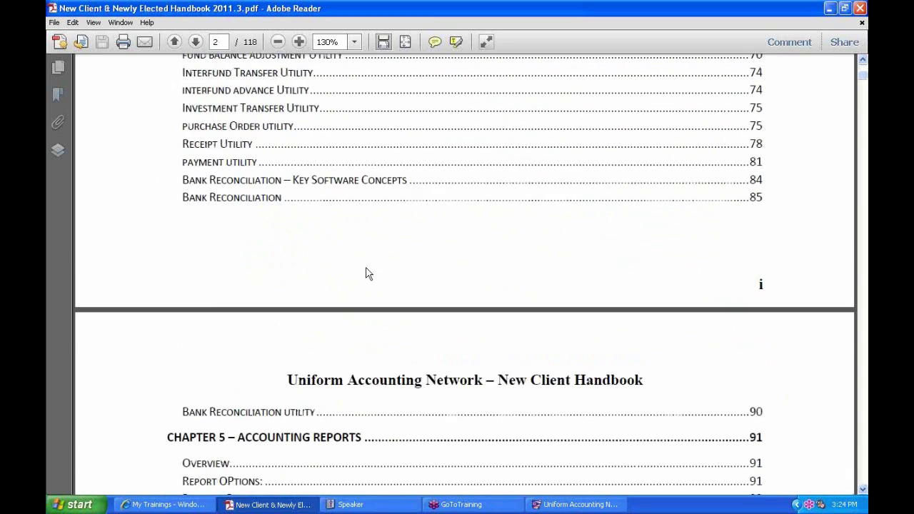
scroll(365, 264, up, 1)
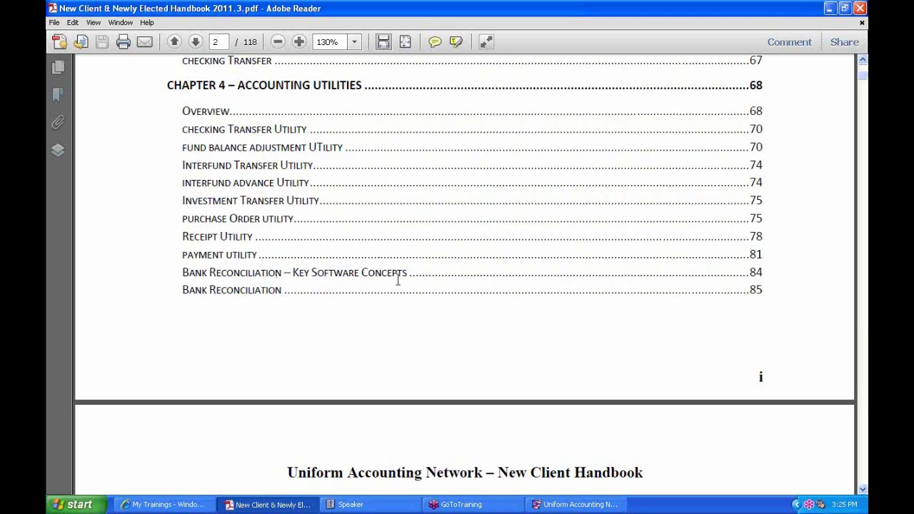
scroll(400, 279, down, 1)
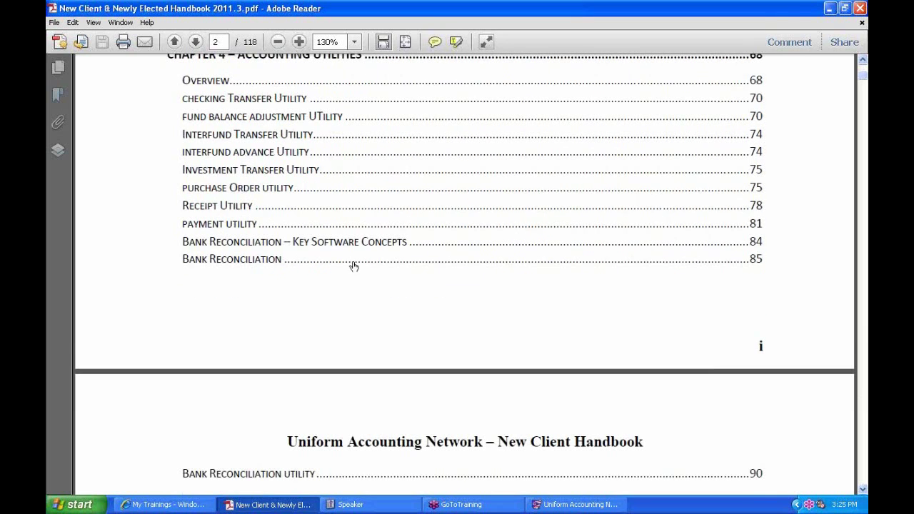
scroll(353, 265, down, 3)
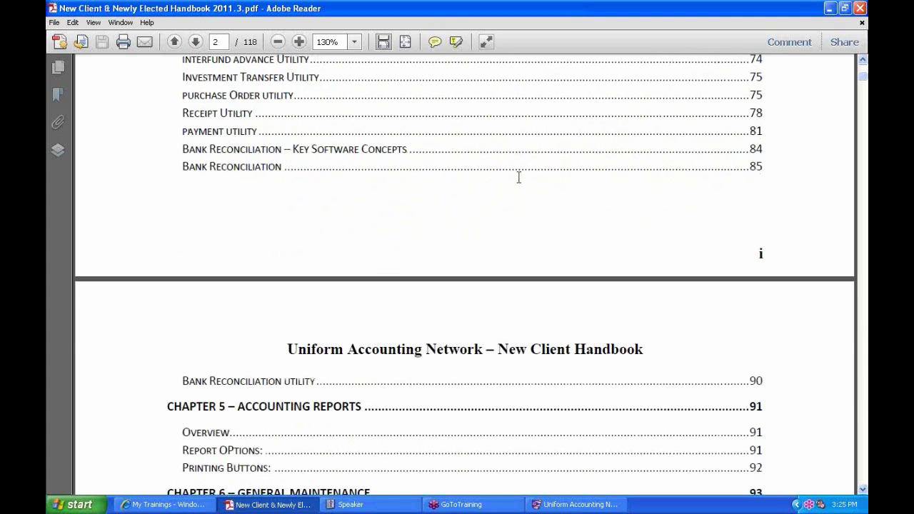
scroll(519, 177, up, 3)
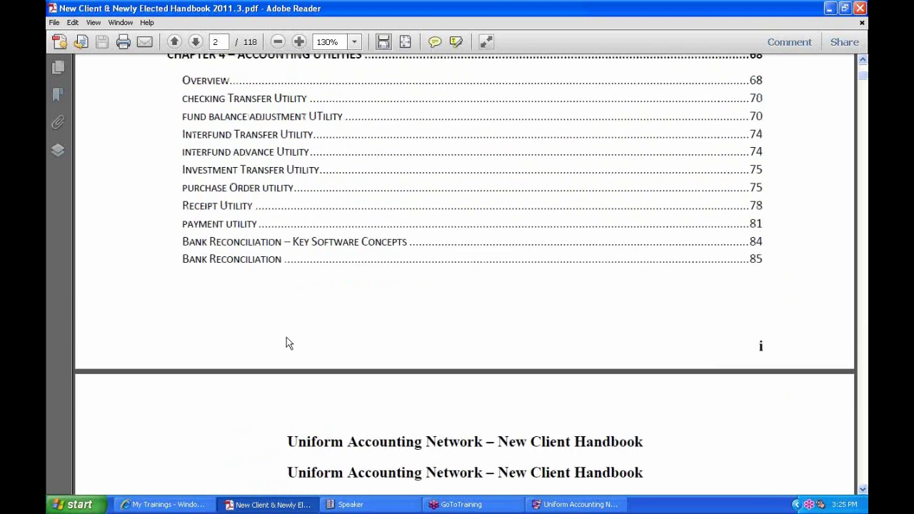
scroll(287, 344, down, 2)
scroll(272, 267, up, 2)
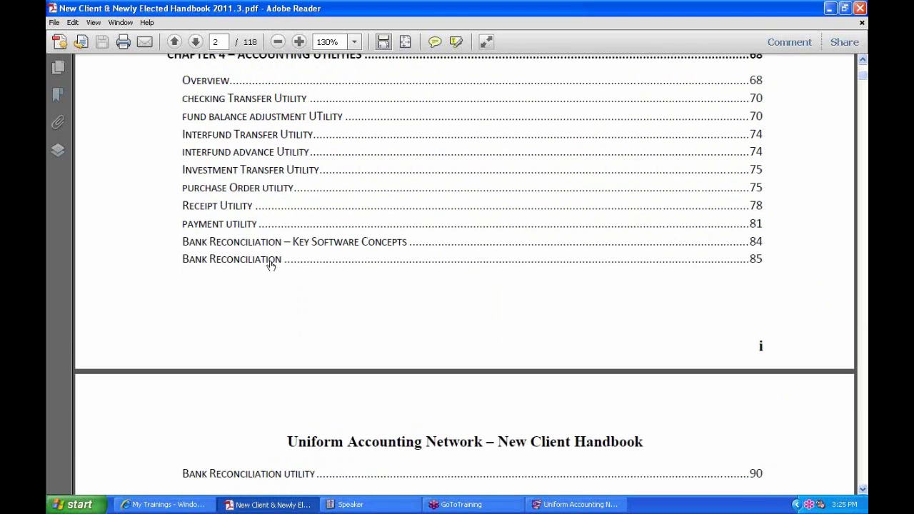
scroll(300, 250, up, 1)
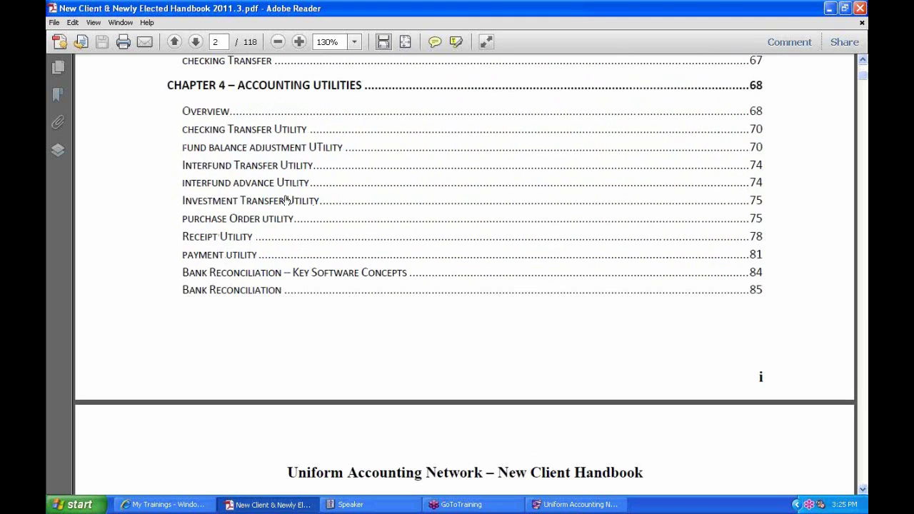
Step: Go to the Chapter 4 Overview section from the table of contents and skim its definitions of the utility screen buttons
click(203, 113)
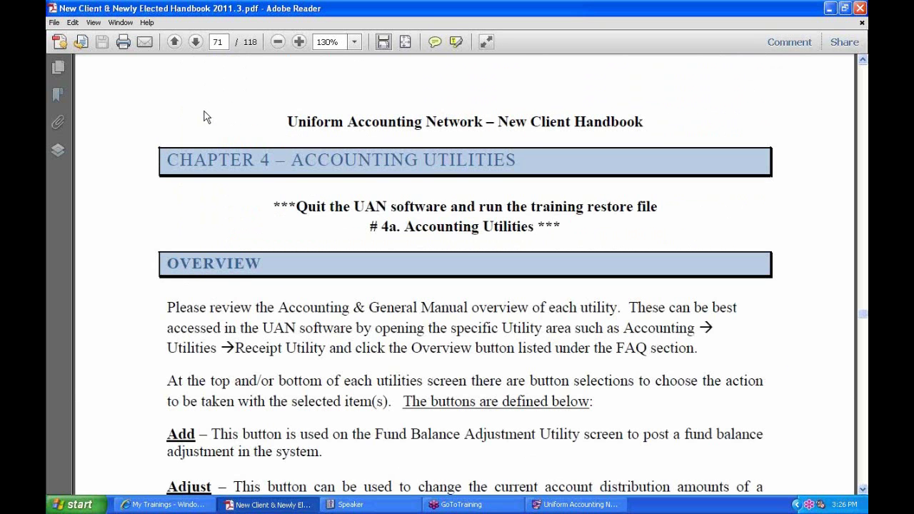
scroll(450, 263, down, 2)
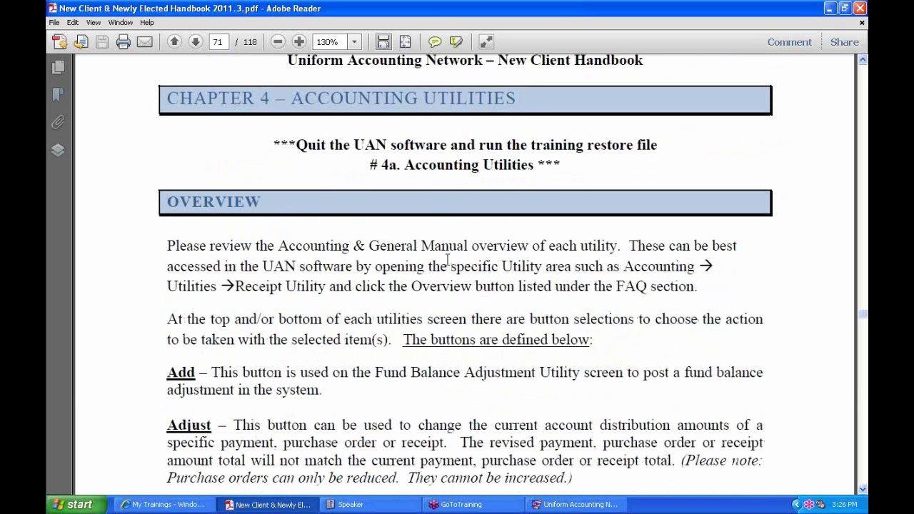
scroll(323, 224, down, 2)
scroll(320, 222, down, 1)
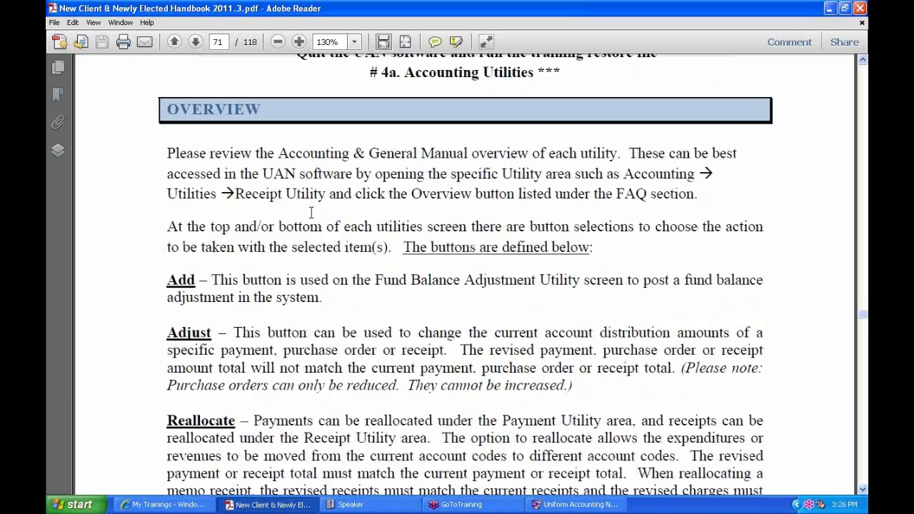
scroll(276, 199, down, 10)
scroll(276, 200, down, 5)
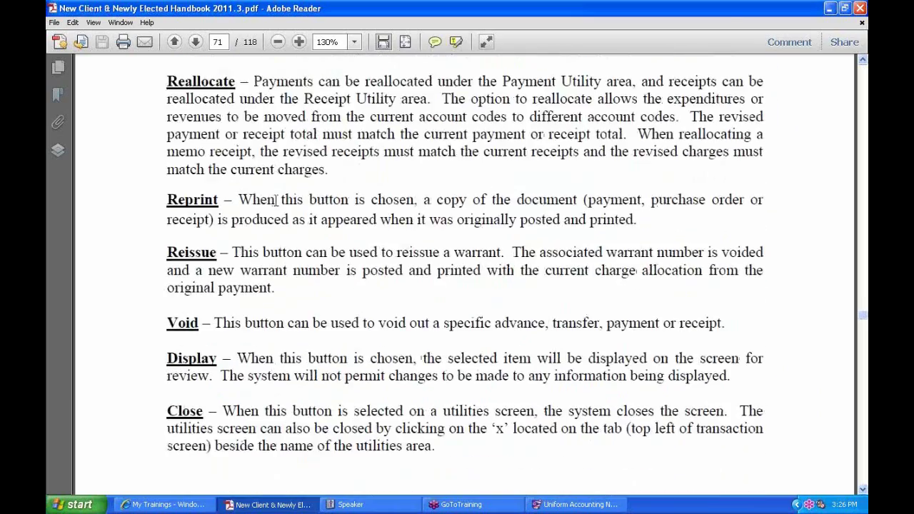
scroll(277, 200, up, 7)
scroll(279, 200, up, 8)
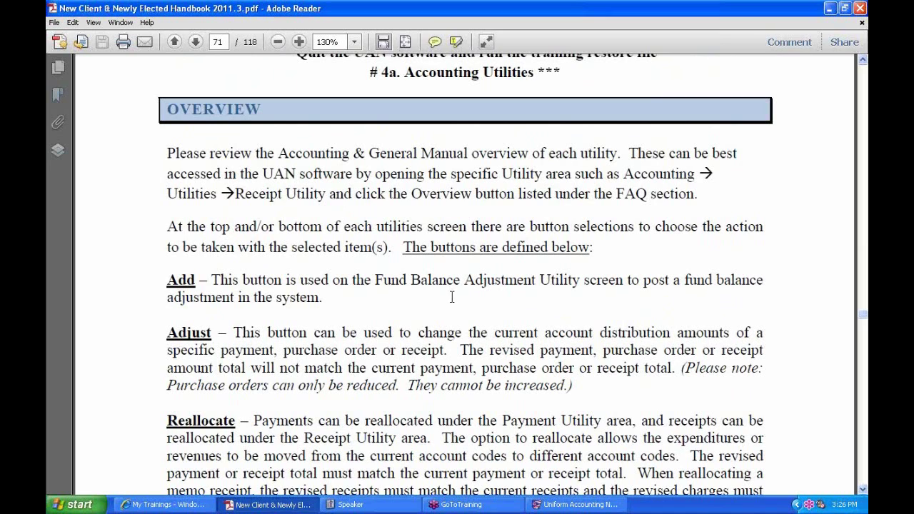
Step: Look briefly at the Uniform Accounting Network software, return to the handbook in Adobe Reader, and read the button definitions through Close Item
click(570, 507)
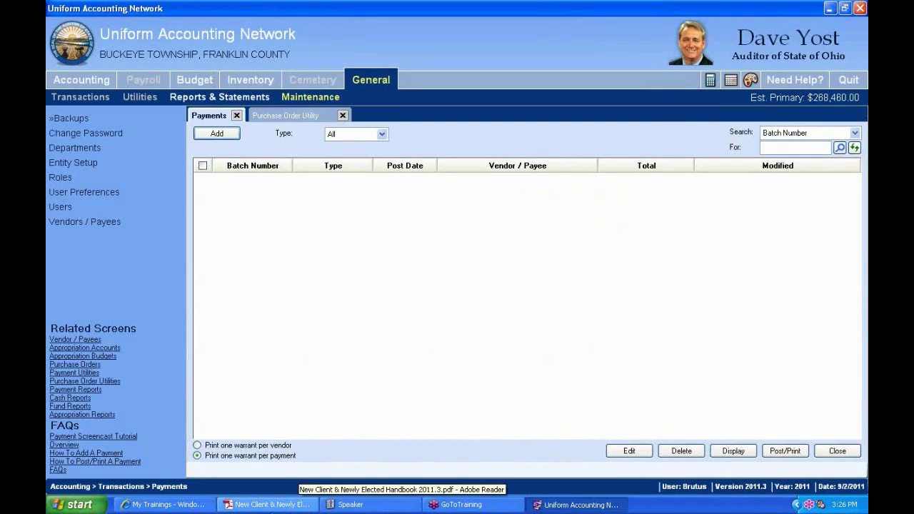
click(270, 504)
scroll(550, 274, down, 10)
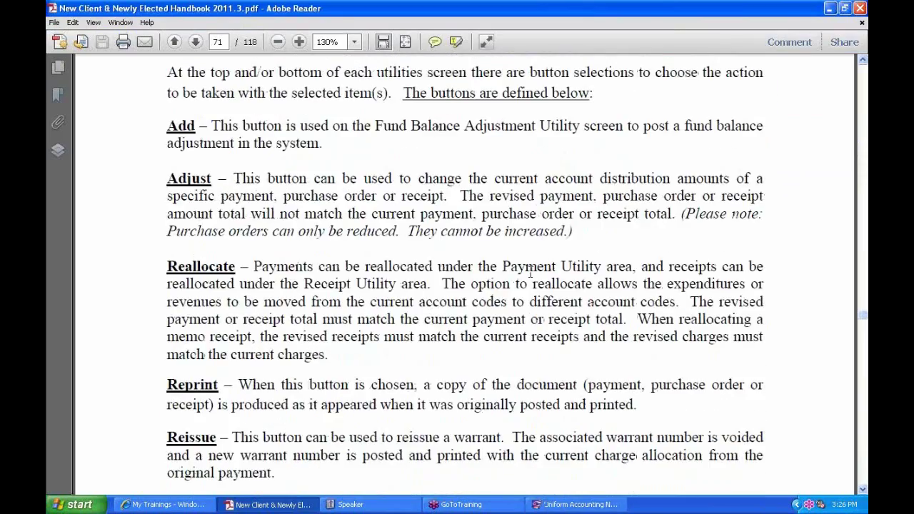
scroll(525, 275, down, 13)
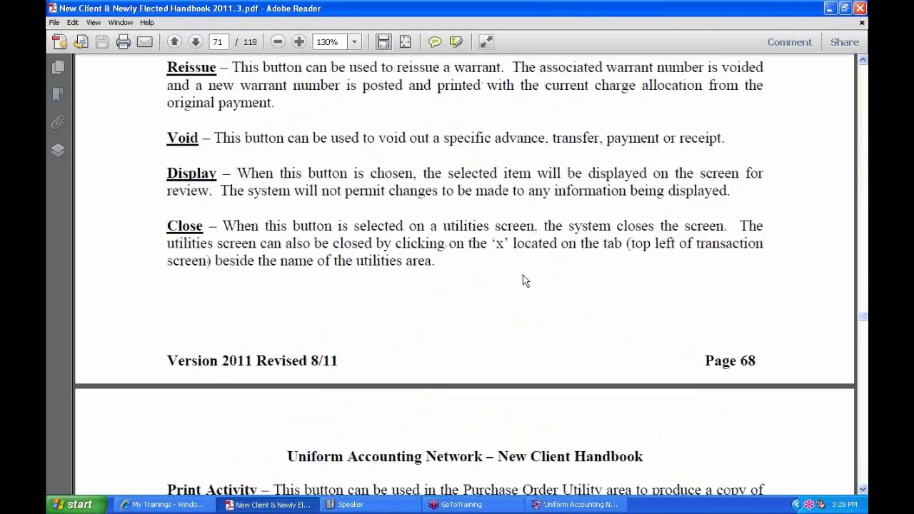
scroll(520, 274, up, 4)
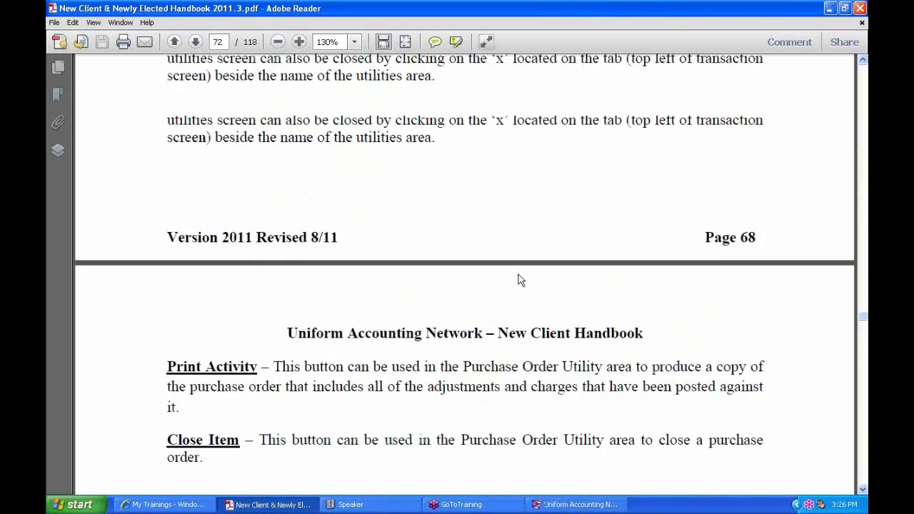
scroll(291, 166, up, 5)
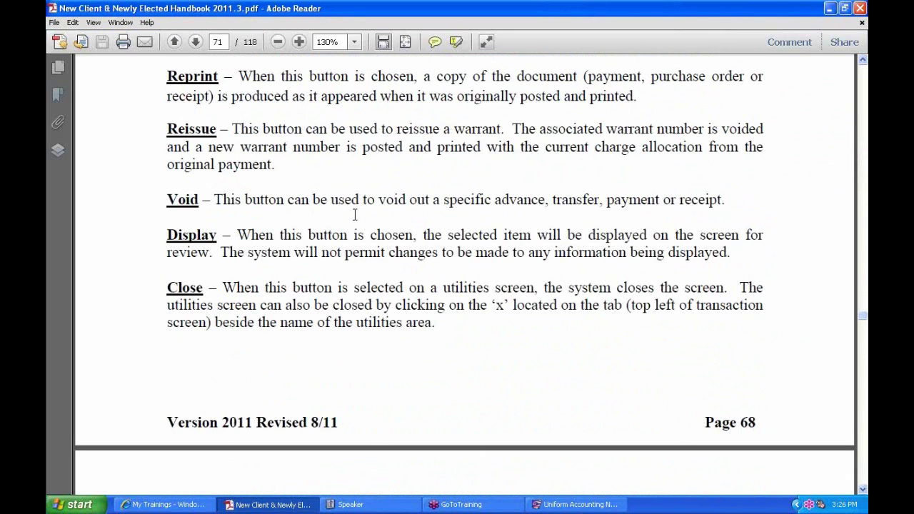
scroll(356, 221, down, 6)
scroll(355, 222, down, 4)
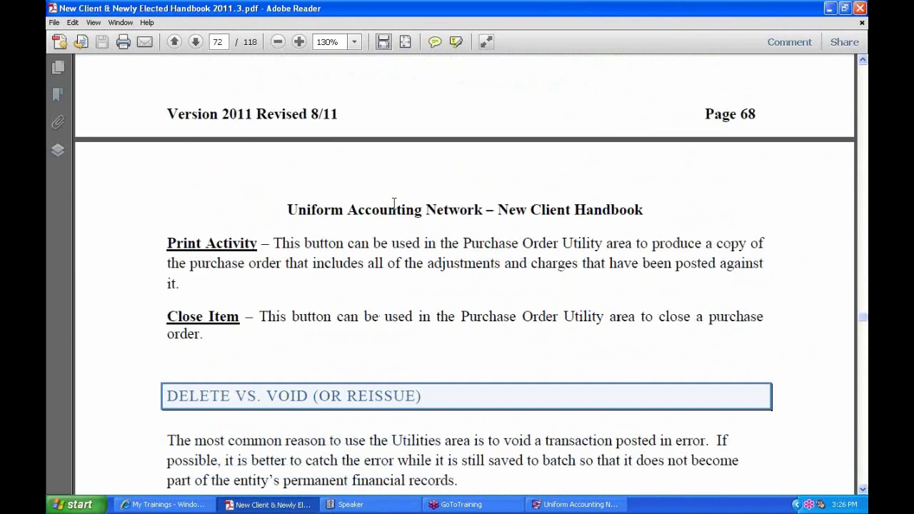
Step: Read the Delete vs. Void (or Reissue) section, briefly highlighting its heading, and examine the Delete, Void and Reissue button rules
scroll(385, 253, down, 3)
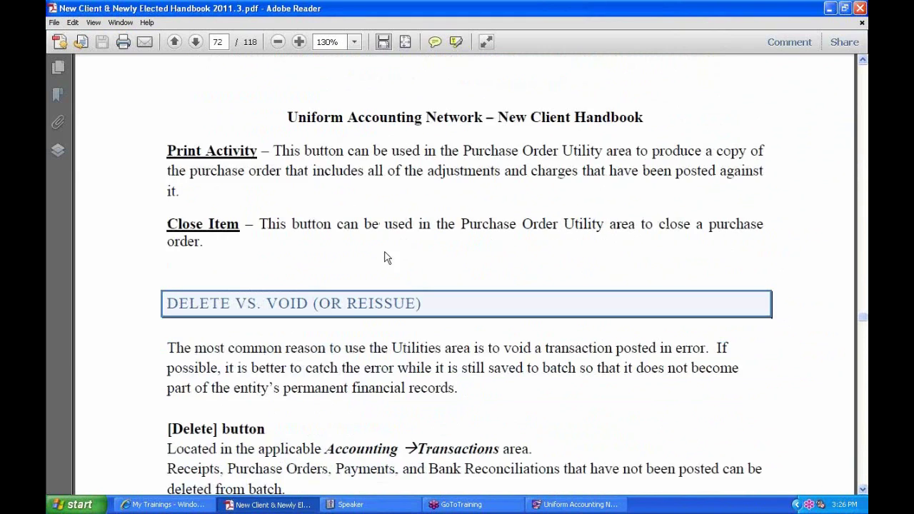
scroll(384, 250, down, 1)
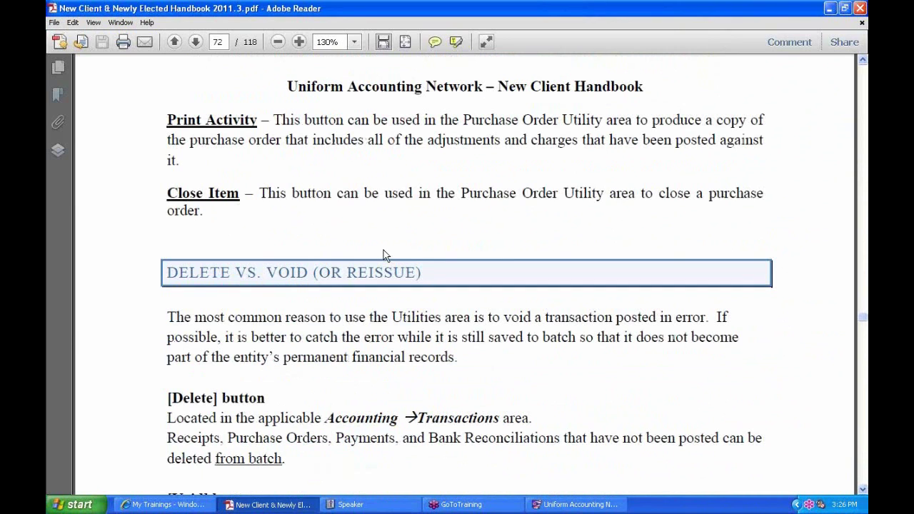
scroll(397, 210, down, 1)
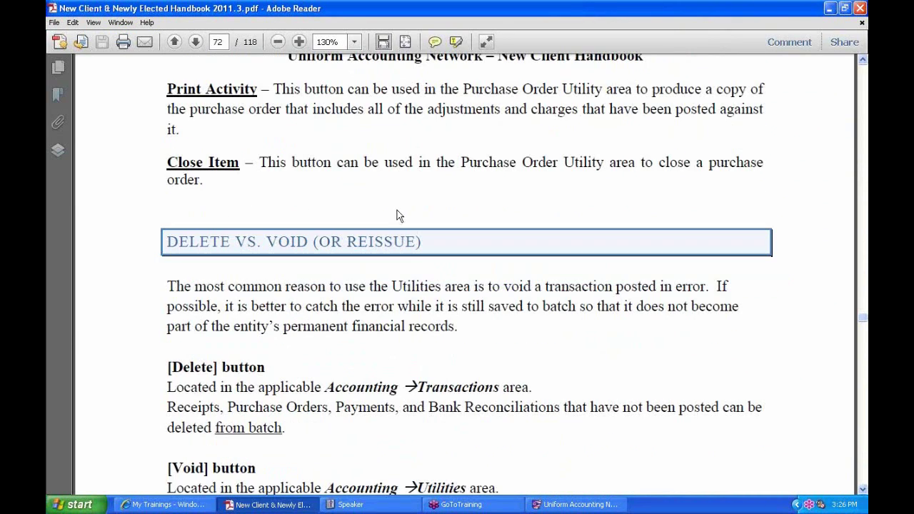
scroll(364, 182, down, 3)
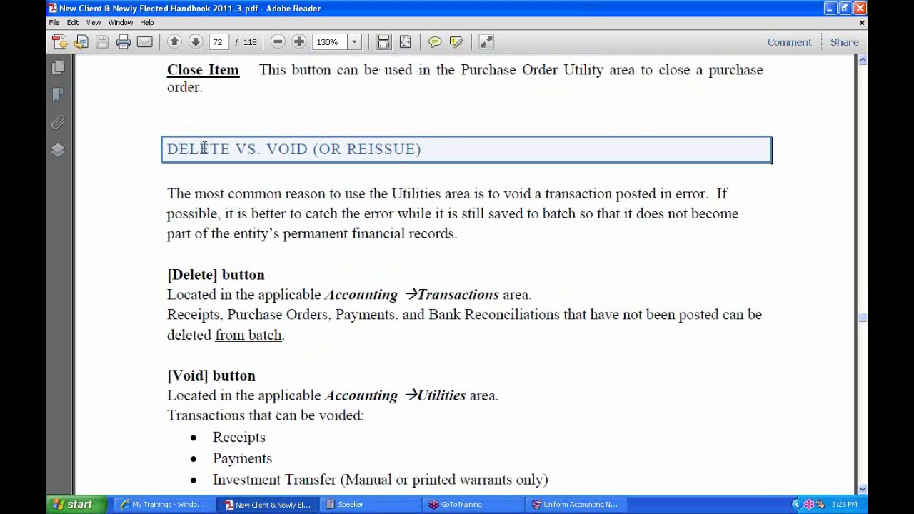
drag(167, 148, 319, 150)
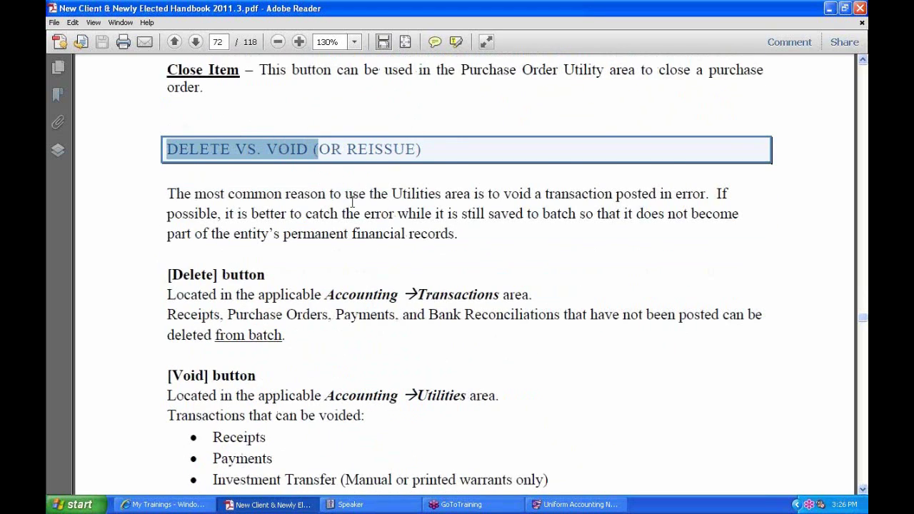
scroll(352, 203, down, 2)
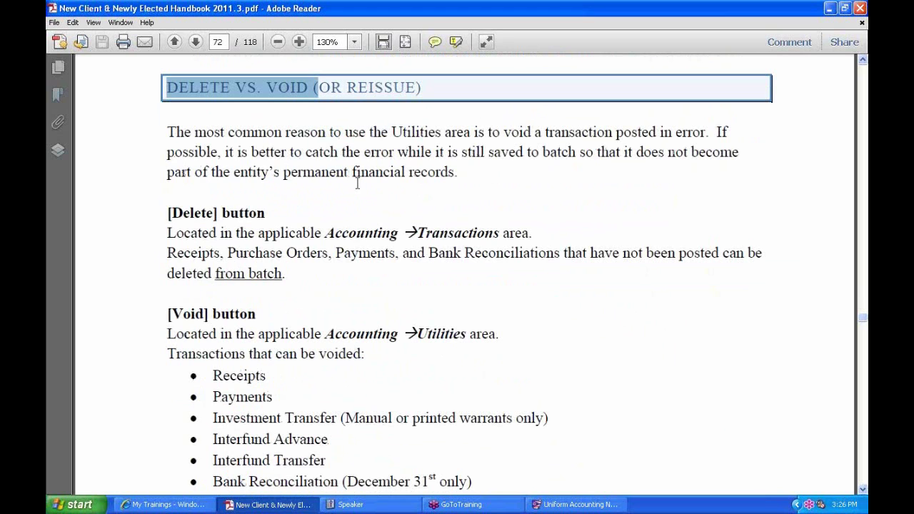
click(357, 183)
scroll(422, 200, down, 4)
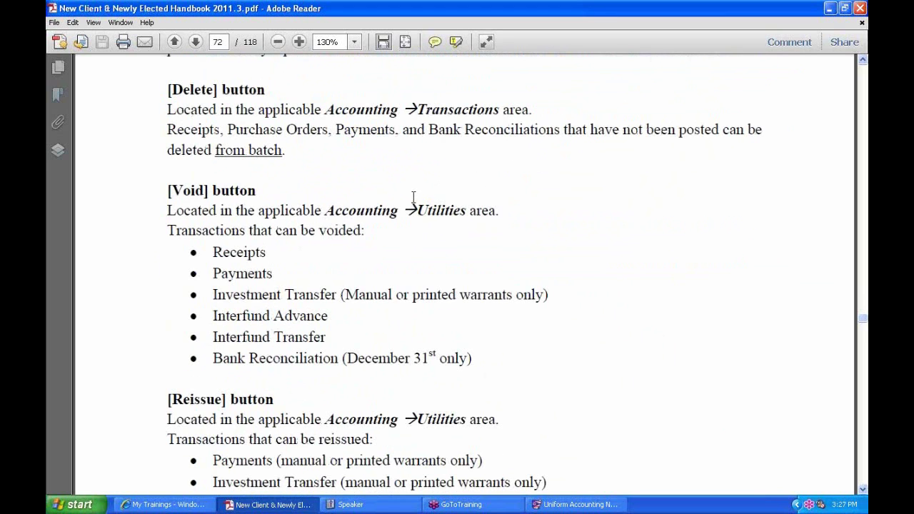
Step: Read the handbook's Void, Reissue, Reversing Transactions and Reprint rules, continuing through the Checking Transfer Utility overview
scroll(413, 197, up, 4)
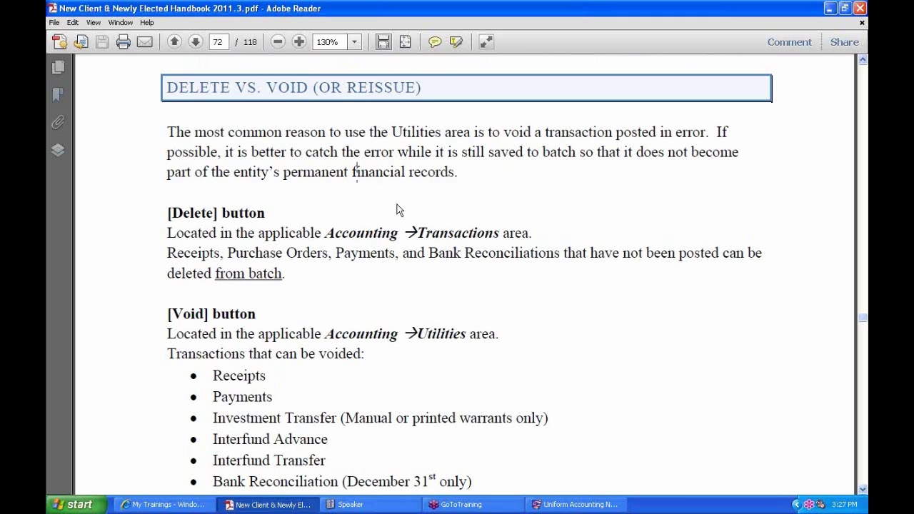
scroll(313, 303, down, 3)
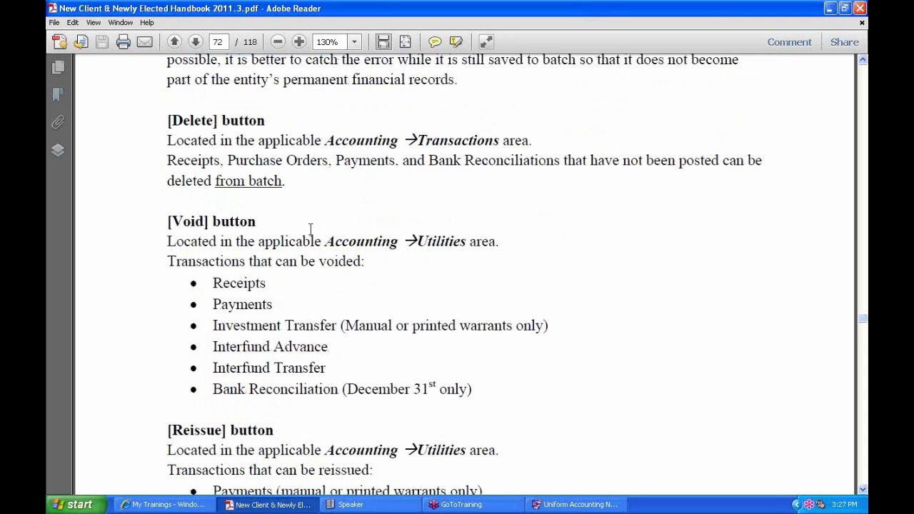
scroll(314, 264, down, 5)
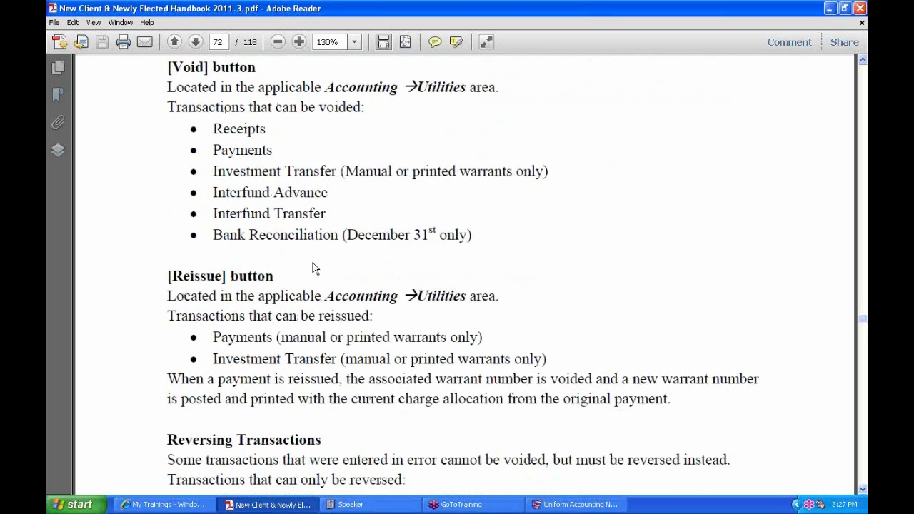
scroll(313, 263, down, 4)
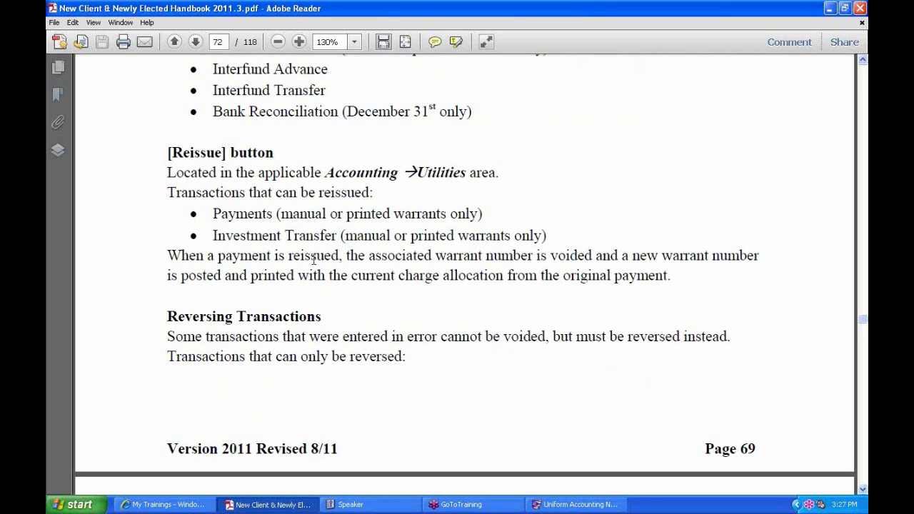
scroll(312, 260, down, 10)
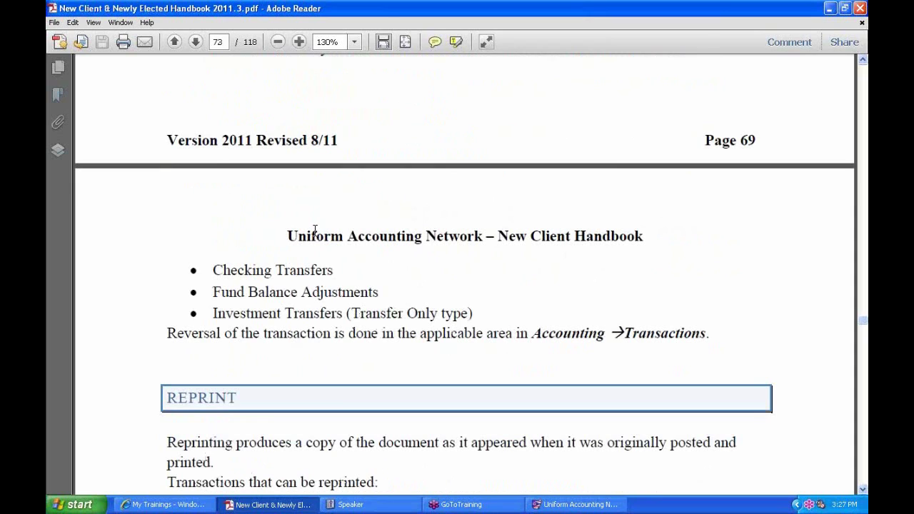
scroll(299, 247, down, 3)
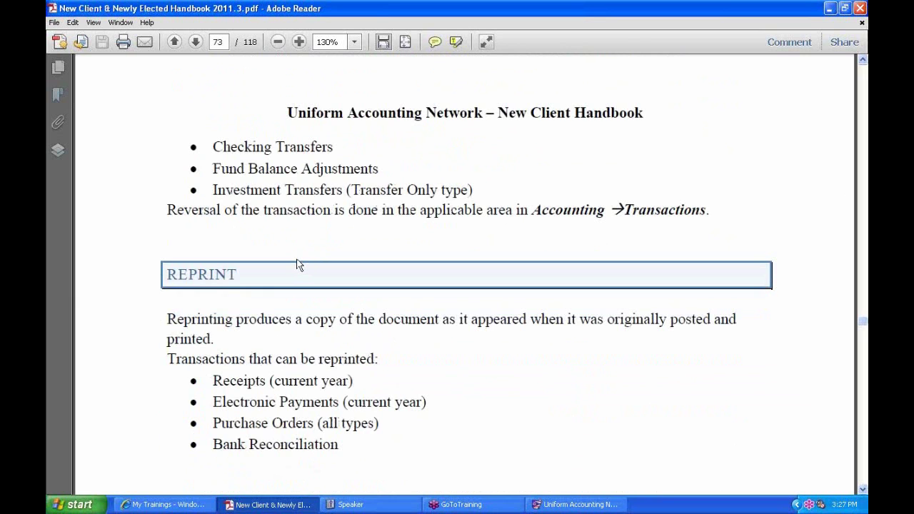
scroll(335, 279, down, 6)
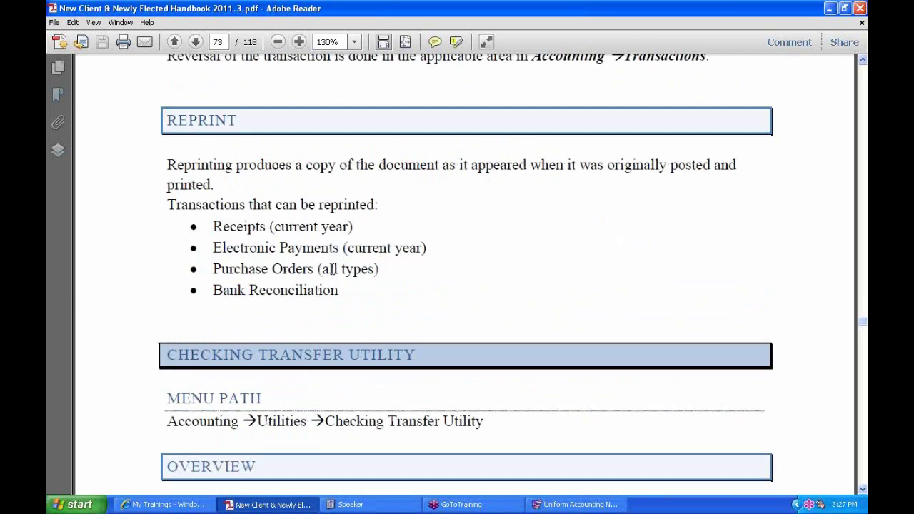
scroll(331, 269, down, 2)
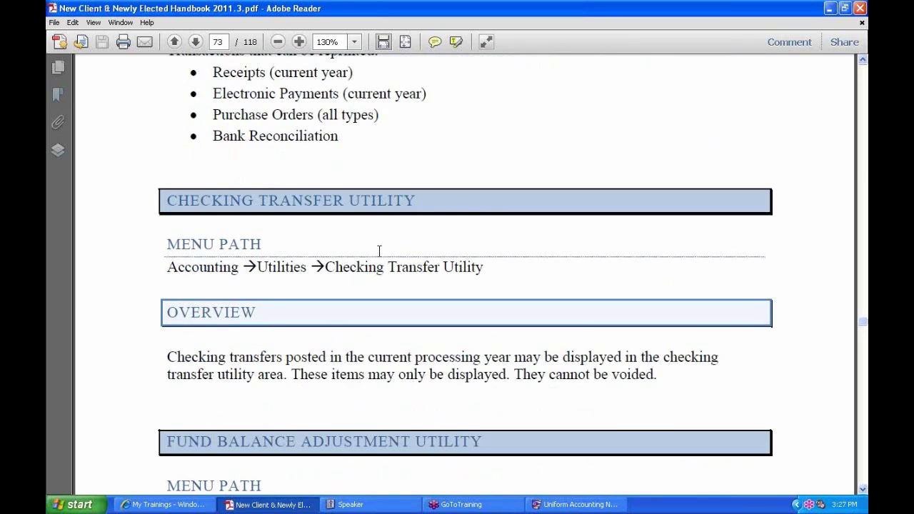
scroll(196, 72, down, 2)
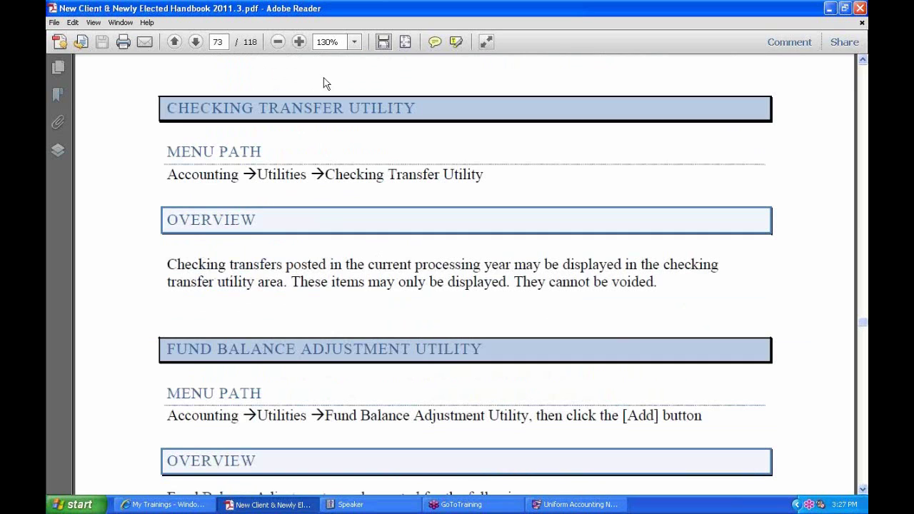
Step: Go to the Receipt Utility section from the handbook's table of contents and read its overview, highlights and Exercise 1 introduction
key(Home)
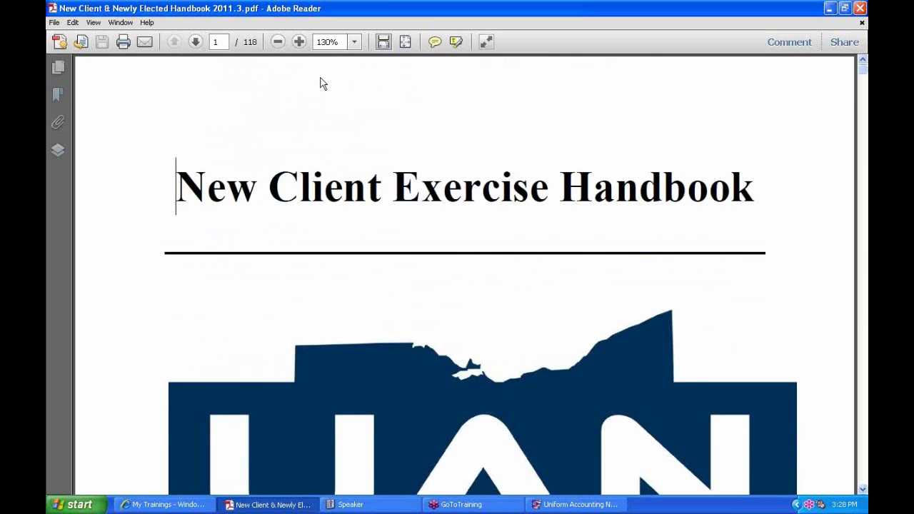
scroll(313, 234, down, 4)
scroll(314, 234, down, 15)
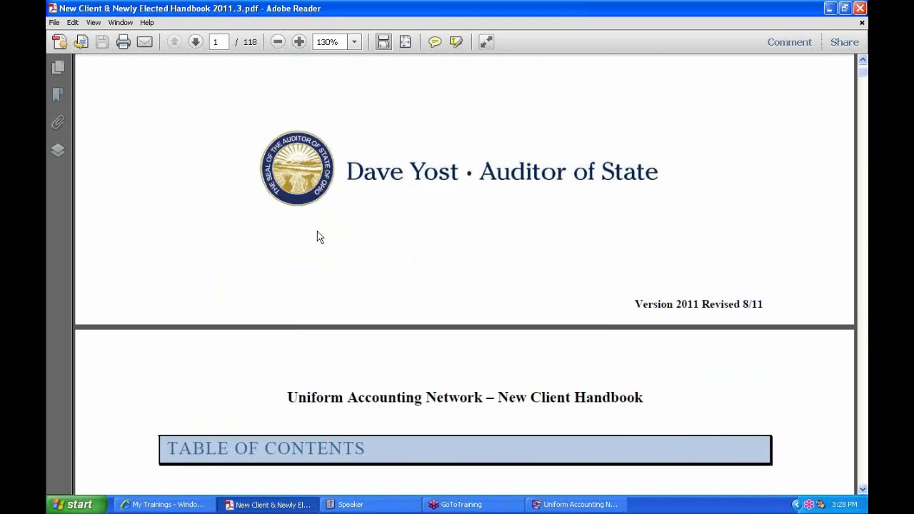
scroll(315, 231, down, 8)
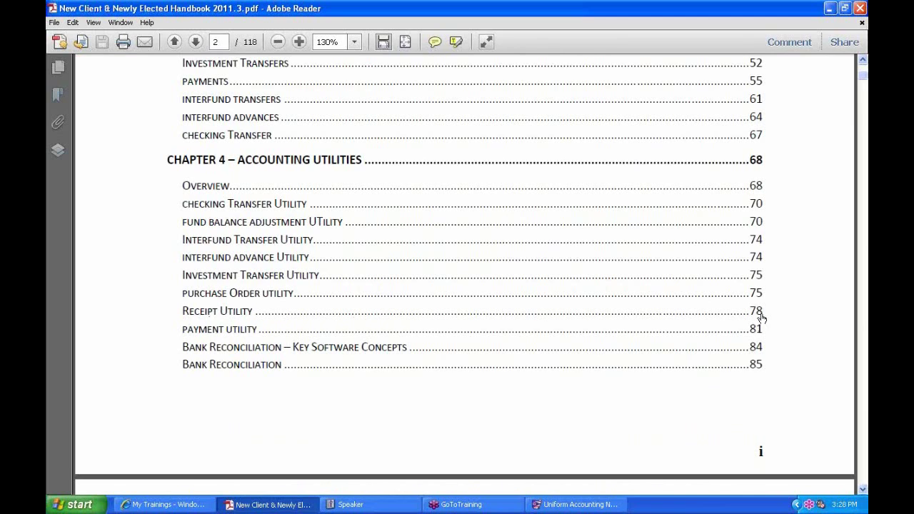
click(222, 312)
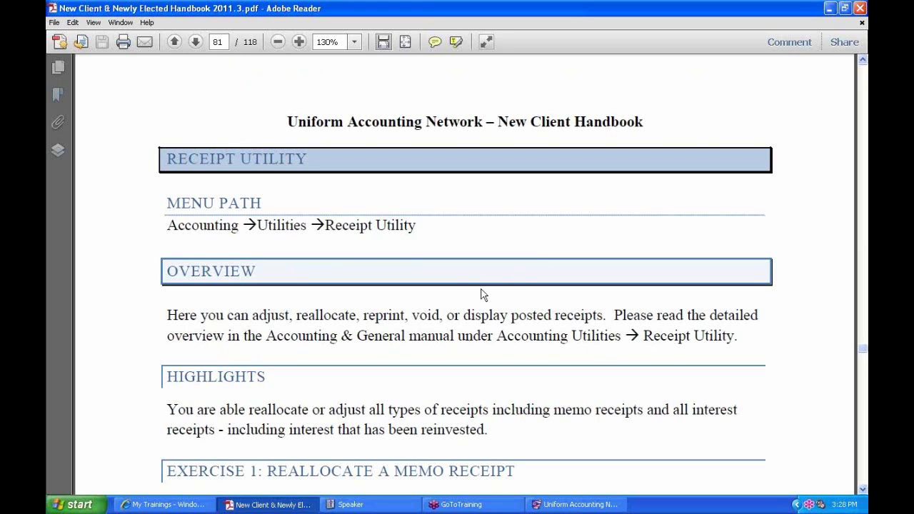
scroll(465, 364, down, 3)
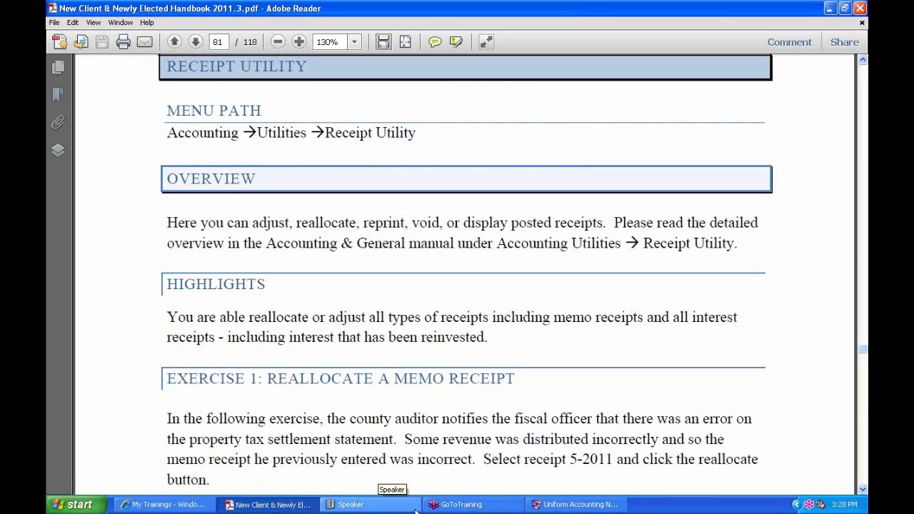
Step: Switch to the Uniform Accounting Network software and close the open Purchase Order Utility and Payments screens
click(540, 504)
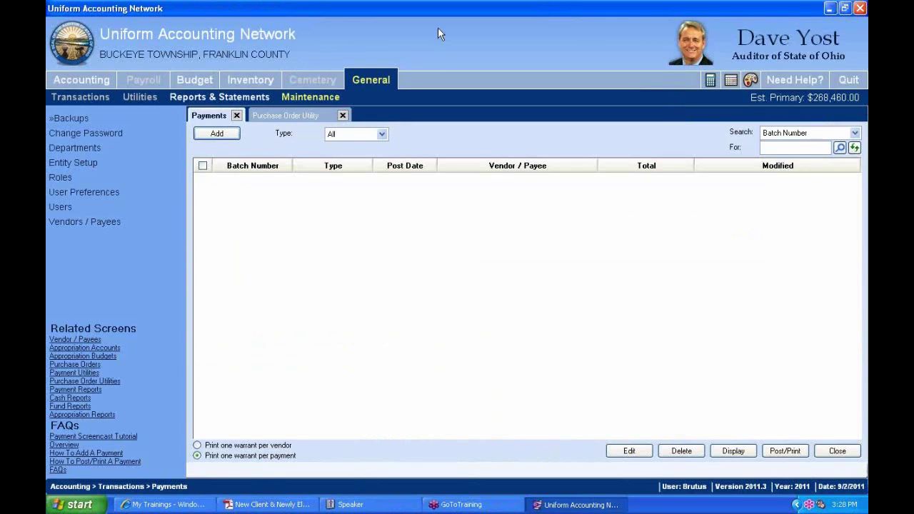
click(343, 116)
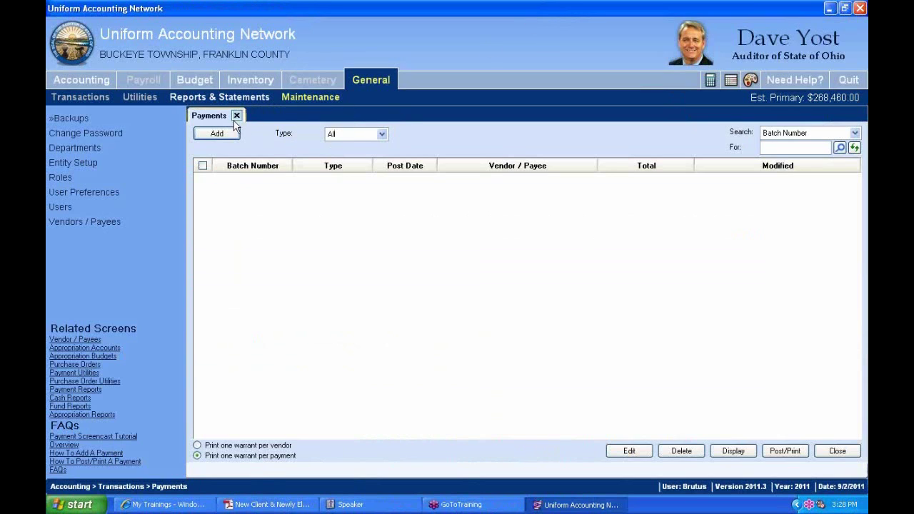
click(236, 115)
Step: Open the Receipt Utility in the accounting utilities area
click(69, 84)
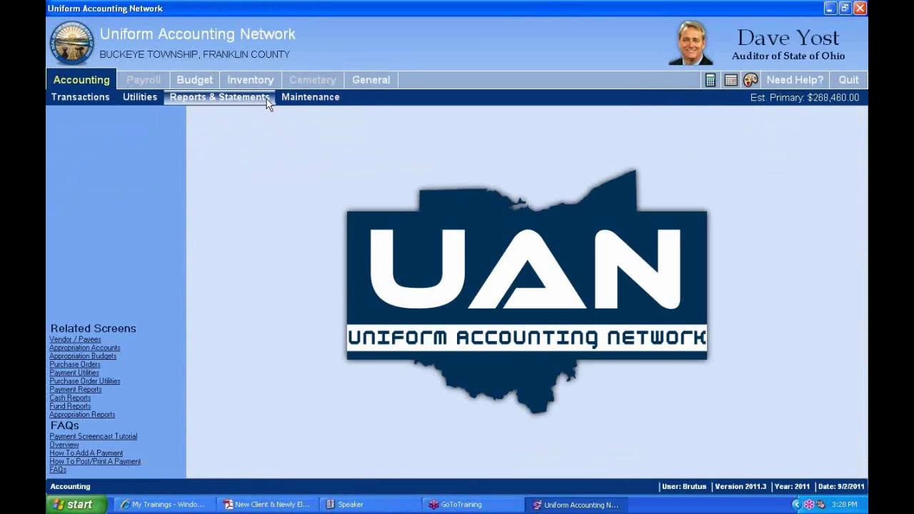
click(151, 99)
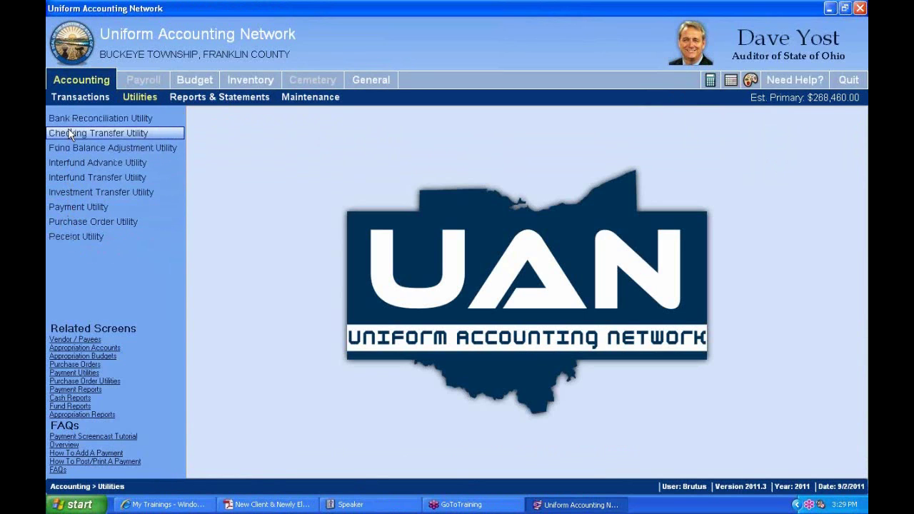
click(87, 240)
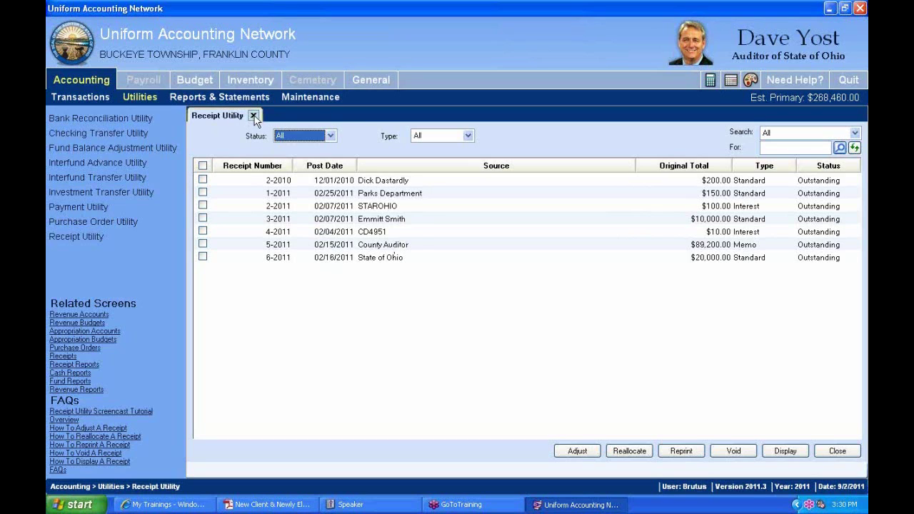
Step: Compare the accounting utilities and transactions areas, view the addable receipt types on the Receipts screen, and close that screen
click(80, 77)
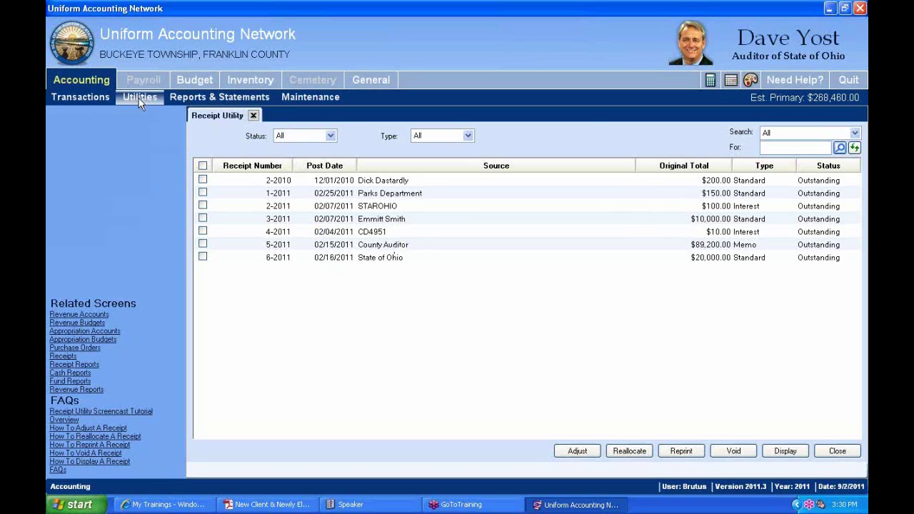
click(138, 97)
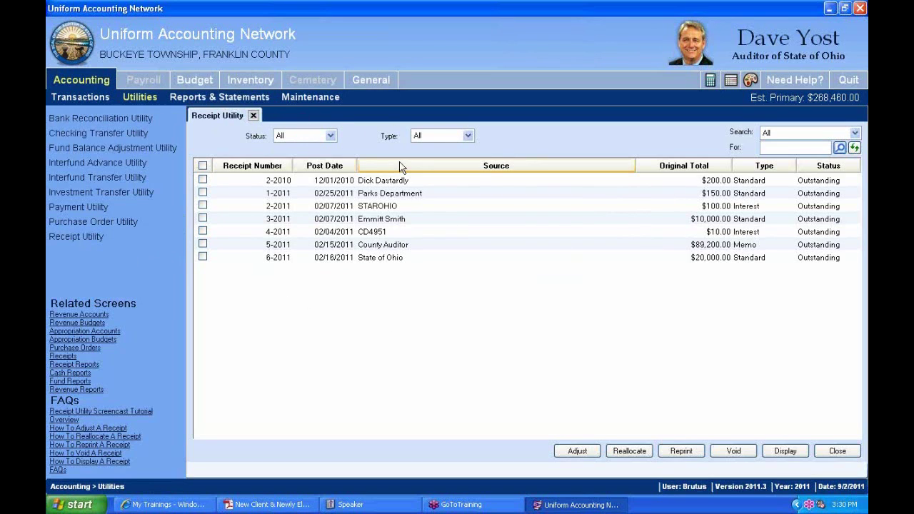
click(63, 101)
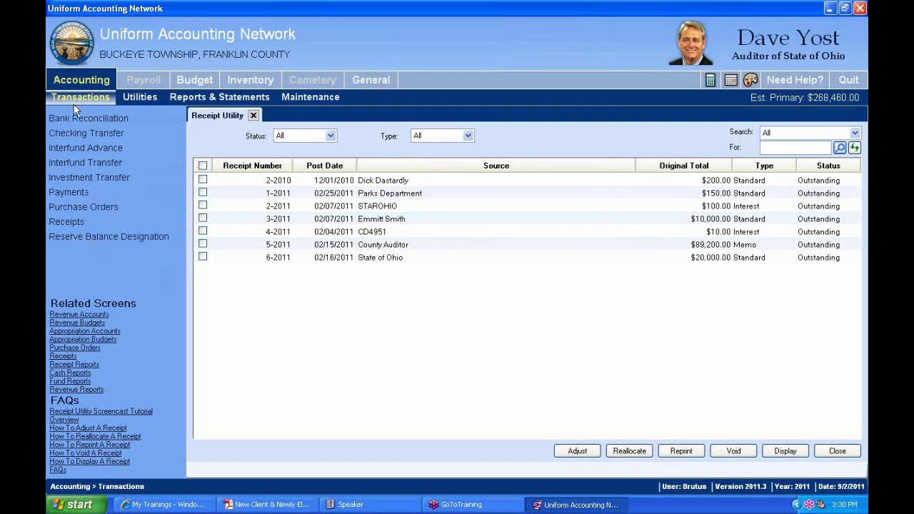
click(62, 222)
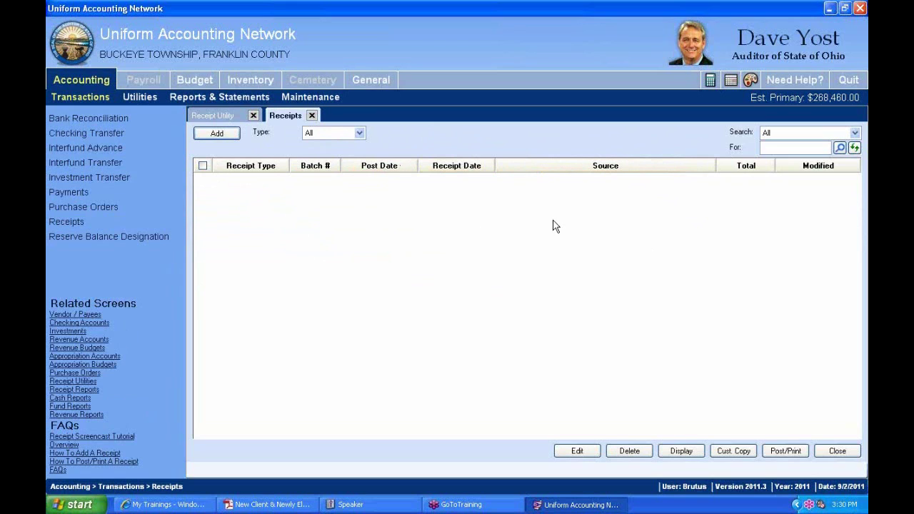
click(219, 134)
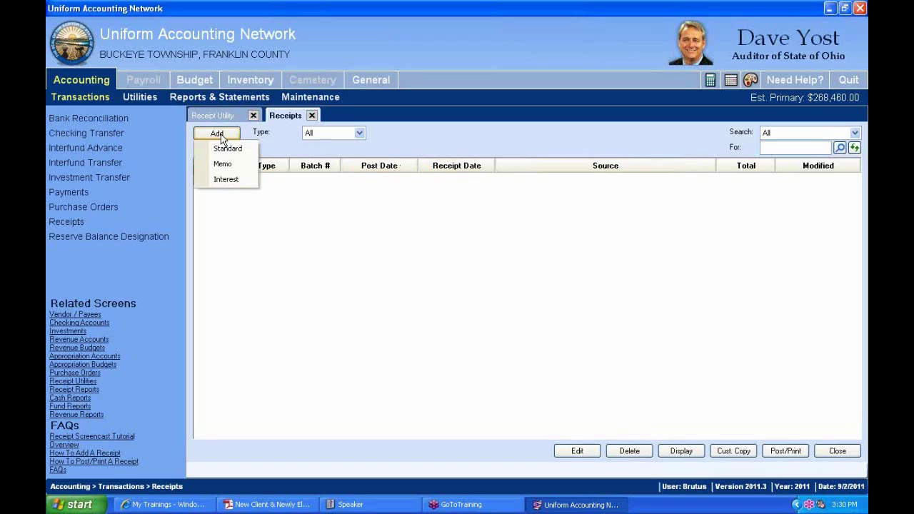
click(517, 140)
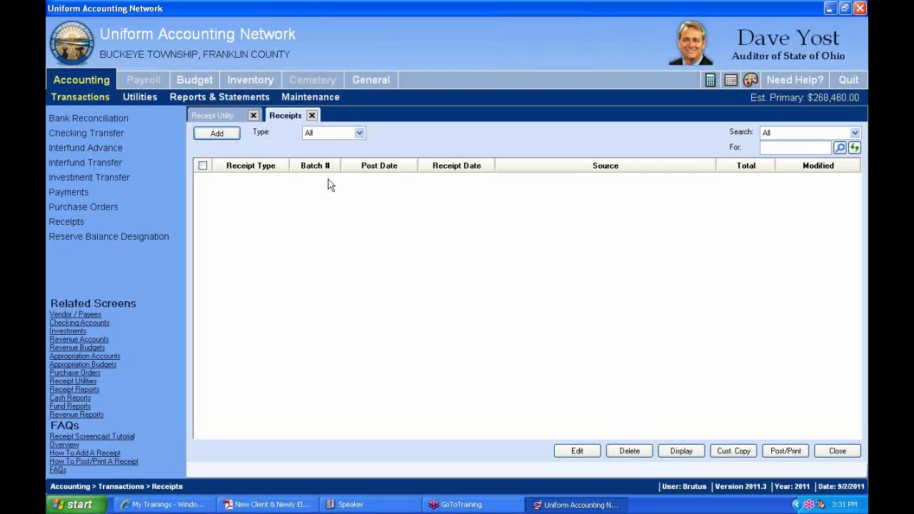
click(312, 115)
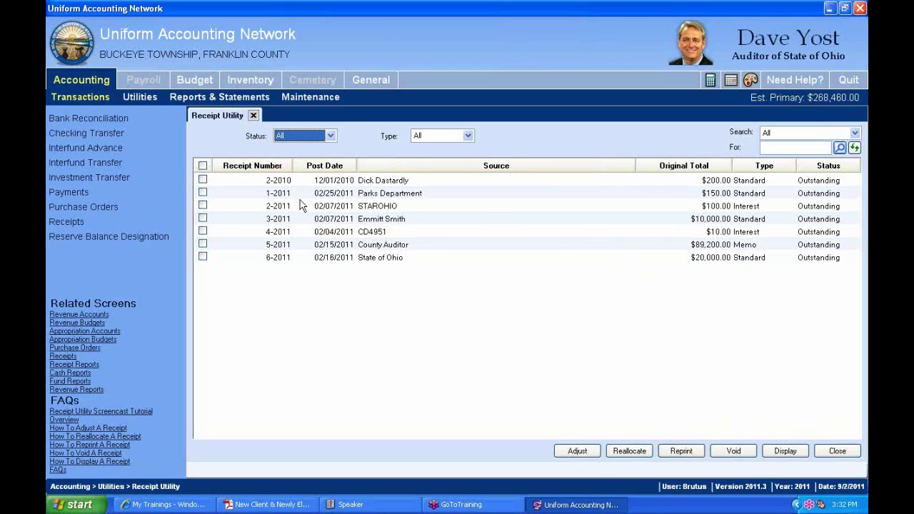
Step: Reprint the Parks Department receipt using the Training - Does Not Print printer
click(202, 192)
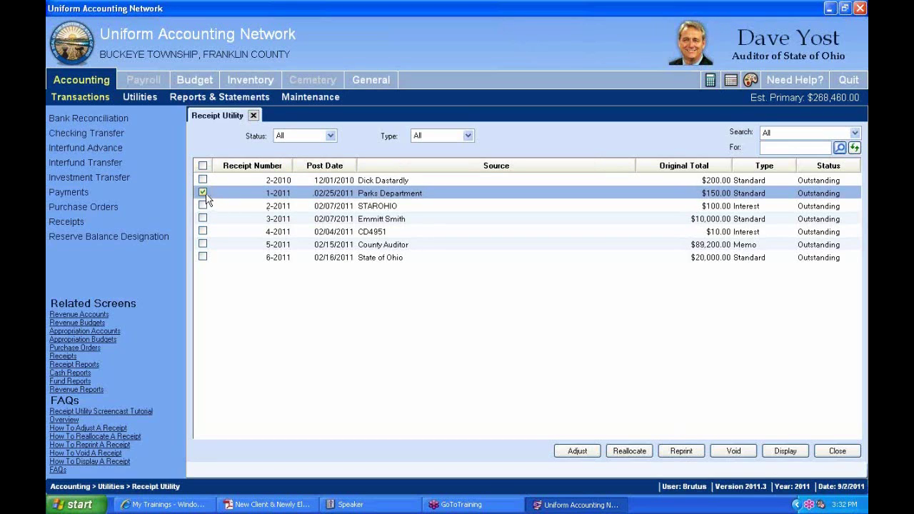
click(691, 453)
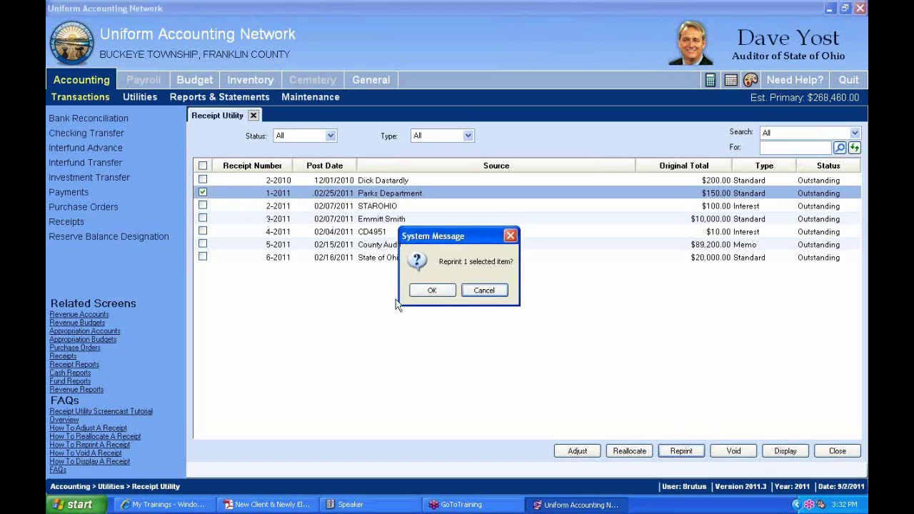
click(437, 290)
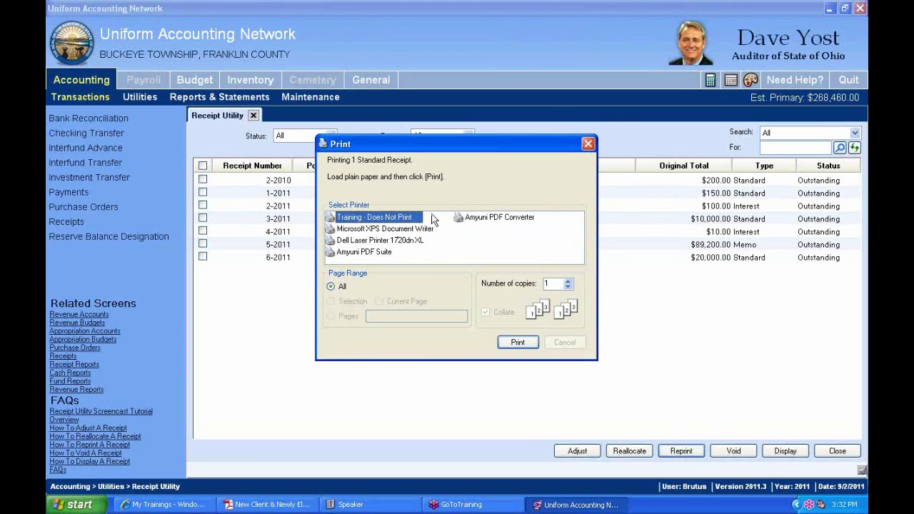
click(518, 342)
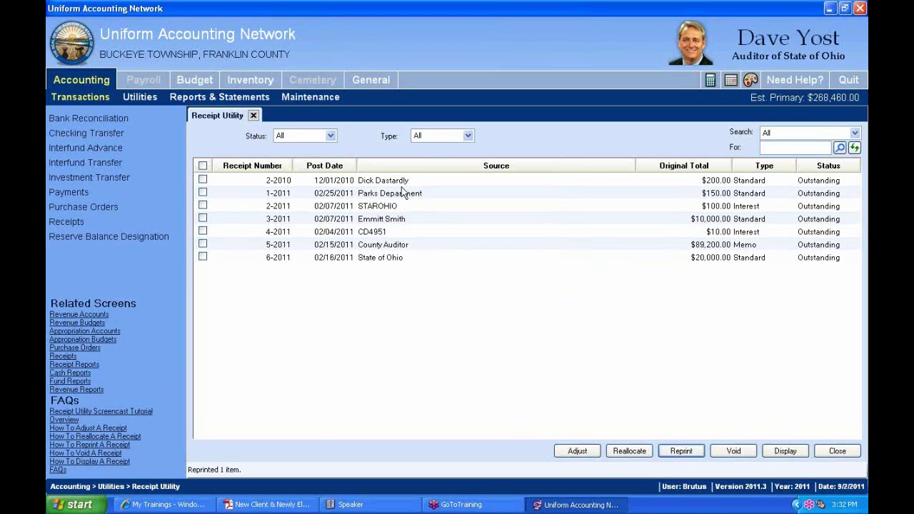
Step: Display the Parks Department receipt's details and distribution, and close the receipt
click(203, 192)
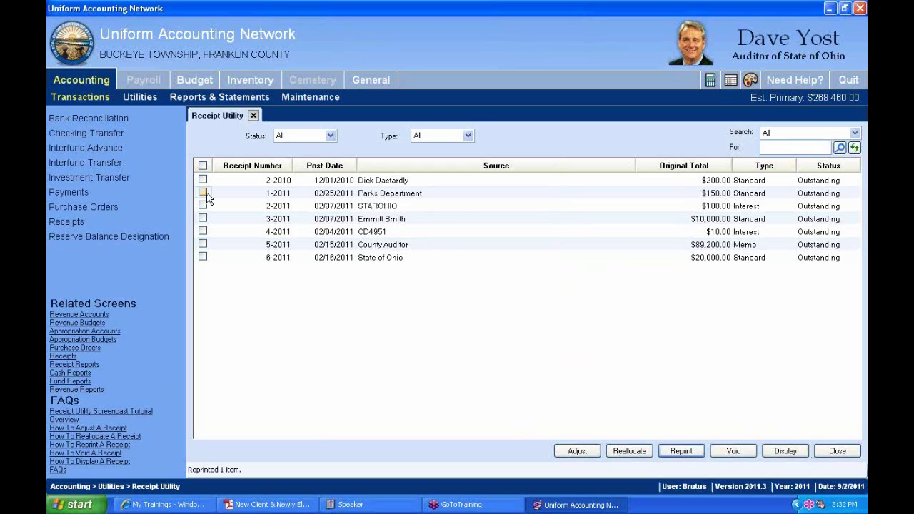
click(785, 451)
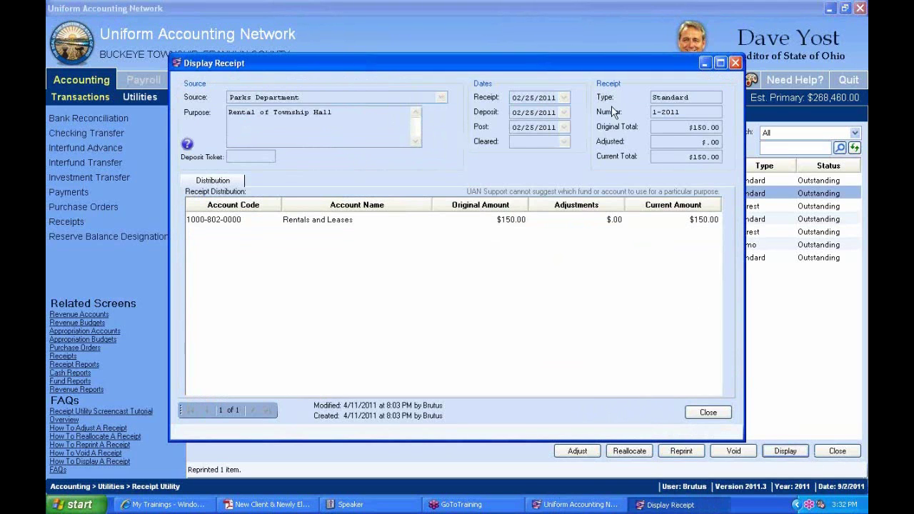
click(736, 63)
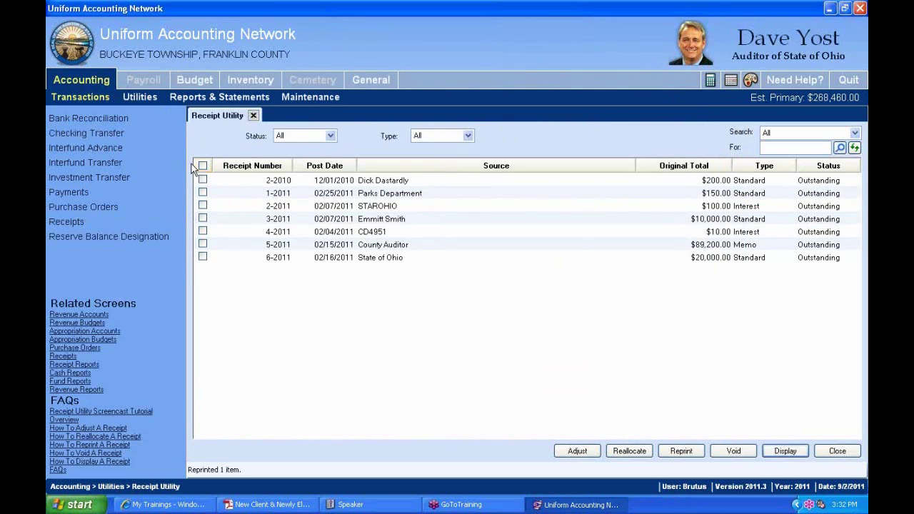
Step: Display all listed receipts together, browse forward through them to the CD4951 interest receipt, and close the display
click(202, 166)
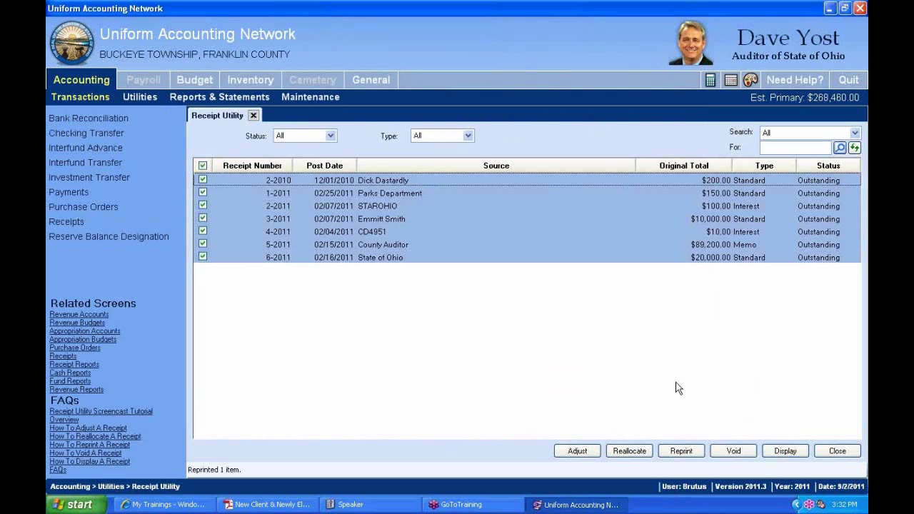
click(786, 451)
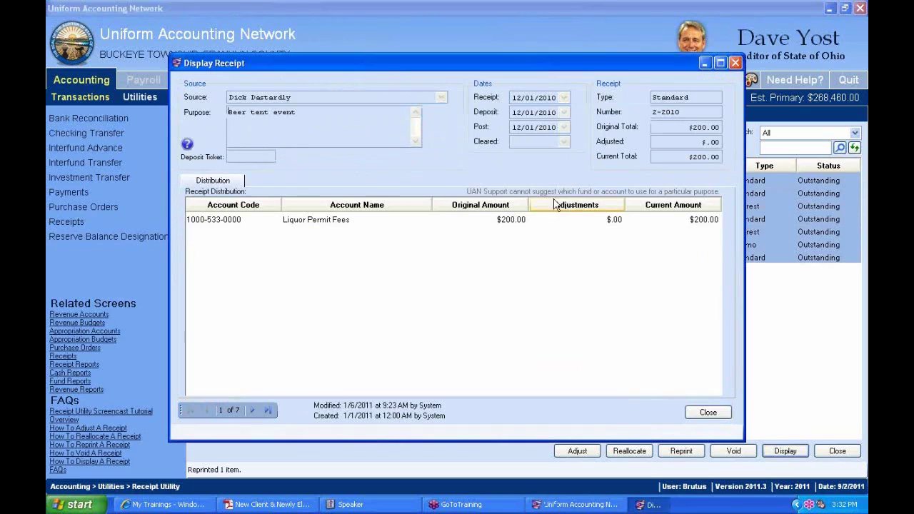
click(254, 411)
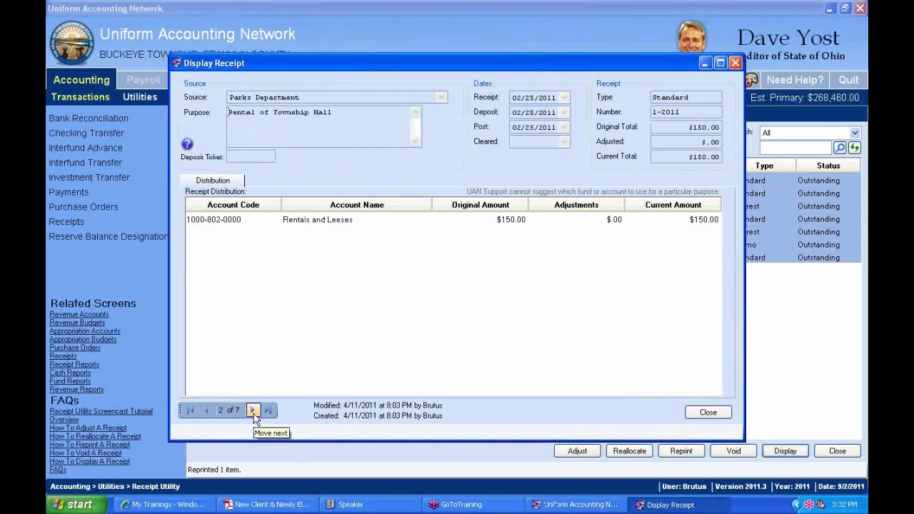
click(254, 412)
click(254, 412)
click(254, 413)
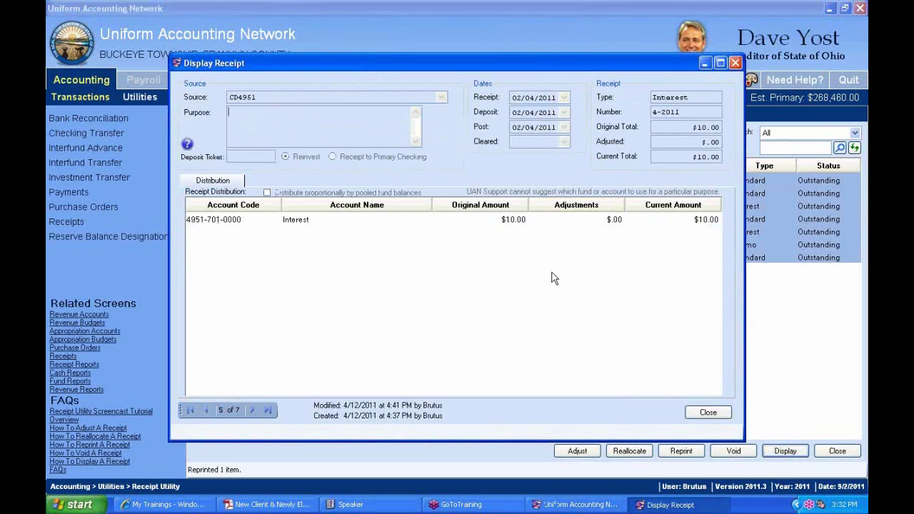
click(735, 64)
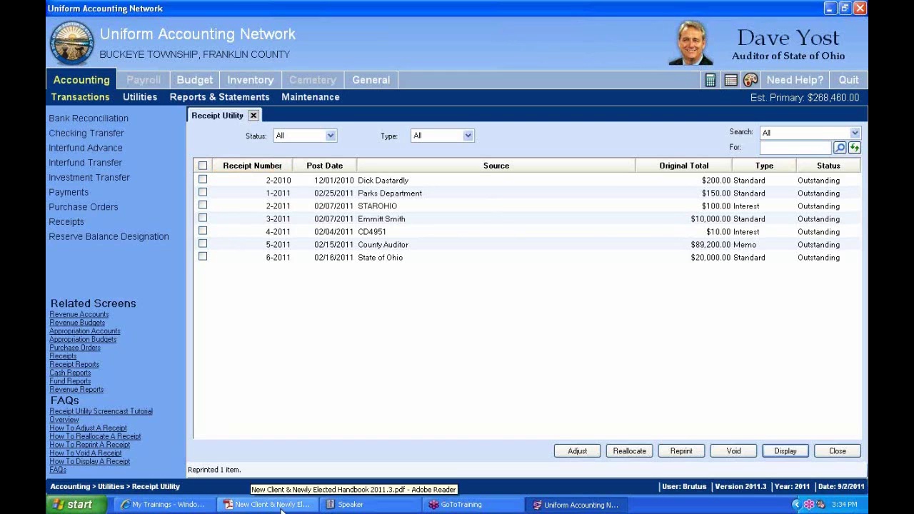
Step: Switch to the handbook in Adobe Reader and read the instructions for Exercise 1: Reallocate a Memo Receipt
click(247, 505)
scroll(402, 401, down, 5)
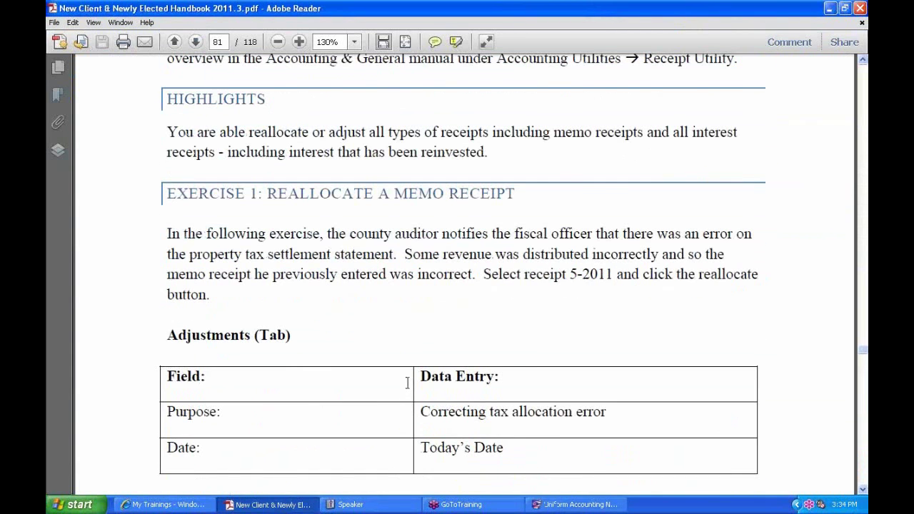
scroll(408, 386, down, 2)
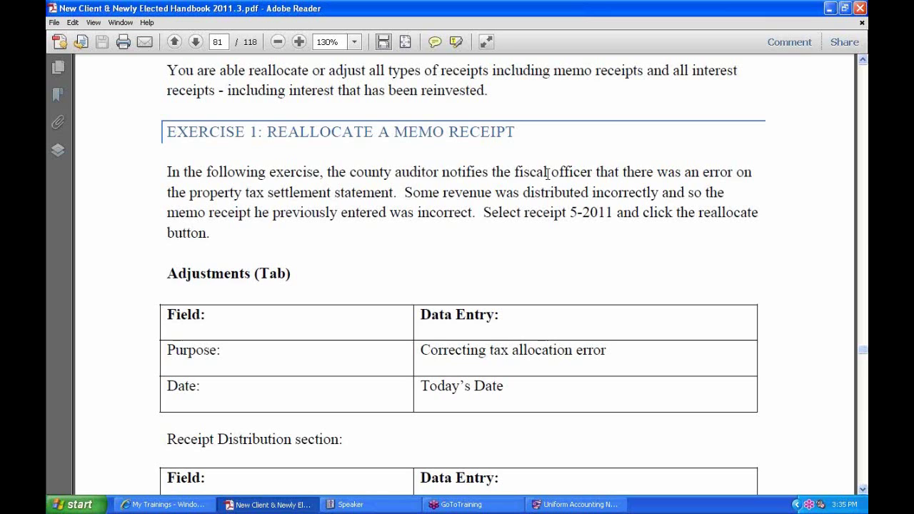
Step: Switch back to the Uniform Accounting Network and open the County Auditor memo receipt for reallocation, moving its window clear of the sidebar
key(alt+Tab)
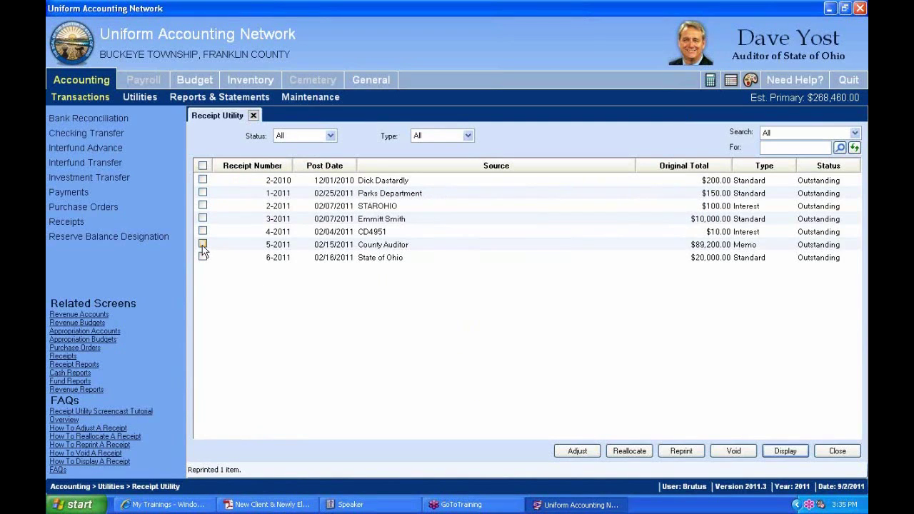
click(203, 244)
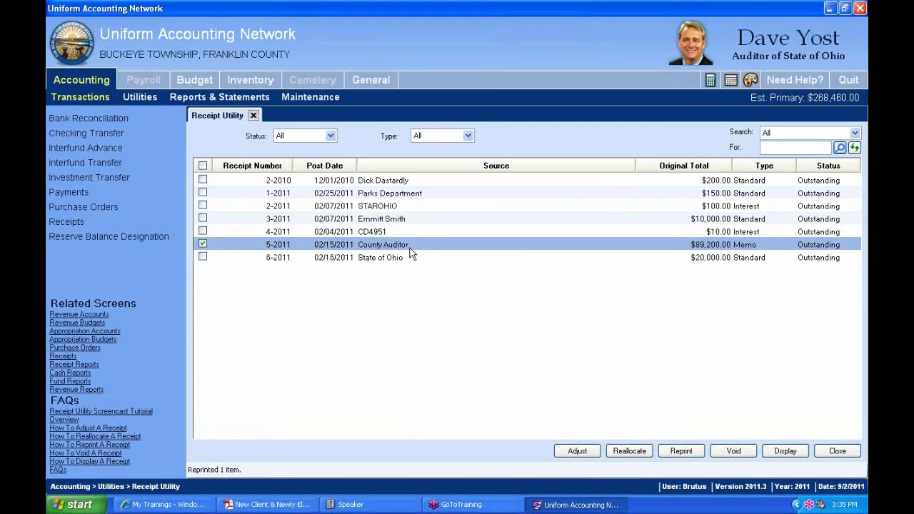
click(634, 454)
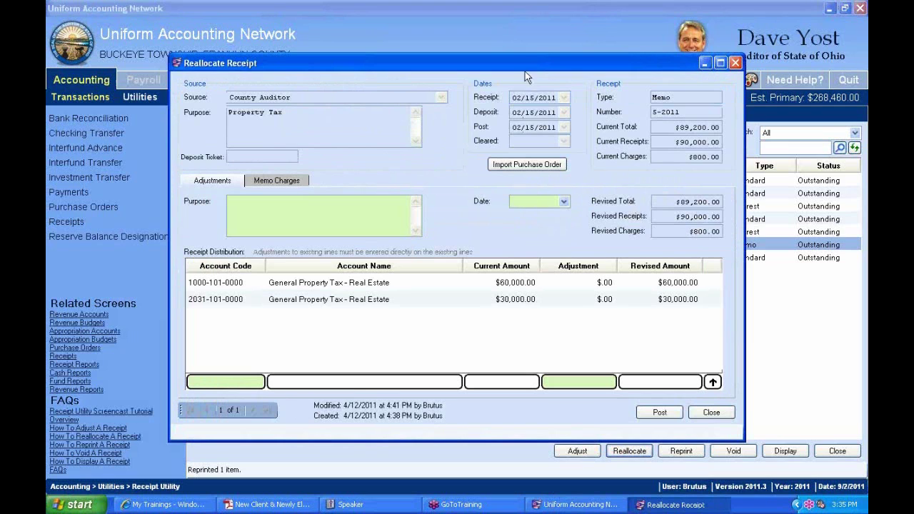
drag(523, 67, 608, 34)
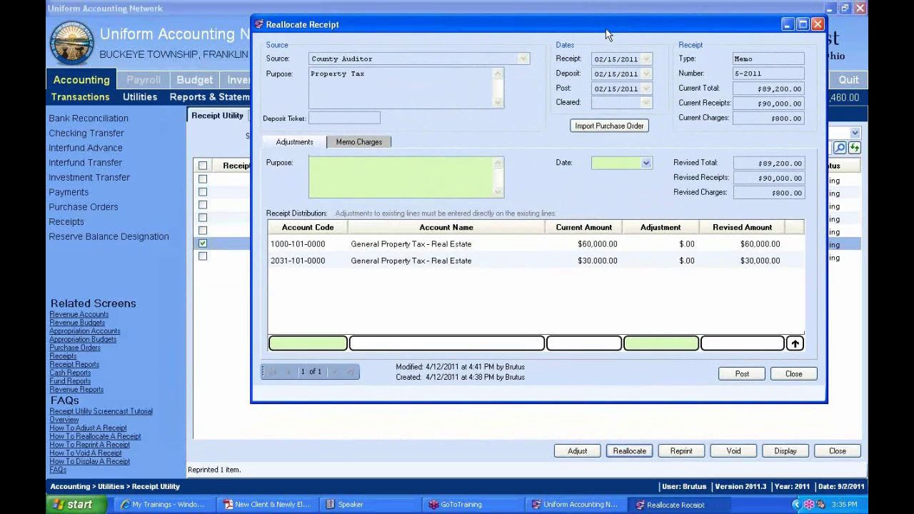
drag(527, 24, 539, 20)
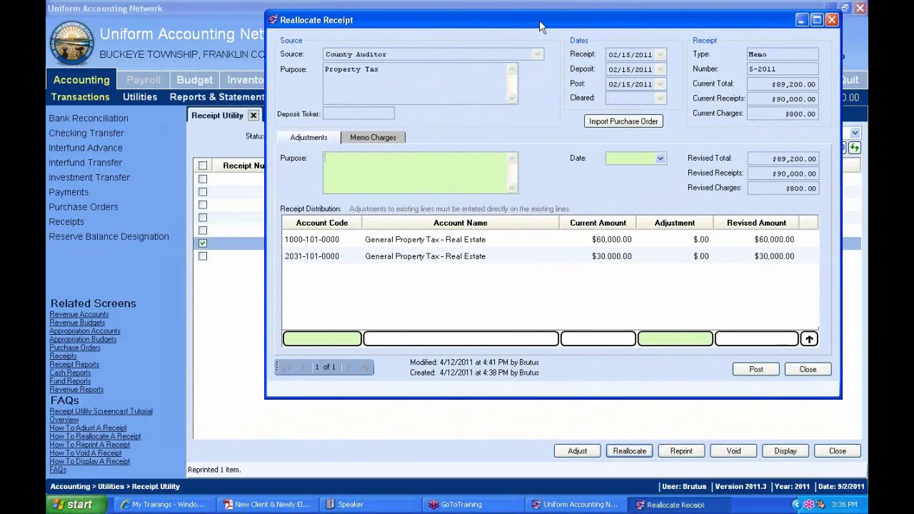
Step: Open the Receipts transactions screen, view a blank memo receipt form for comparison, and close the form without saving
click(72, 96)
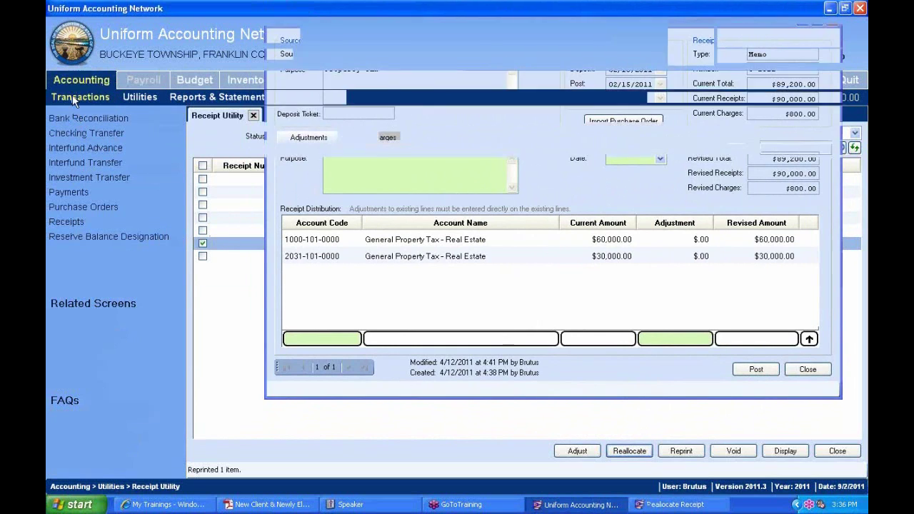
click(76, 222)
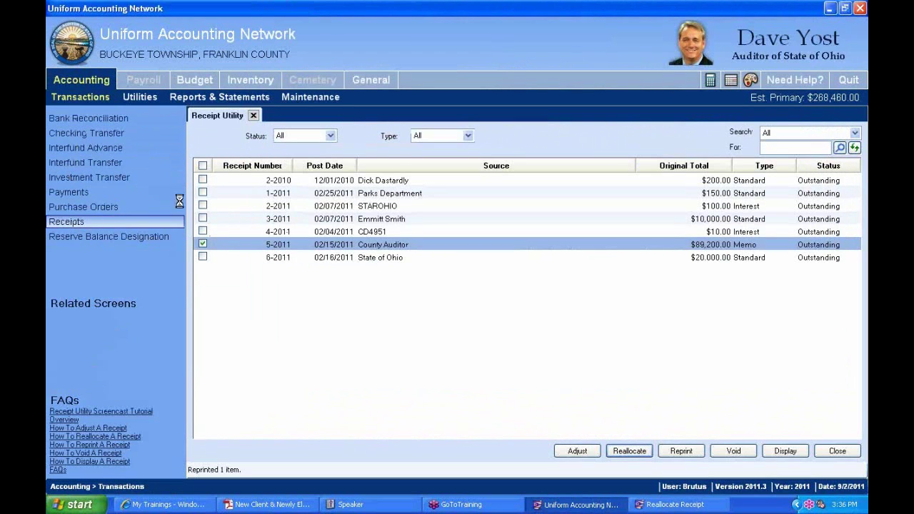
click(218, 134)
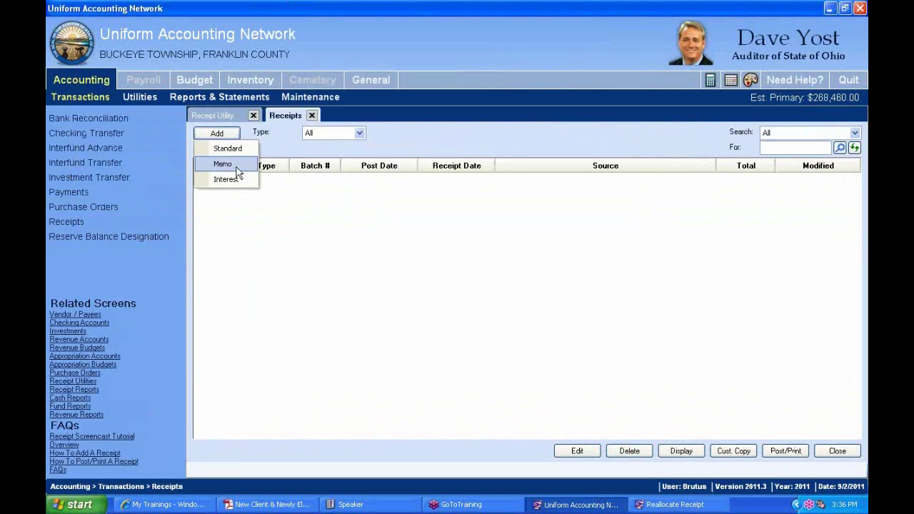
click(236, 166)
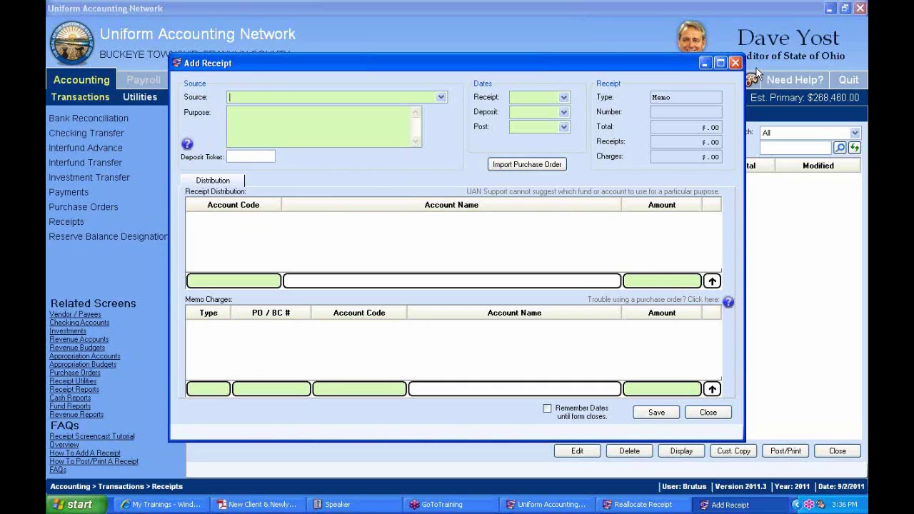
click(738, 64)
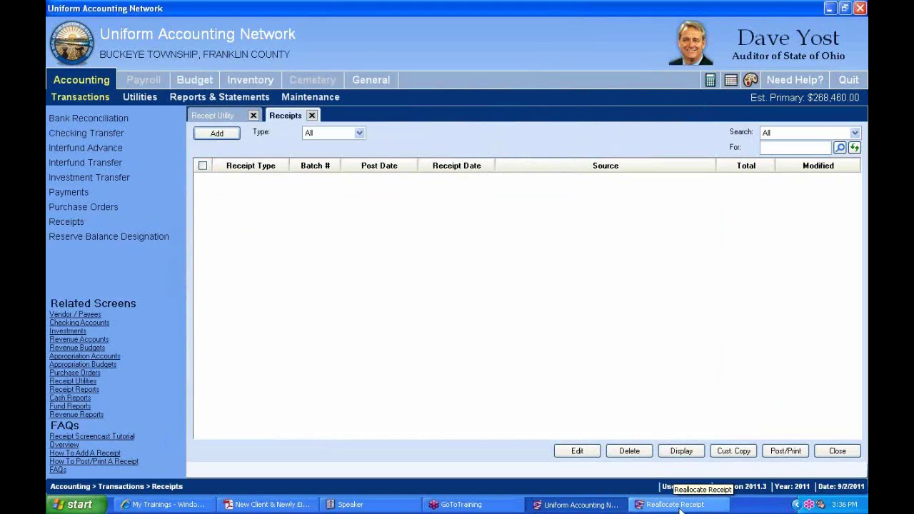
Step: Return to the Reallocate Receipt window and examine its receipt distribution, memo charges and original purpose
click(681, 507)
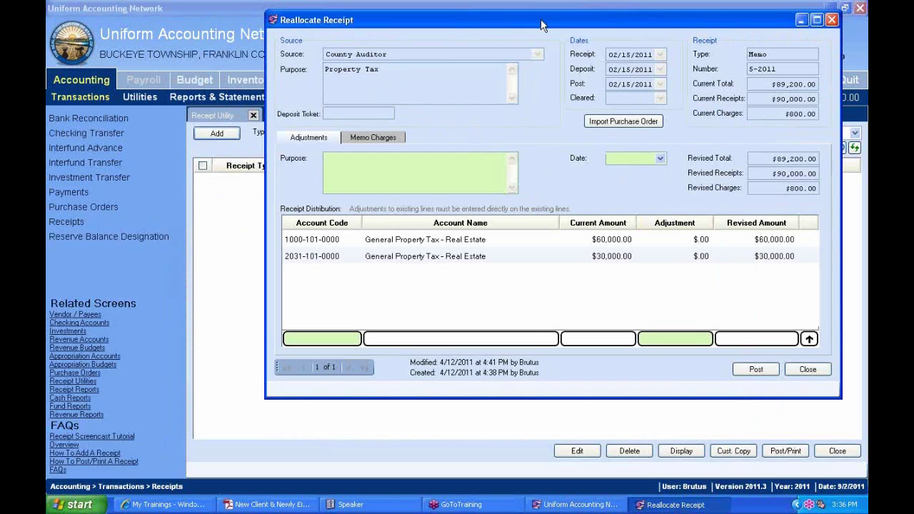
drag(540, 18, 442, 17)
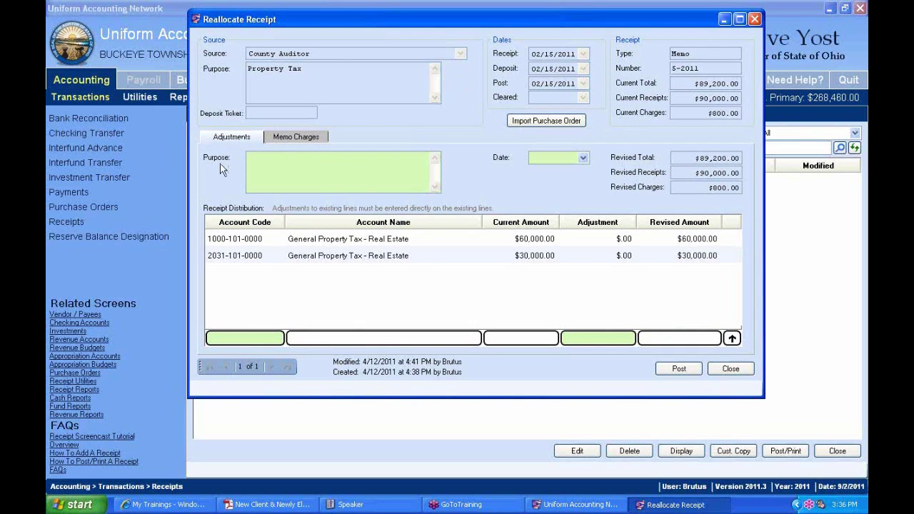
click(303, 141)
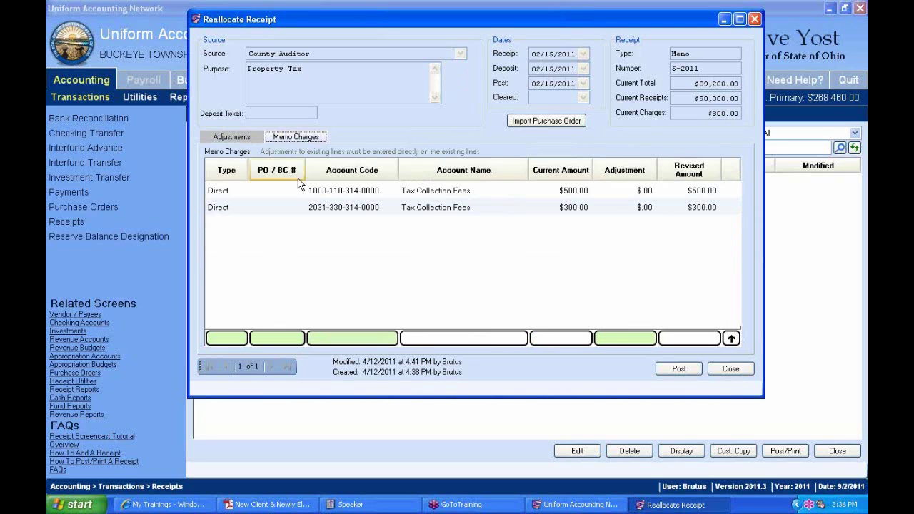
click(245, 141)
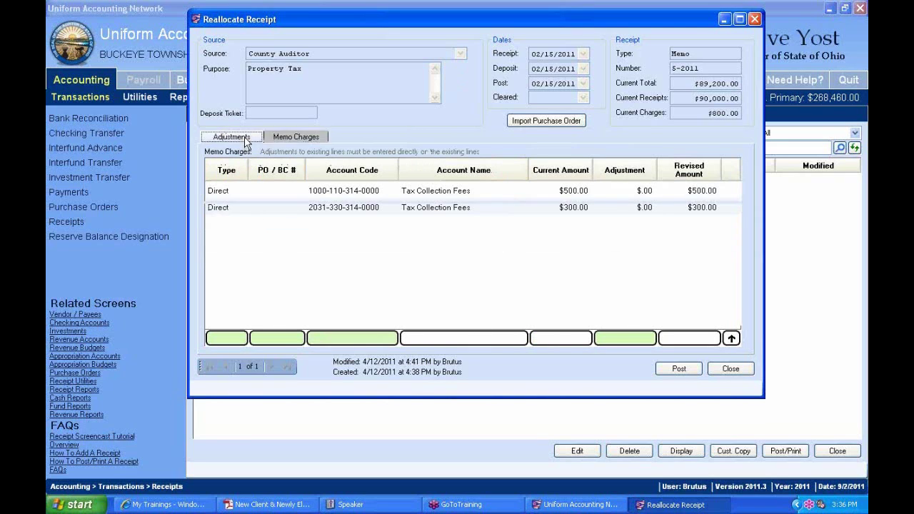
click(297, 141)
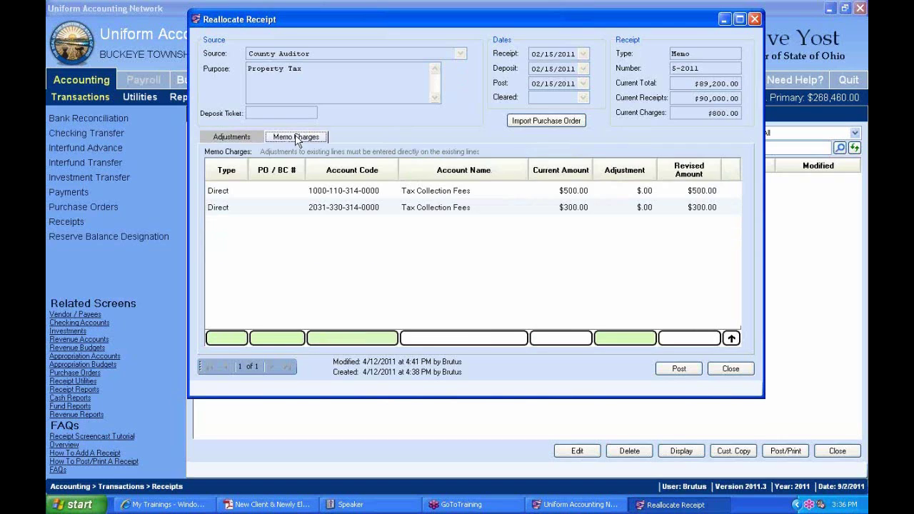
click(253, 141)
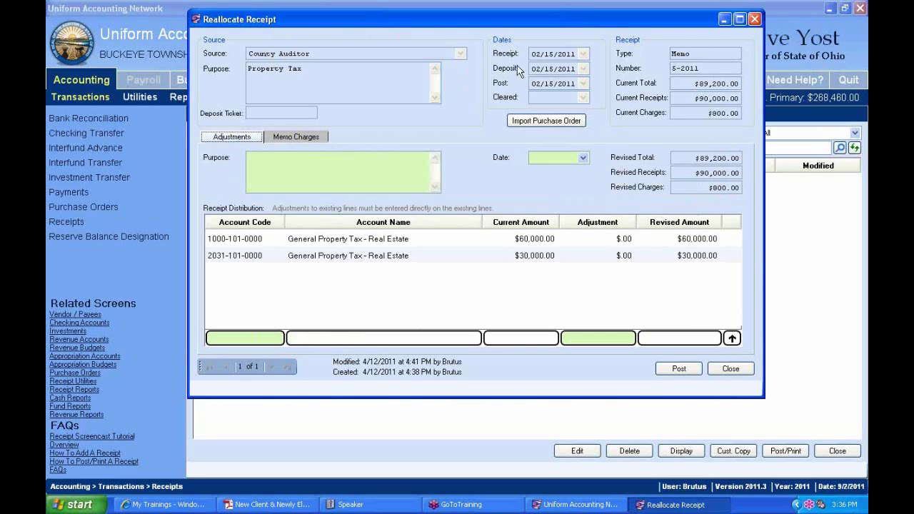
double_click(282, 71)
click(278, 70)
triple_click(281, 69)
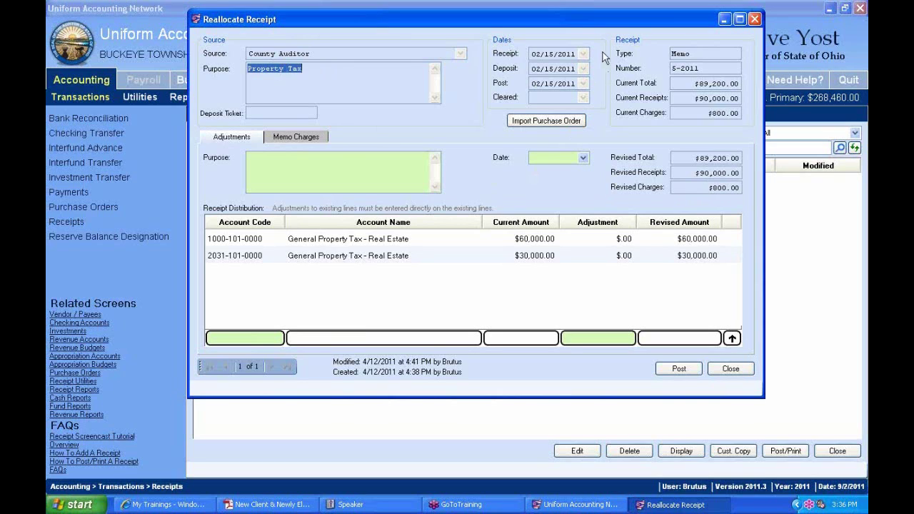
Step: Enter "Correcting tax allocation error" as the adjustment purpose and set the adjustment date to today, 09/02/2011
click(260, 163)
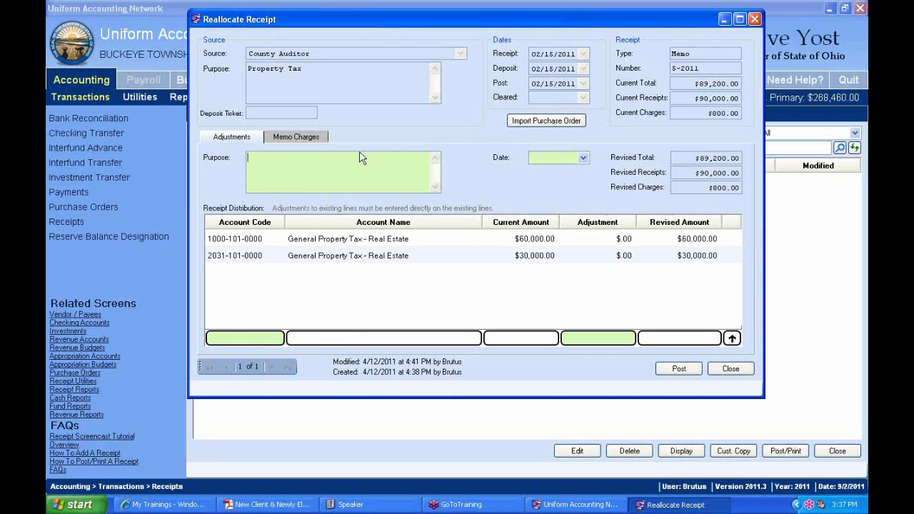
text(c)
text(orrection)
text( tax allocatio)
text(n error)
click(583, 158)
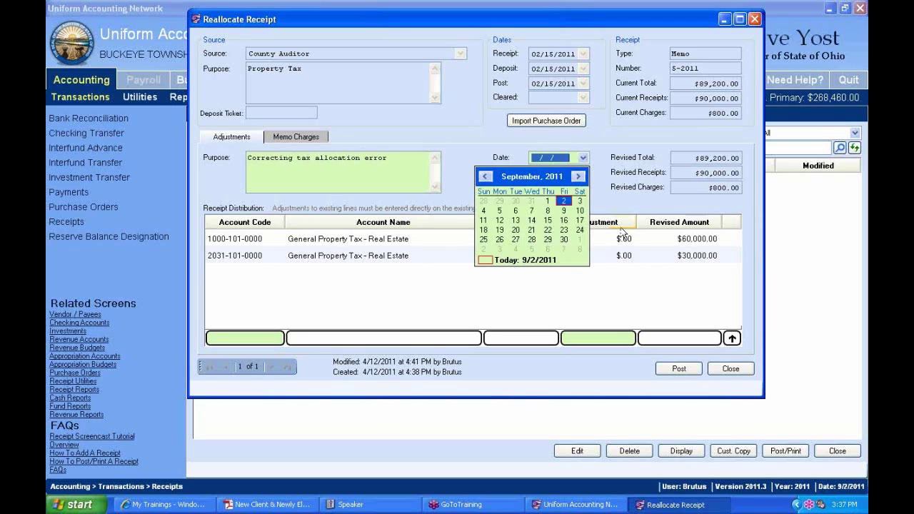
click(491, 259)
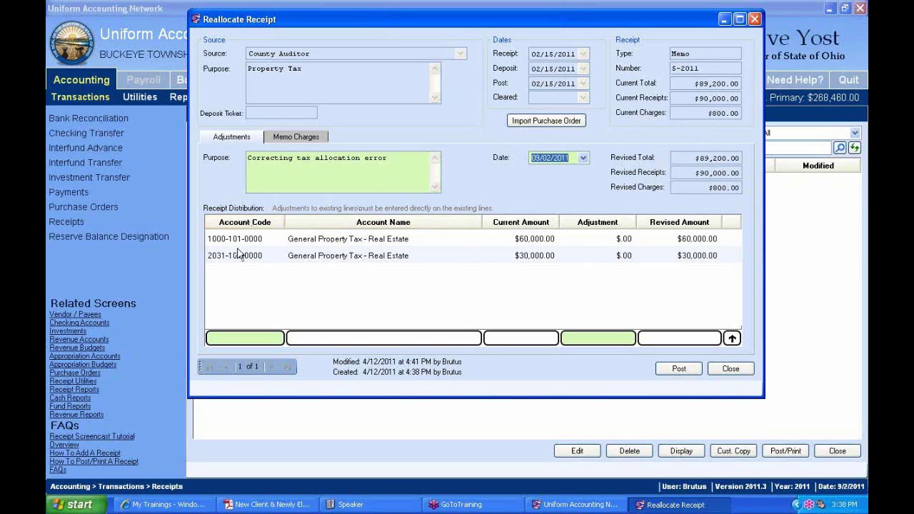
Step: Review the account code, account name and current amount of the first receipt distribution line
click(283, 245)
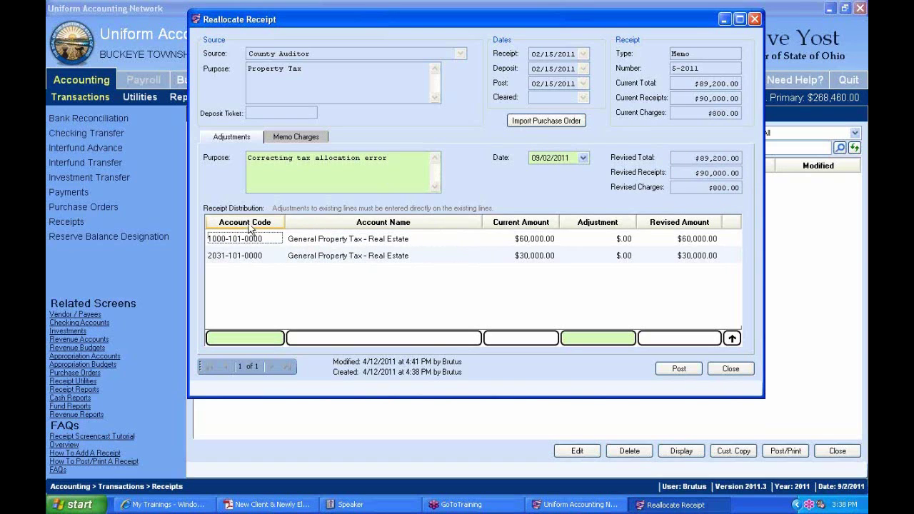
click(352, 241)
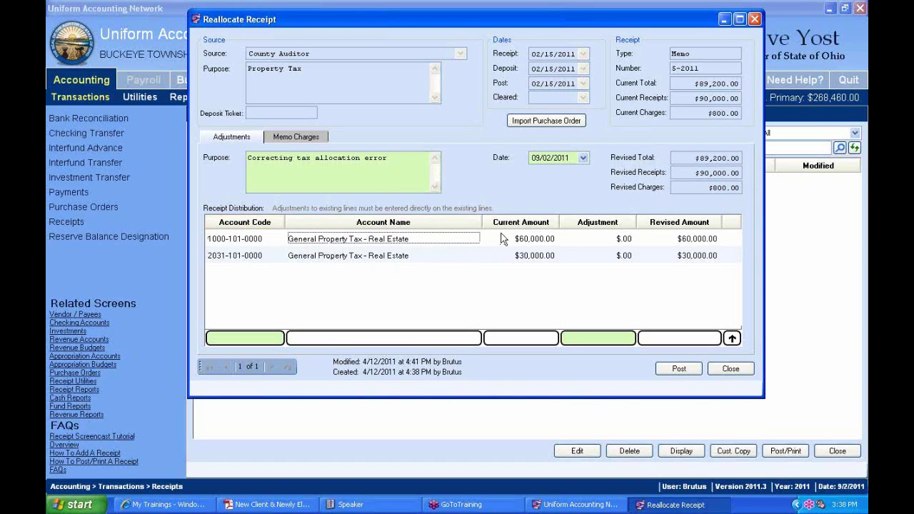
click(503, 238)
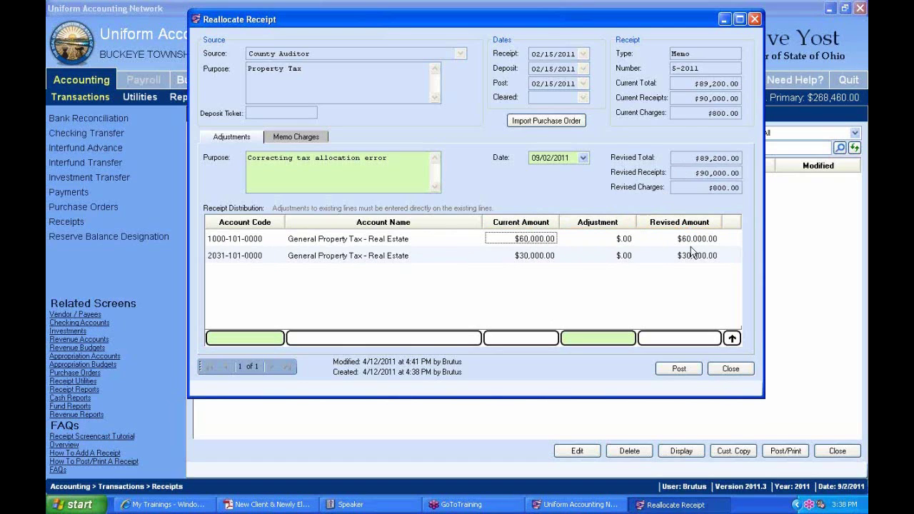
Step: Enter an adjustment of 1.00 on the first General Property Tax - Real Estate line, and replace it with 111,111.00
click(611, 242)
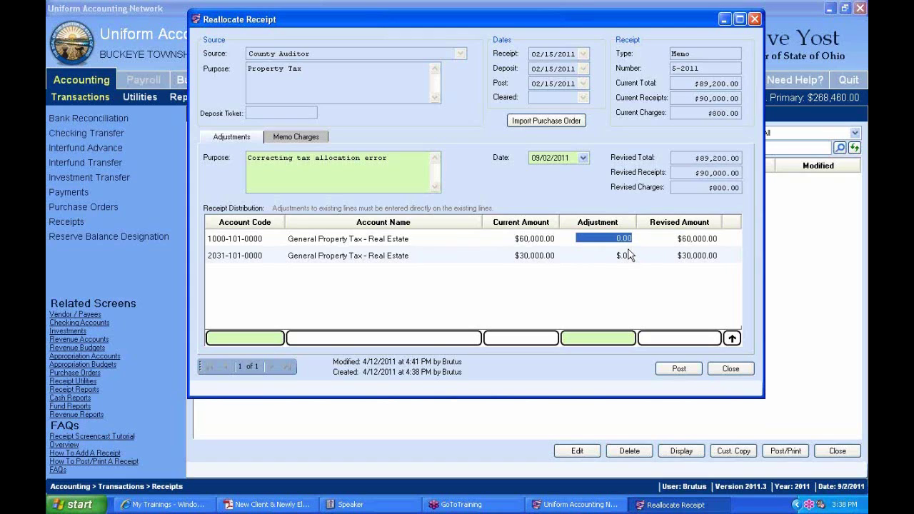
text(1)
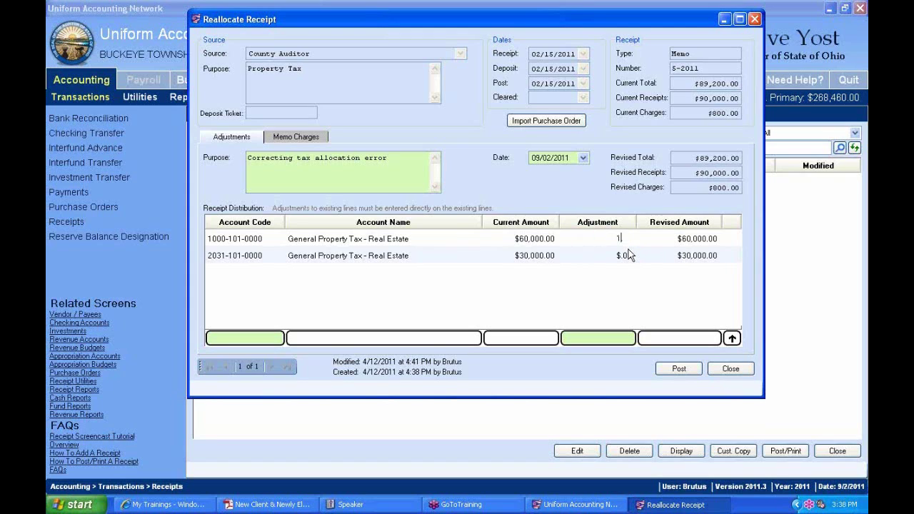
click(622, 255)
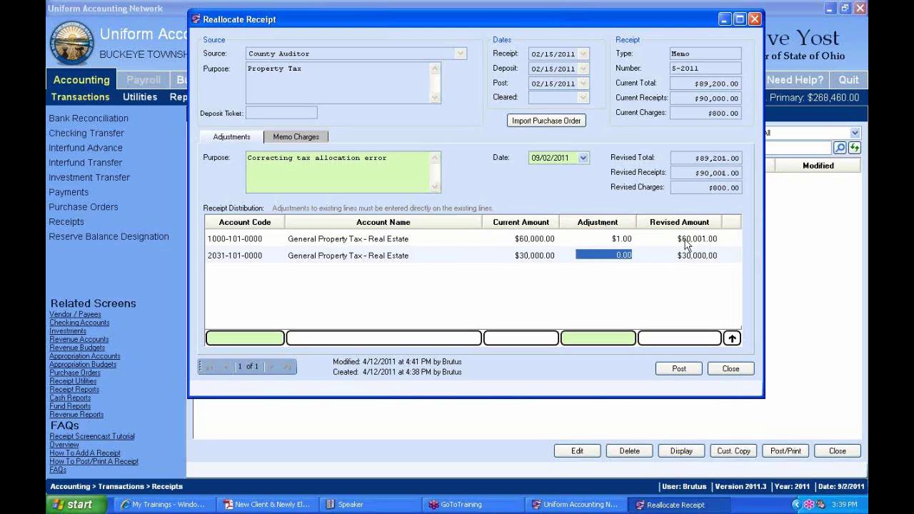
click(617, 240)
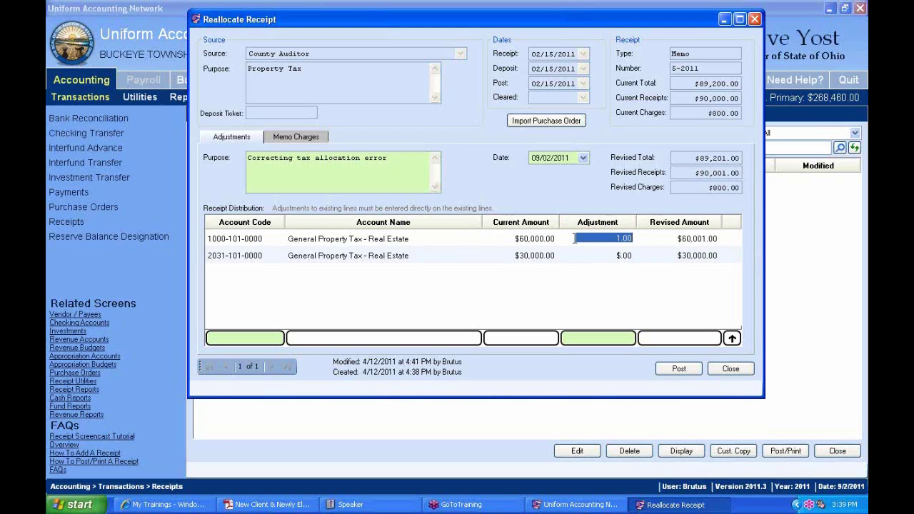
text(111,111)
key(Return)
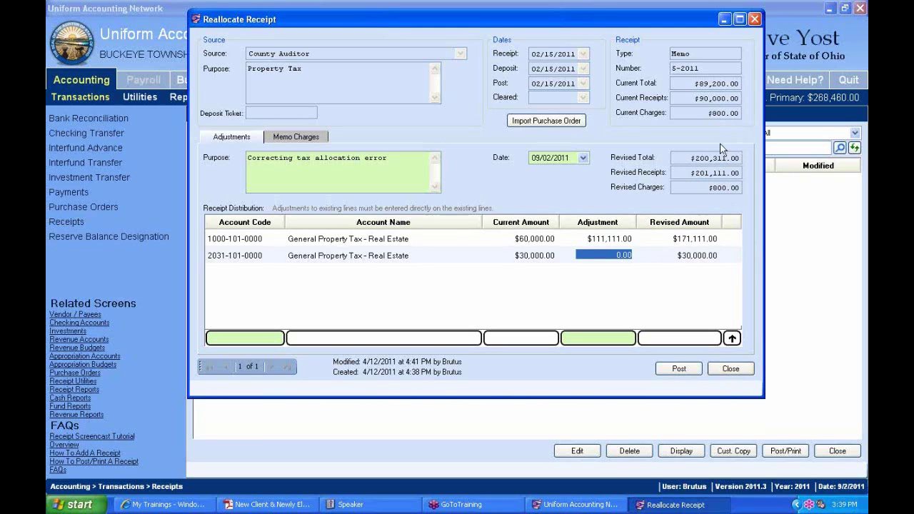
click(679, 369)
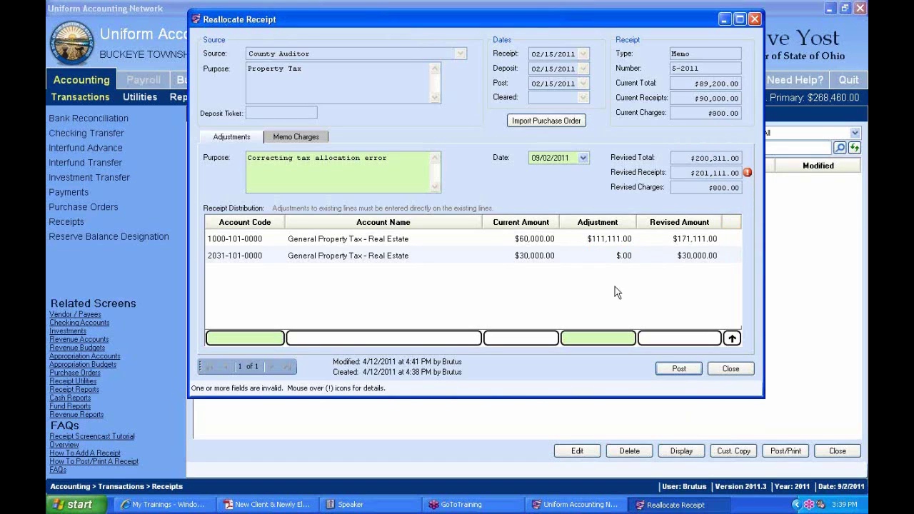
click(600, 238)
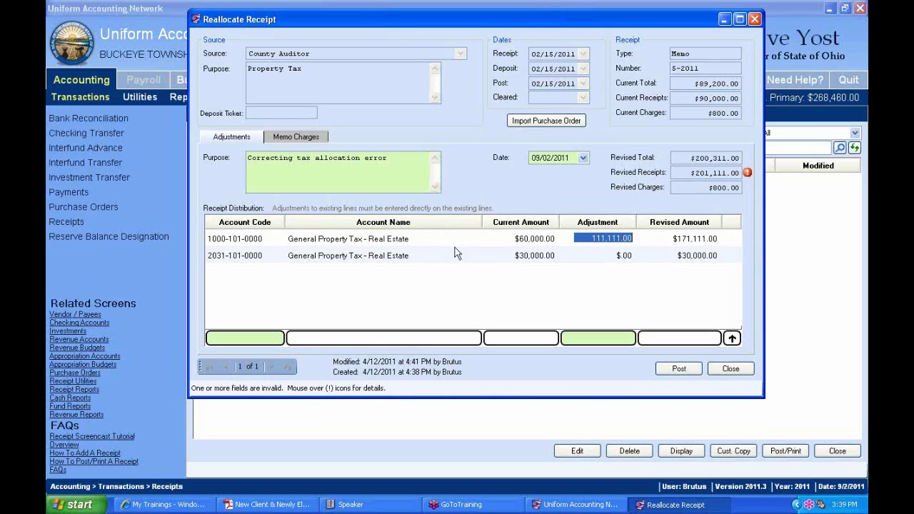
text(1000.)
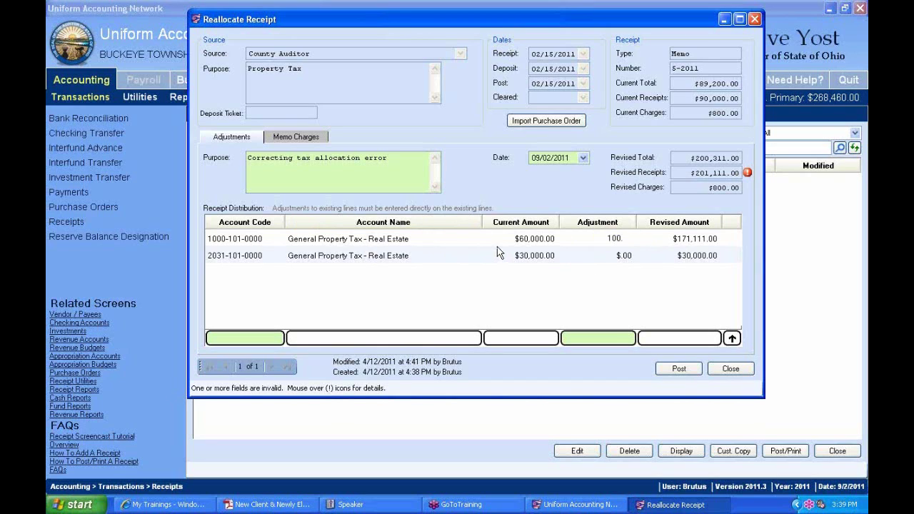
key(Tab)
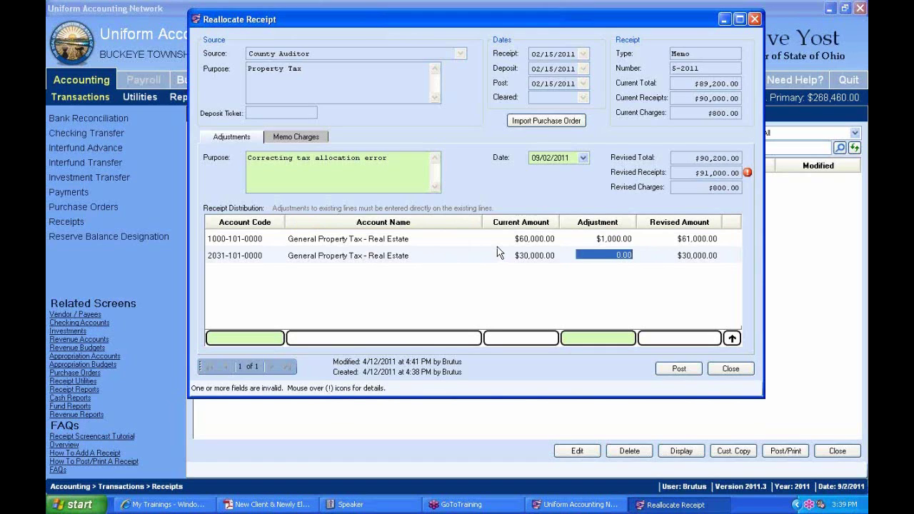
text(-)
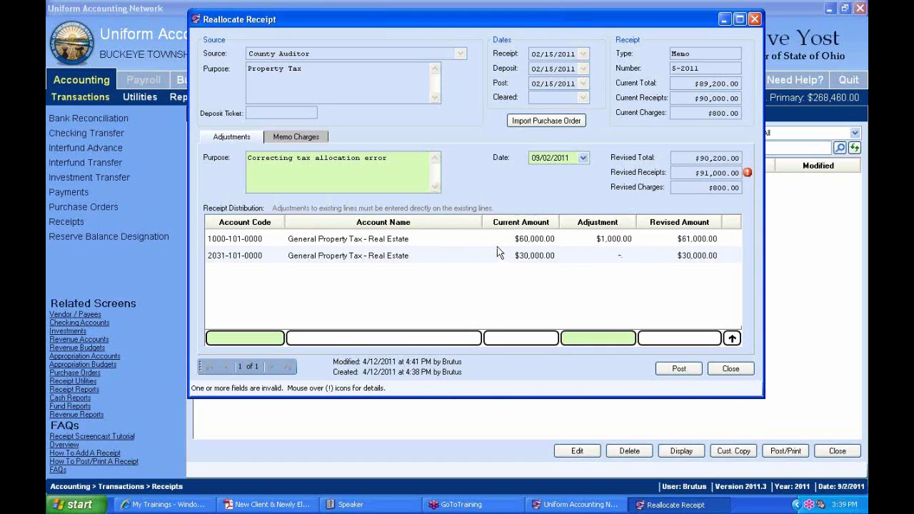
text(1,000)
click(711, 255)
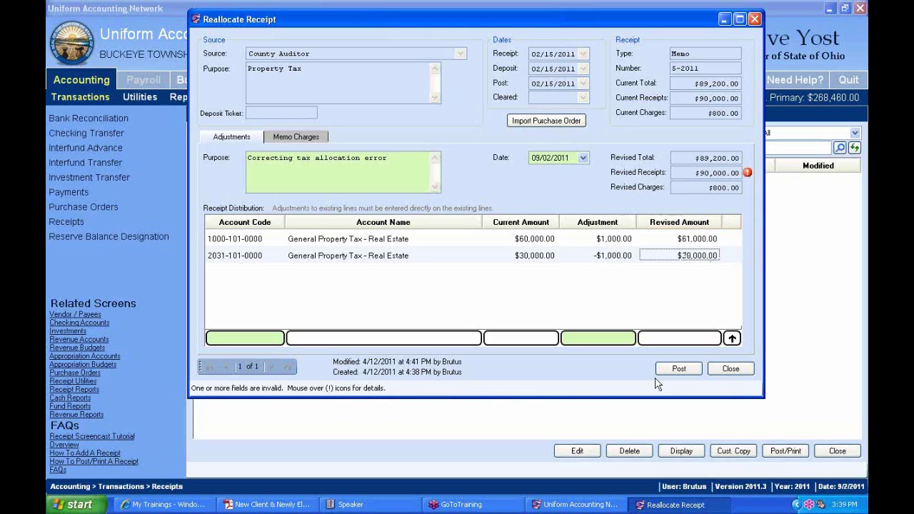
click(299, 136)
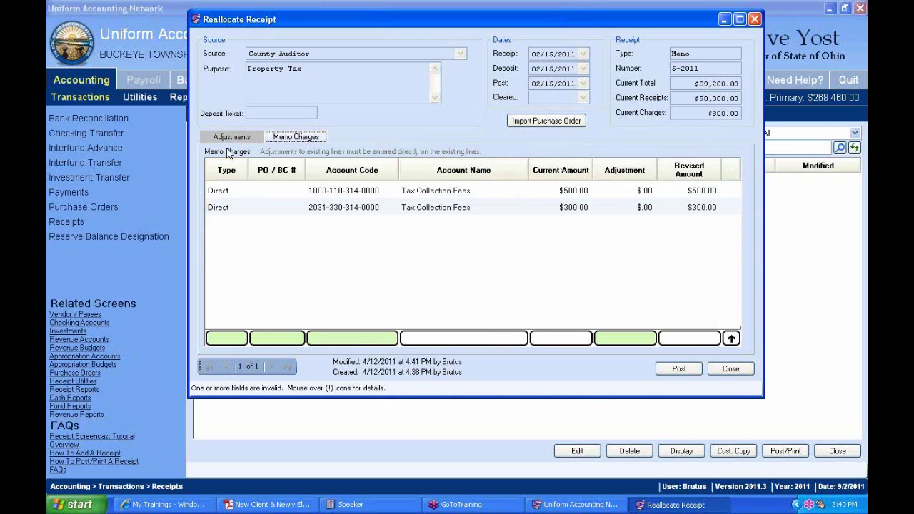
click(637, 191)
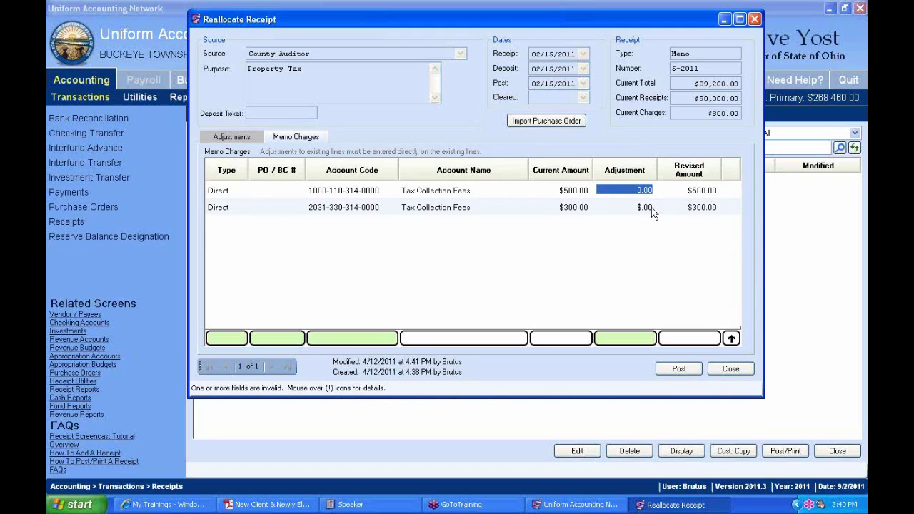
text(20)
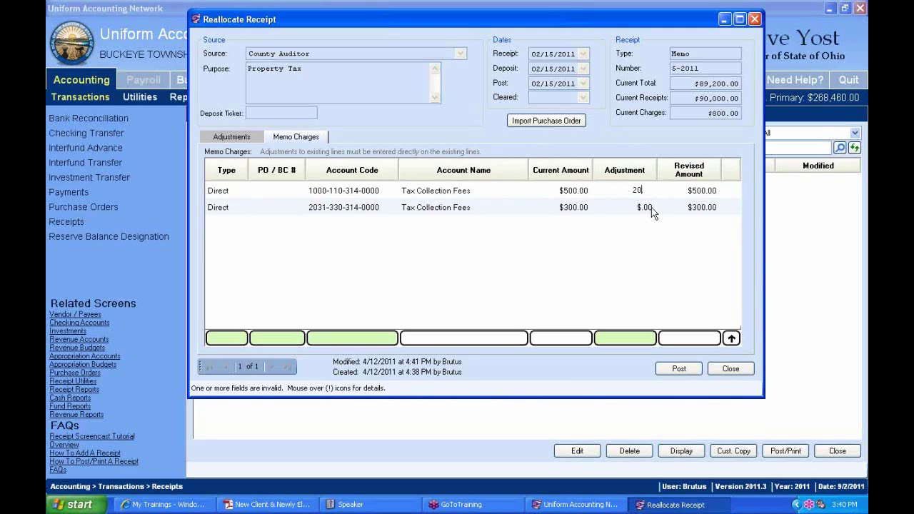
click(653, 212)
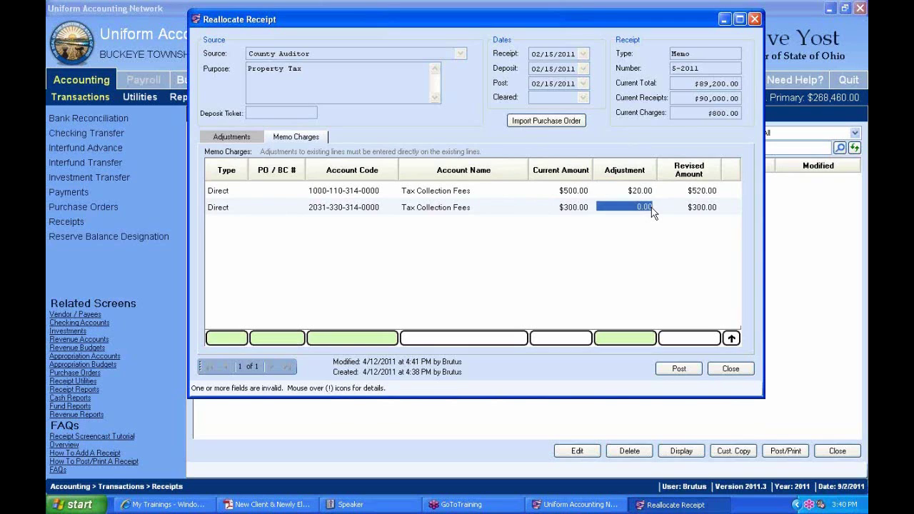
text(-$)
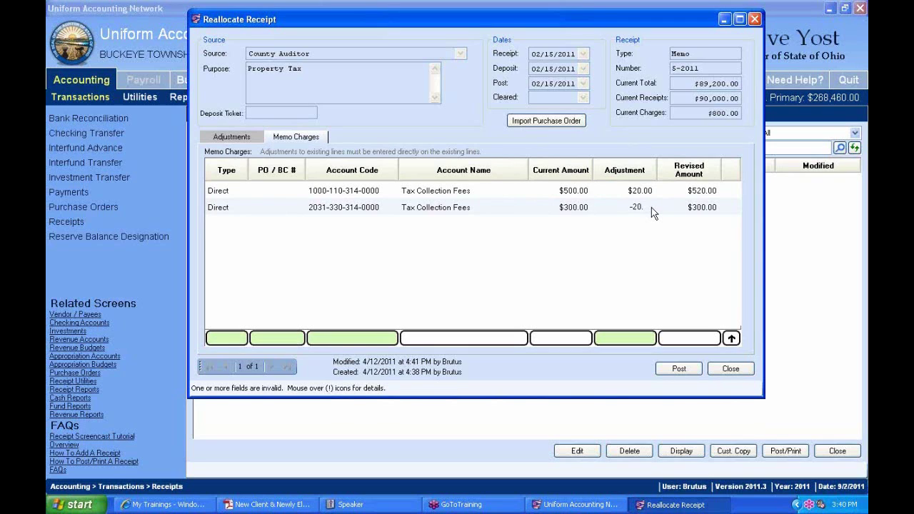
text(20.)
key(Tab)
click(251, 140)
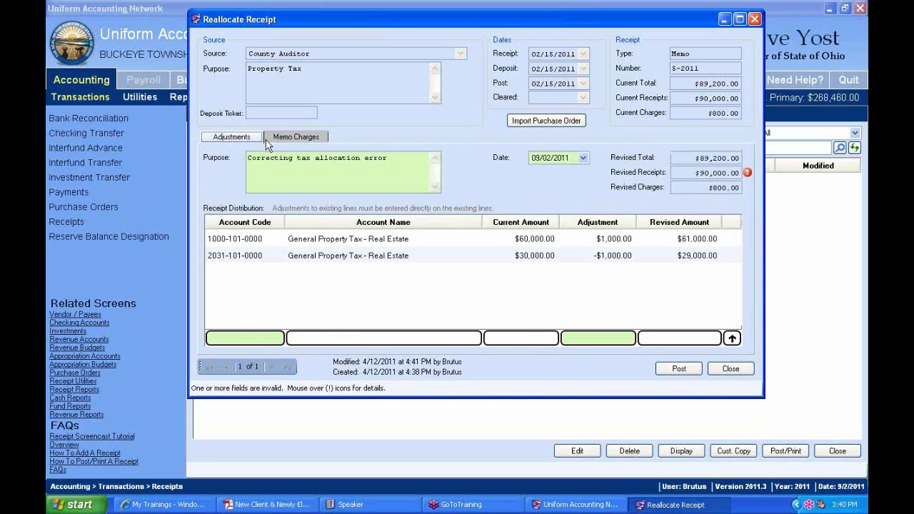
mouse_move(748, 176)
click(619, 256)
text(-2,000)
key(Up)
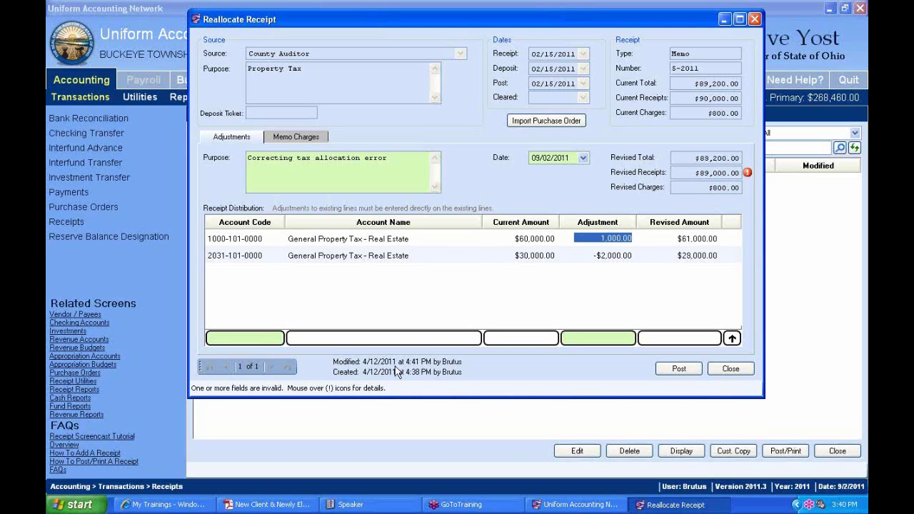
click(278, 340)
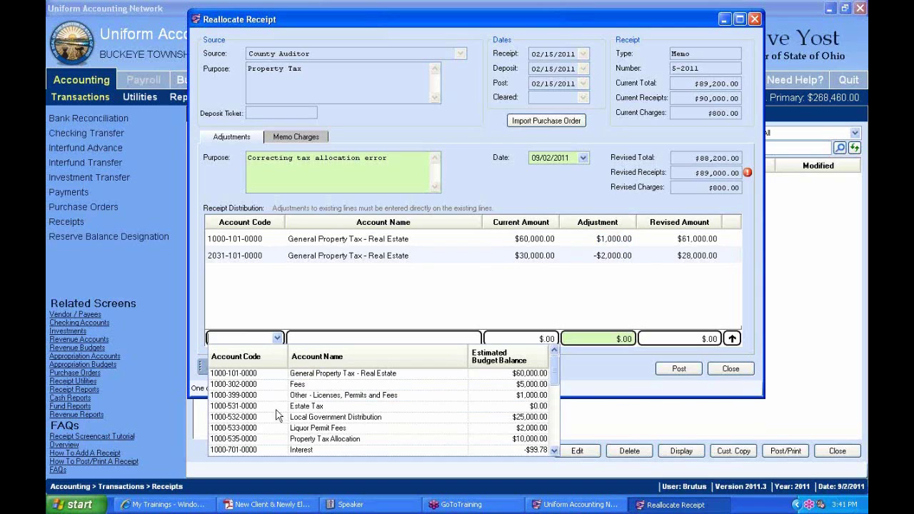
click(329, 417)
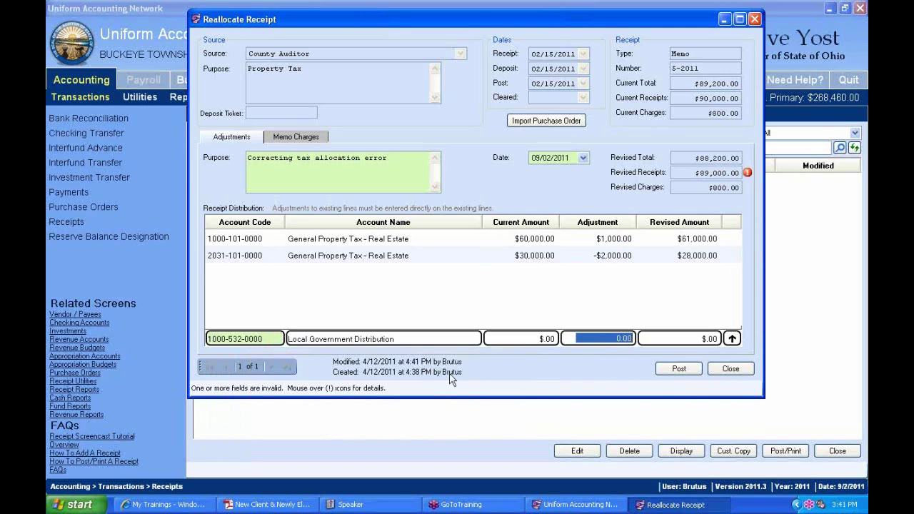
text(100.)
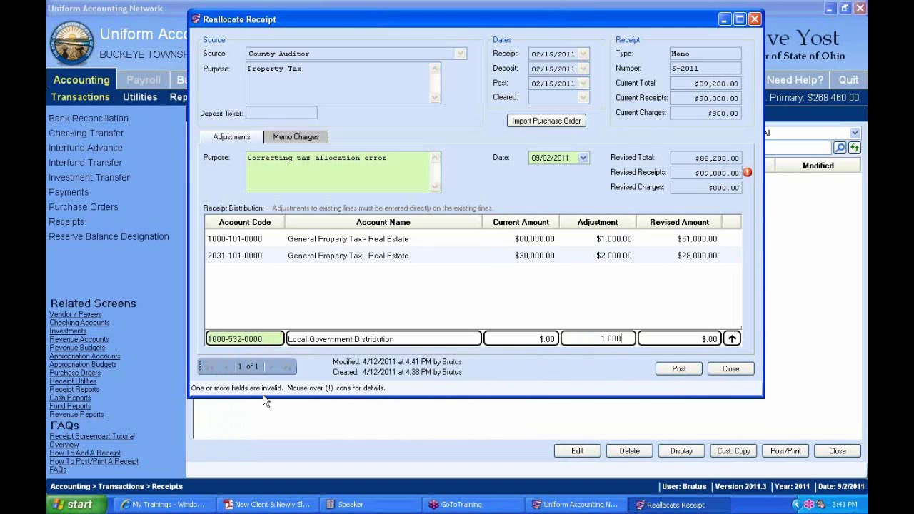
click(732, 339)
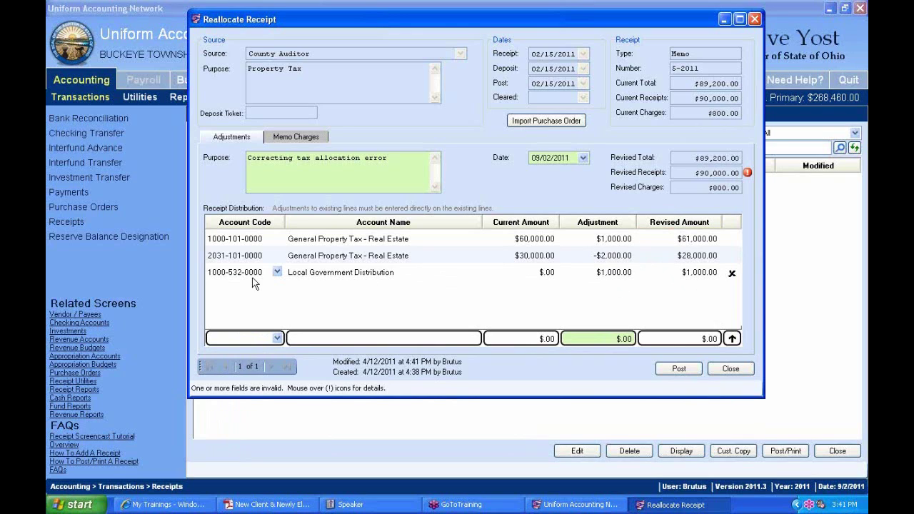
click(732, 274)
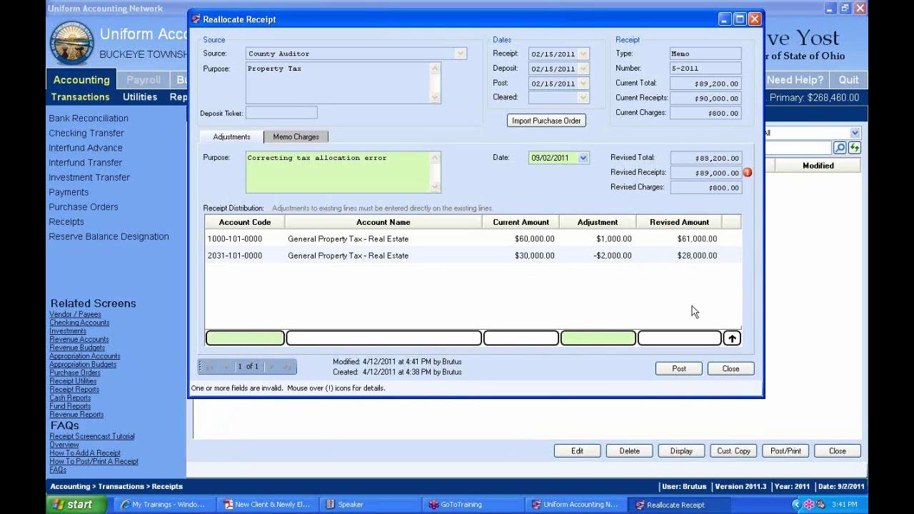
click(277, 341)
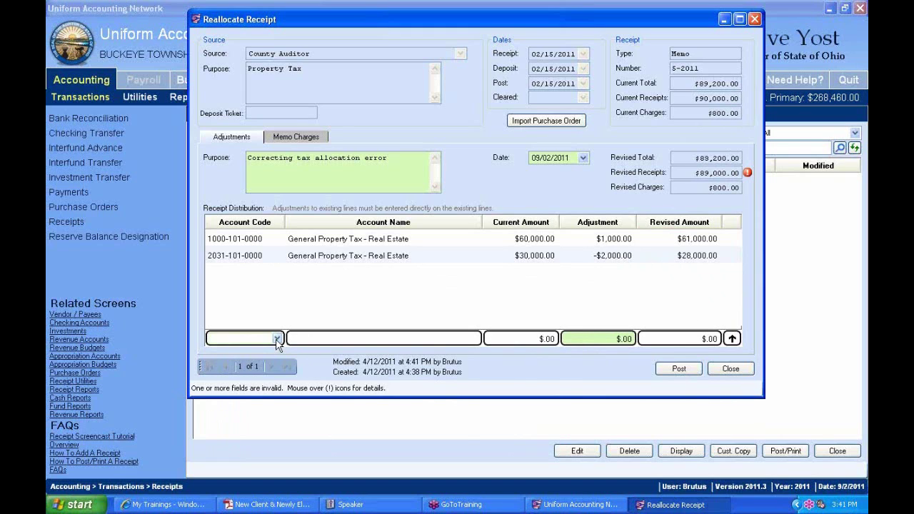
click(277, 340)
click(278, 340)
click(315, 137)
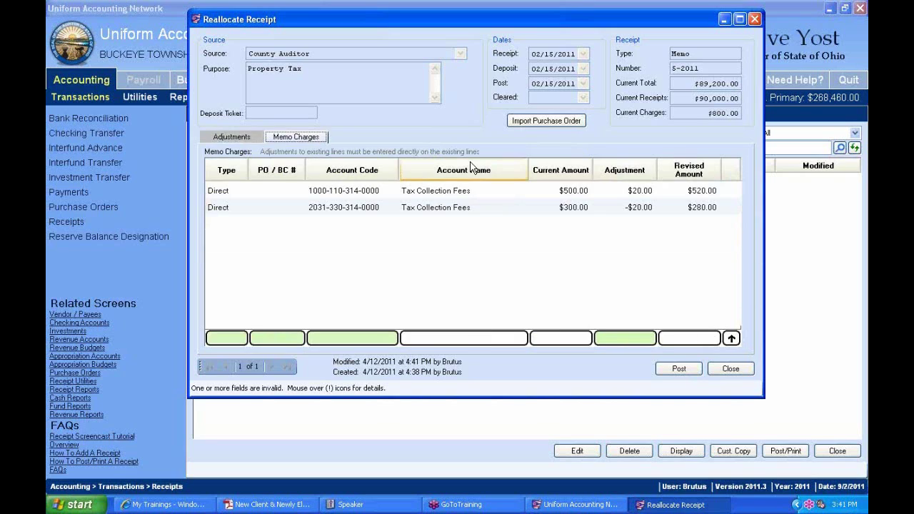
click(237, 338)
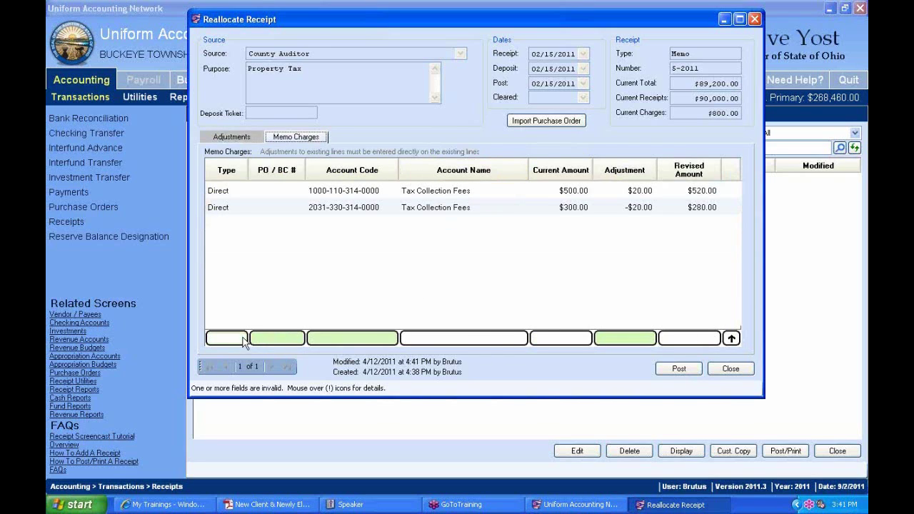
click(638, 207)
text(-$)
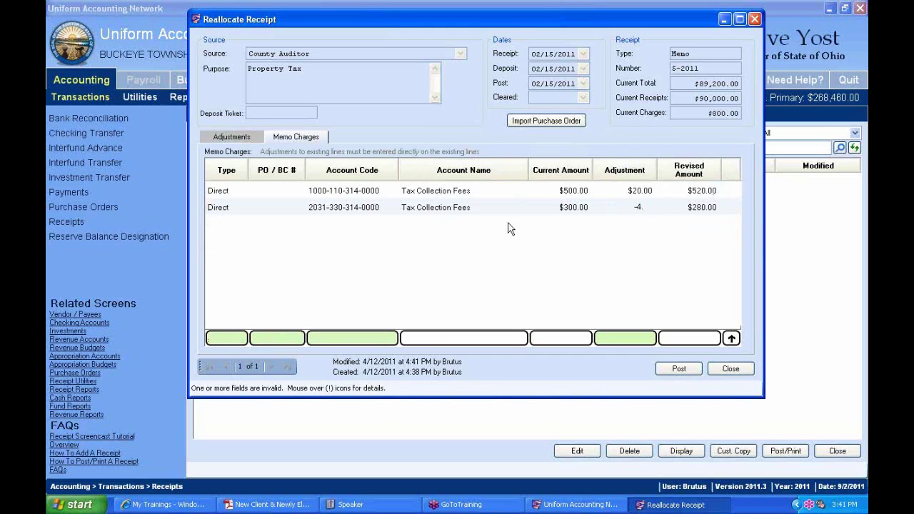
text(40)
key(Up)
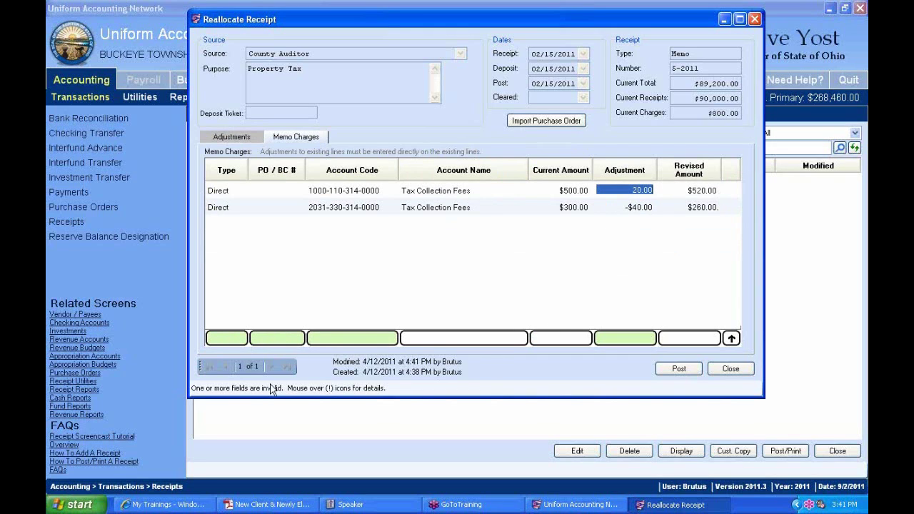
Step: Start a new memo charge line of type BC, and discard it
click(232, 338)
click(241, 339)
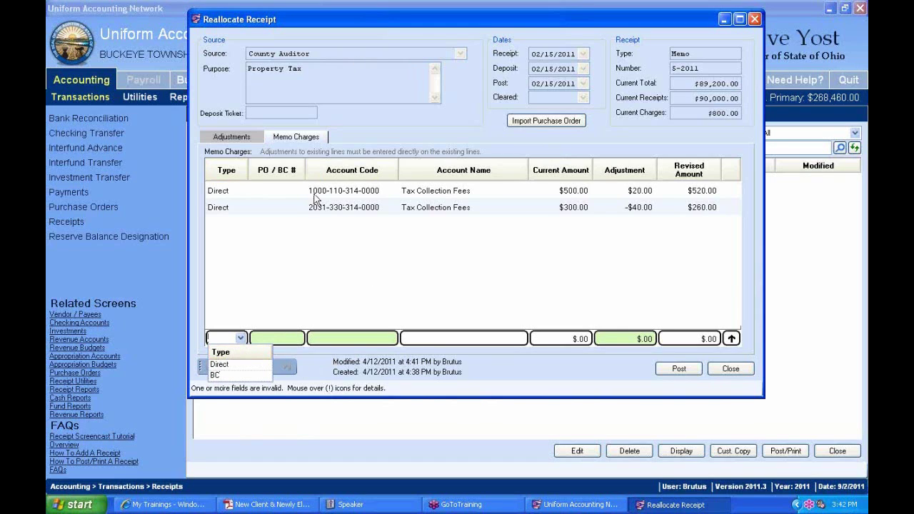
click(242, 375)
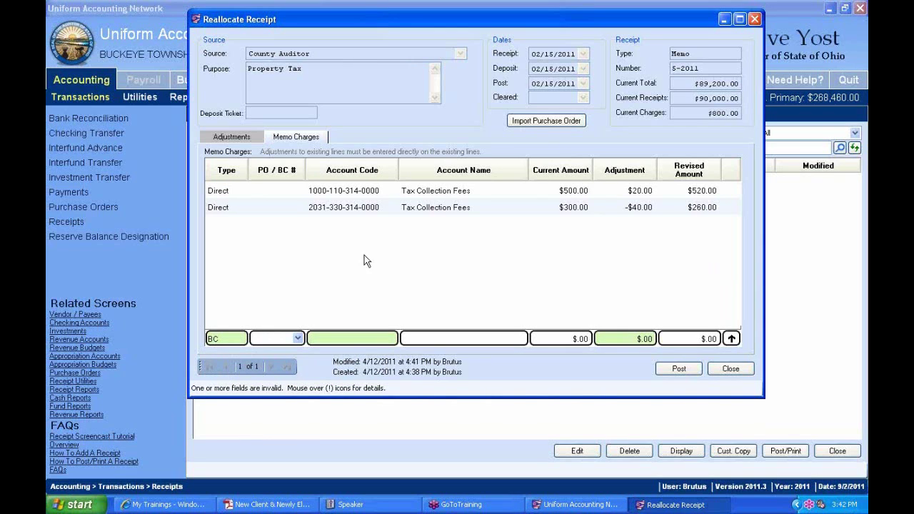
key(Tab)
key(Escape)
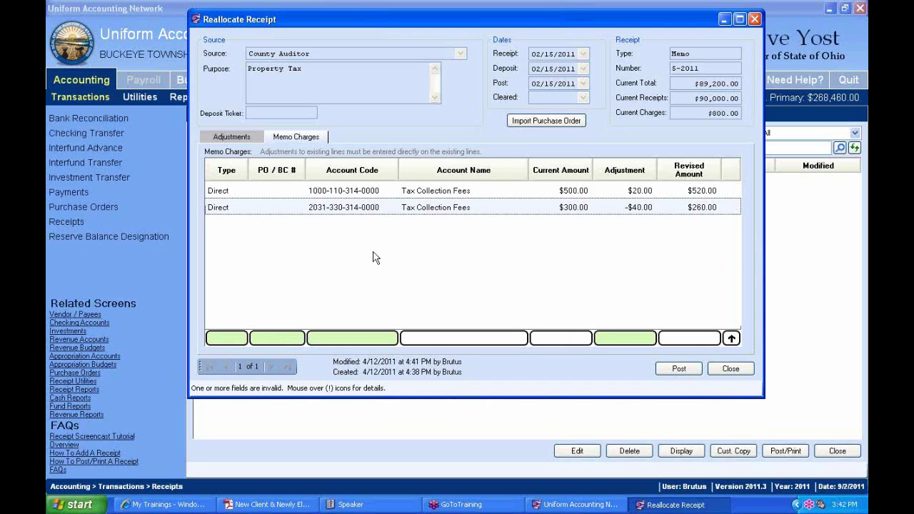
Step: Open the purchase order import, review the purchase orders available for selection, and close it without importing anything
click(539, 120)
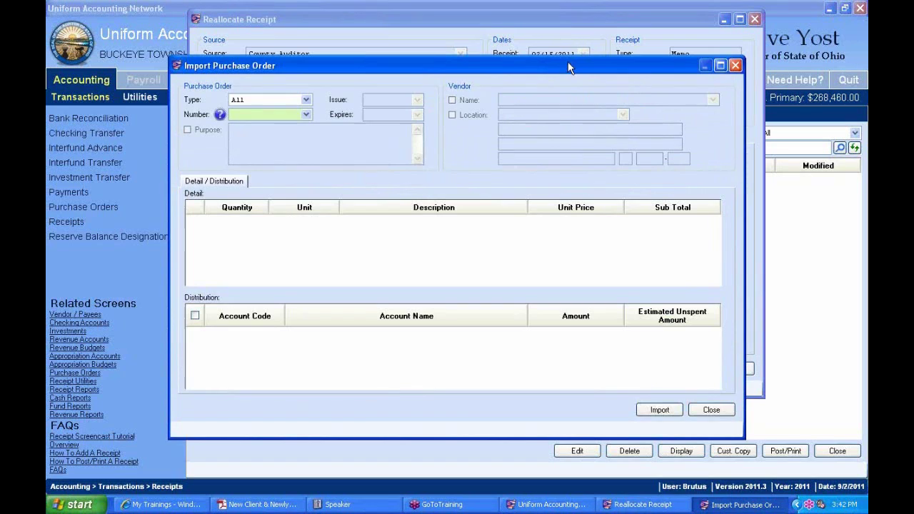
drag(567, 62, 558, 166)
click(296, 219)
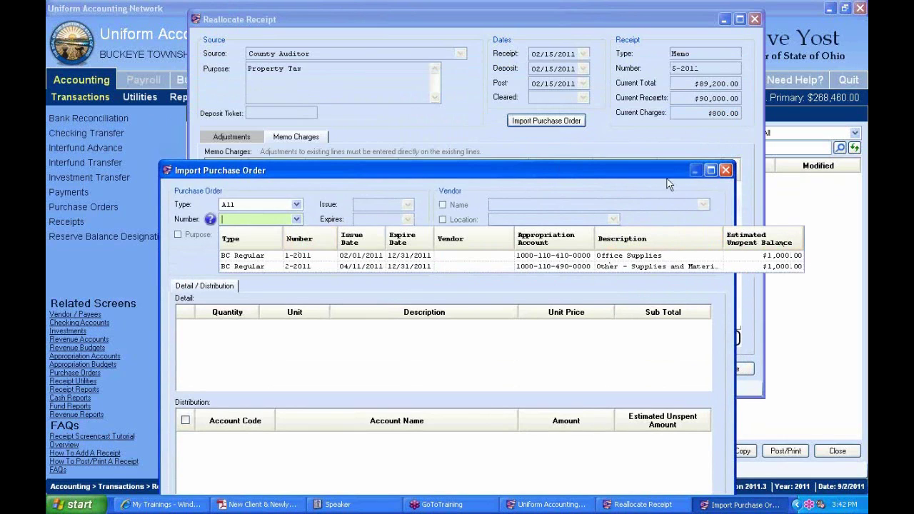
click(679, 197)
click(725, 171)
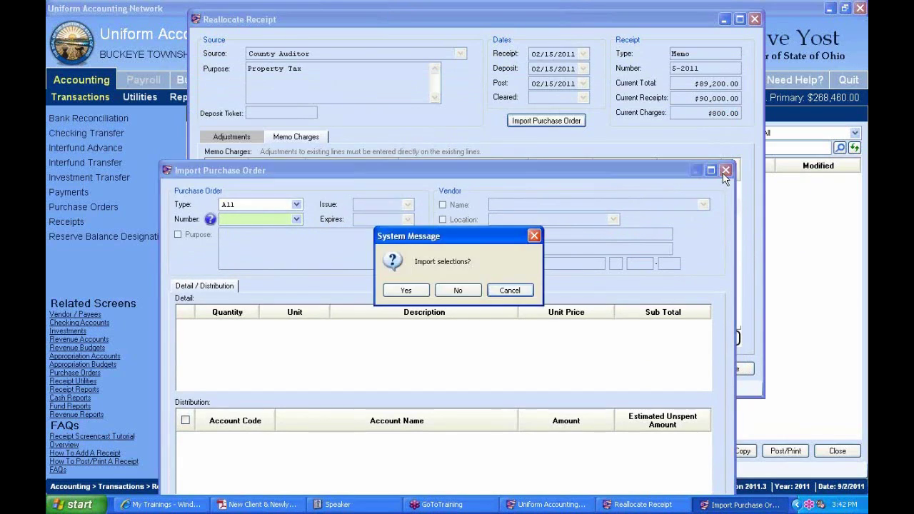
click(461, 290)
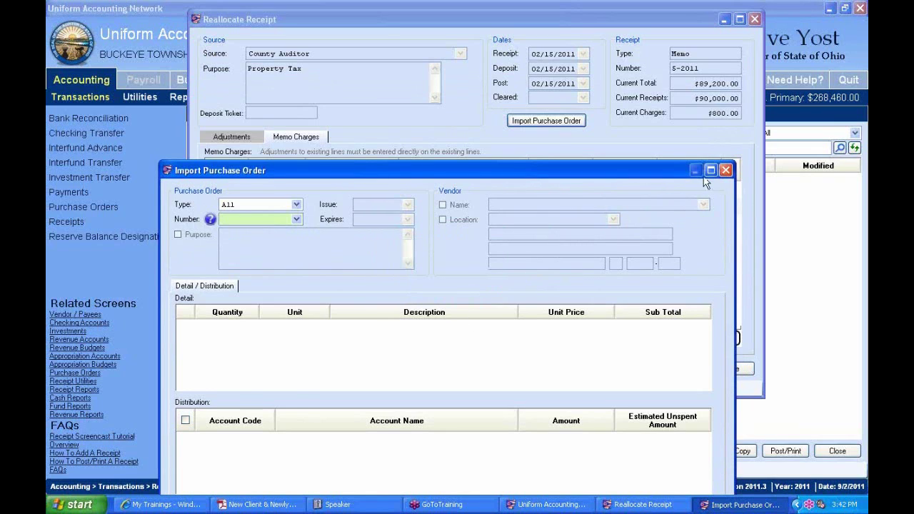
click(725, 171)
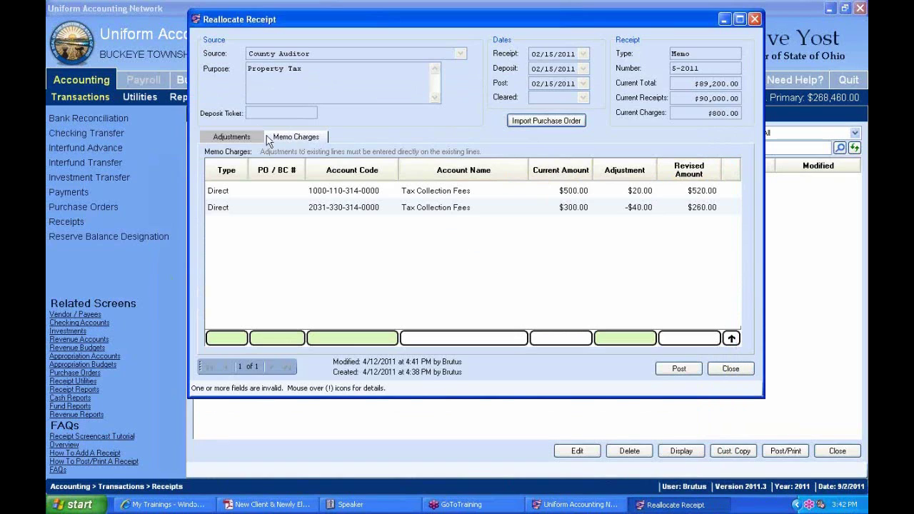
click(637, 215)
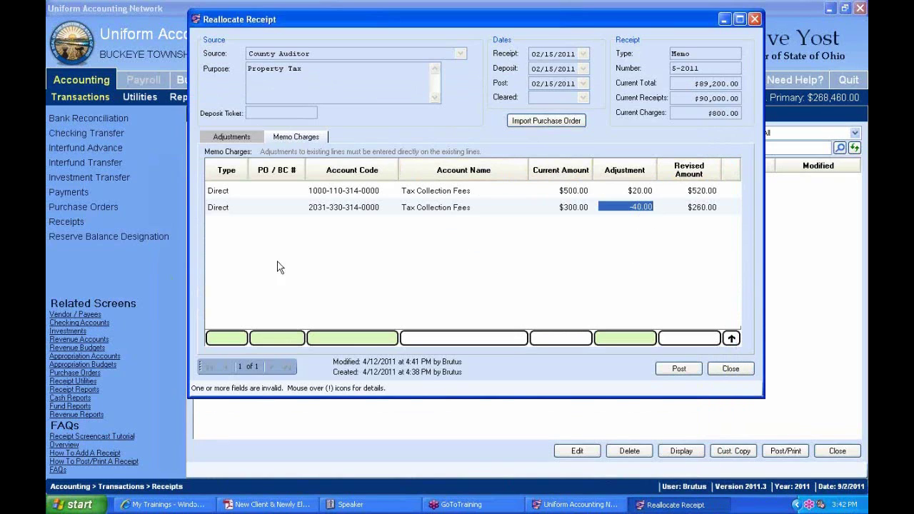
text(-20.)
key(Up)
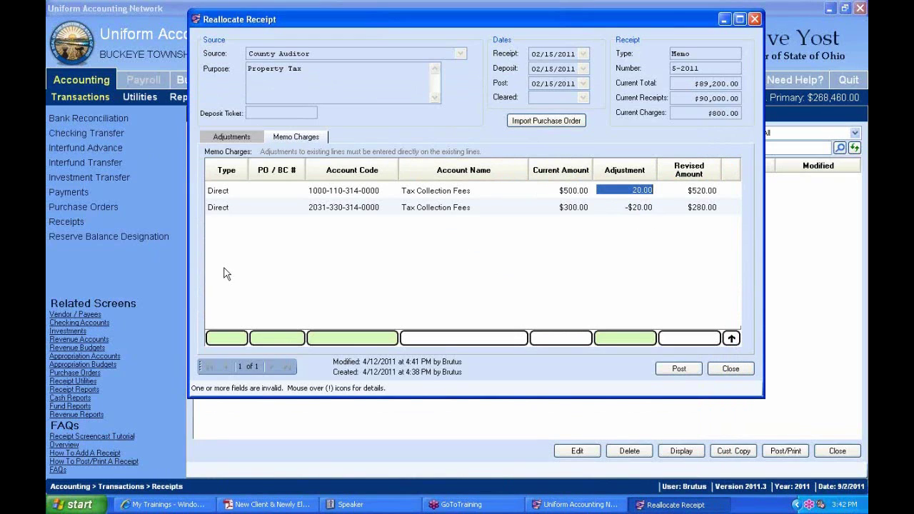
click(232, 136)
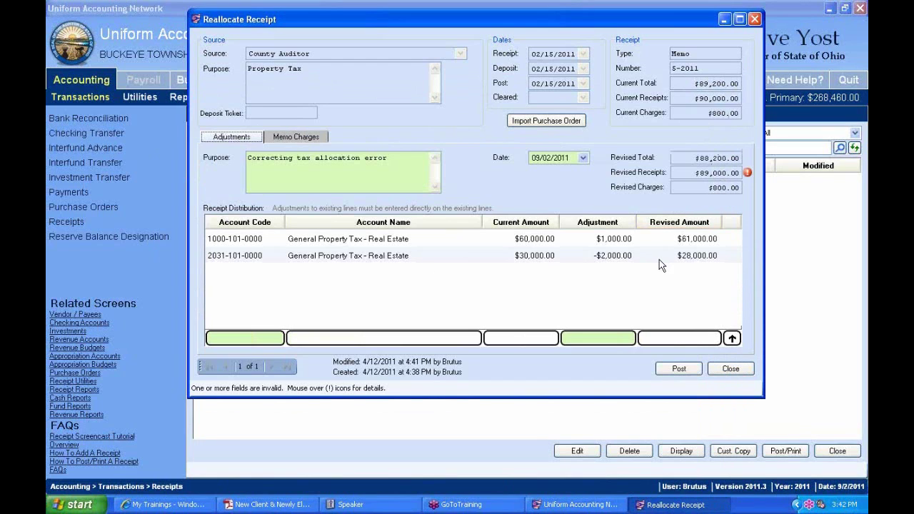
click(686, 370)
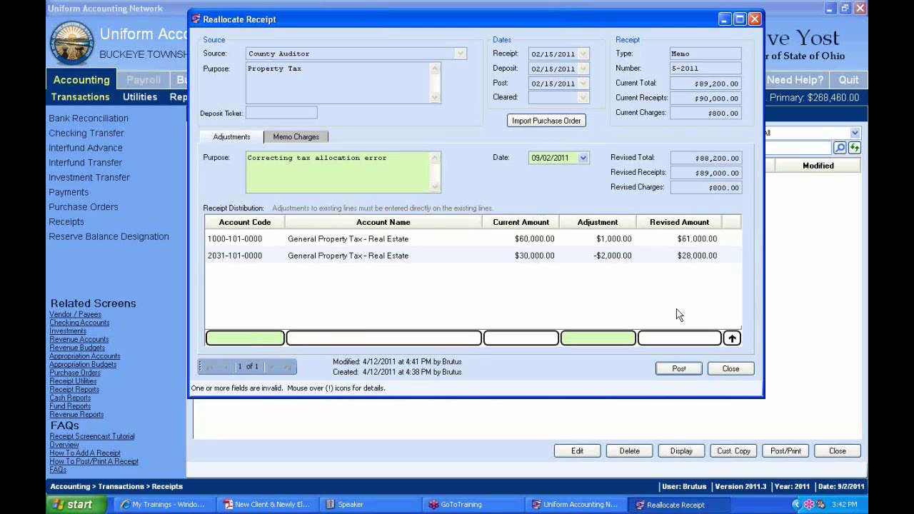
click(611, 257)
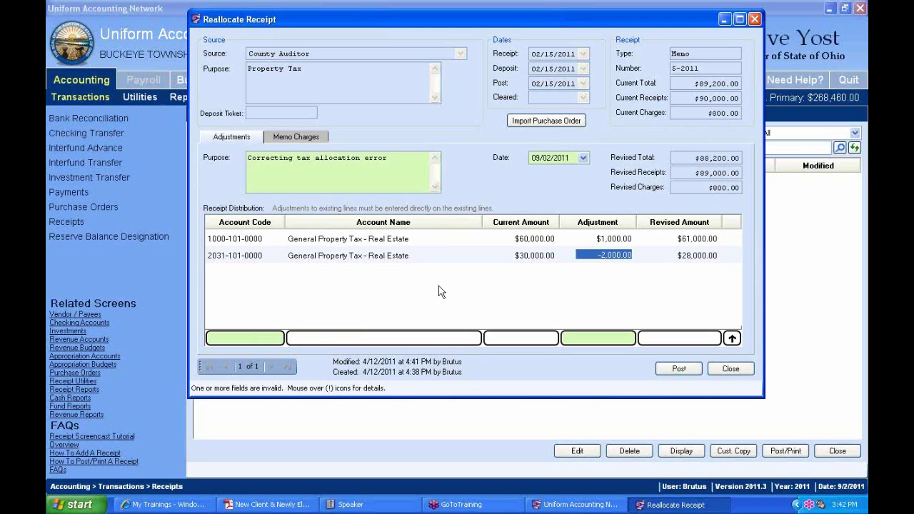
key(BackSpace)
text(-1,000)
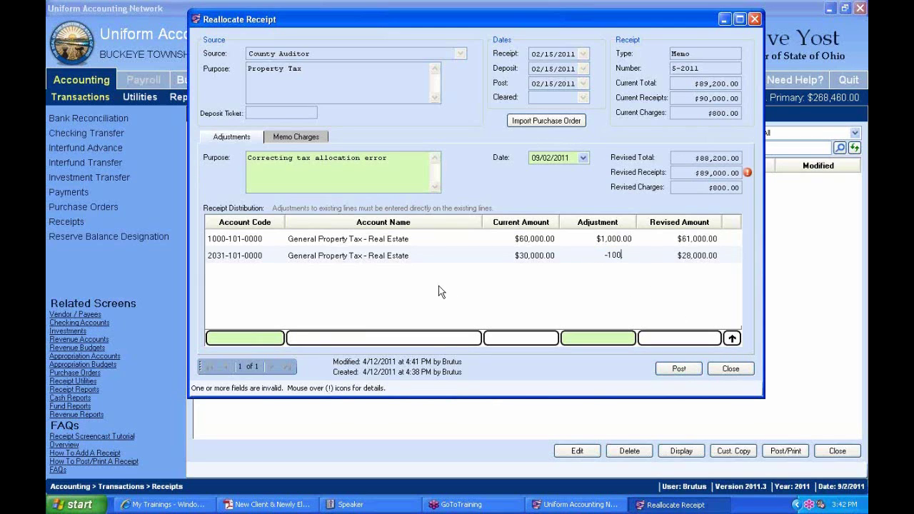
click(700, 257)
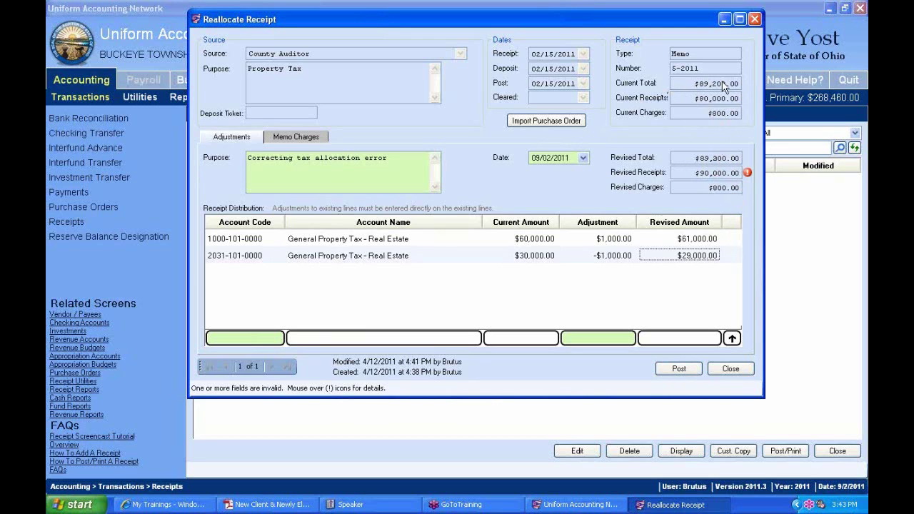
click(683, 372)
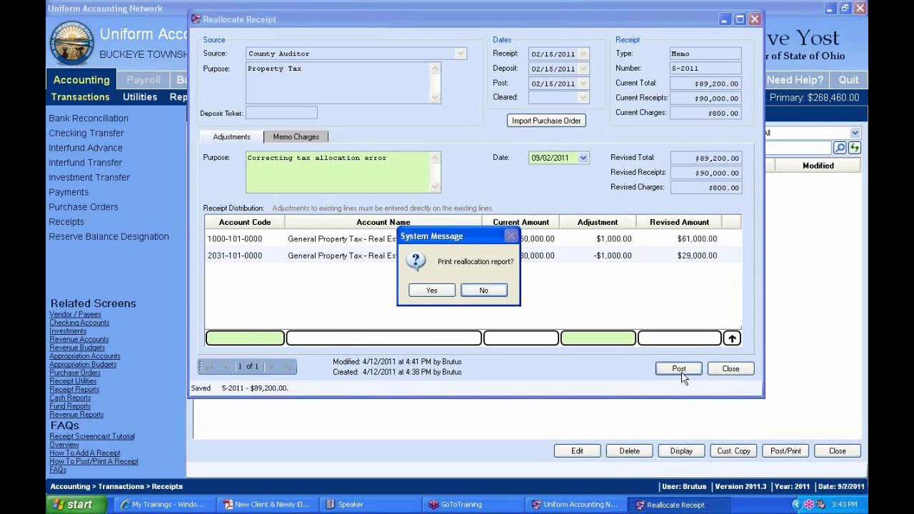
click(483, 290)
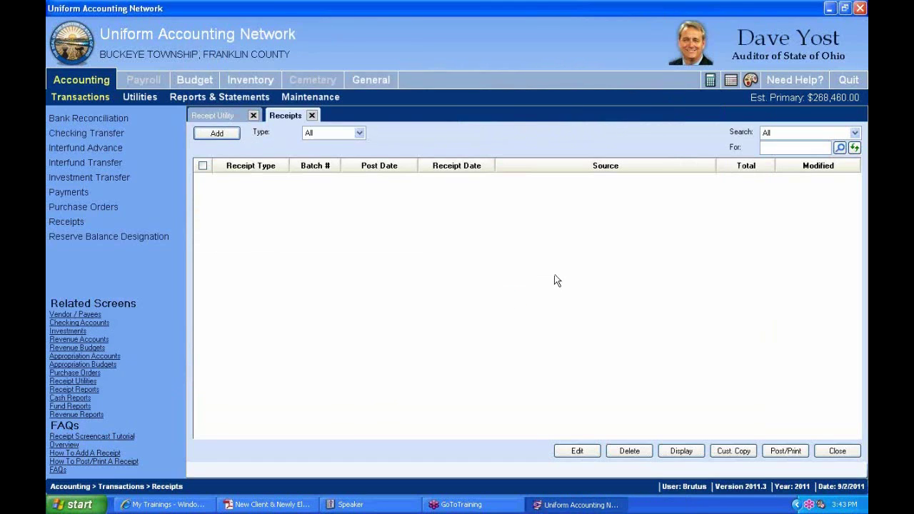
Step: Close the Receipts screen, display the County Auditor receipt 5-2011 to review its distribution and memo charge adjustments, and close it
click(312, 116)
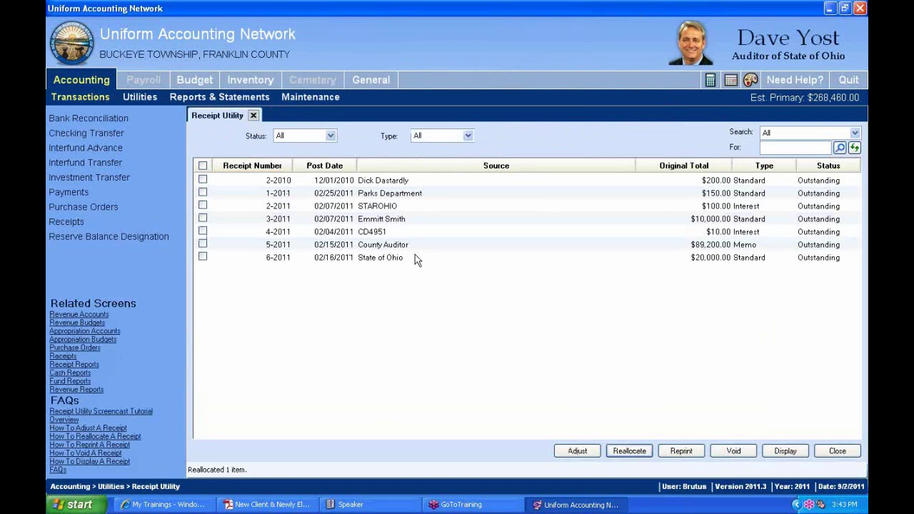
click(203, 244)
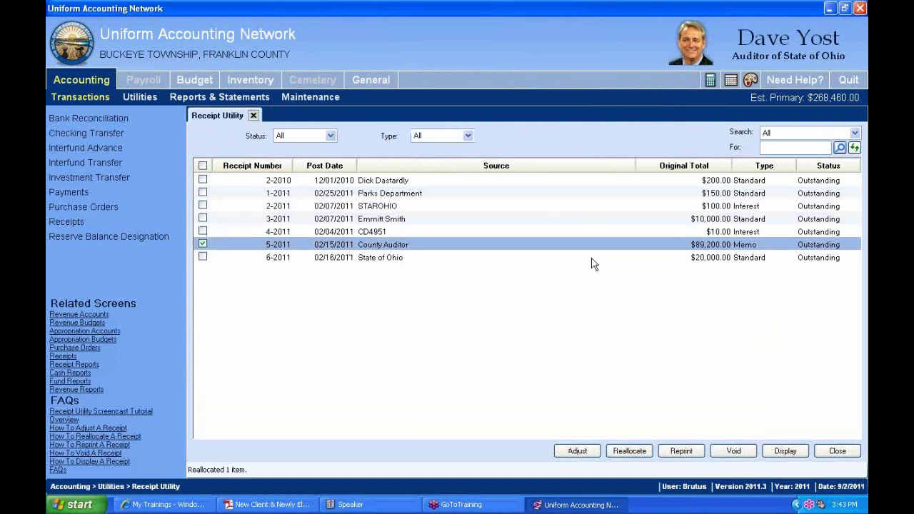
click(788, 453)
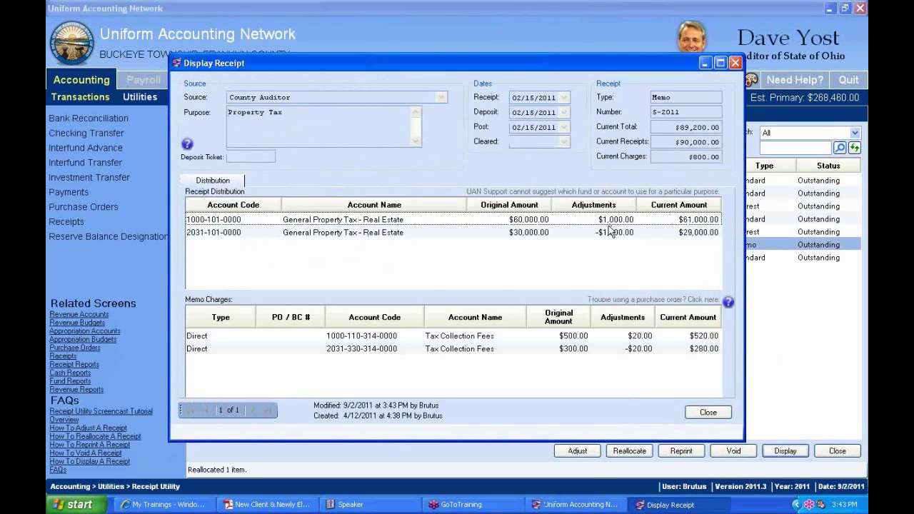
click(612, 232)
click(643, 337)
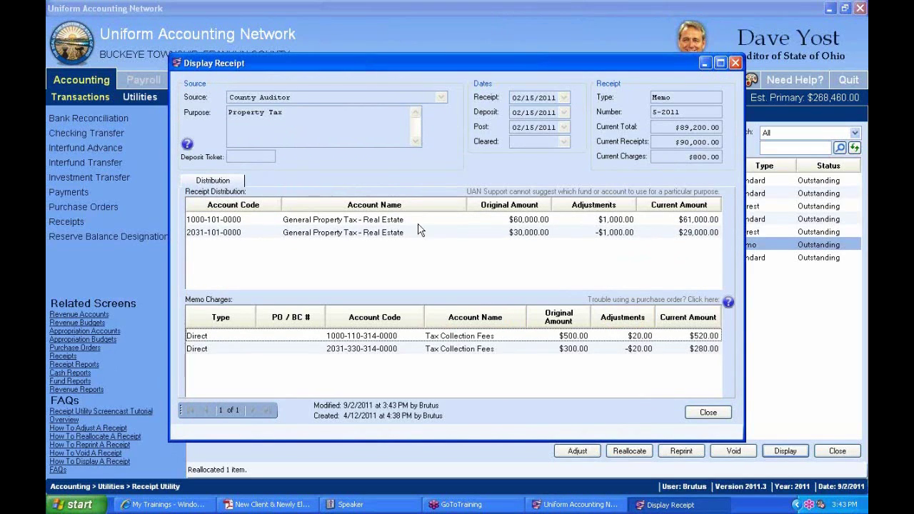
click(637, 353)
click(634, 336)
click(717, 416)
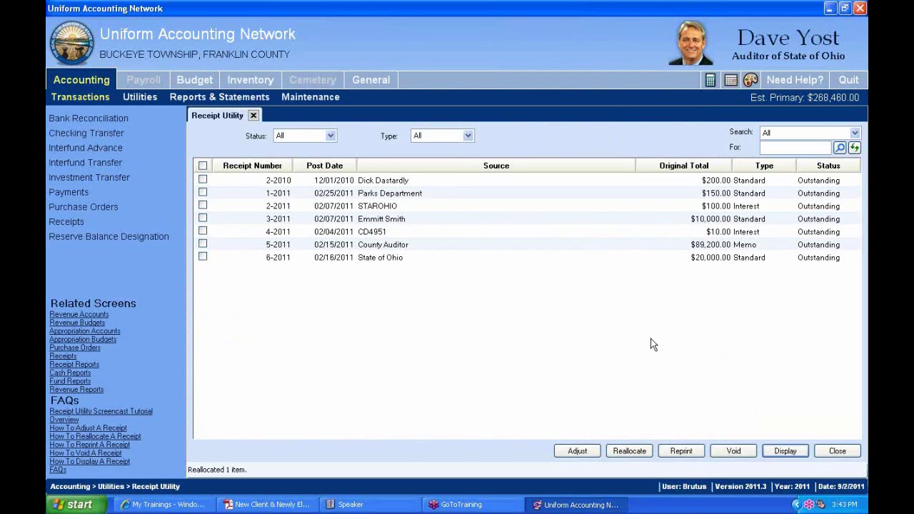
Step: Switch to the handbook PDF in Adobe Reader and read Exercise 2: Adjust a Receipt
click(268, 505)
scroll(415, 434, down, 5)
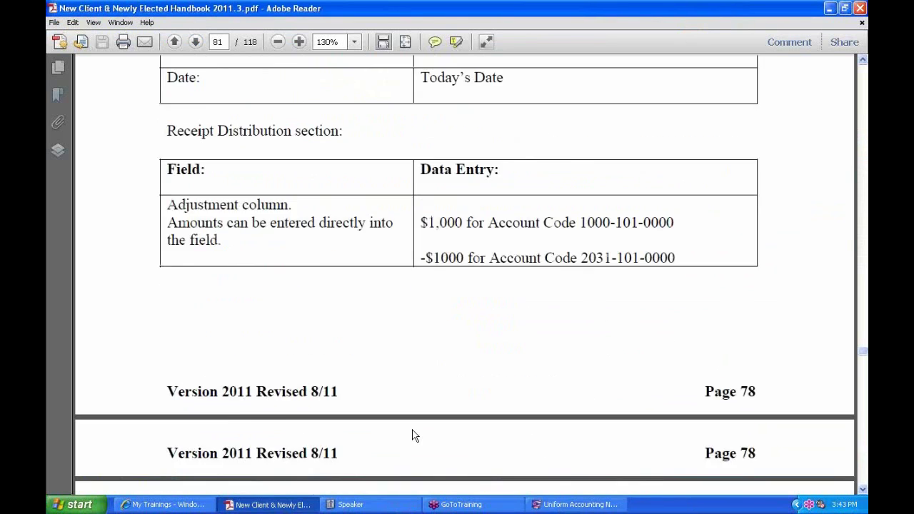
scroll(415, 436, down, 10)
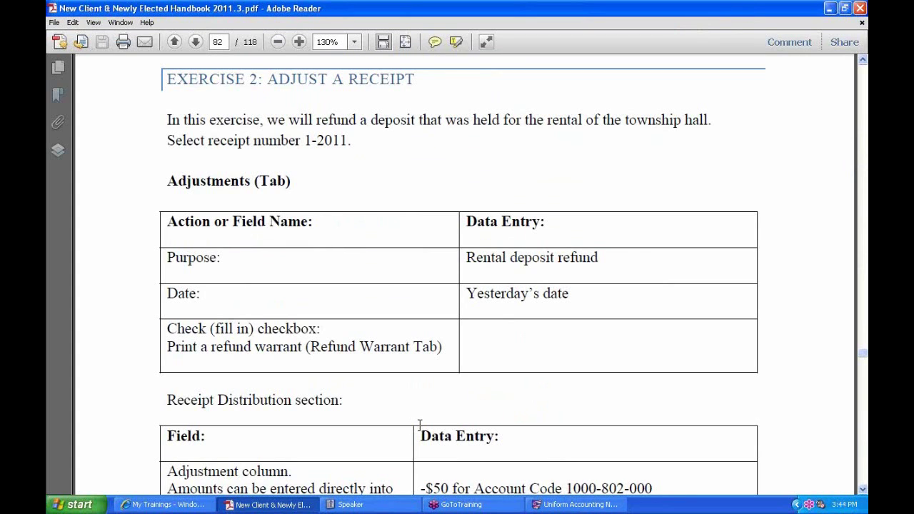
Step: Return to the Uniform Accounting Network, open Parks Department receipt 1-2011 for adjustment, review its details and purpose, and close it
click(572, 504)
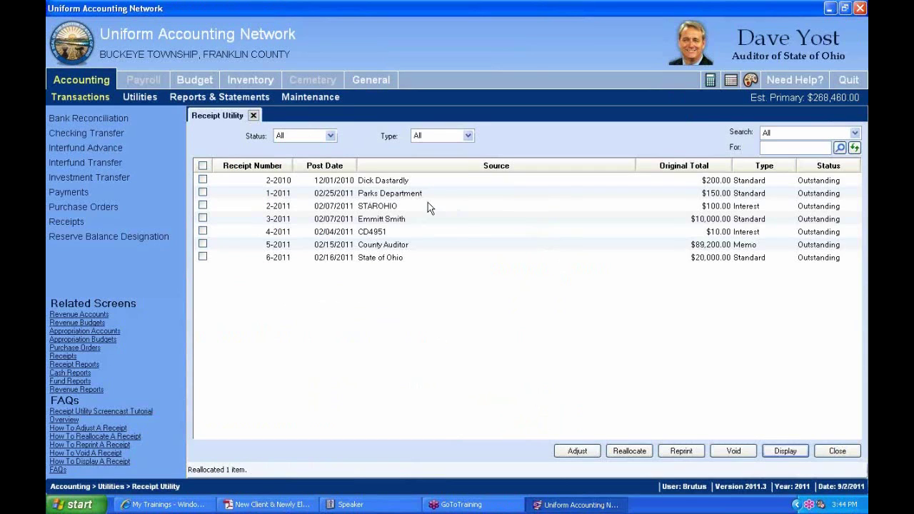
click(390, 195)
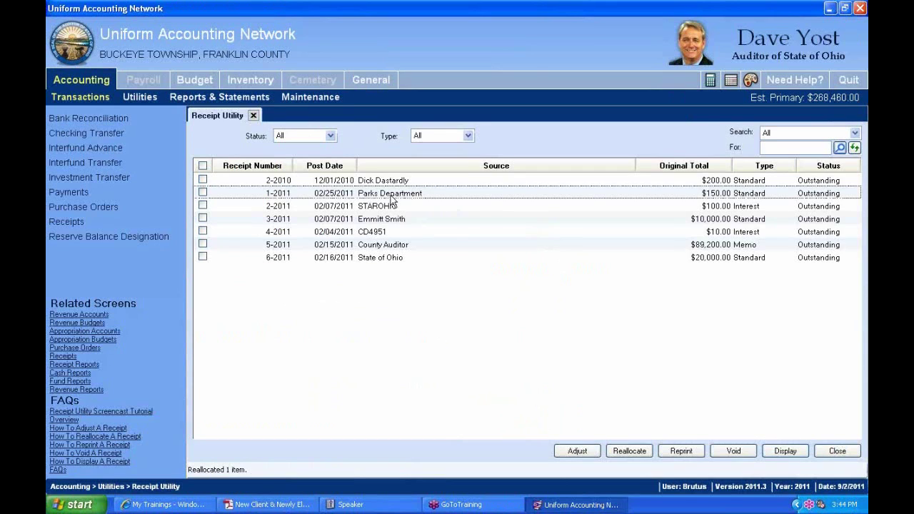
click(203, 192)
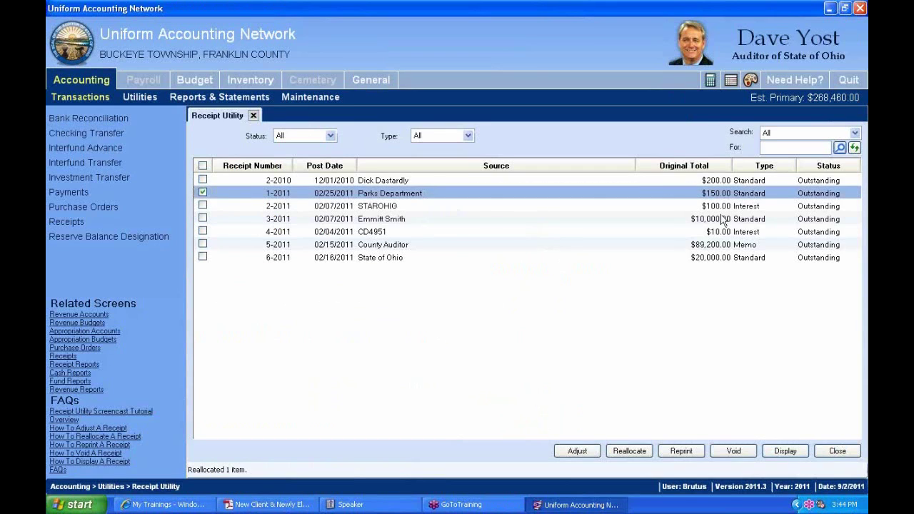
click(577, 451)
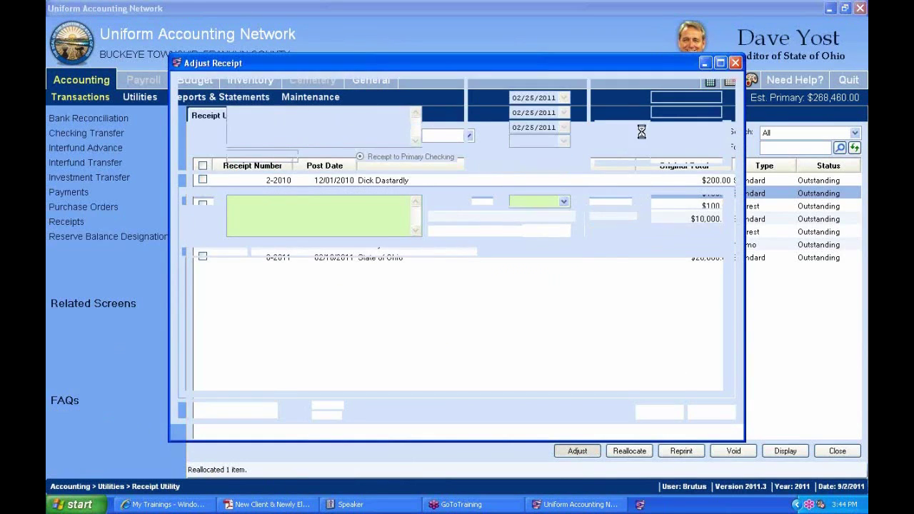
drag(632, 67, 664, 22)
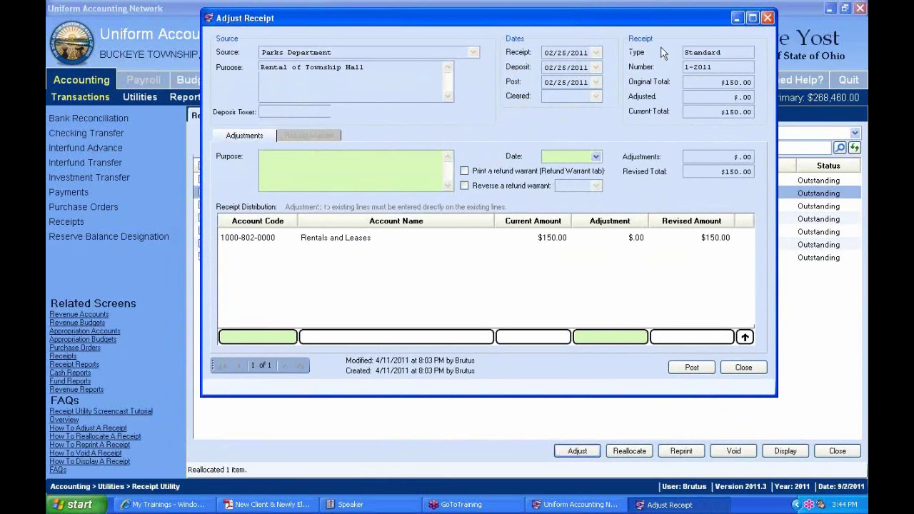
click(705, 52)
drag(363, 68, 261, 70)
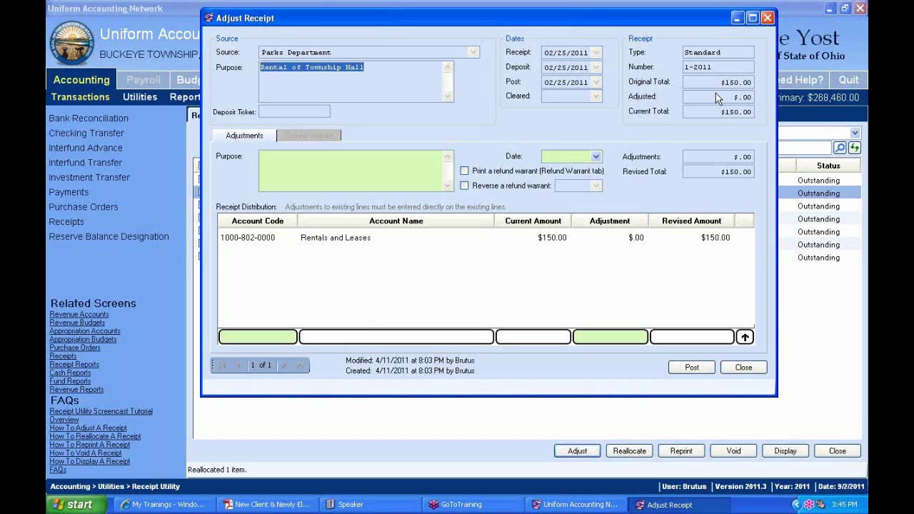
click(767, 18)
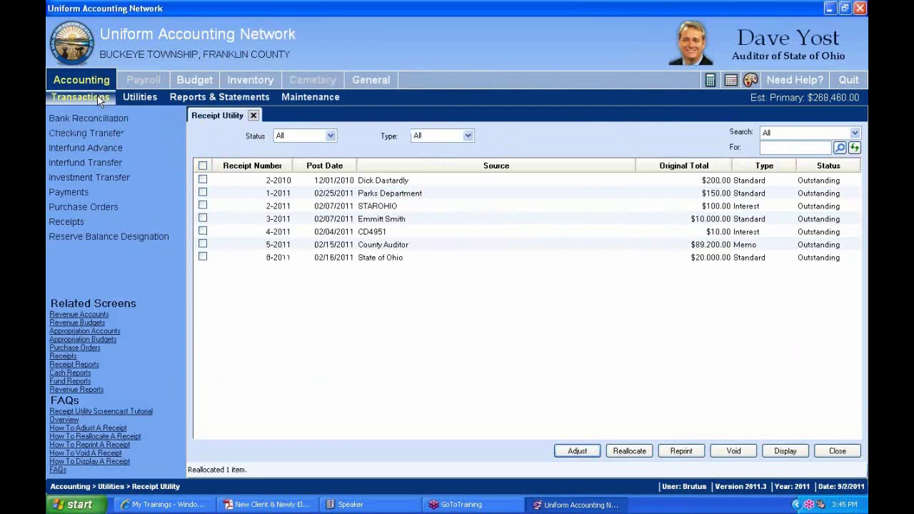
Step: Open the Payments screen under Accounting transactions, view the payment types that can be added, and close the screen
click(84, 77)
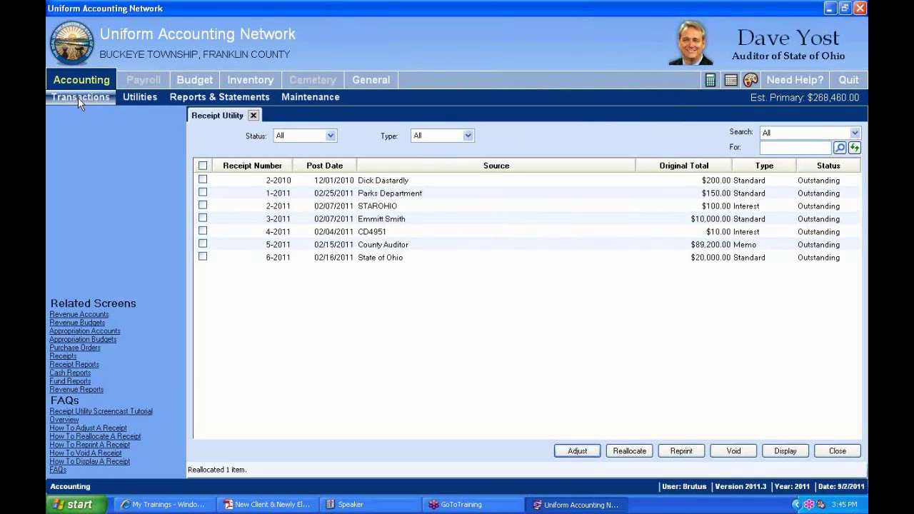
click(77, 98)
click(75, 192)
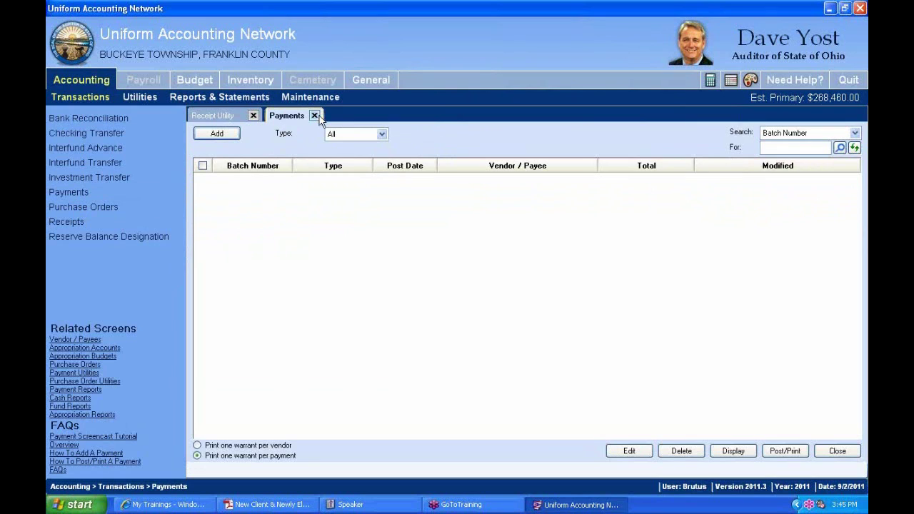
click(216, 136)
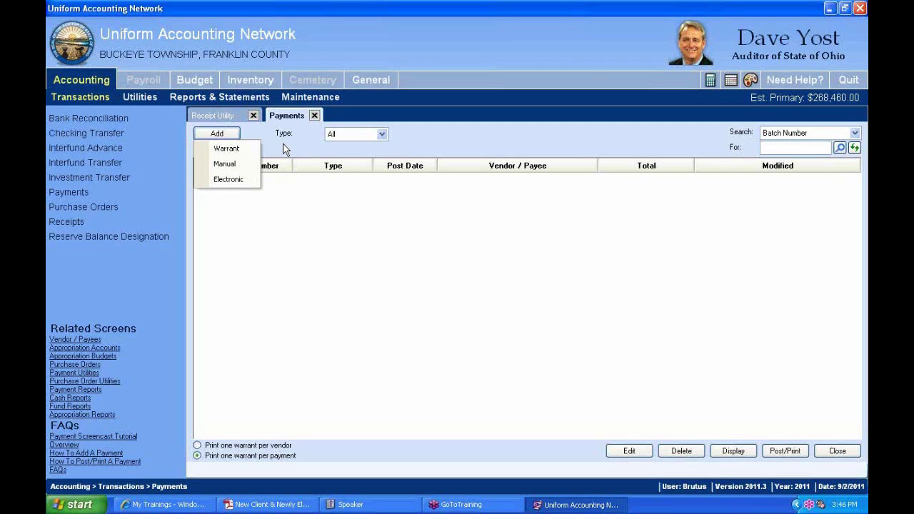
click(314, 115)
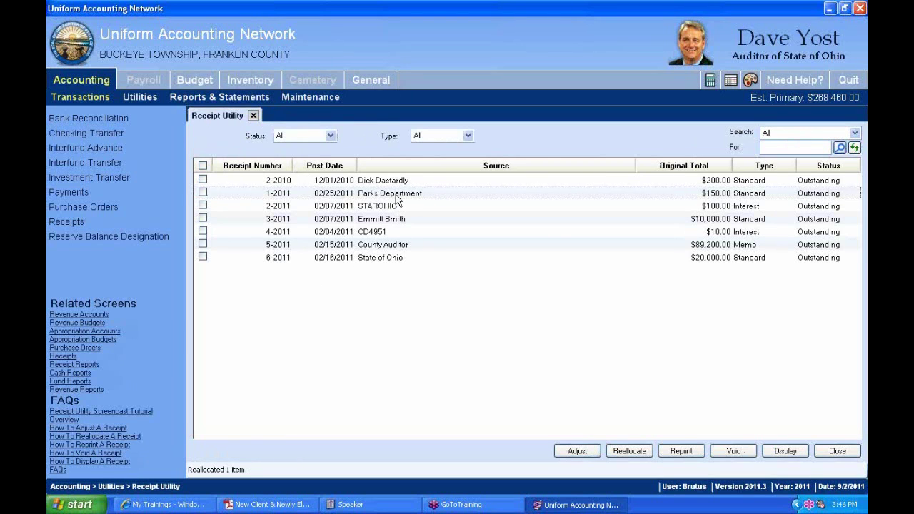
Step: Open receipt 1-2011 for adjustment, enter the purpose "Rental deposit refund" and set the adjustment date to 09/02/2011
click(203, 193)
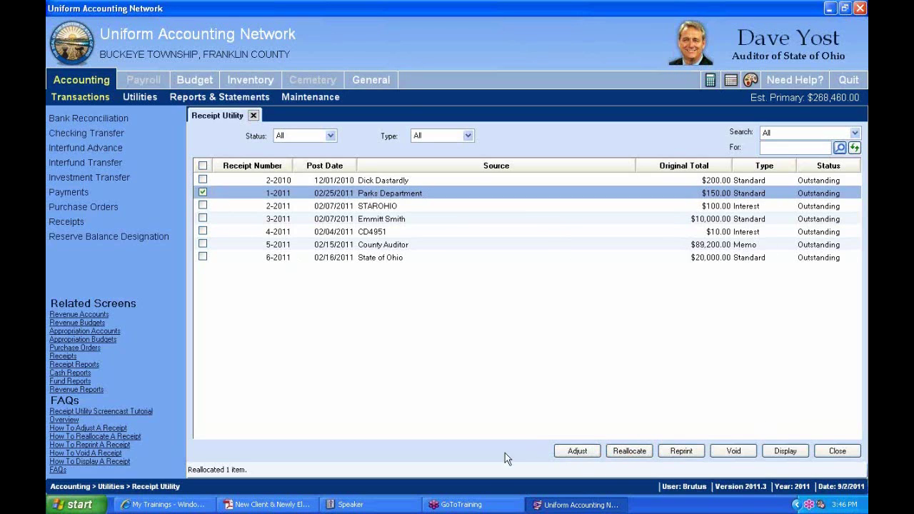
click(578, 451)
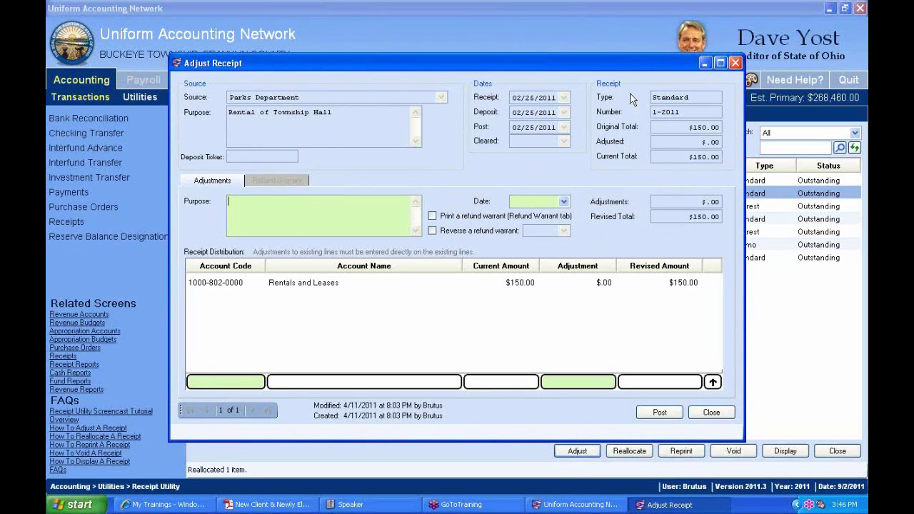
click(391, 212)
text(Rental )
text(deposit, refund)
click(564, 201)
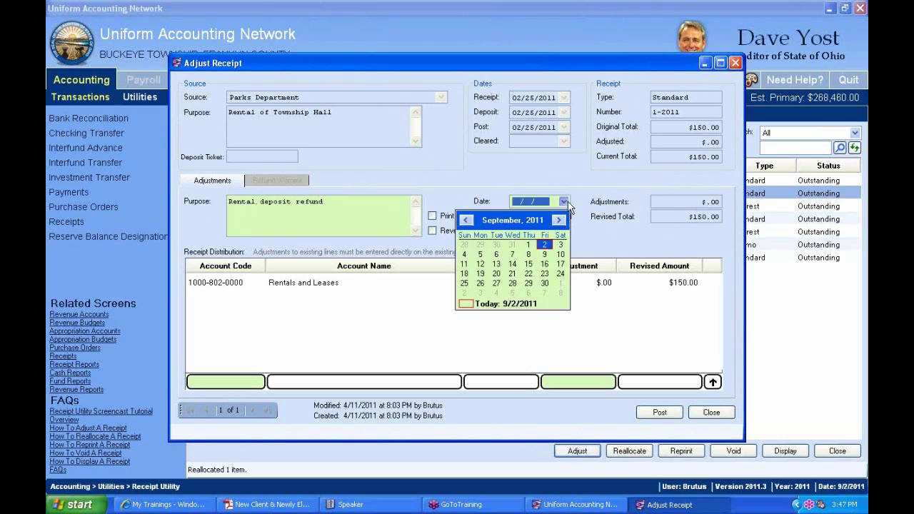
click(466, 305)
Step: View the account codes available for a new distribution line, and return to the existing Rentals and Leases line without choosing one
click(234, 286)
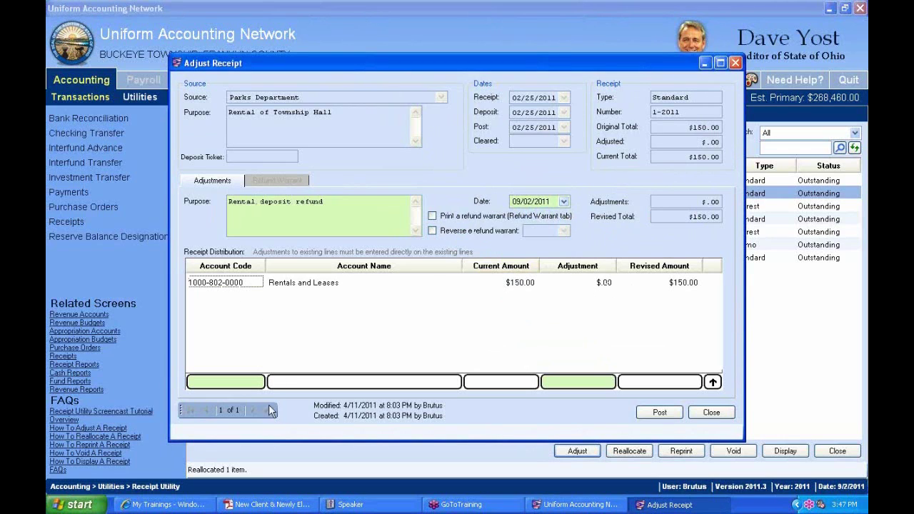
click(258, 383)
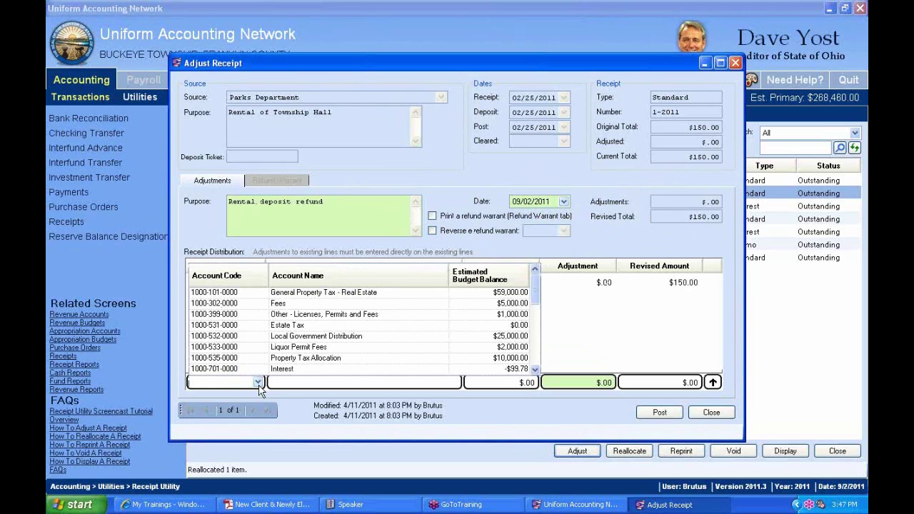
click(259, 385)
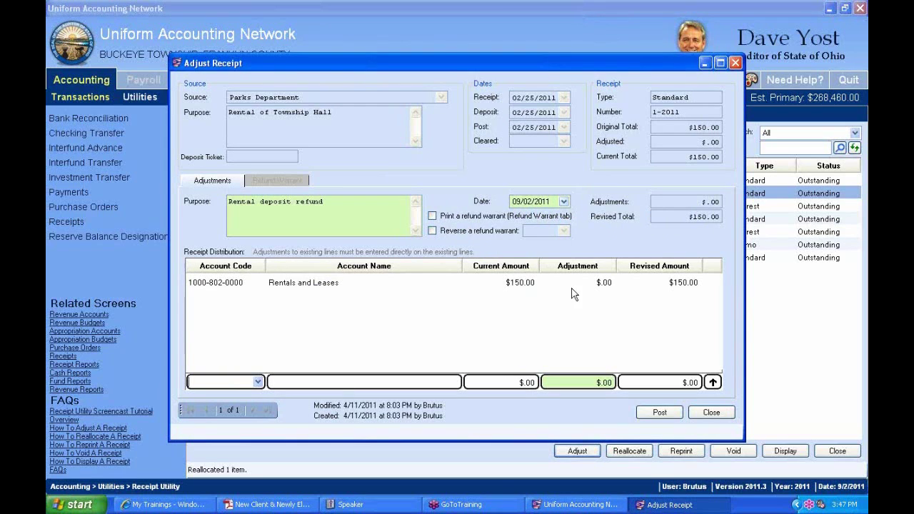
click(342, 289)
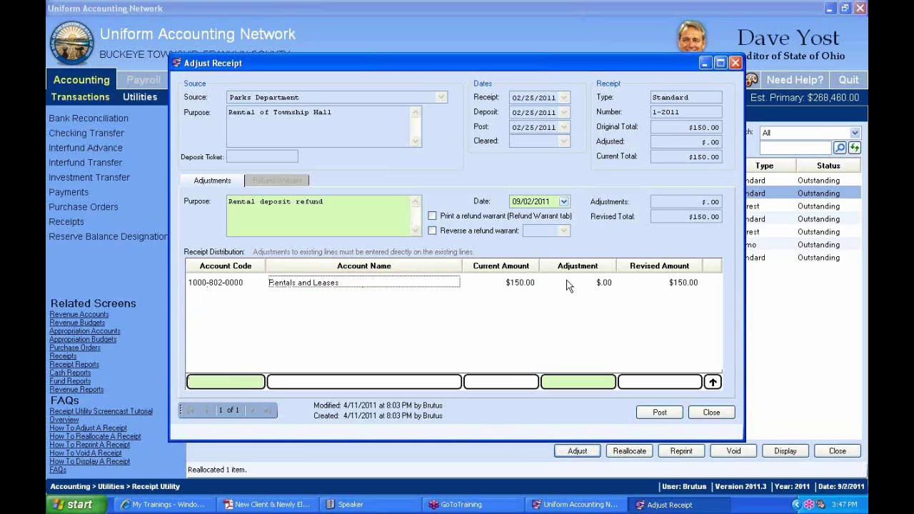
key(Tab)
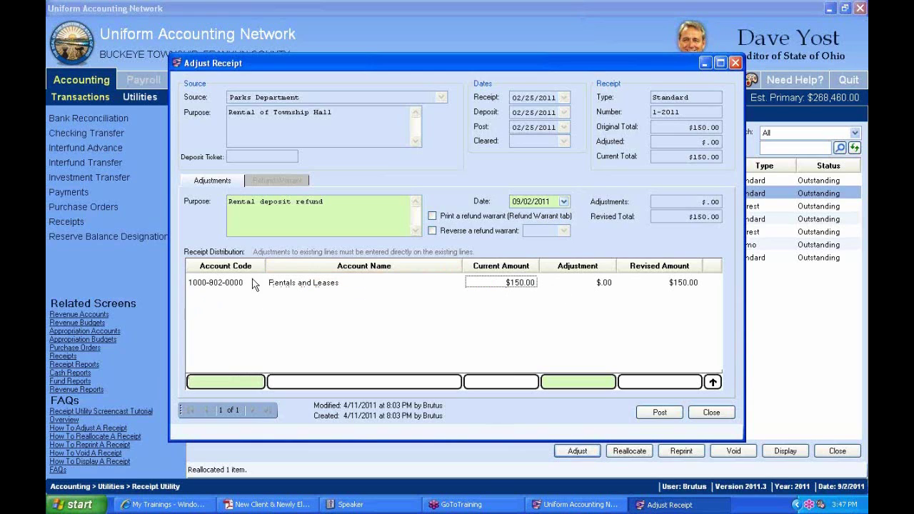
click(600, 285)
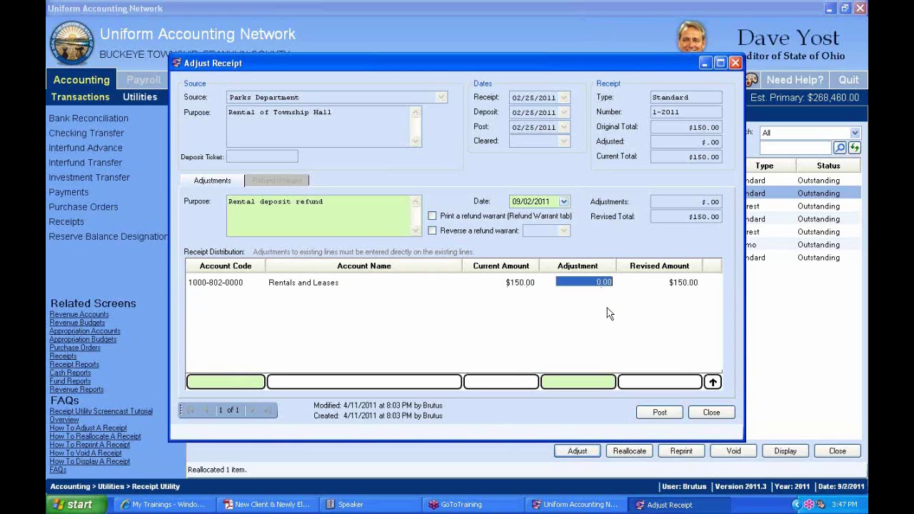
text(-5.)
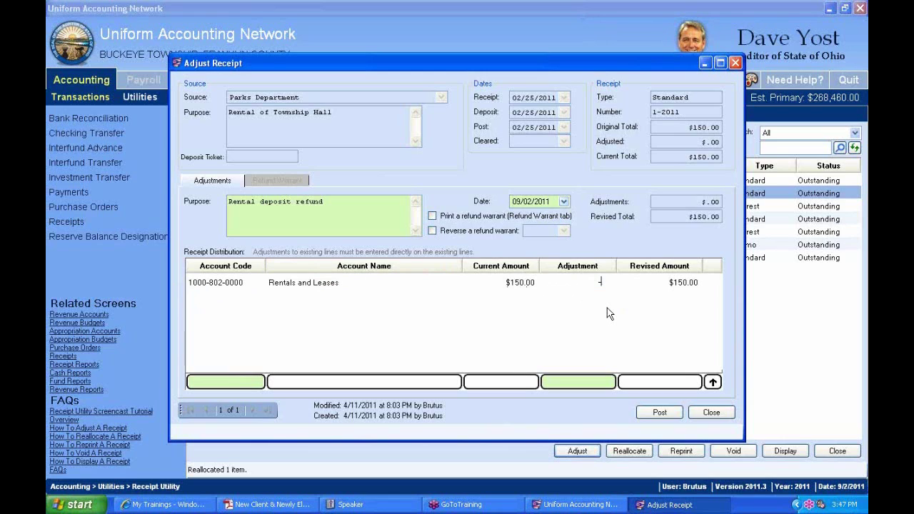
click(679, 290)
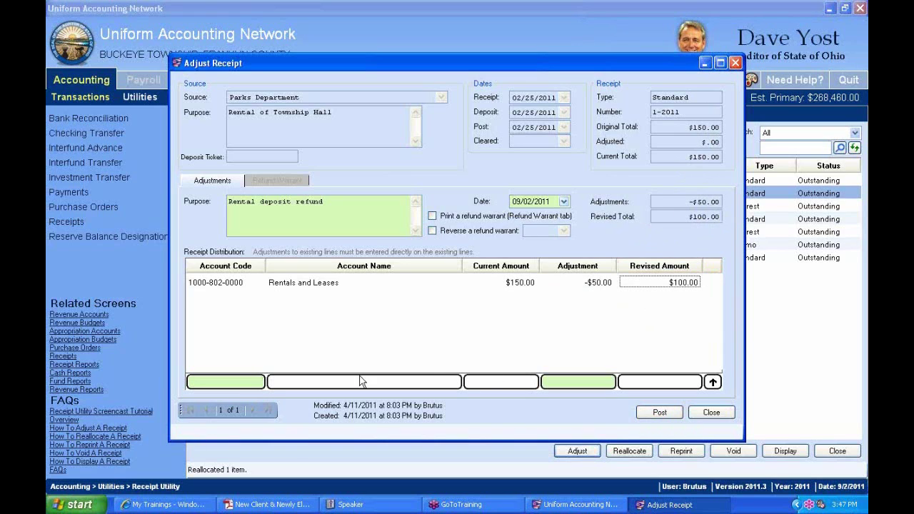
click(257, 382)
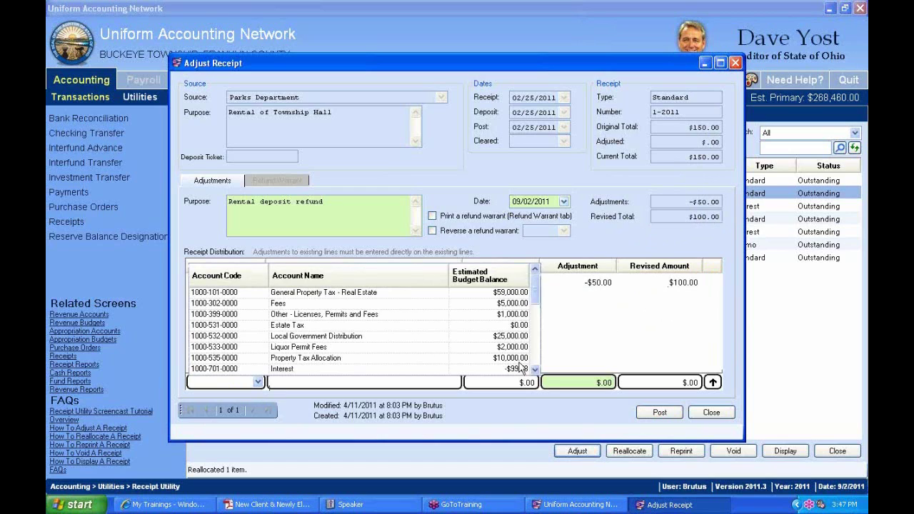
click(314, 336)
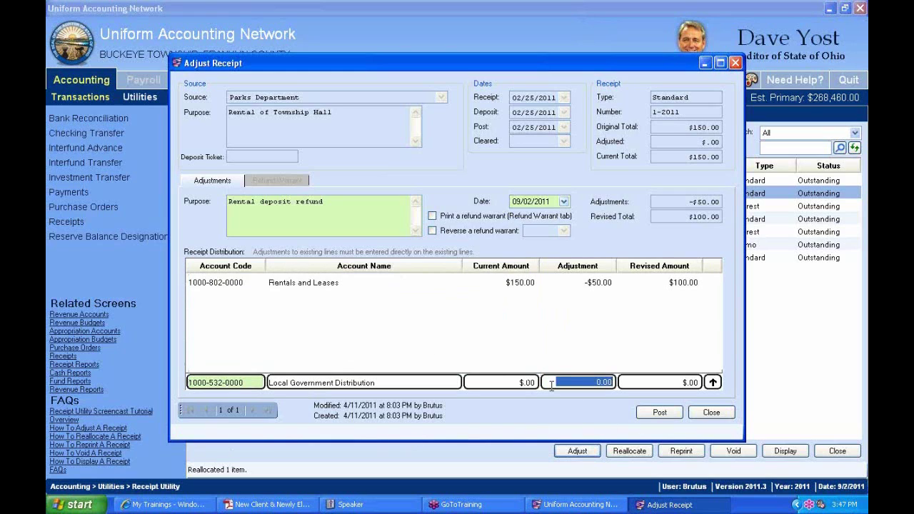
text(50)
key(Return)
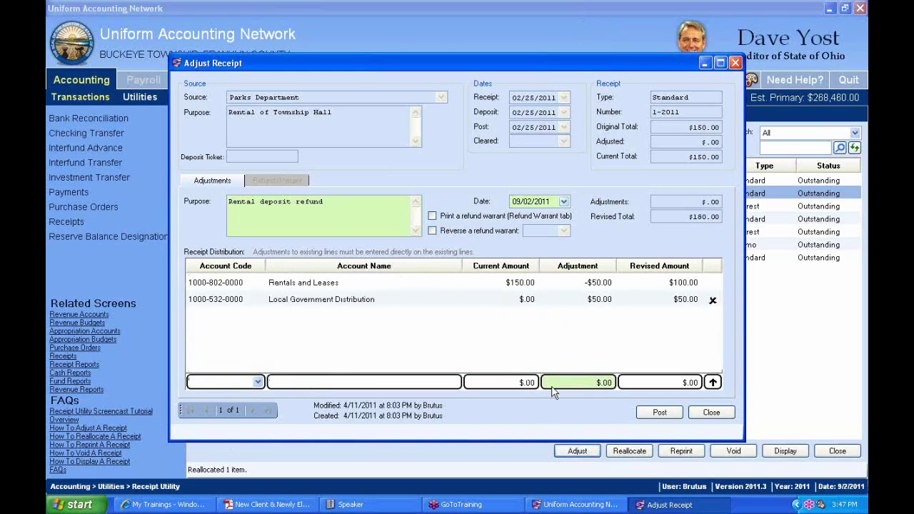
click(660, 413)
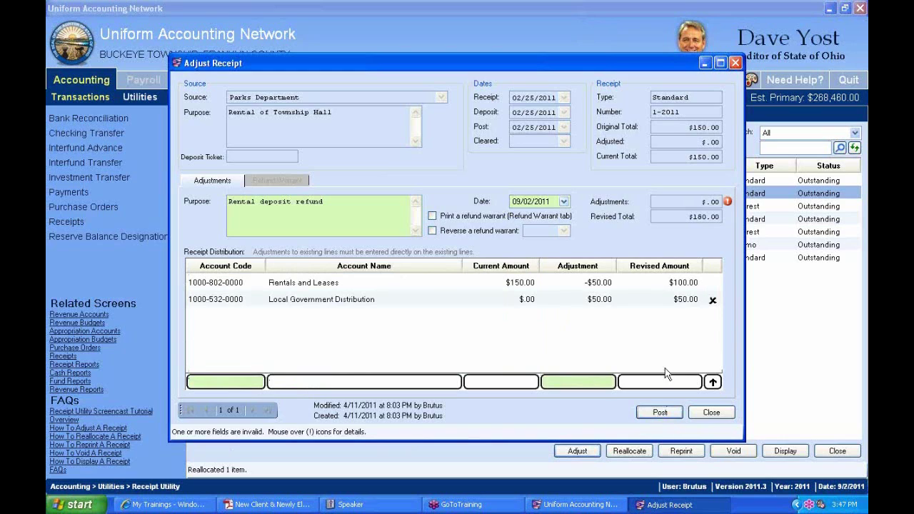
Step: Check the error on the adjustments total and remove the Local Government Distribution line from the receipt distribution
mouse_move(728, 202)
click(712, 302)
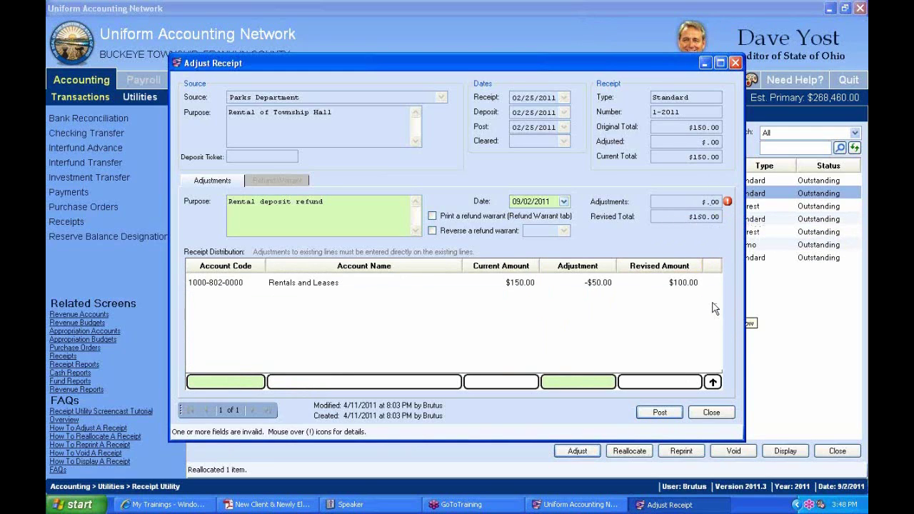
click(604, 284)
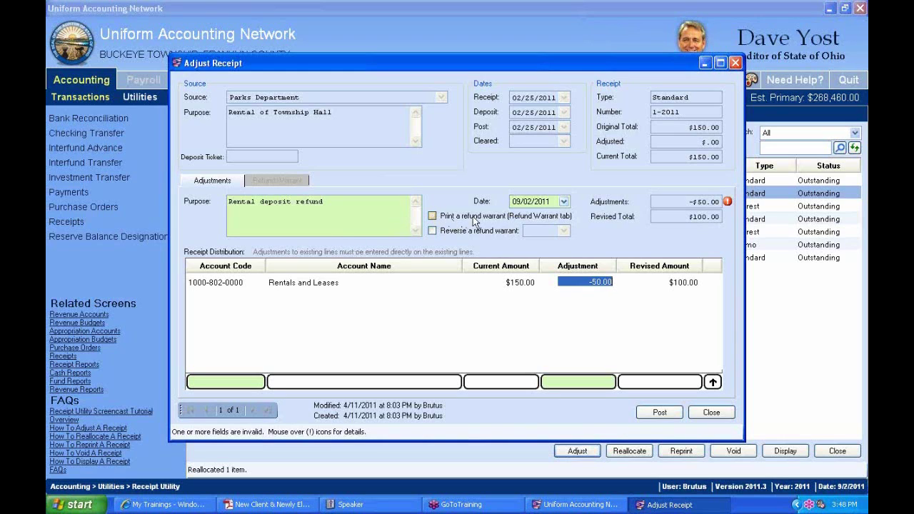
Step: Enable printing of a refund warrant for the receipt adjustment and open the warrant's payee details
click(433, 217)
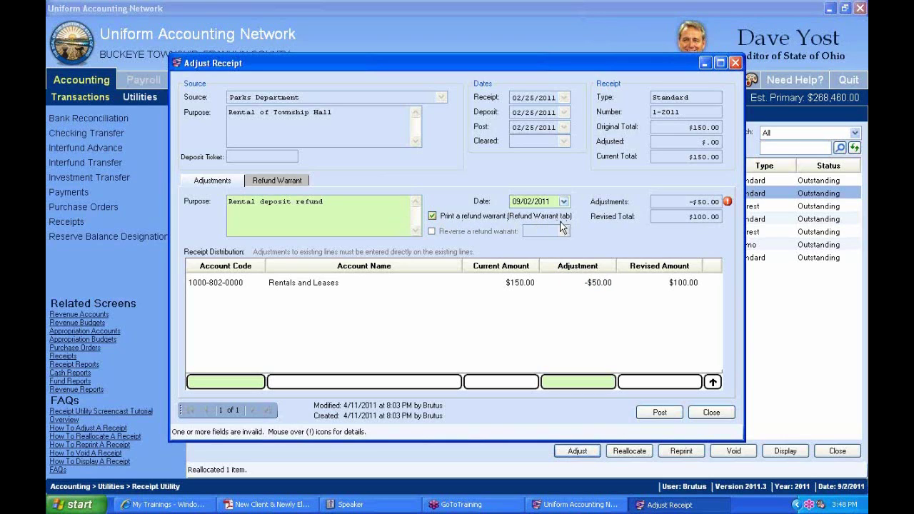
click(432, 215)
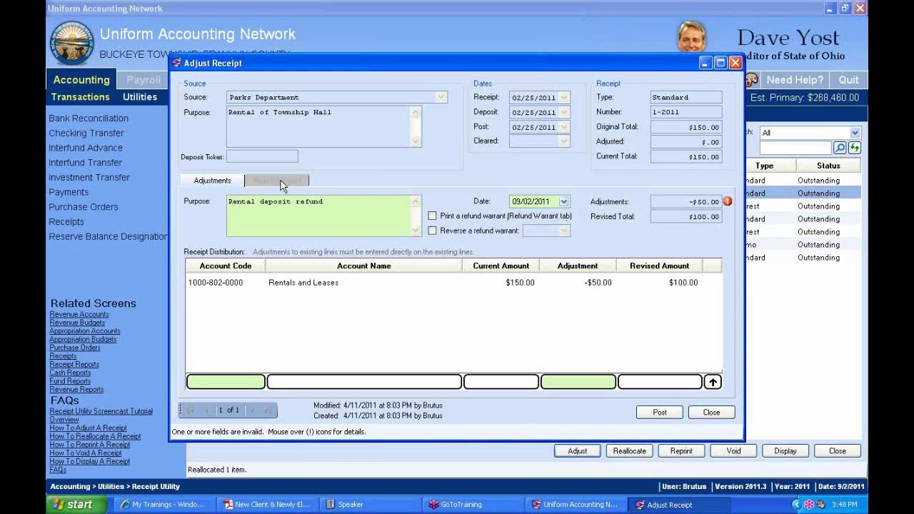
click(432, 216)
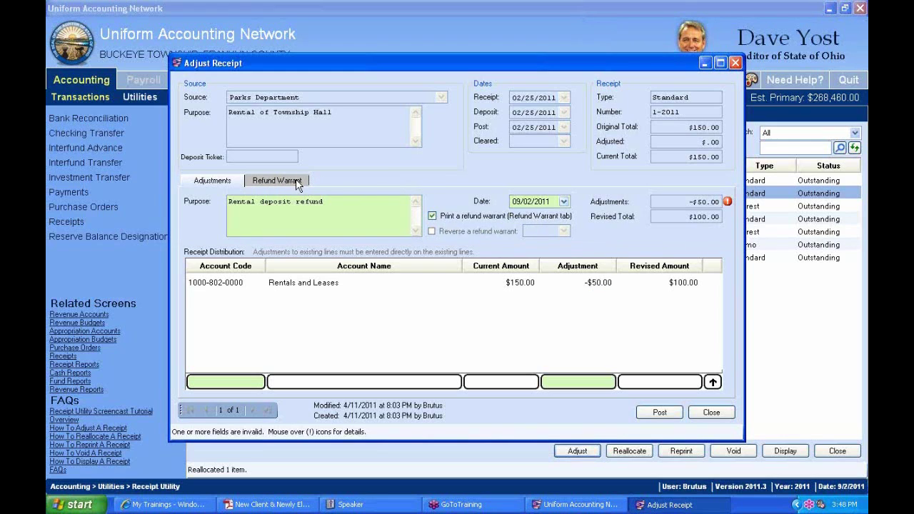
click(299, 183)
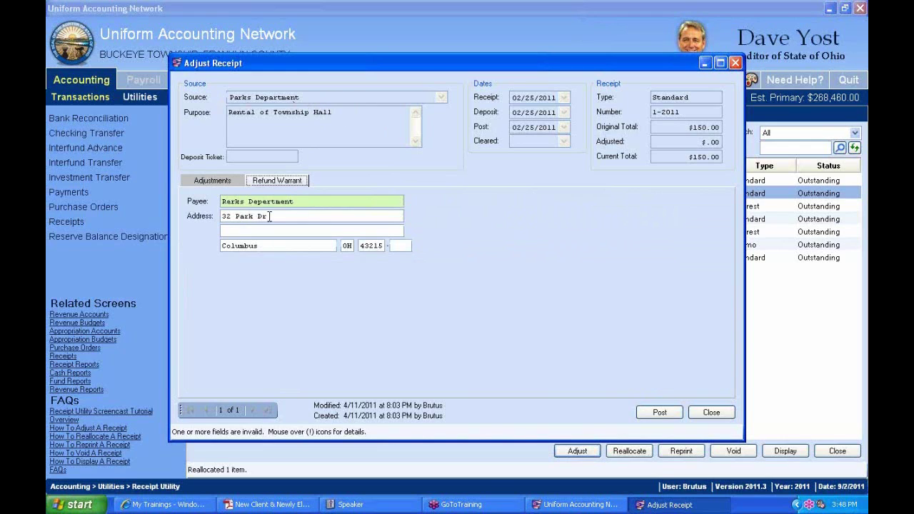
Step: Replace the refund warrant's payee, Parks Department, with the full name of the person receiving the refund
click(306, 201)
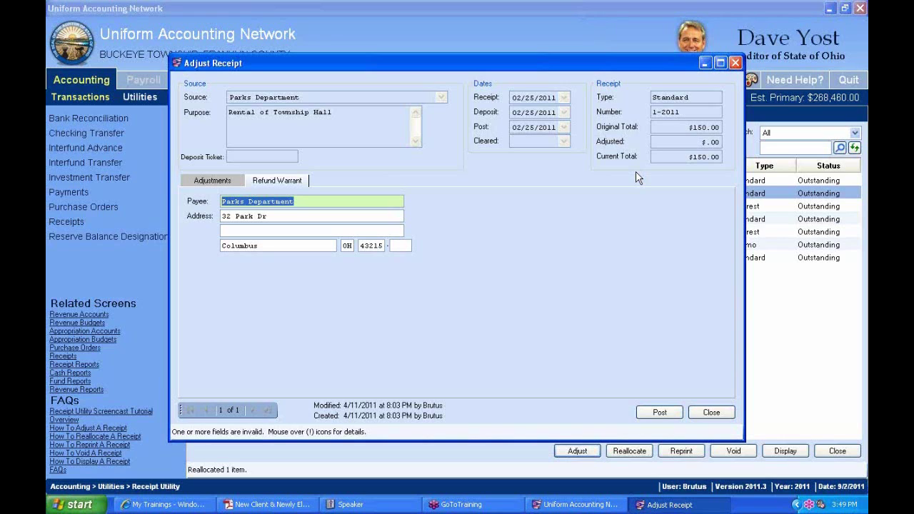
text(Joh)
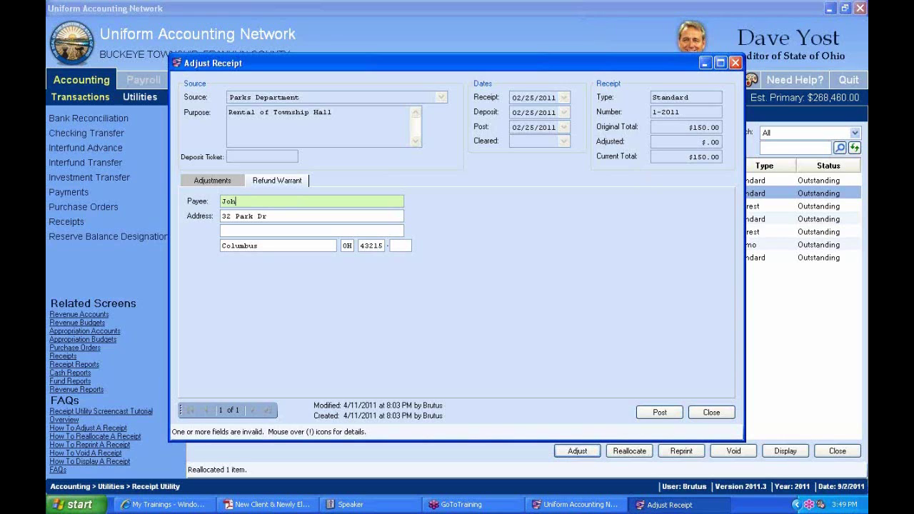
text(n Q. Public)
key(Tab)
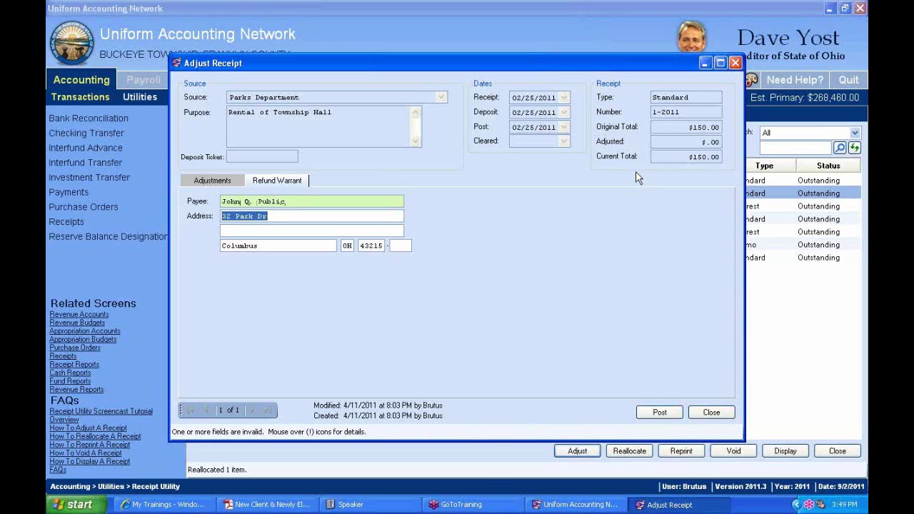
Step: Clear the street, city, state and ZIP code from the refund warrant and return to the adjustment details
key(BackSpace)
key(Tab)
key(BackSpace)
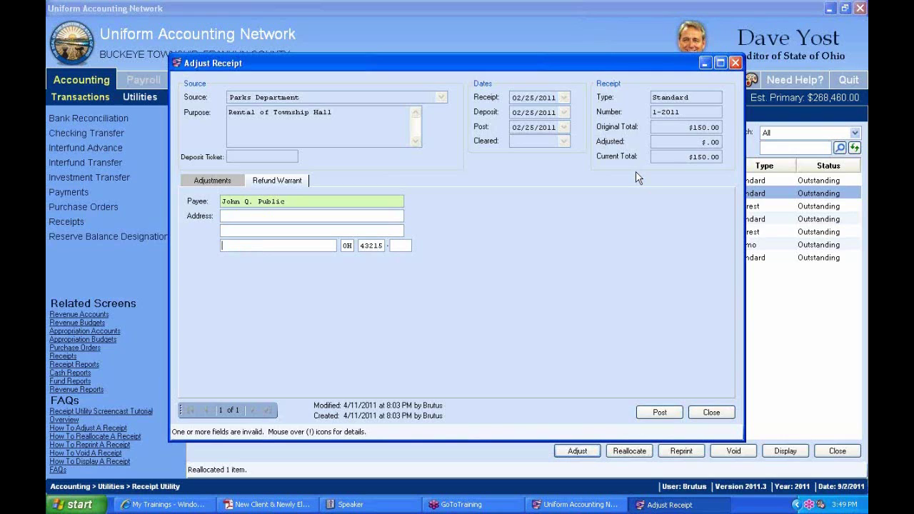
key(Tab)
key(BackSpace)
key(Tab)
key(BackSpace)
click(302, 198)
text(,)
click(228, 180)
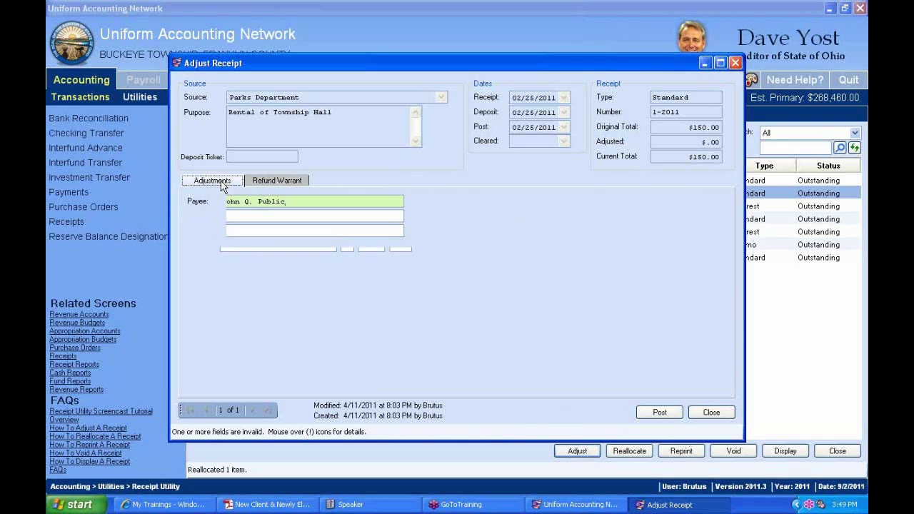
click(286, 182)
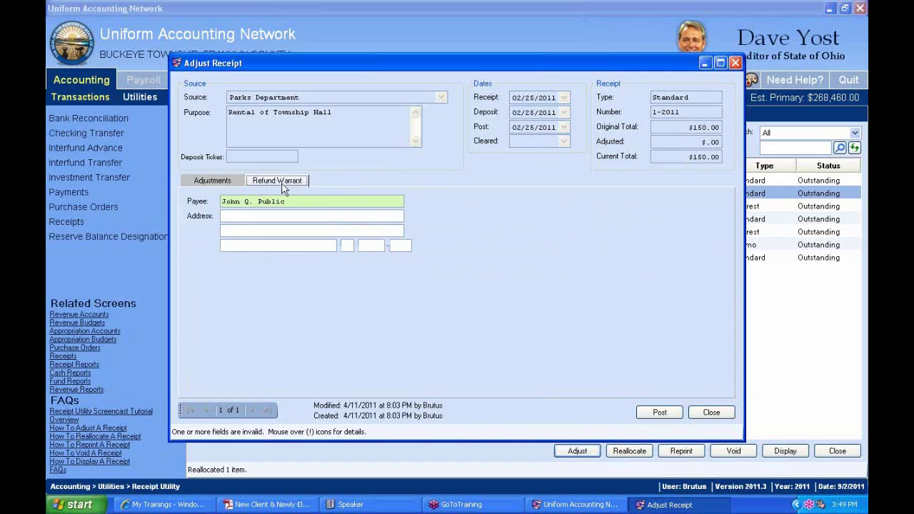
click(221, 180)
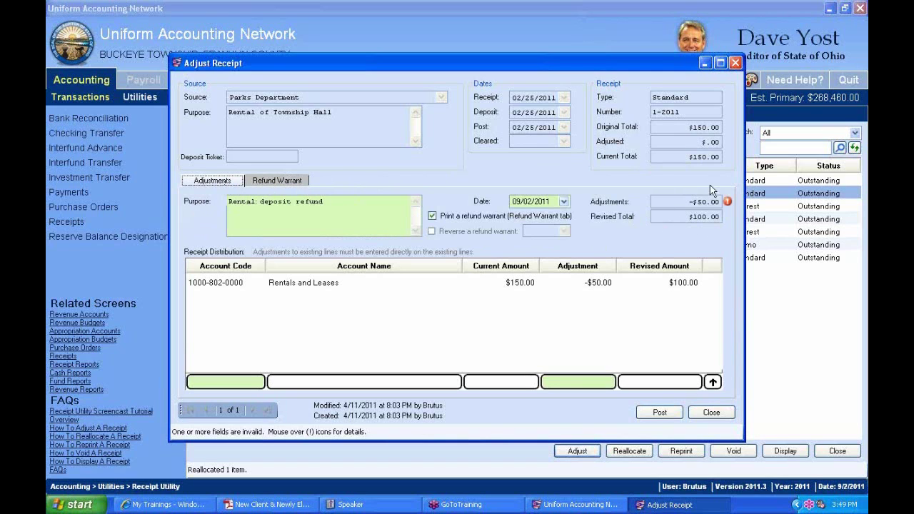
Step: Post the adjustment with warrant number 10011, printing the warrant to Training - Does Not Print and declining the adjustment report
click(660, 415)
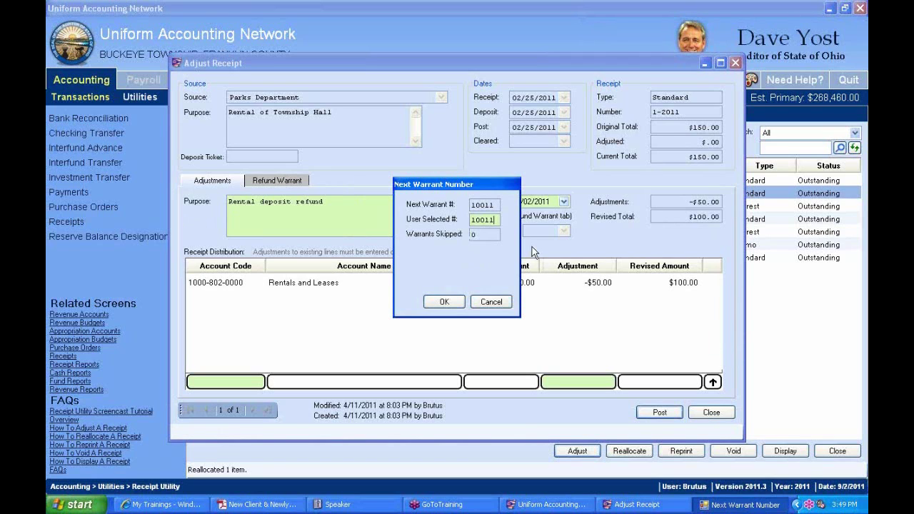
click(443, 302)
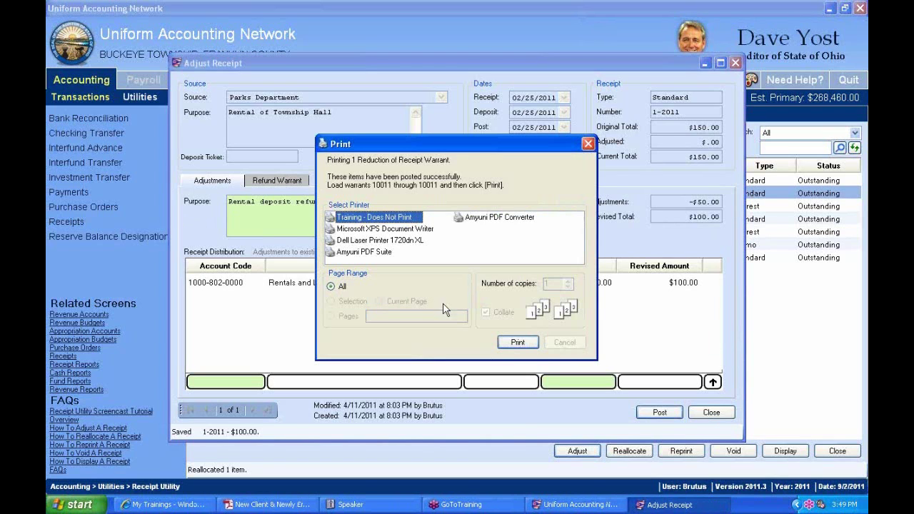
click(508, 343)
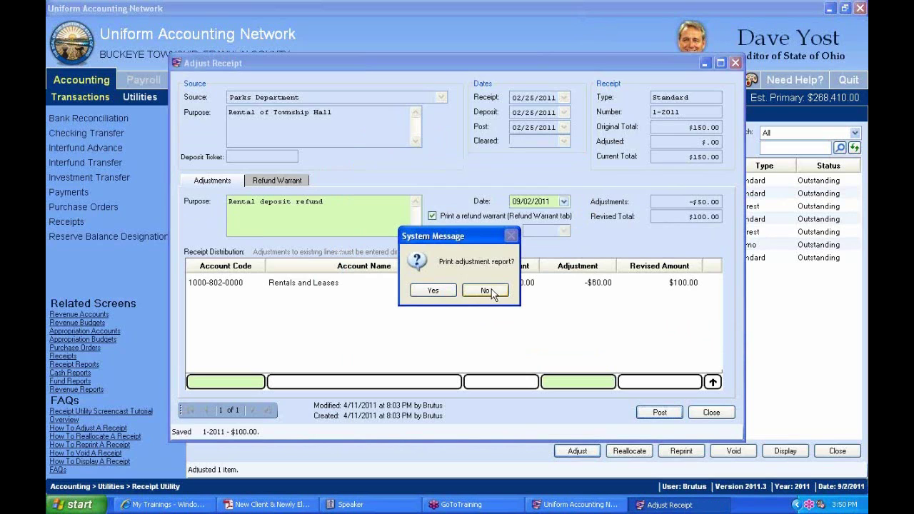
click(493, 297)
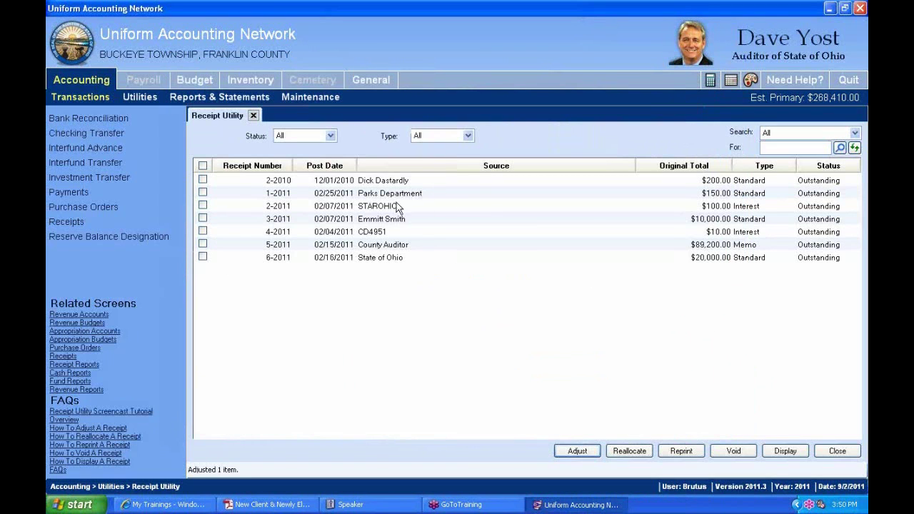
Step: Display receipt 1-2011, check its original, adjustment and current amounts, and close the display
click(203, 193)
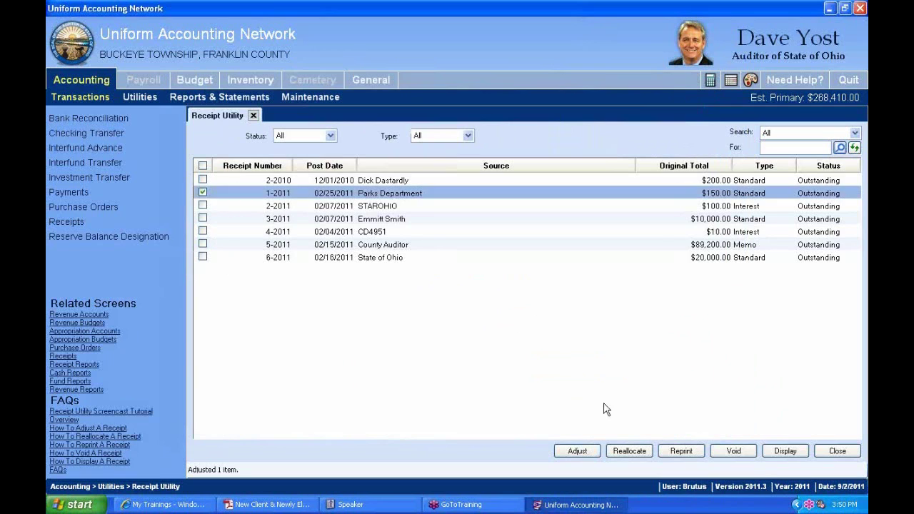
click(785, 452)
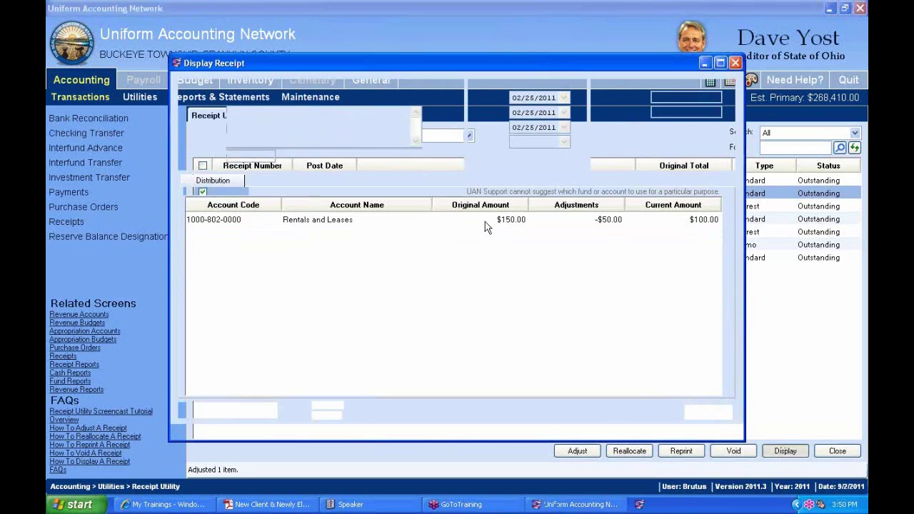
click(609, 223)
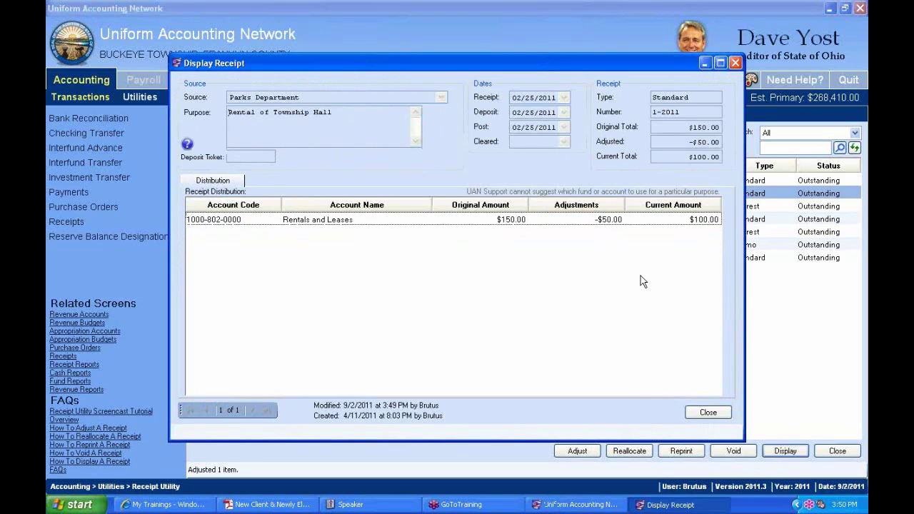
click(736, 63)
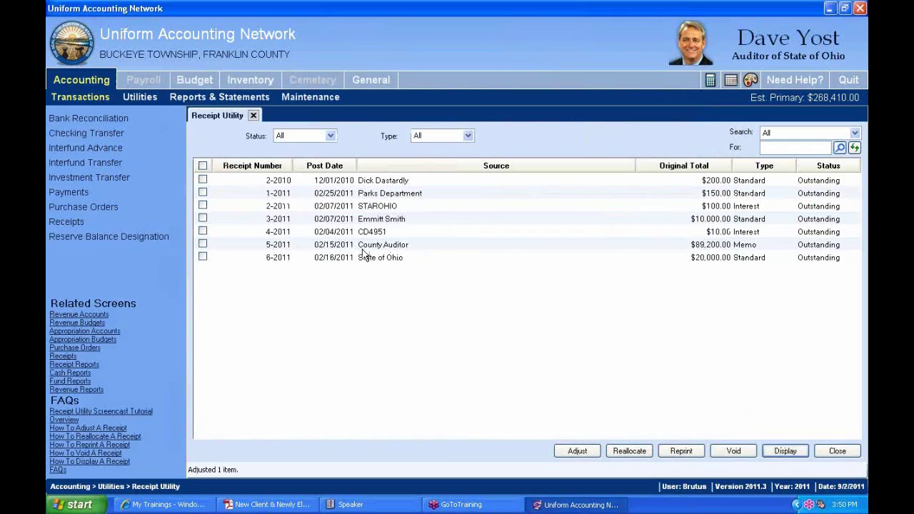
click(403, 233)
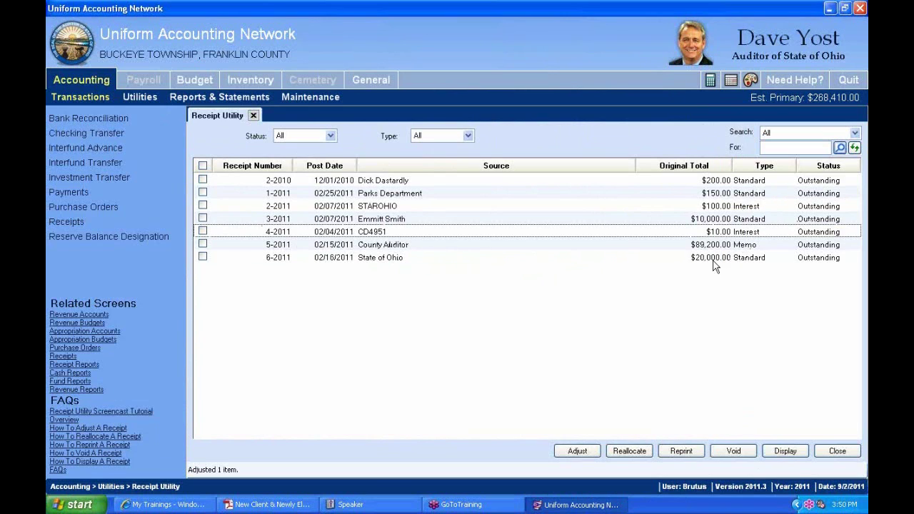
click(363, 258)
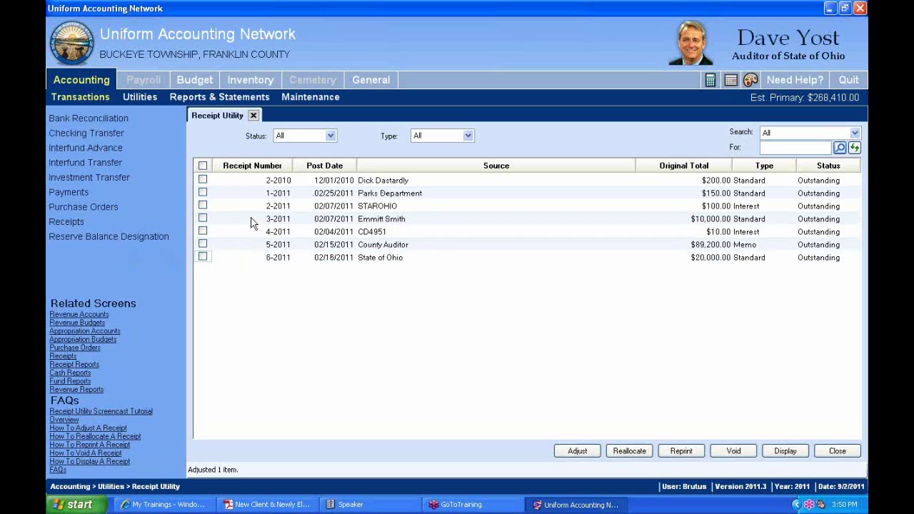
Step: Try to adjust the prior-year receipt 2-2010, dismiss the system message and deselect the receipt
click(204, 183)
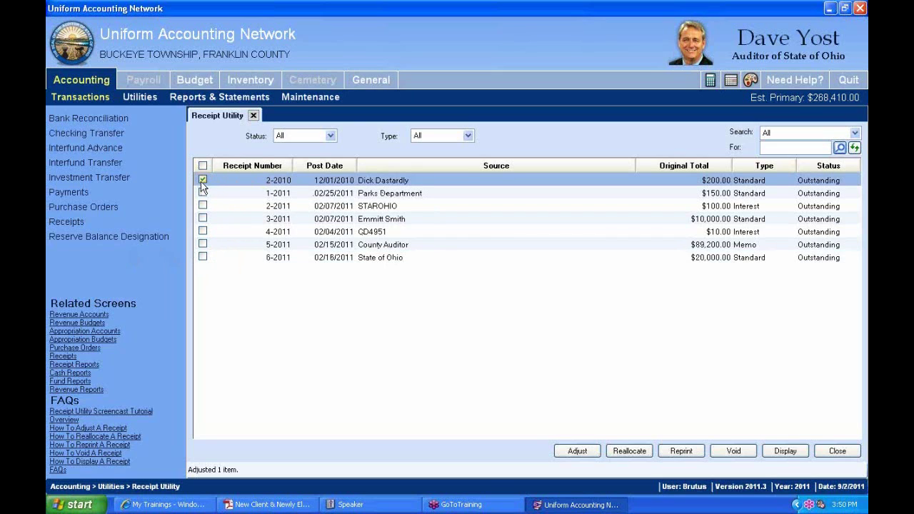
click(577, 451)
click(461, 314)
click(287, 183)
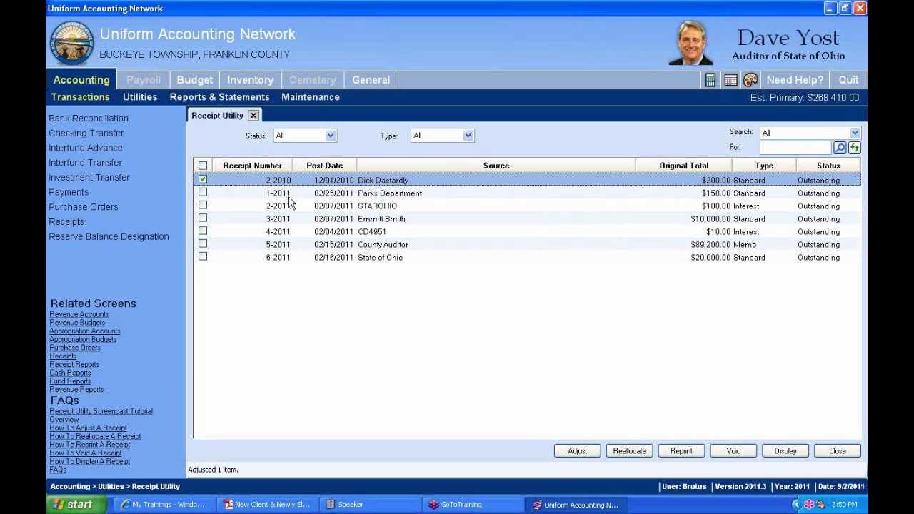
click(578, 451)
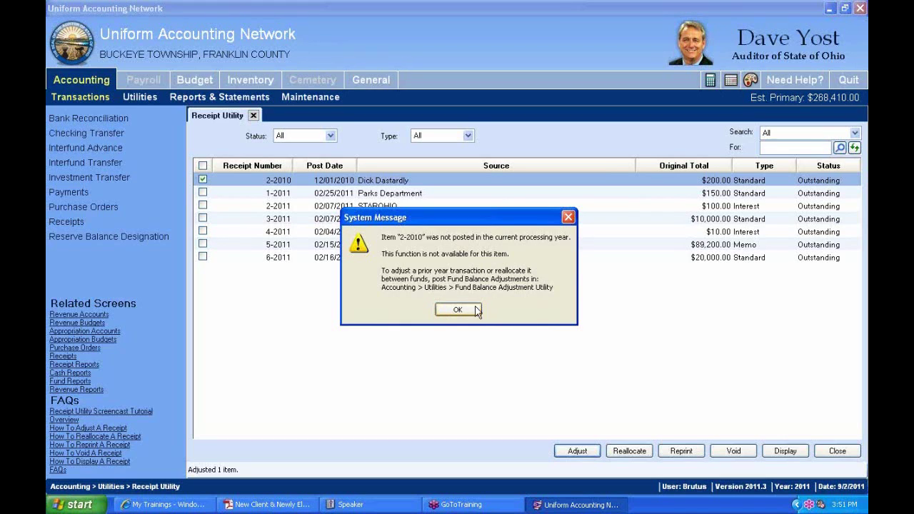
click(466, 312)
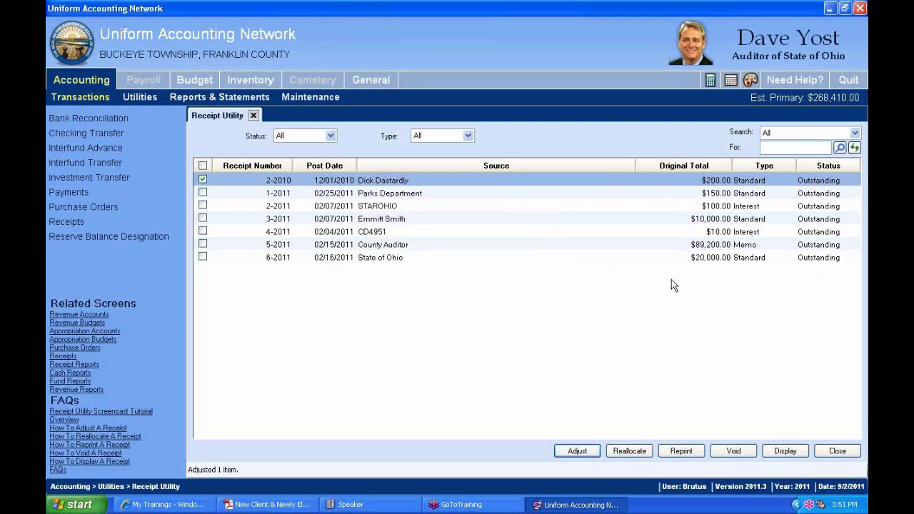
click(203, 180)
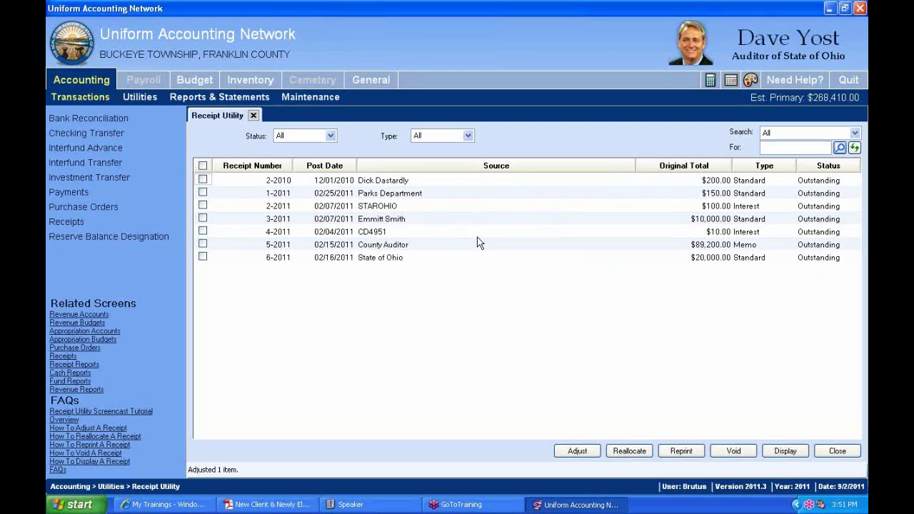
Step: Open receipt 1-2011 for another adjustment and select the current amount of its Rentals and Leases line
click(203, 193)
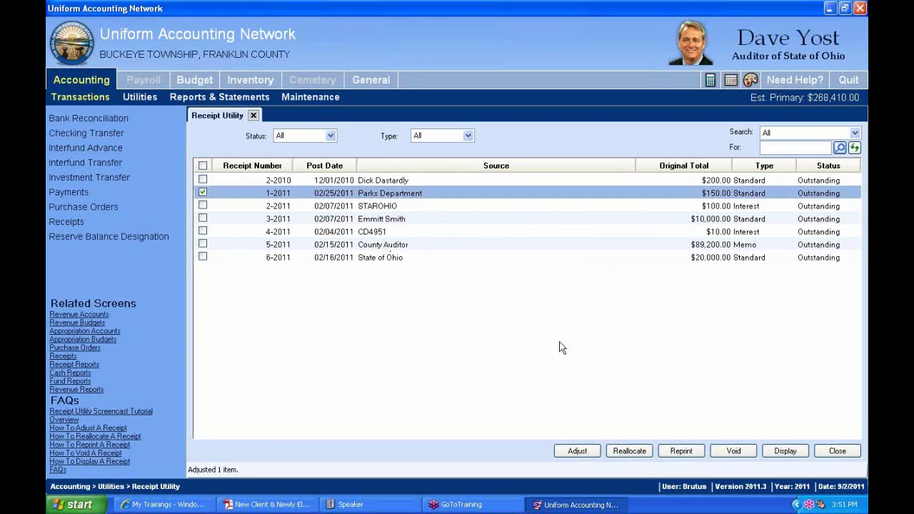
click(577, 451)
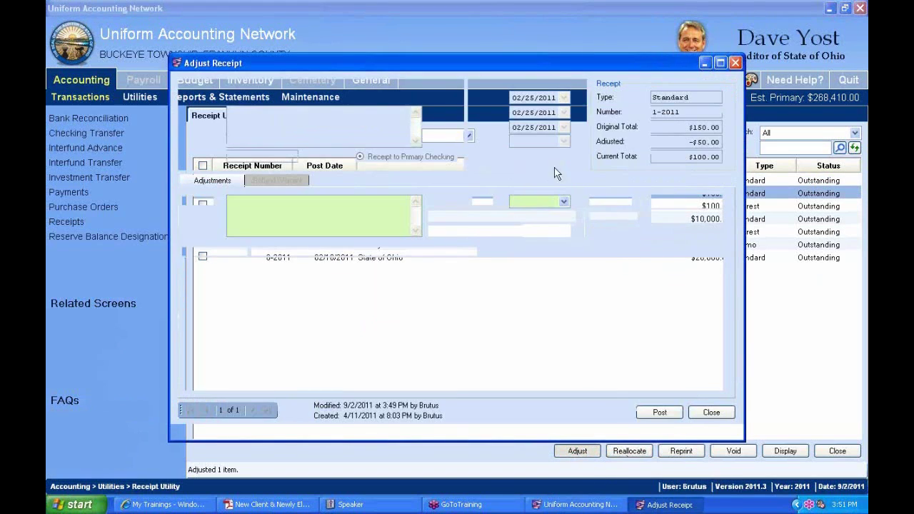
click(532, 286)
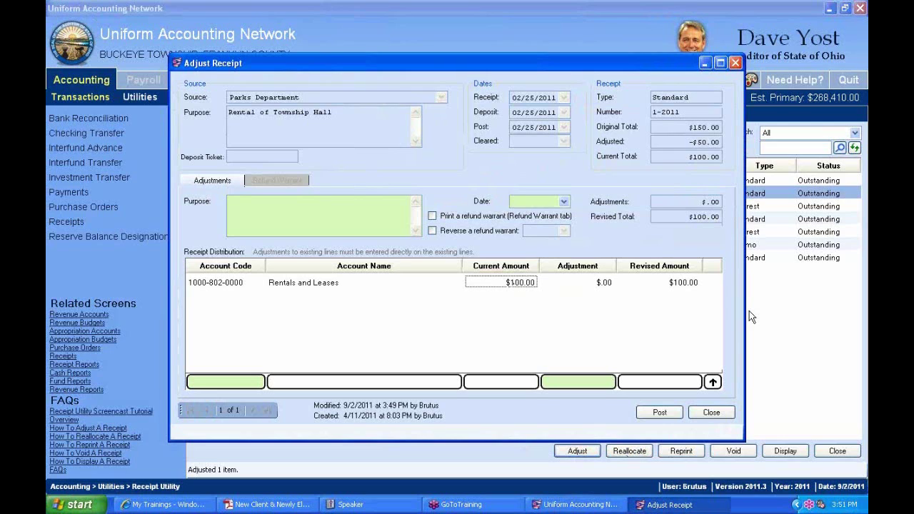
Step: Select the adjustment amount of receipt 1-2011's Rentals and Leases line and close the receipt without posting an adjustment
click(592, 285)
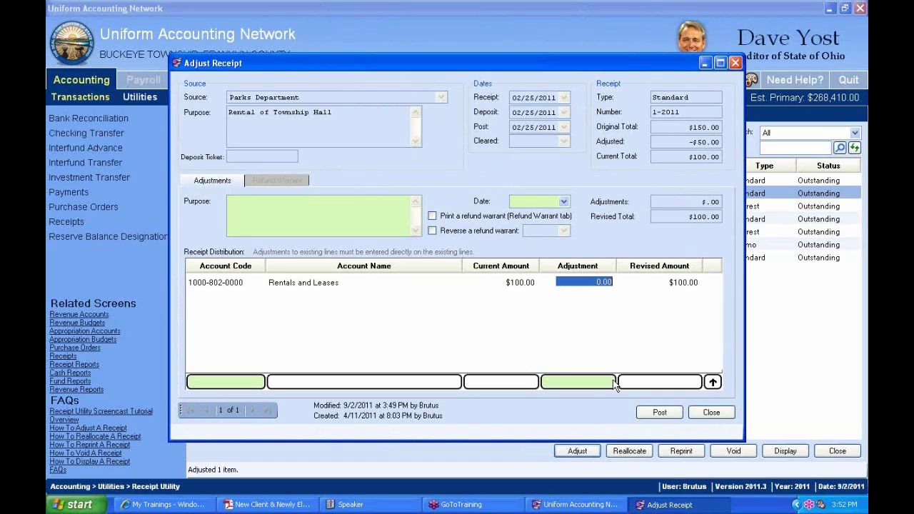
click(714, 410)
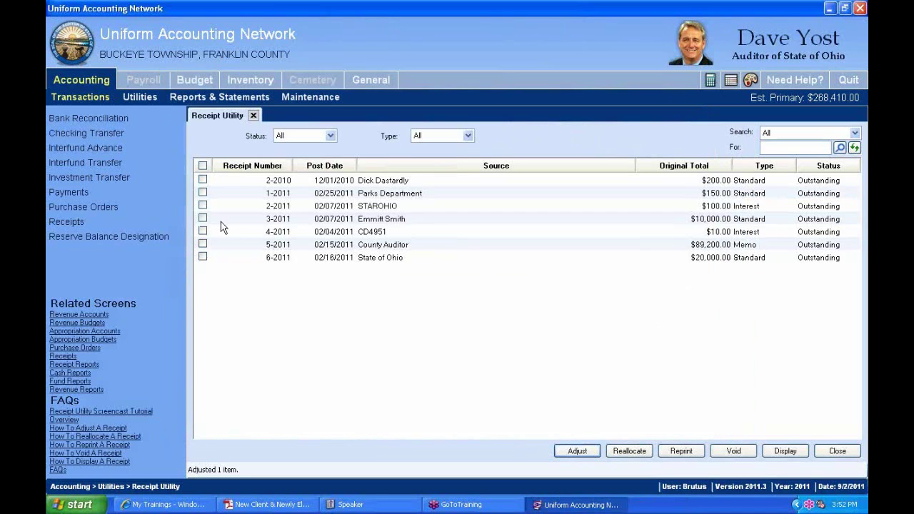
Step: Open receipt 3-2011 for adjustment and enter an adjustment of 1,000.05 on its Gifts and Donations line
click(203, 219)
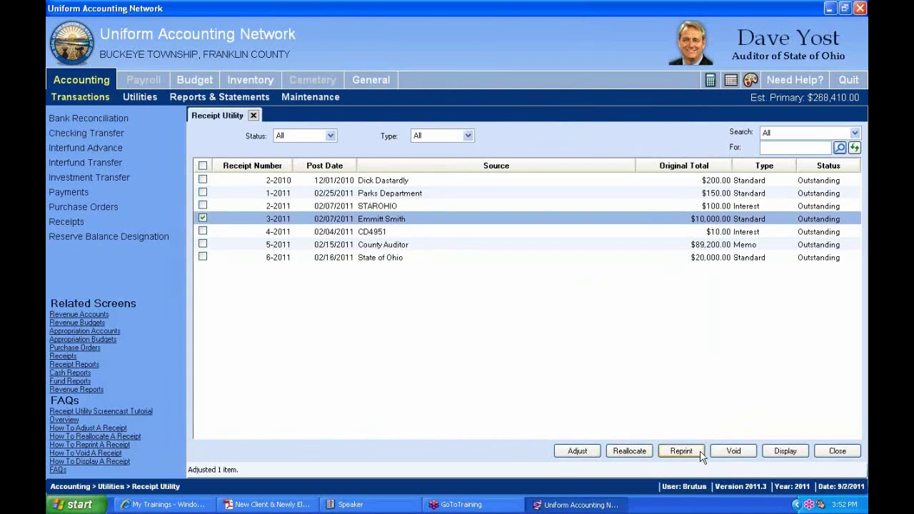
click(578, 451)
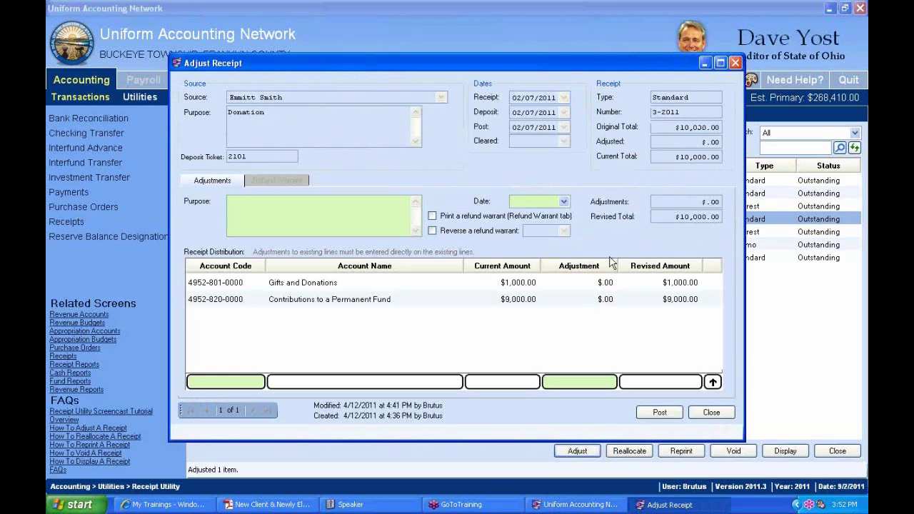
click(593, 298)
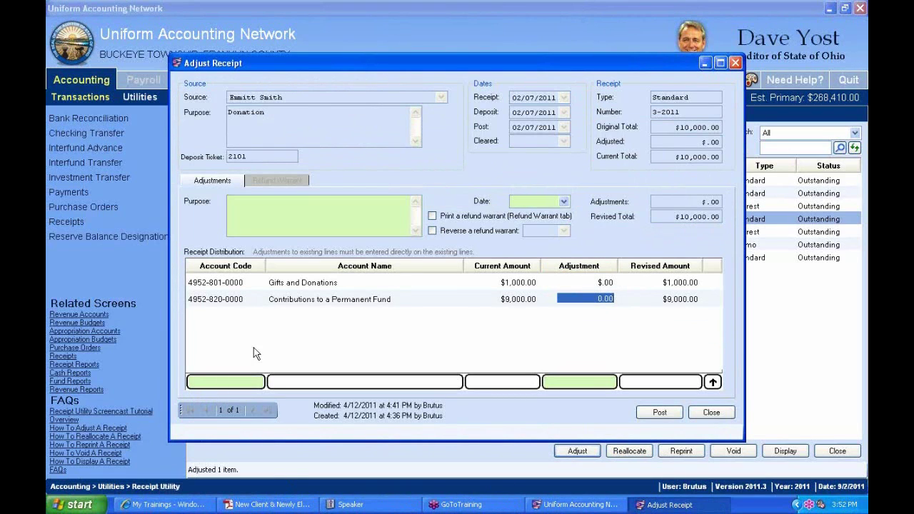
click(587, 282)
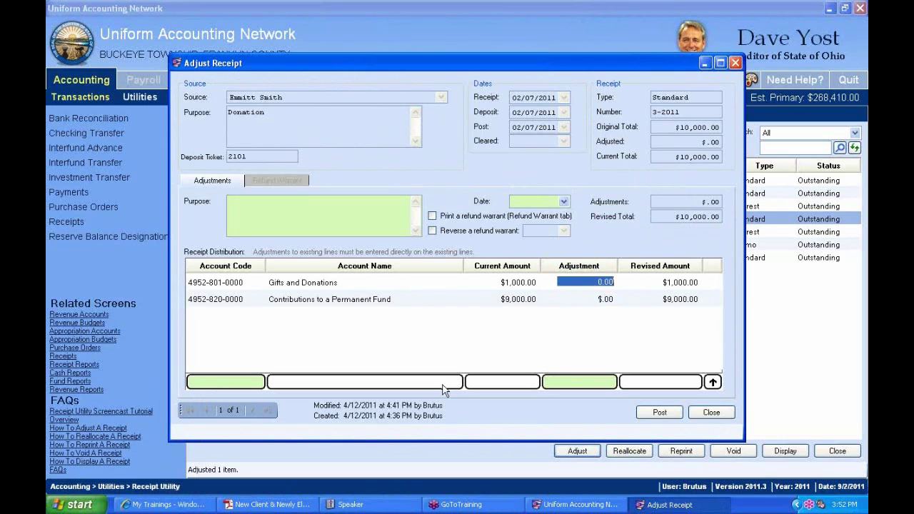
text(100.)
text(0.)
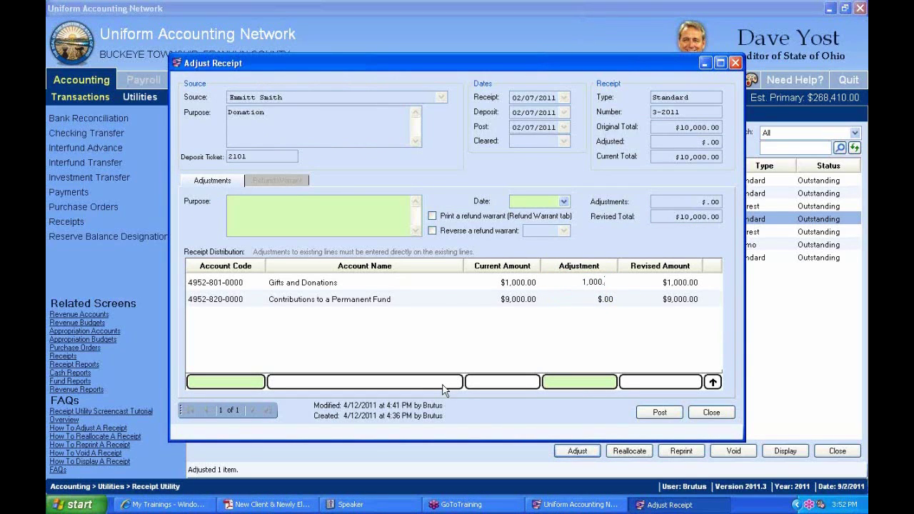
text(05)
key(Return)
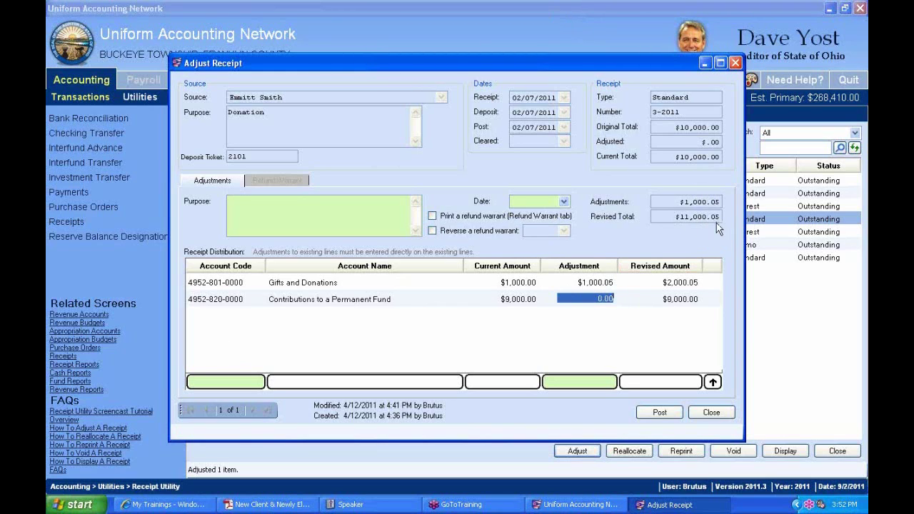
Step: Replace the adjustment on the Gifts and Donations line with .05
key(Up)
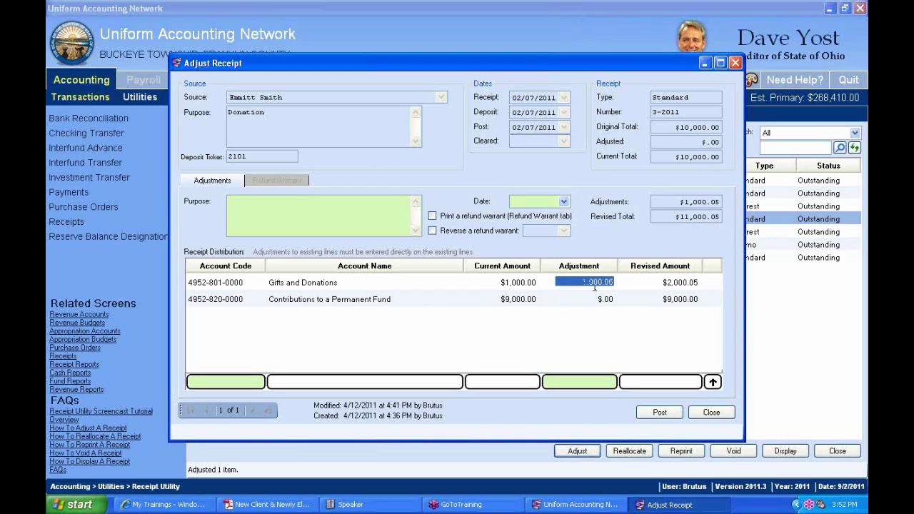
text(.05)
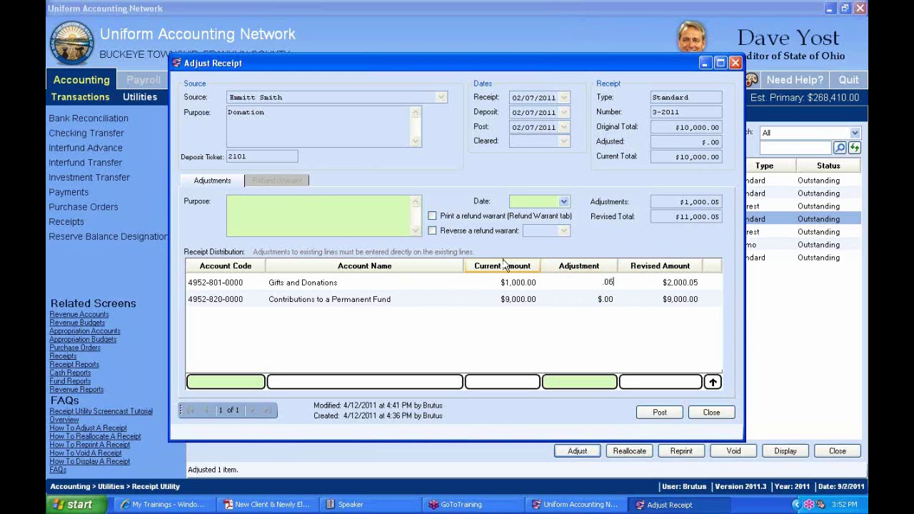
key(Down)
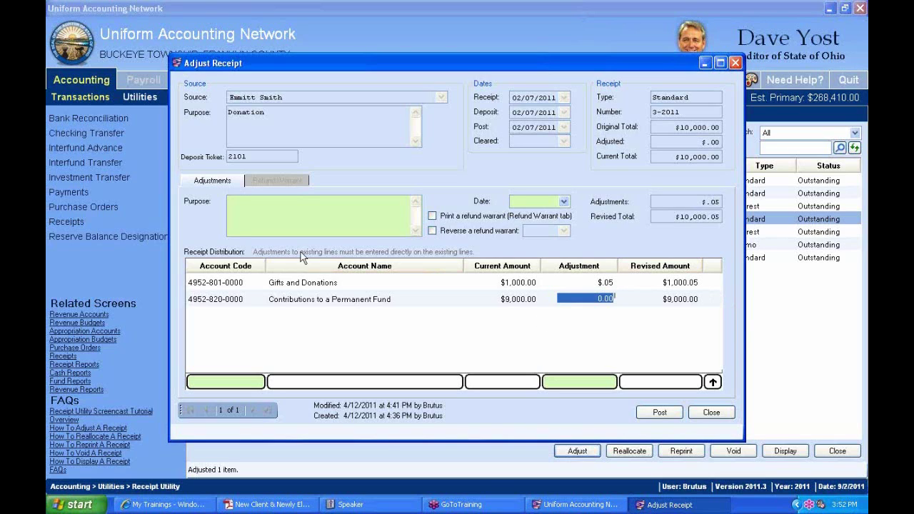
Step: Make the Gifts and Donations adjustment a reduction of -.05
click(607, 283)
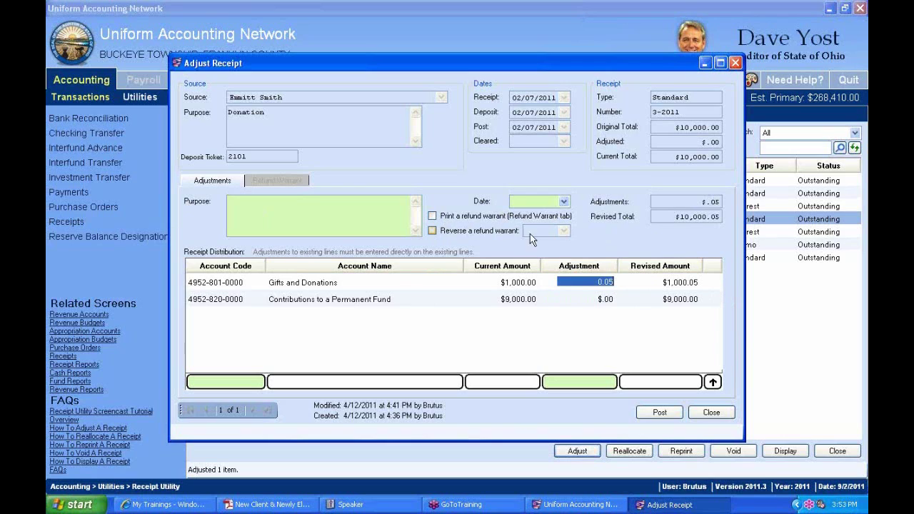
click(593, 283)
text(-.05)
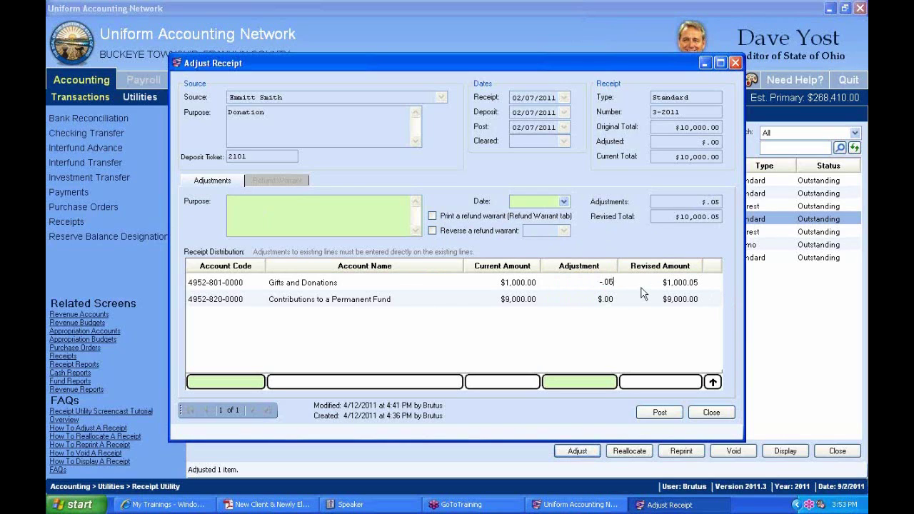
key(Return)
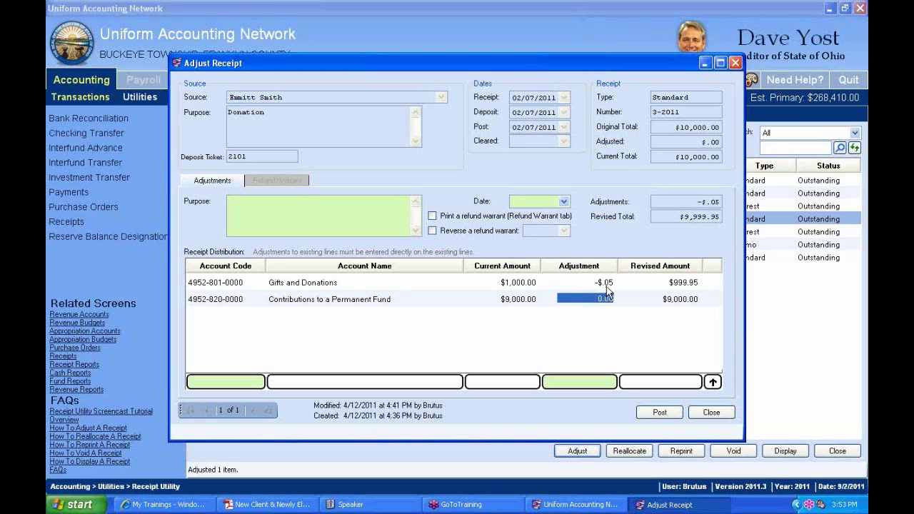
Step: Set the Gifts and Donations adjustment back to .05 and close receipt 3-2011 without saving the changes
click(607, 286)
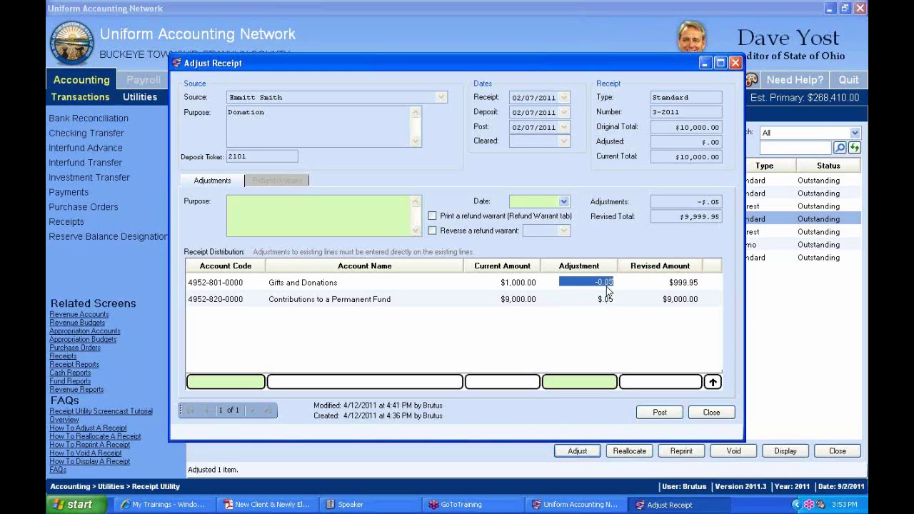
text(.05)
click(566, 304)
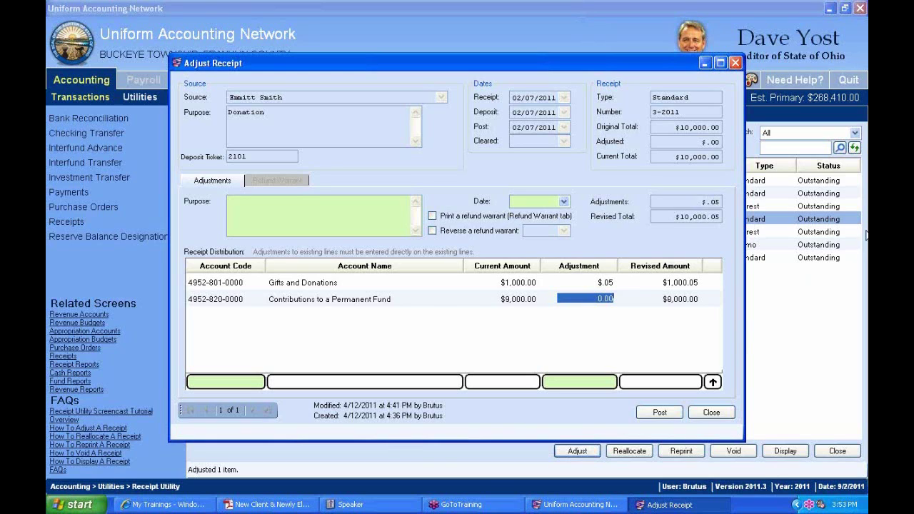
click(736, 64)
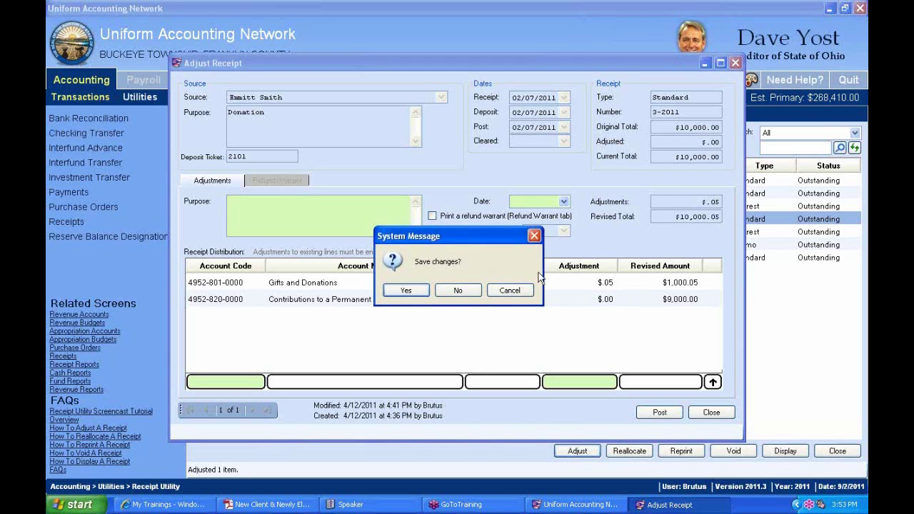
click(465, 293)
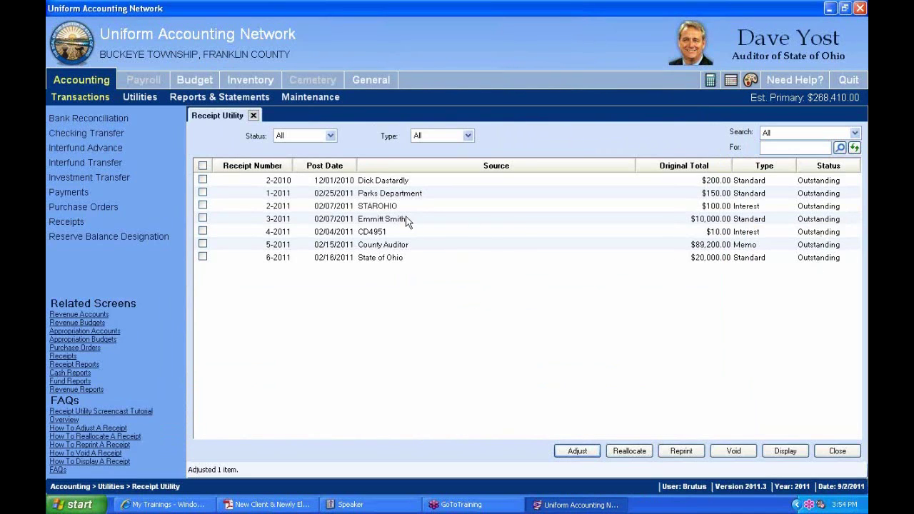
Step: Void the interest receipt 4-2011 from CD4951 with today's date, 09/02/2011, as void date and check its status
click(467, 256)
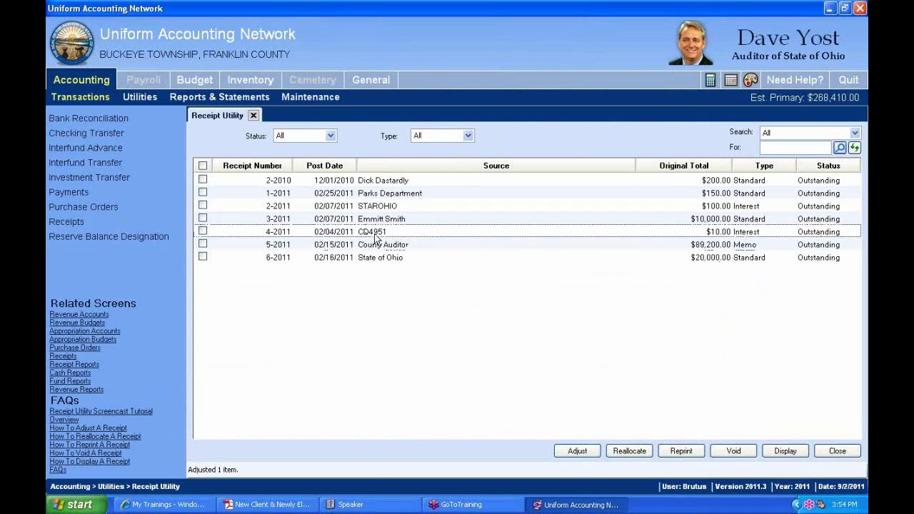
click(203, 231)
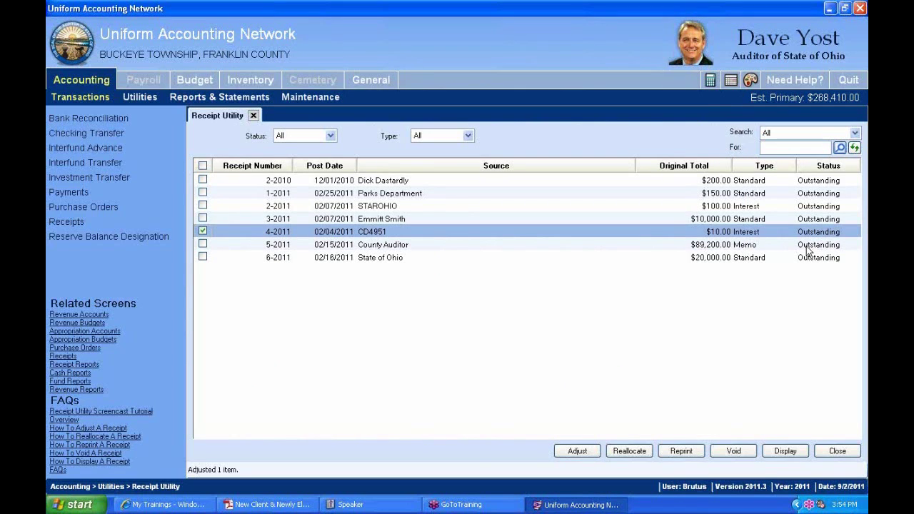
click(741, 452)
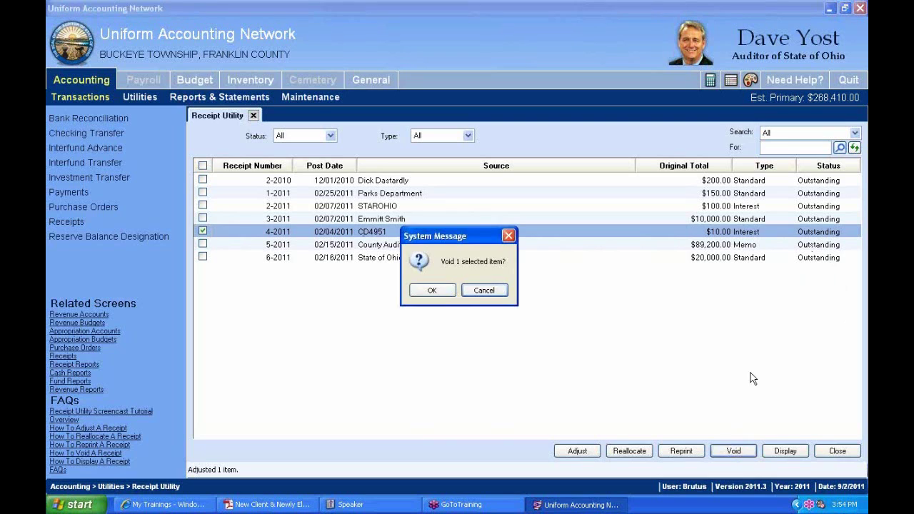
click(447, 290)
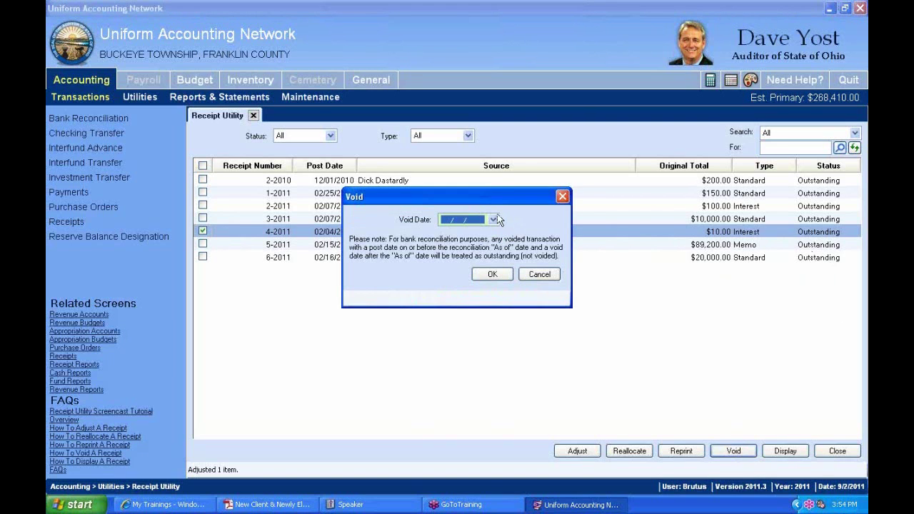
click(493, 220)
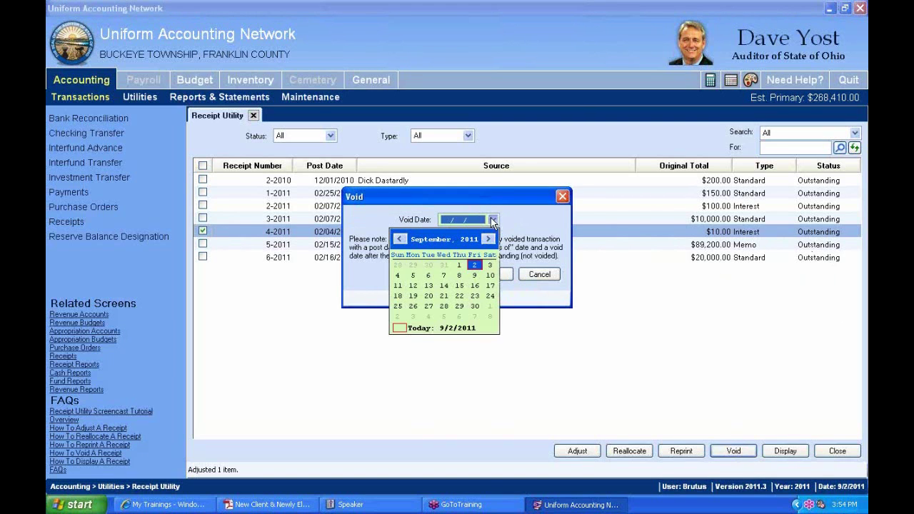
click(401, 328)
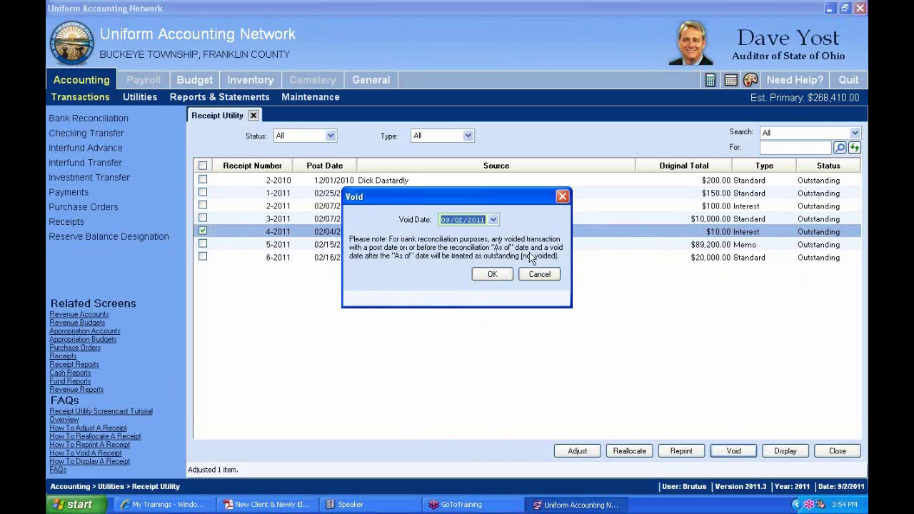
click(497, 278)
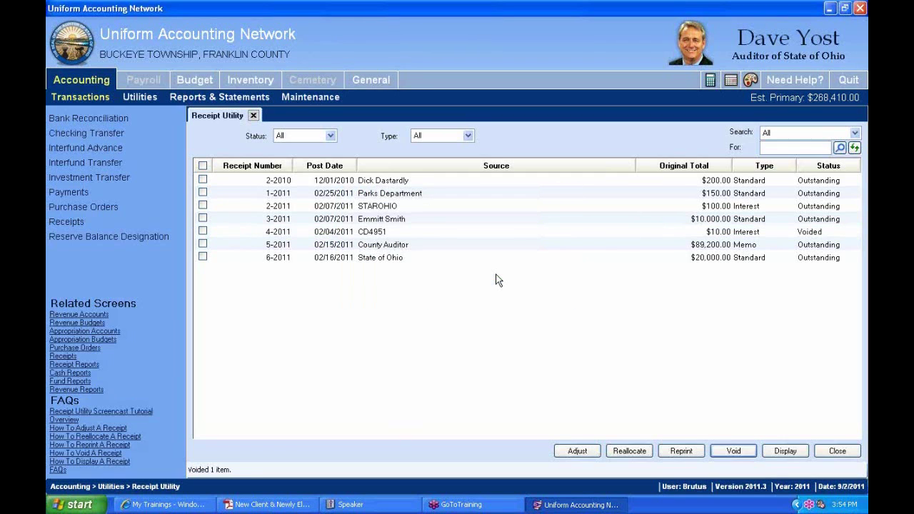
click(807, 234)
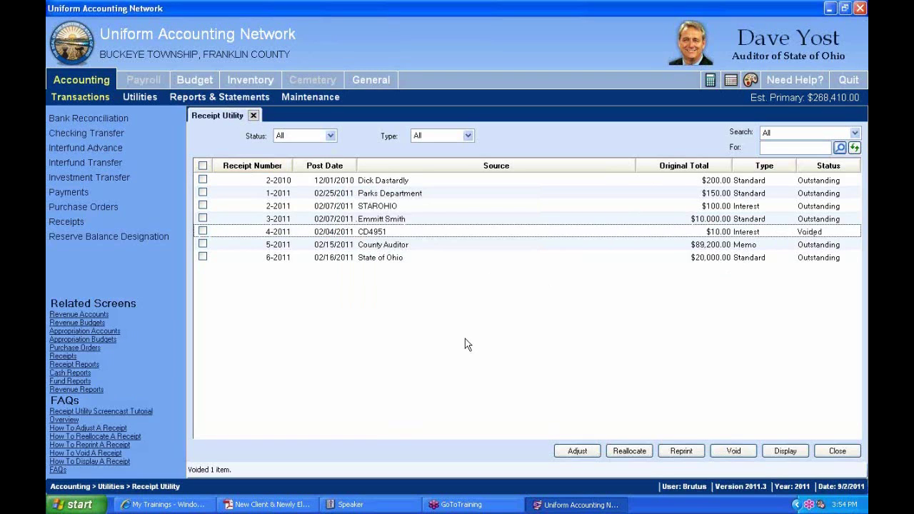
Step: Close the Receipt Utility and open the Purchase Order Utility from the accounting utilities
click(254, 117)
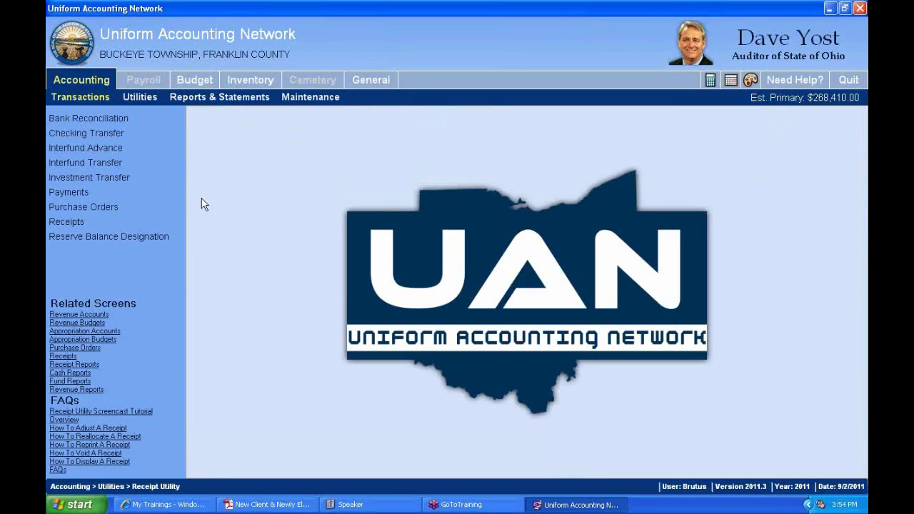
click(106, 83)
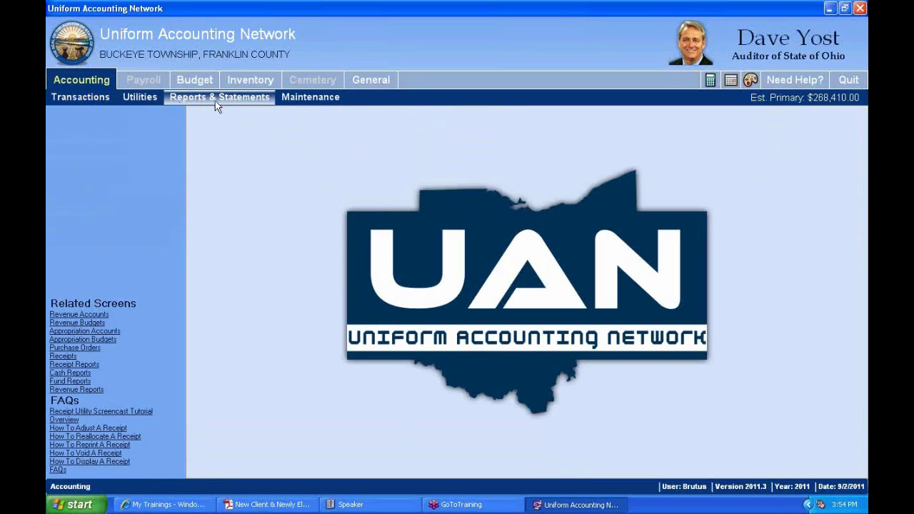
click(153, 99)
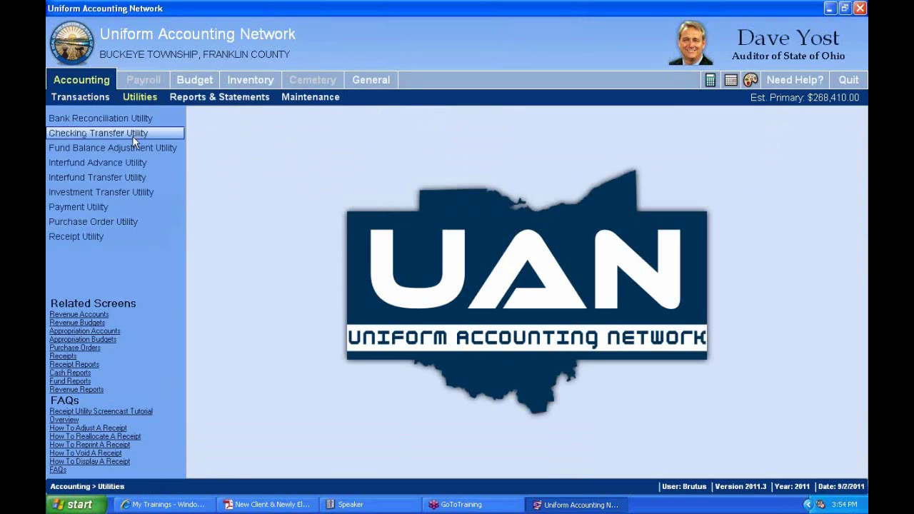
click(83, 223)
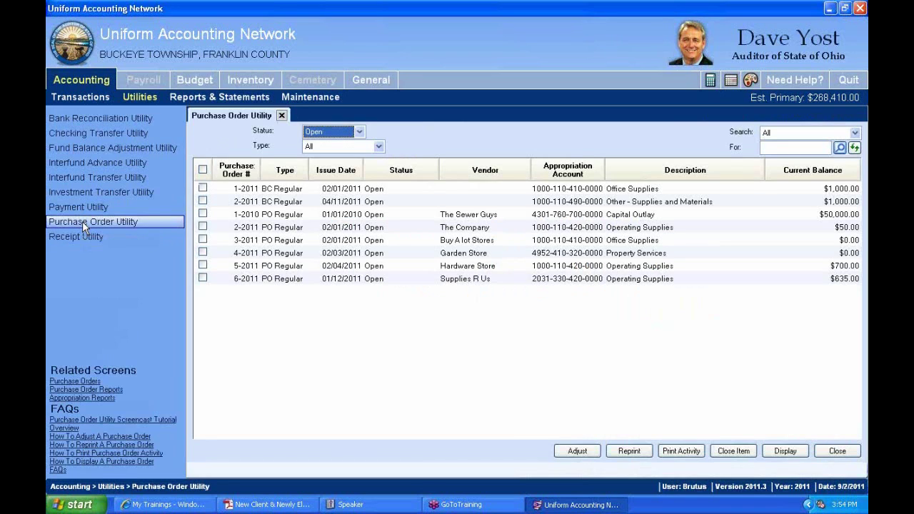
Step: Switch to the New Client & Newly Elected Handbook in Adobe Reader and go back to the Purchase Order Utility overview on page 78
click(271, 504)
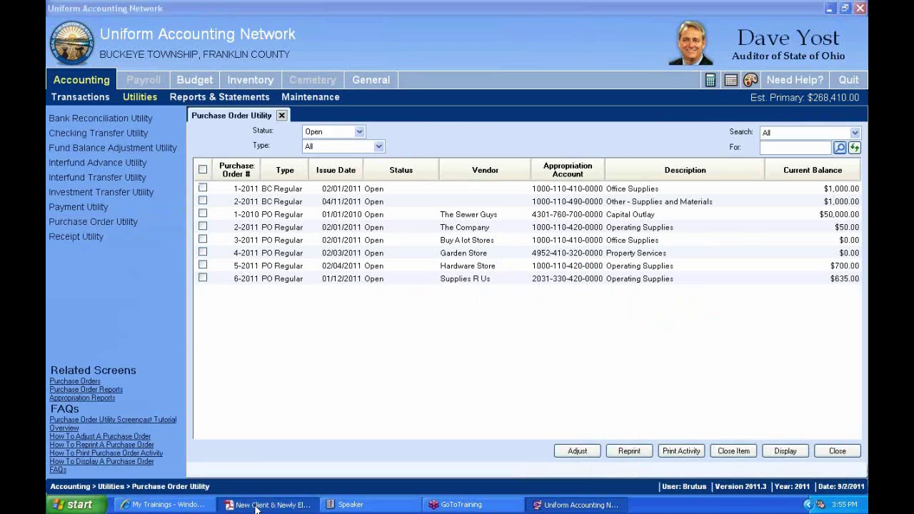
scroll(325, 408, up, 15)
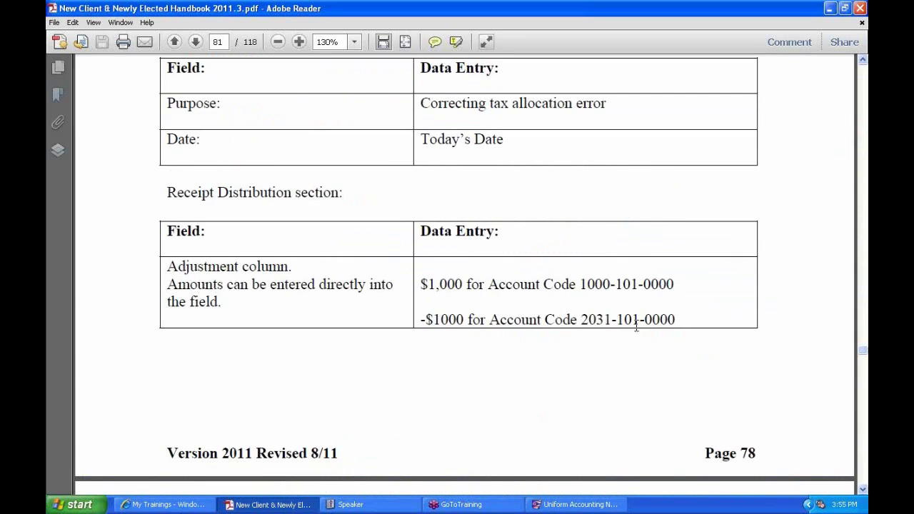
click(864, 93)
click(865, 93)
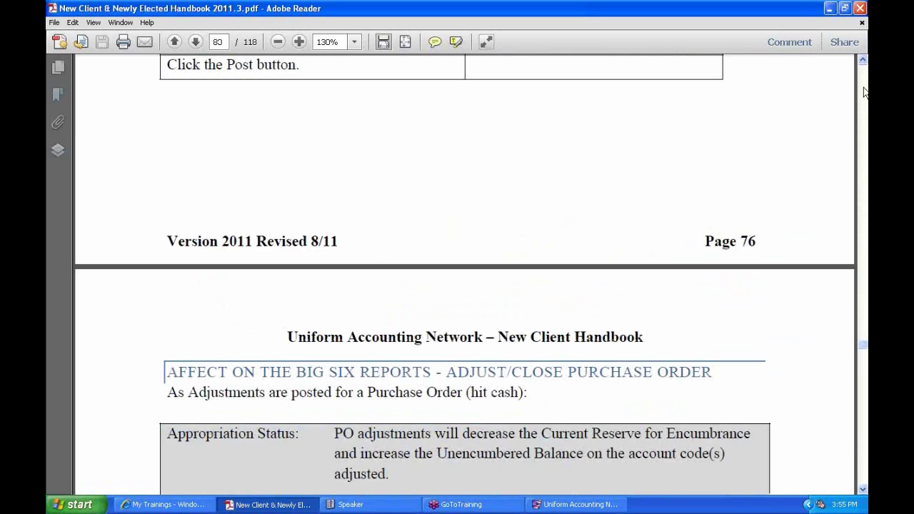
click(865, 92)
scroll(840, 152, up, 12)
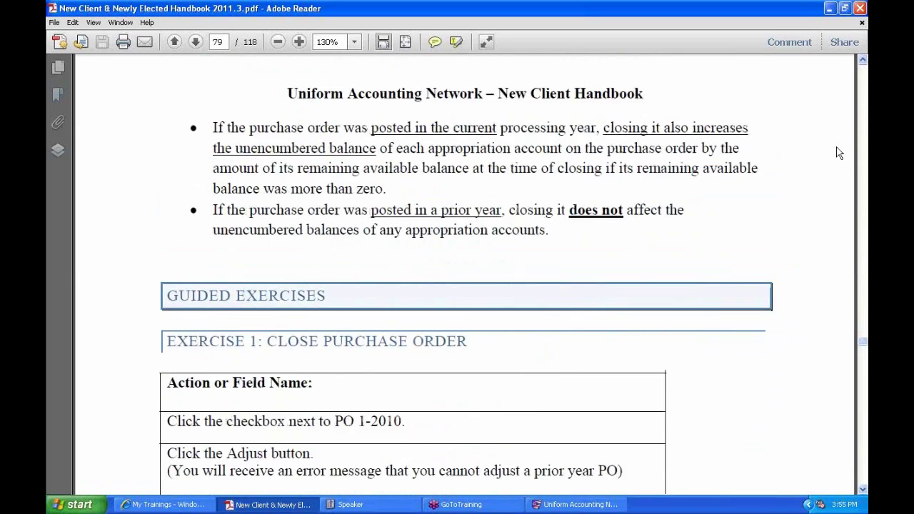
scroll(836, 152, up, 9)
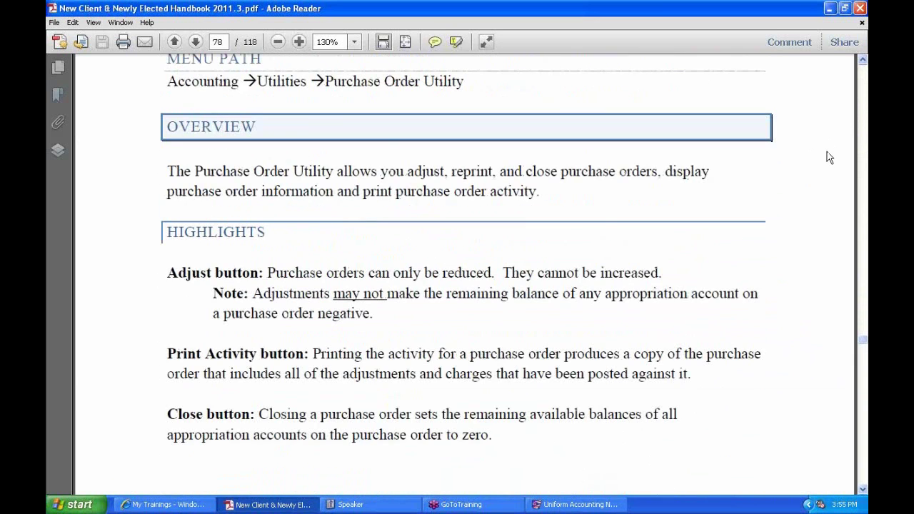
Step: Review the Purchase Order Utility highlights and the guided exercises on pages 78 and 79 of the handbook
scroll(828, 155, up, 3)
scroll(829, 154, down, 3)
scroll(829, 154, down, 3)
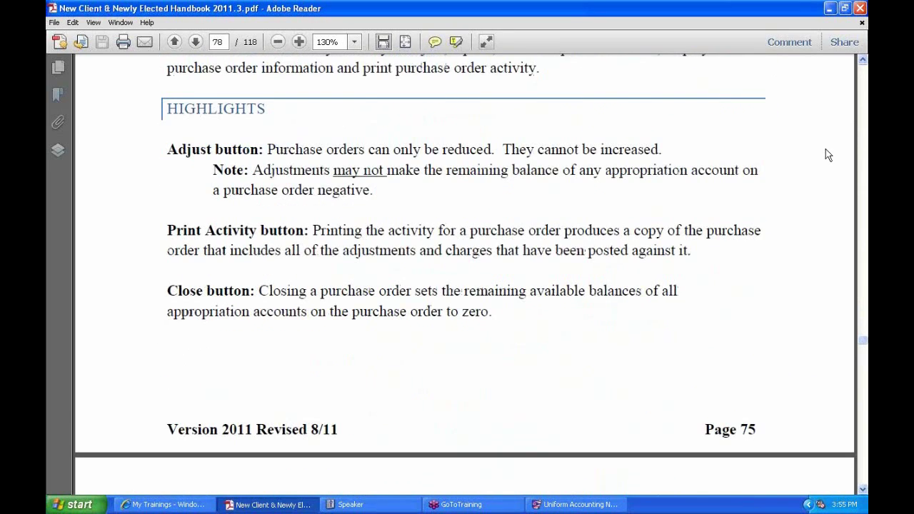
scroll(829, 155, down, 10)
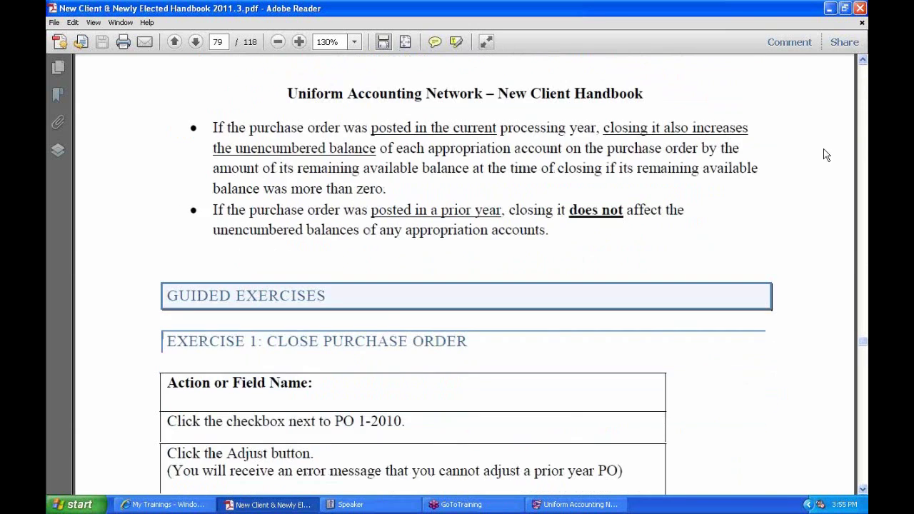
scroll(827, 155, up, 8)
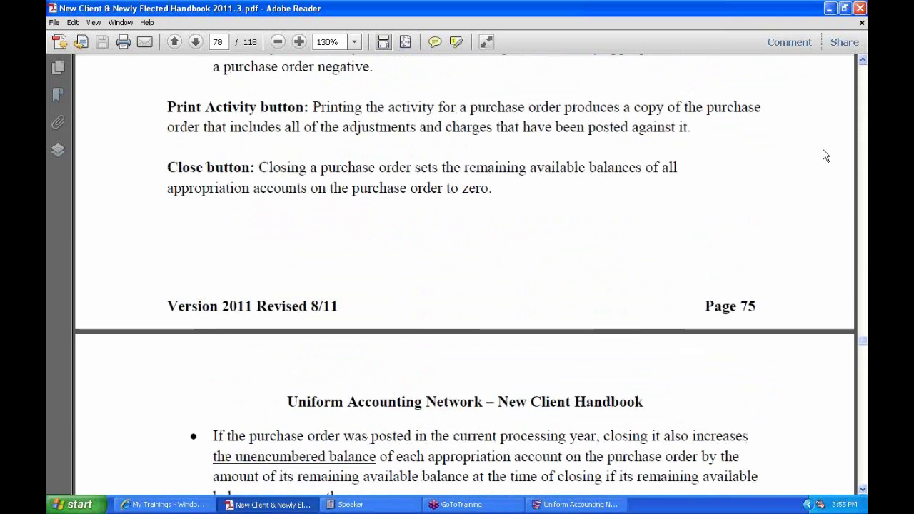
scroll(826, 155, down, 6)
scroll(826, 155, down, 6)
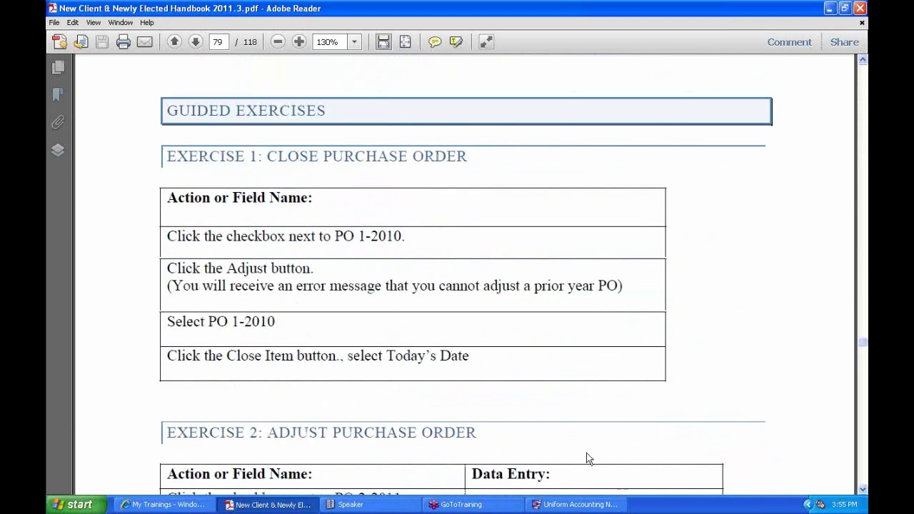
scroll(608, 435, down, 2)
scroll(608, 431, up, 2)
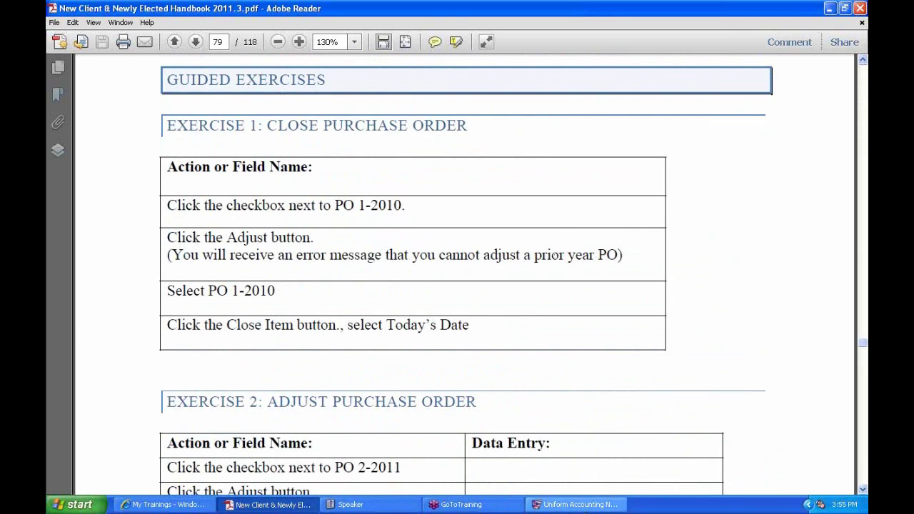
Step: Return to the Uniform Accounting Network and filter the purchase orders by Expired, Closed and finally Zero Balance status
click(577, 504)
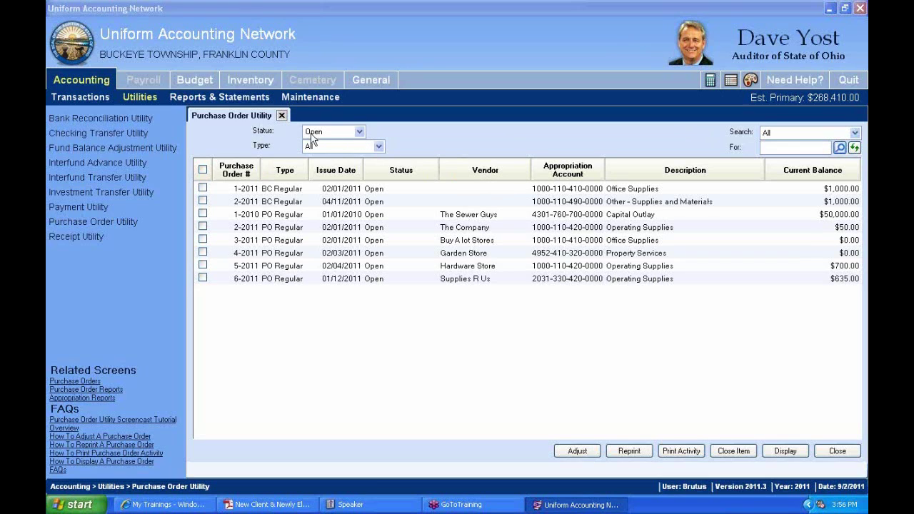
click(364, 135)
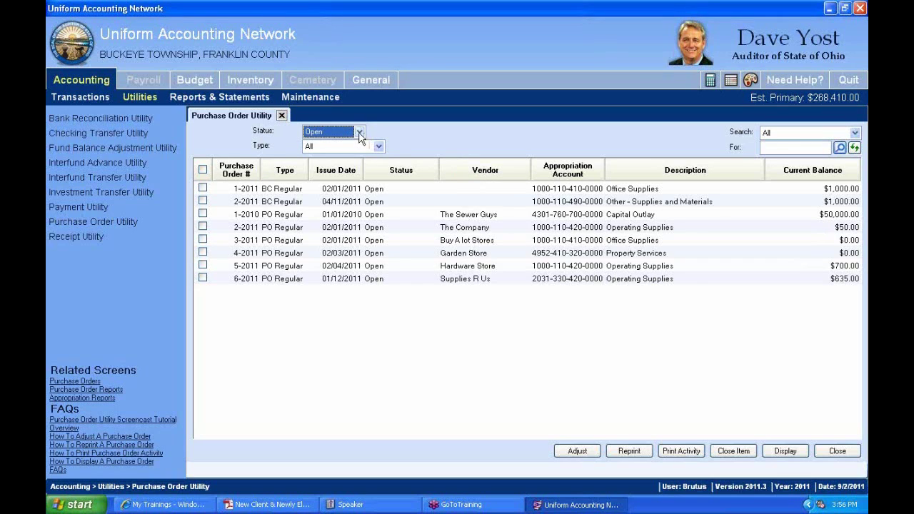
click(360, 133)
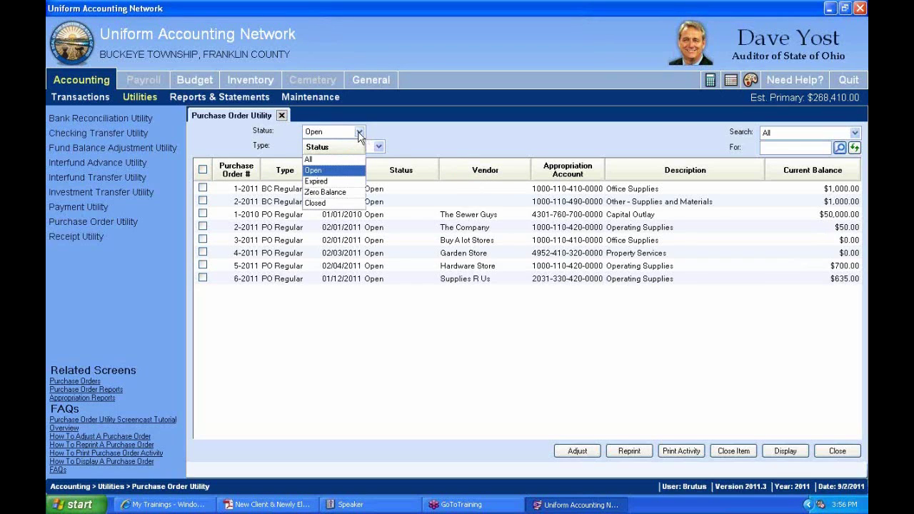
click(323, 183)
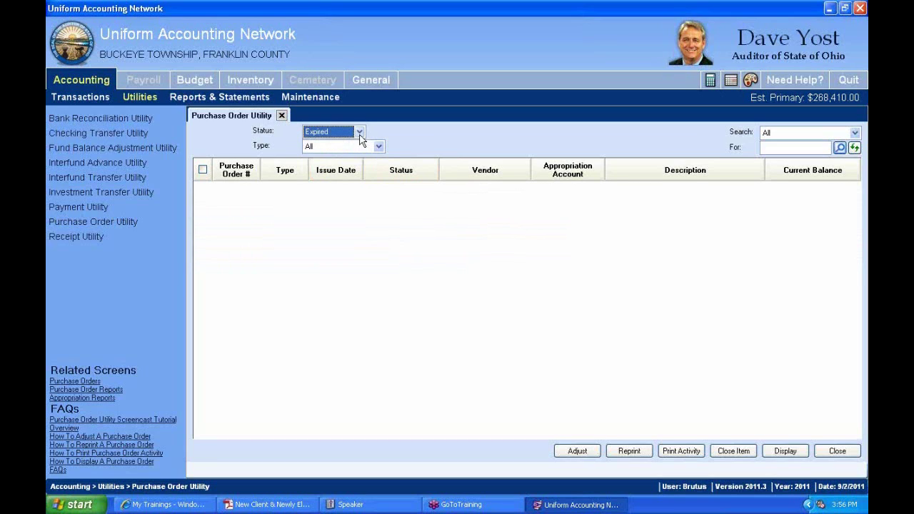
click(360, 133)
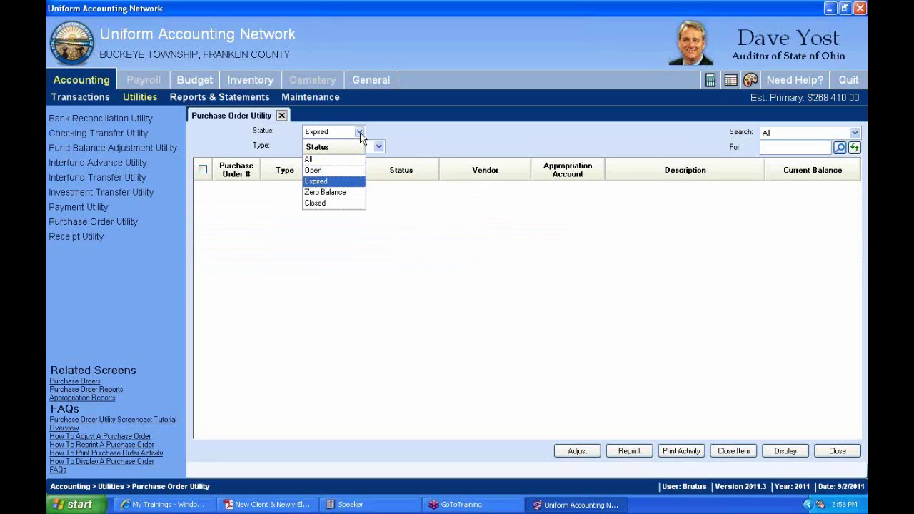
click(318, 204)
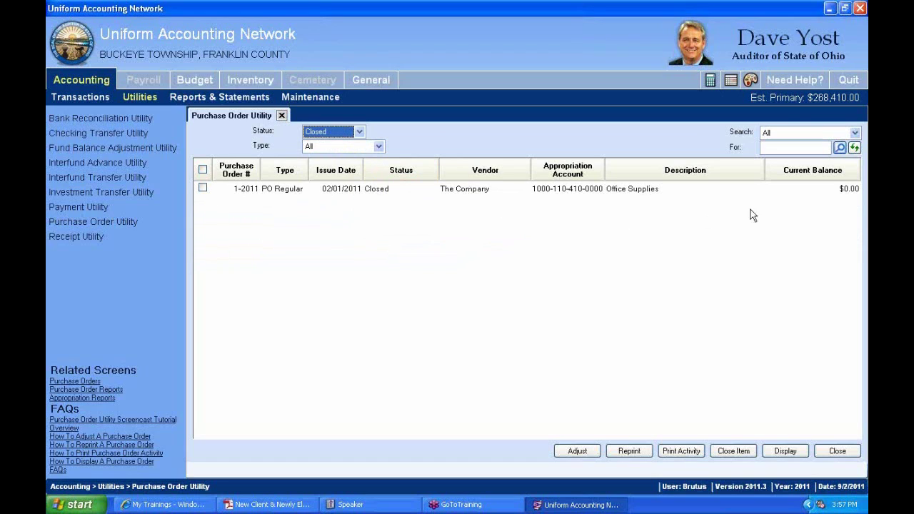
click(359, 131)
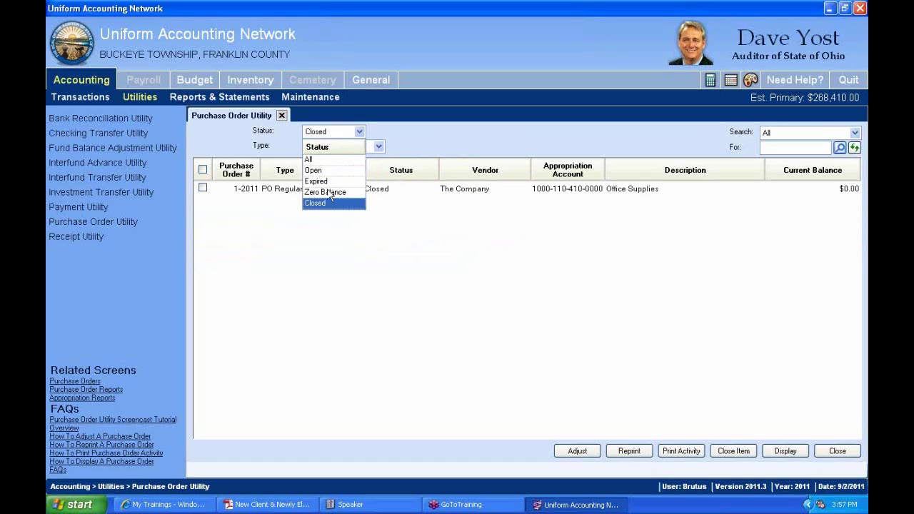
click(325, 193)
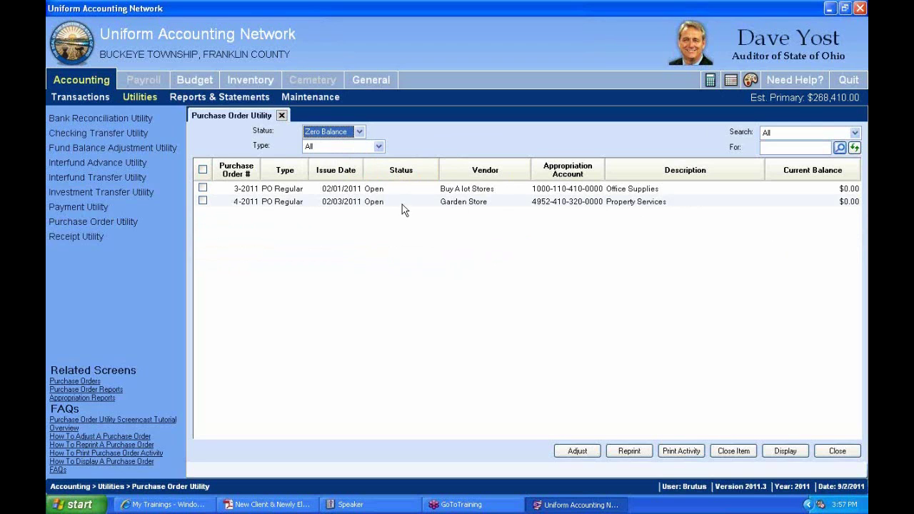
Step: Display both zero-balance purchase orders and examine the original total, spent and overspent amounts of 3-2011
click(203, 169)
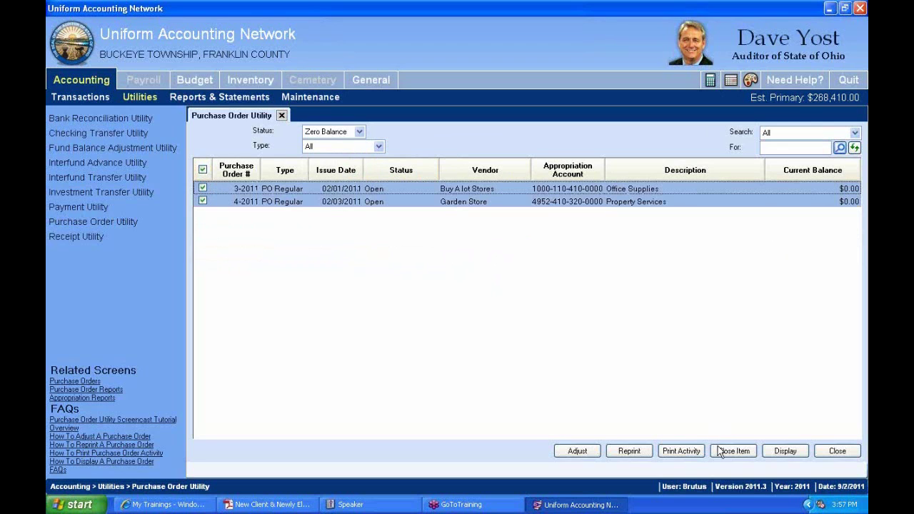
click(785, 452)
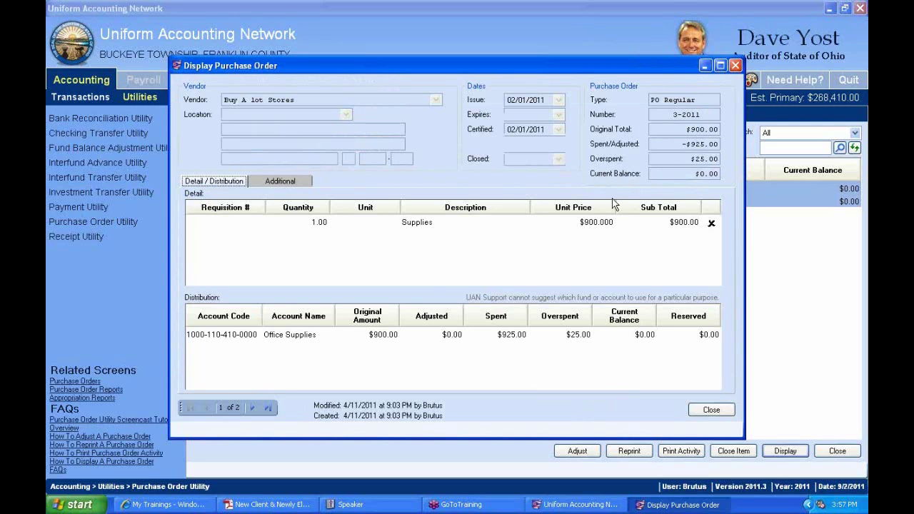
click(691, 159)
click(687, 129)
click(697, 144)
Step: Examine the spent amount and current balance of purchase order 4-2011 and close the purchase order display
click(253, 408)
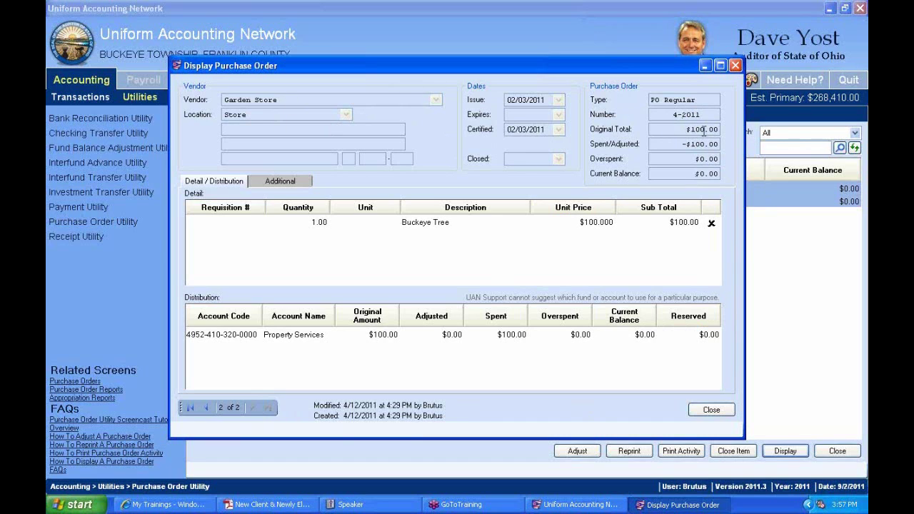
drag(680, 144, 718, 144)
drag(684, 174, 740, 174)
click(712, 409)
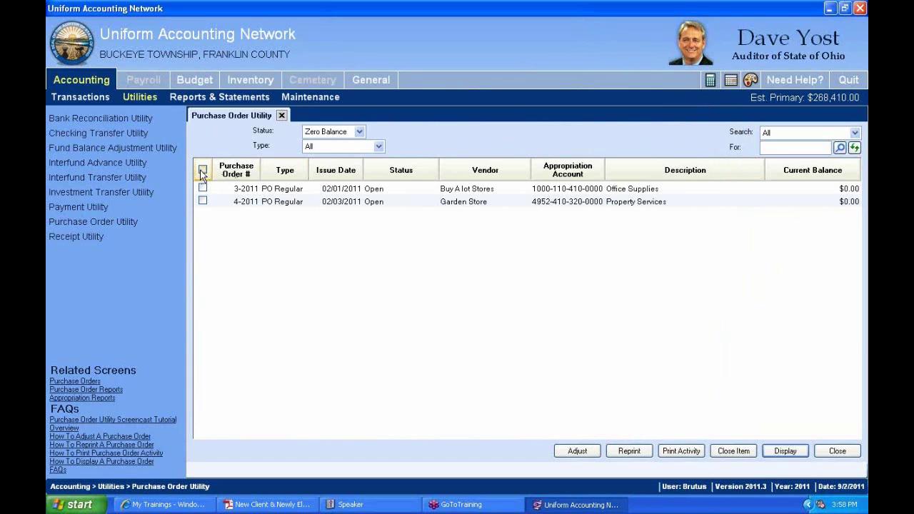
Step: Select both zero-balance purchase orders, 3-2011 and 4-2011, in the list
click(203, 170)
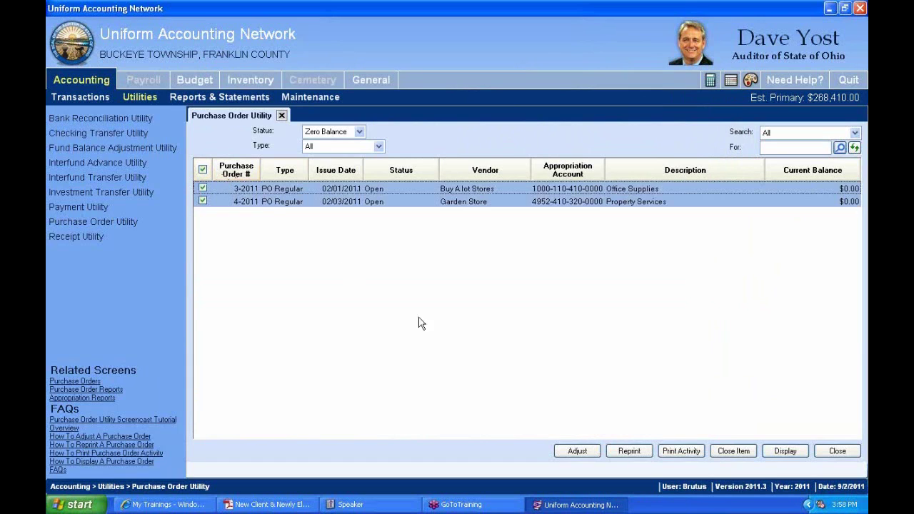
Step: Close the two selected zero-balance purchase orders with 09/02/2011 as the closed date
click(747, 454)
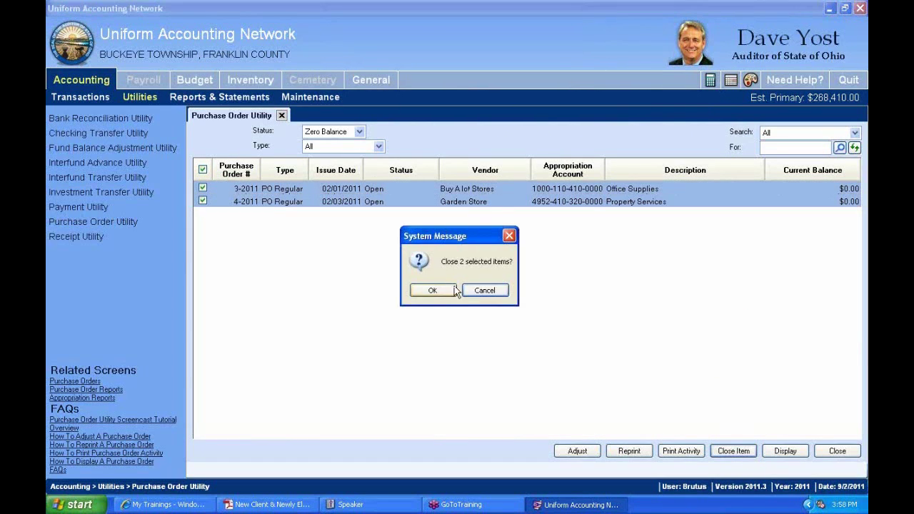
click(443, 291)
click(493, 219)
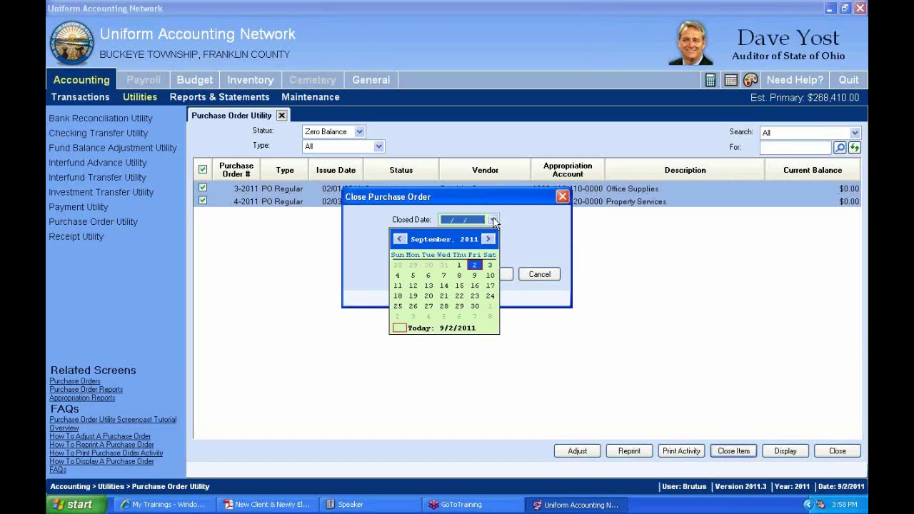
click(404, 330)
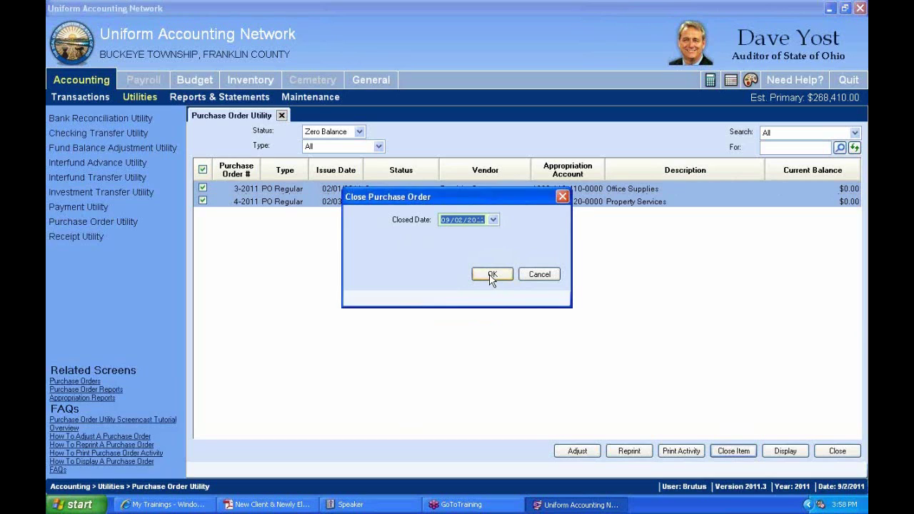
click(492, 275)
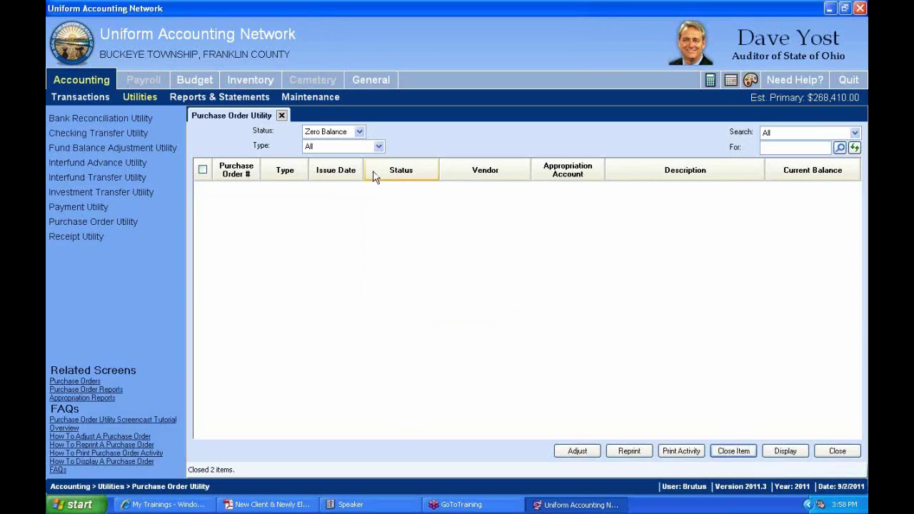
Step: List purchase orders of all statuses to check the closed ones, and narrow the list to open orders
click(359, 131)
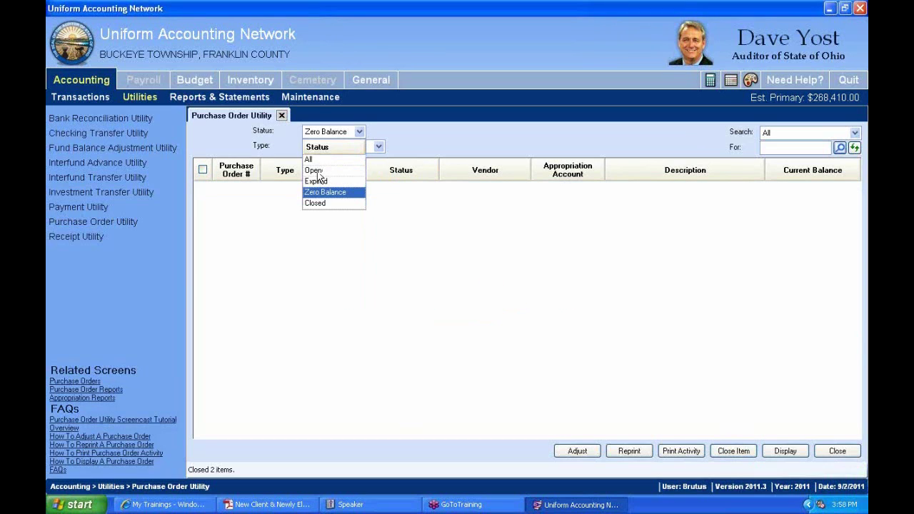
click(314, 159)
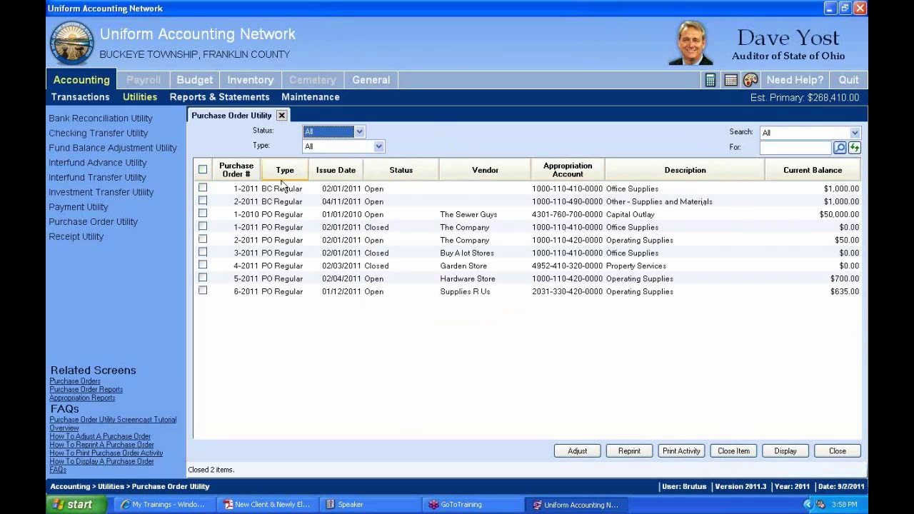
click(361, 133)
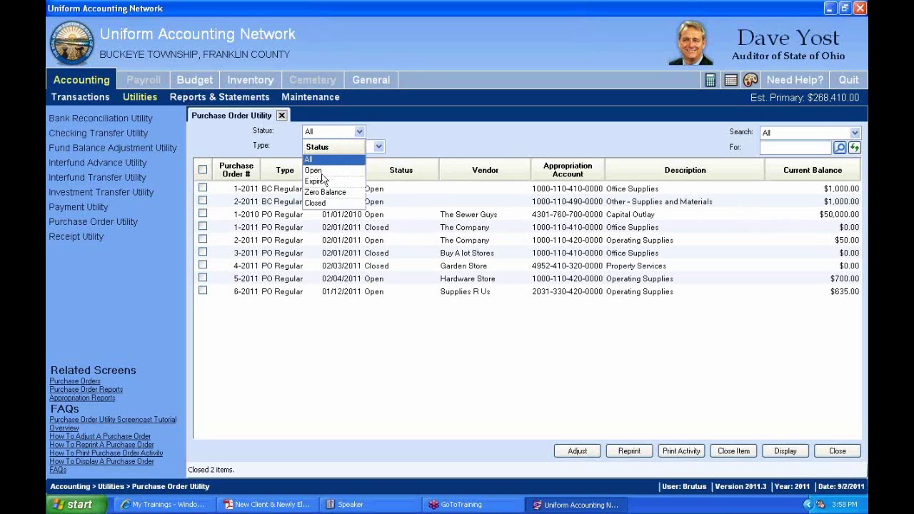
click(314, 170)
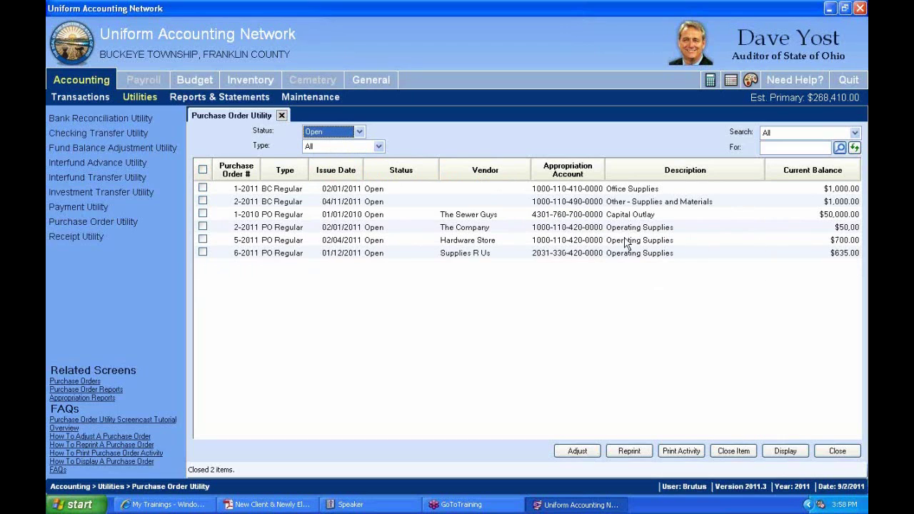
Step: Display the details of the open purchase order for vendor The Company, and close the detail view
click(671, 228)
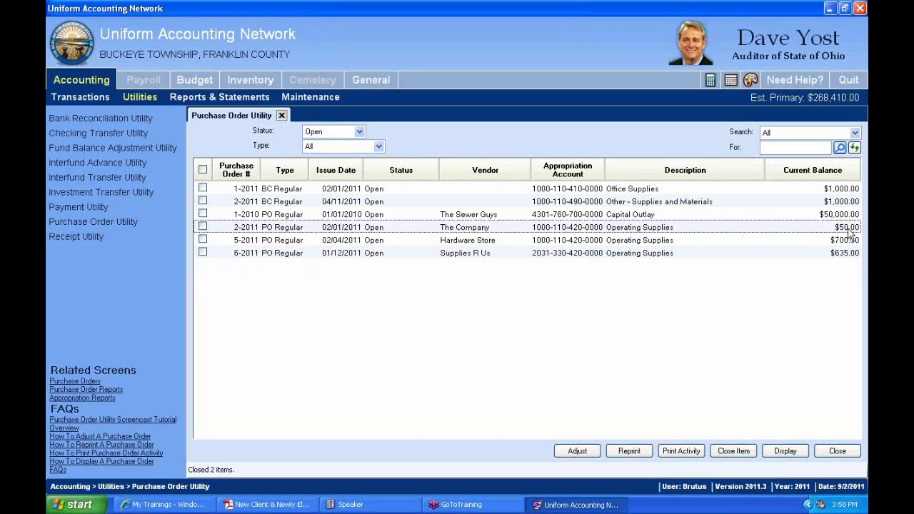
click(203, 227)
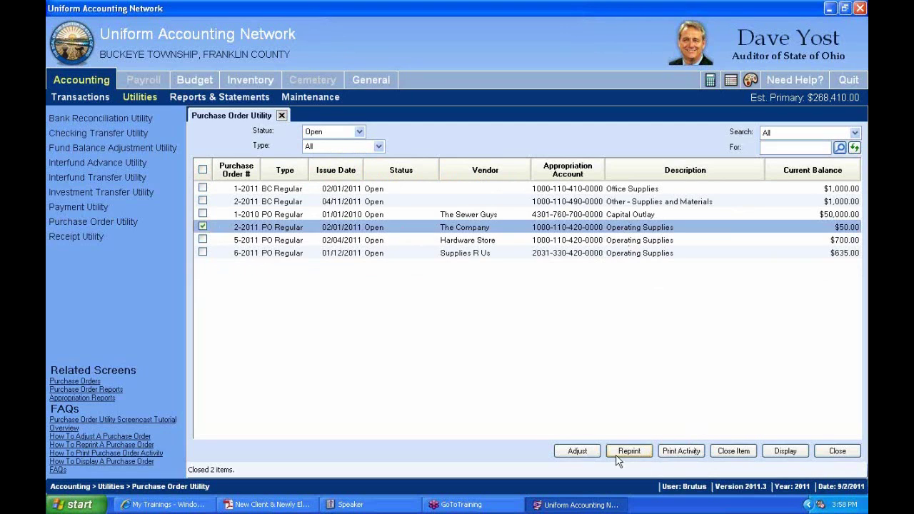
click(785, 452)
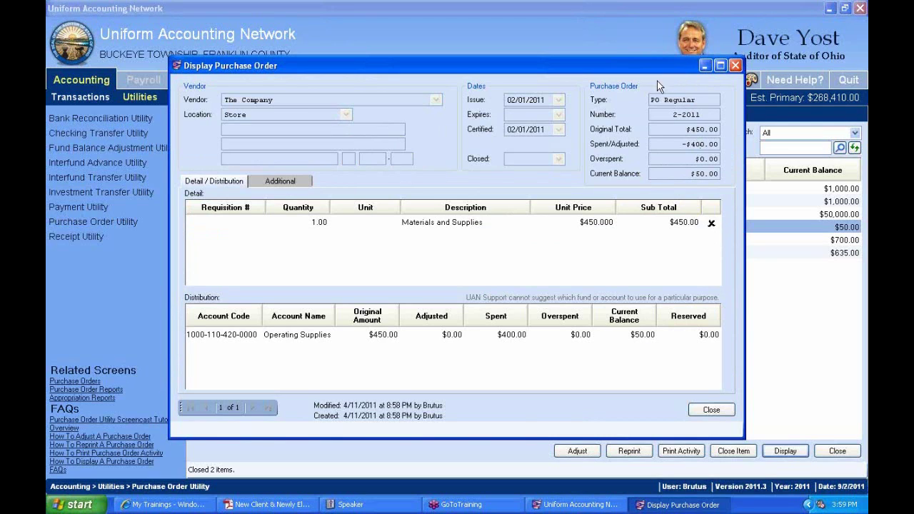
click(735, 66)
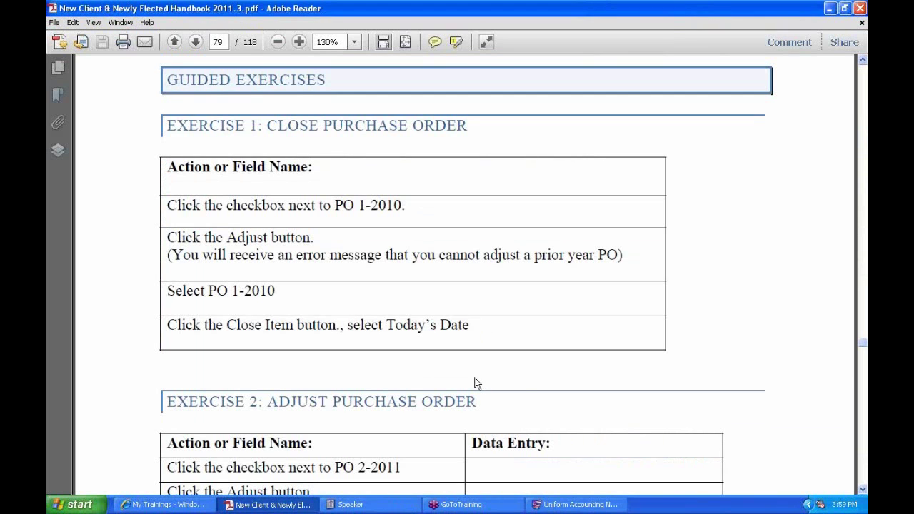
Step: Read Exercise 2: Adjust Purchase Order in the PDF handbook, and return to the Uniform Accounting Network
scroll(446, 325, down, 4)
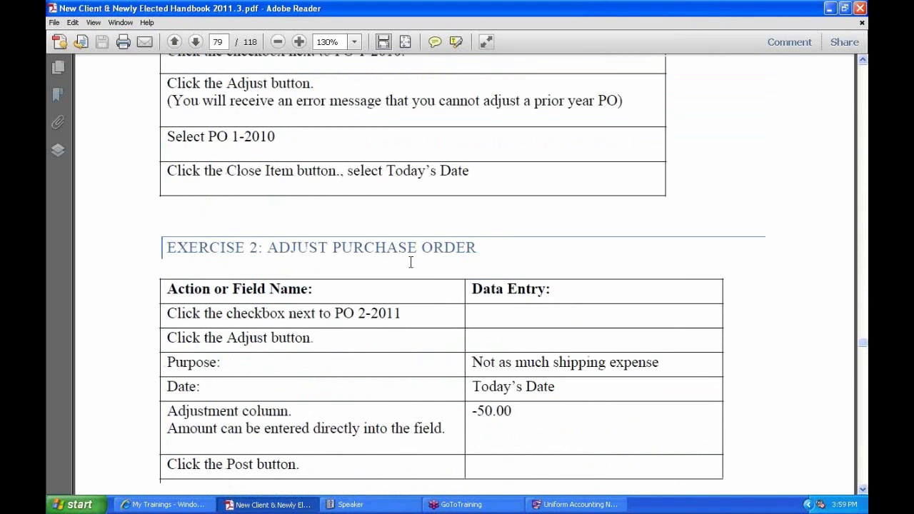
scroll(480, 303, down, 1)
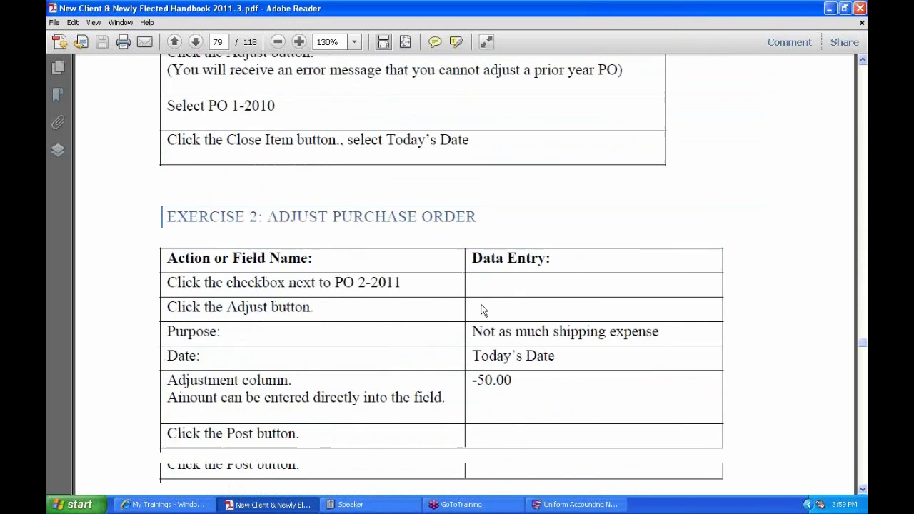
click(567, 506)
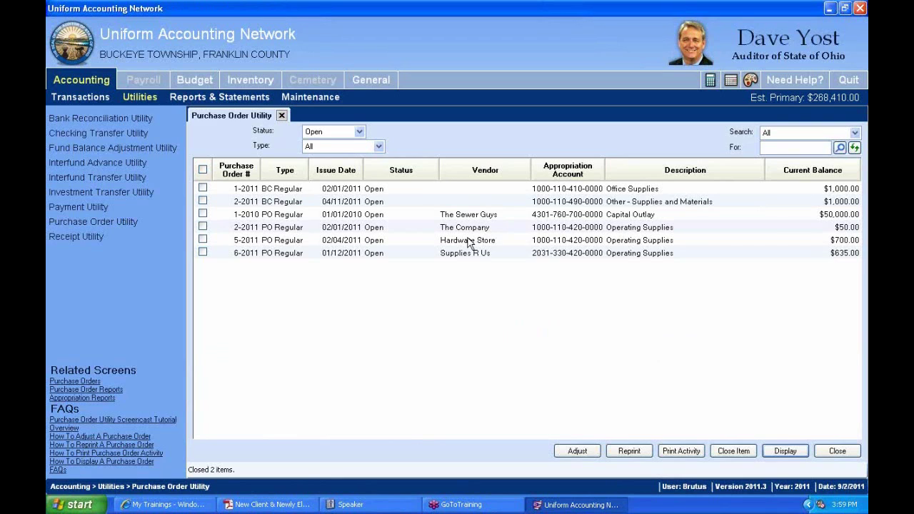
Step: Start an adjustment of the Supplies R Us purchase order with purpose "Not as much shipping expense" and date 09/02/2011
click(203, 253)
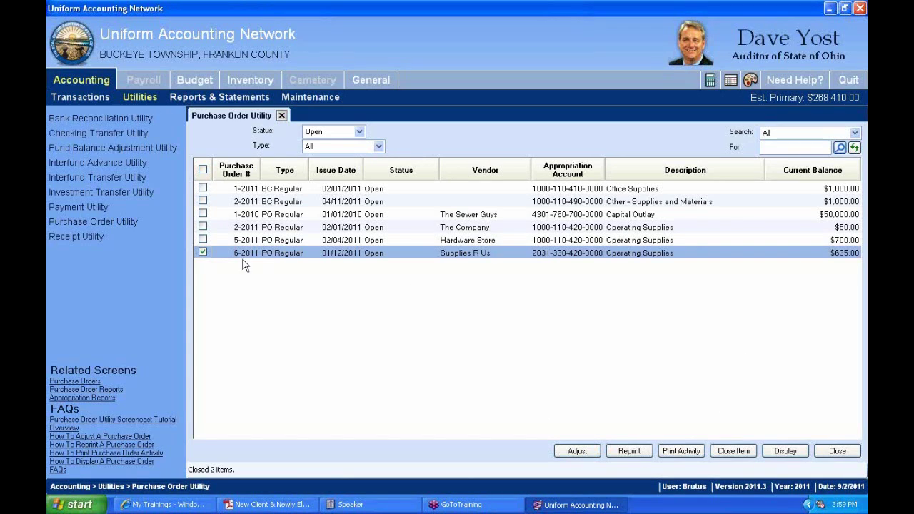
click(577, 452)
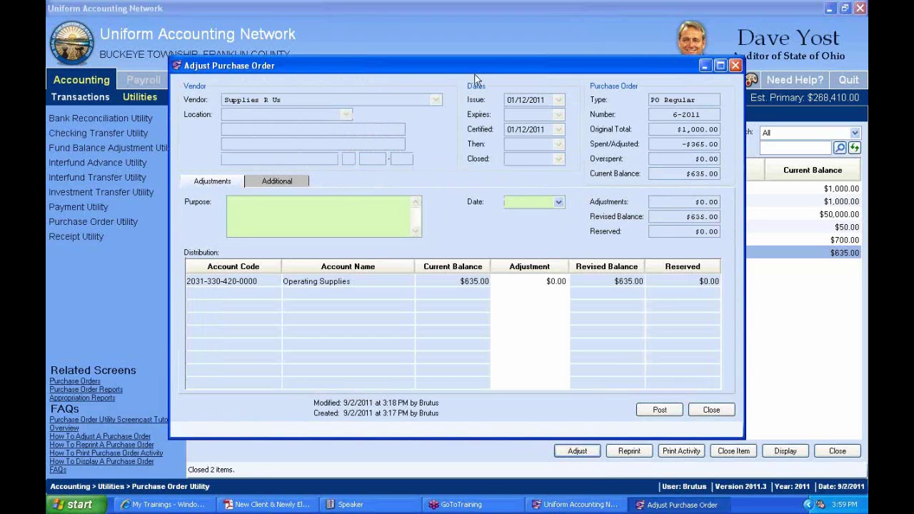
drag(498, 71, 501, 40)
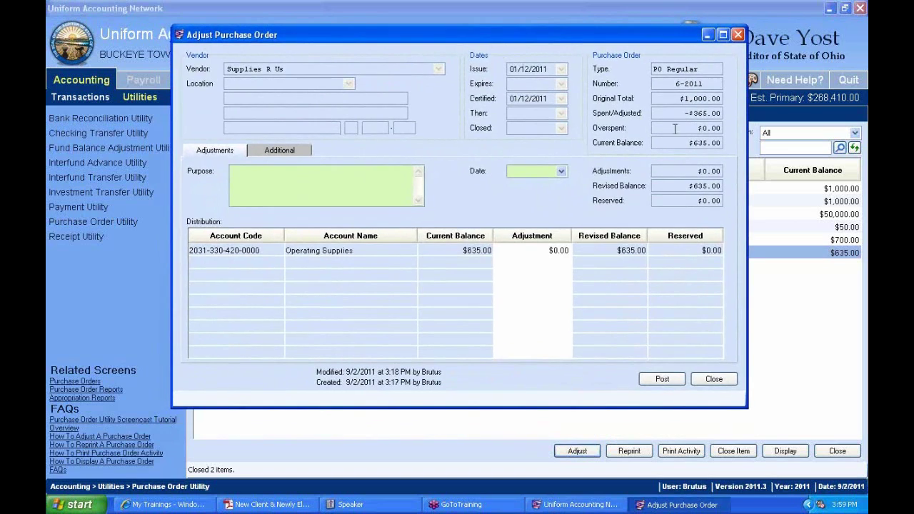
click(534, 256)
click(273, 180)
text(Not as much )
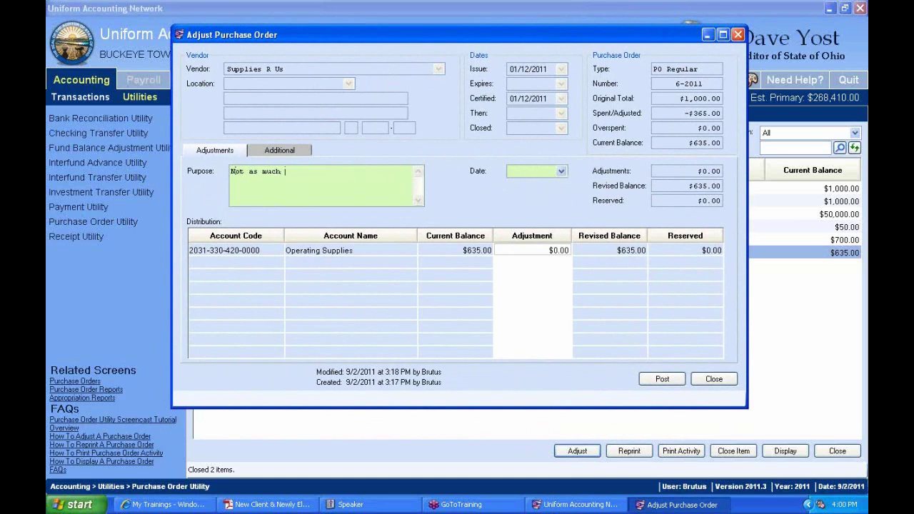
text(shipping expense)
click(561, 172)
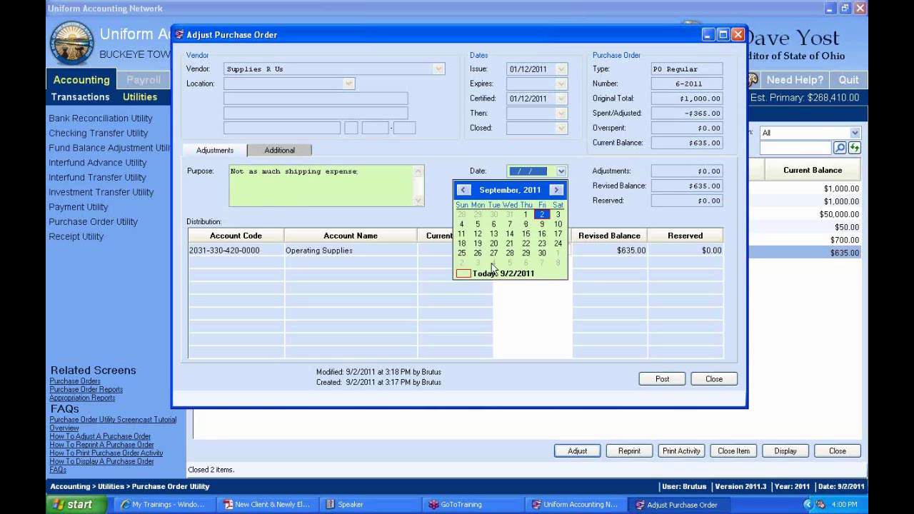
click(464, 275)
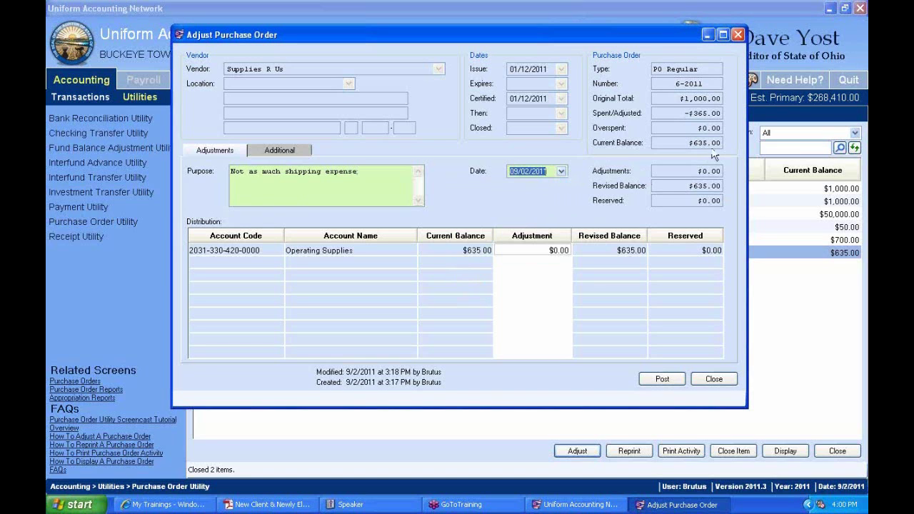
click(700, 98)
drag(690, 144, 766, 159)
click(685, 265)
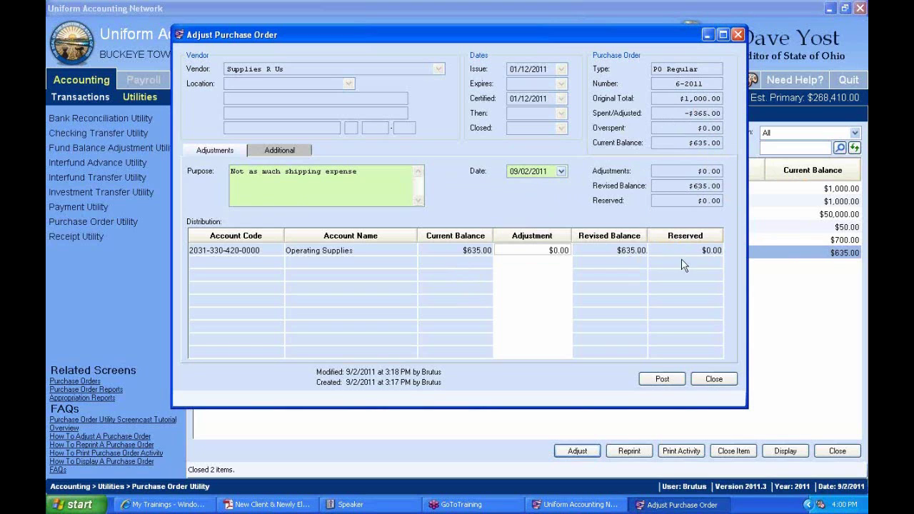
Step: Try to post an adjustment of $100.00 on the Operating Supplies line, and check the validation details
click(525, 250)
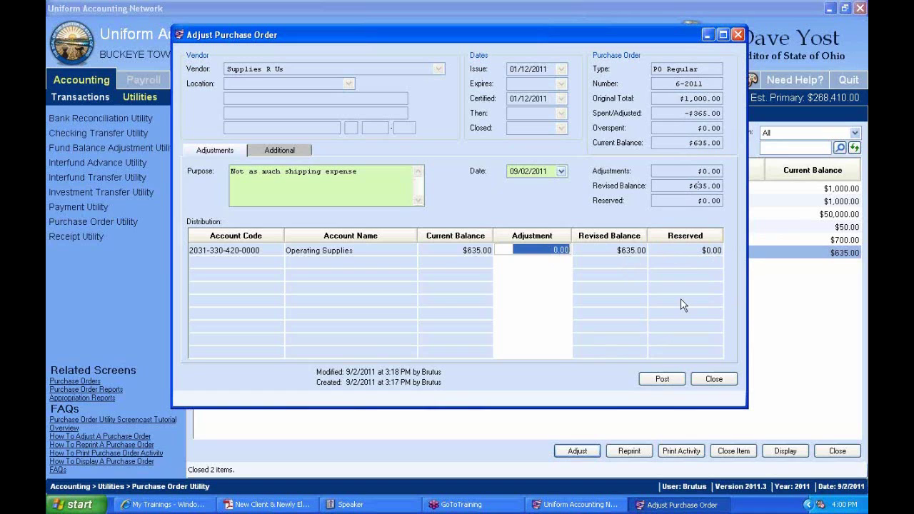
text(100.)
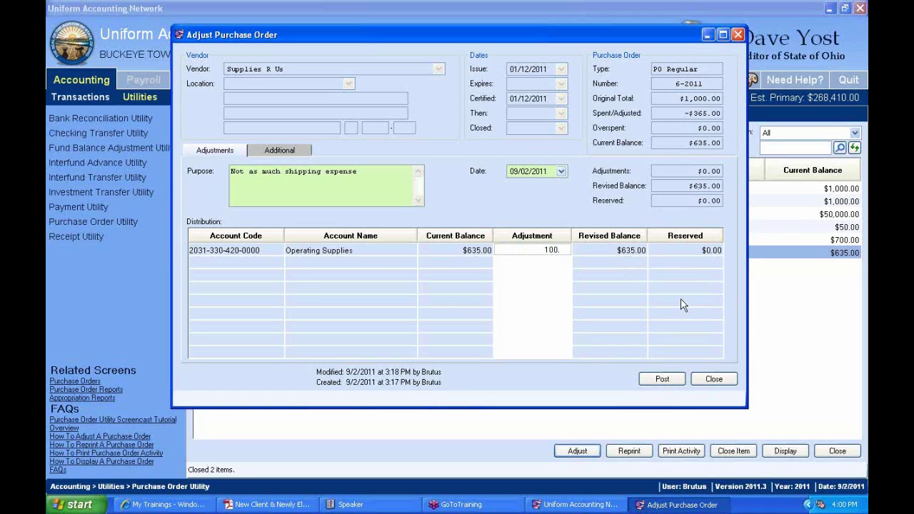
key(Tab)
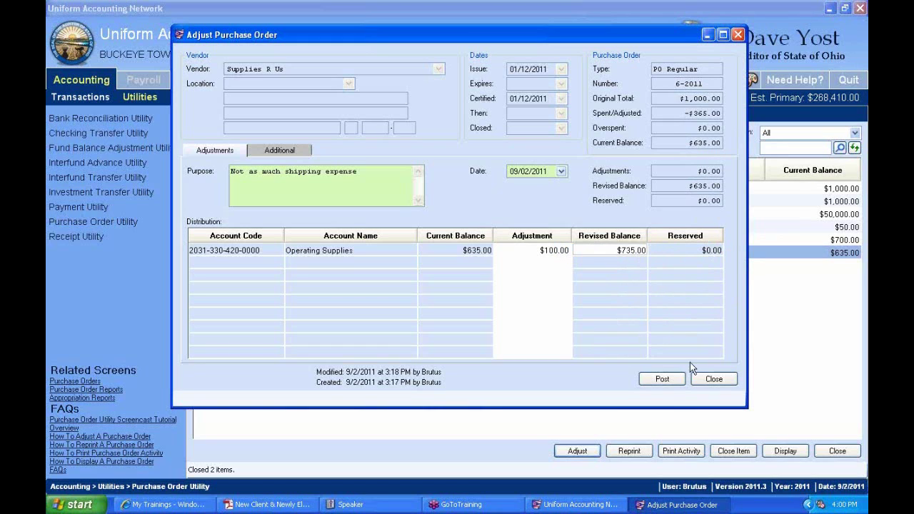
click(311, 185)
click(664, 382)
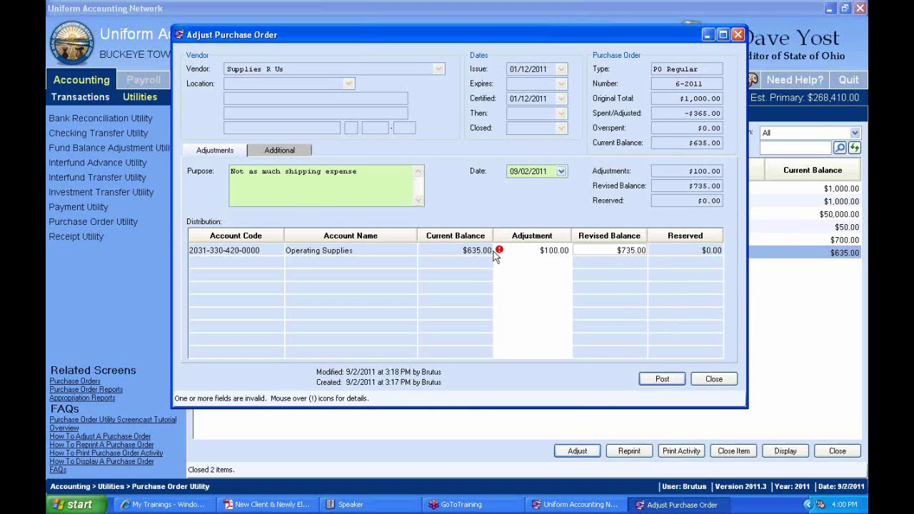
mouse_move(501, 255)
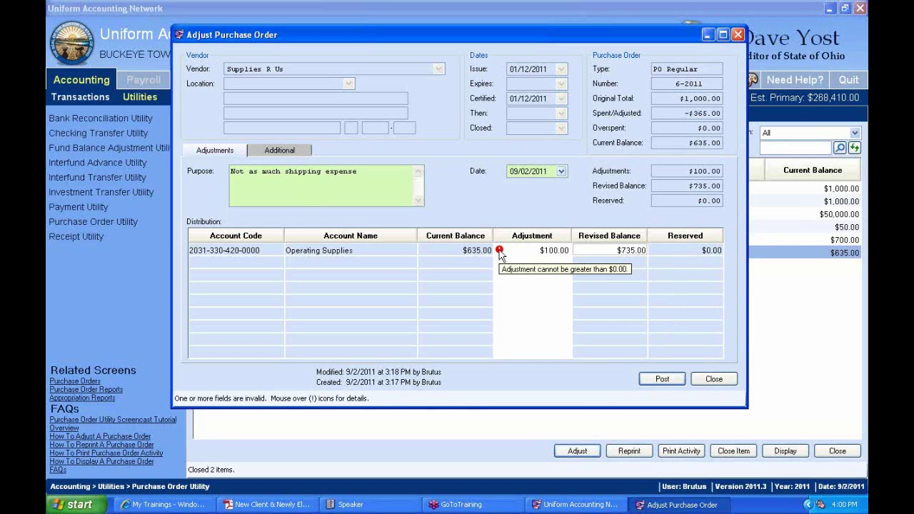
Step: View the purchase order's additional billing and shipping information, and return to its adjustment details
click(554, 256)
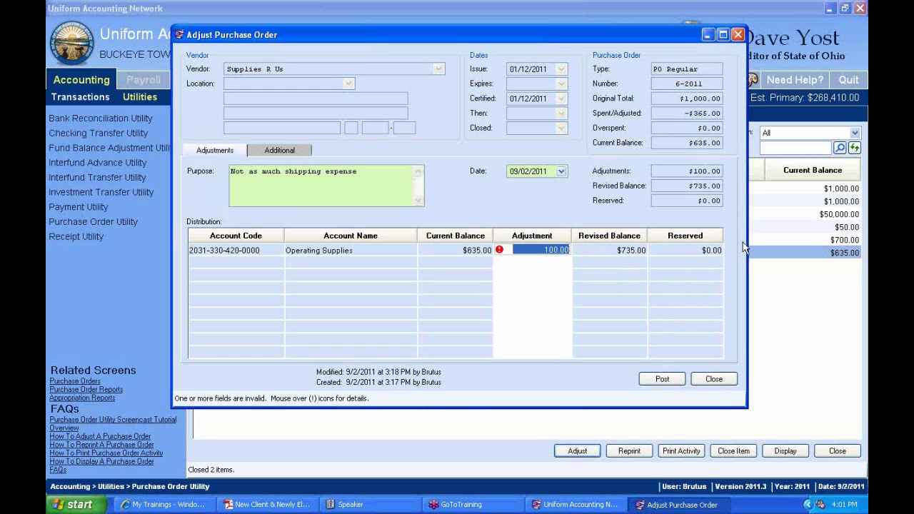
click(279, 150)
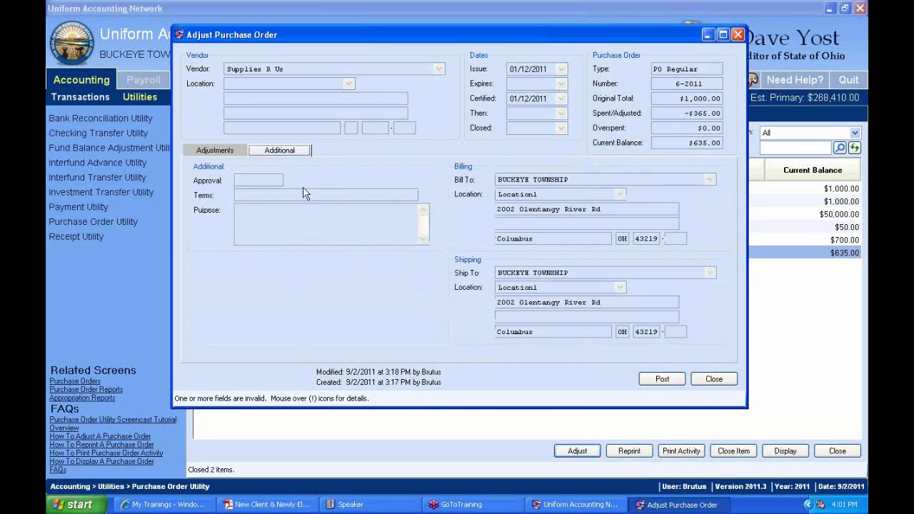
click(223, 152)
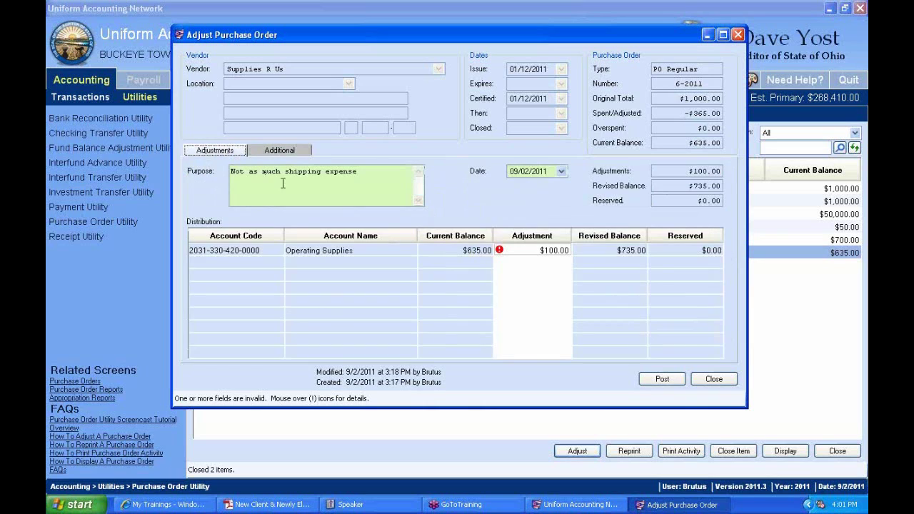
Step: Set the adjustment on the Operating Supplies line to -$50.00 and review the revised balance
click(542, 251)
text(-50)
key(Tab)
click(631, 251)
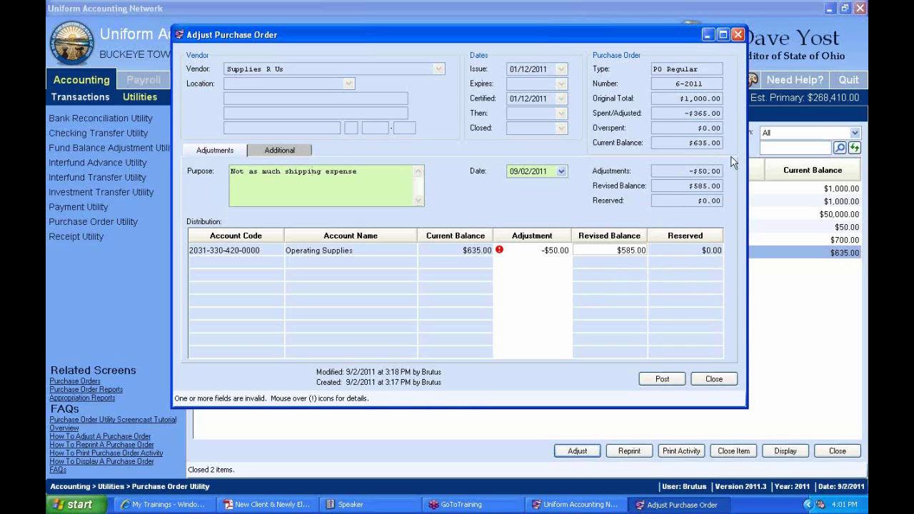
click(230, 253)
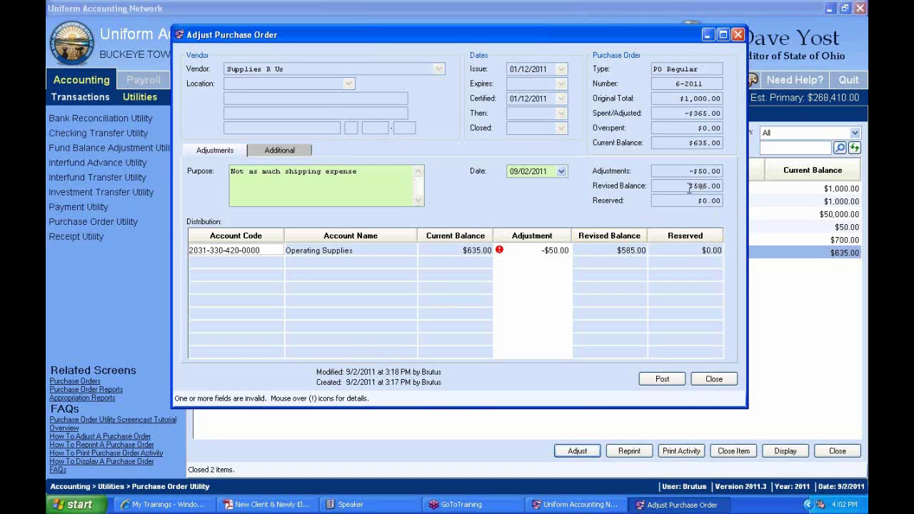
drag(690, 187, 745, 190)
Step: Post the adjustment and print its report with the "Training - Does Not Print" printer
click(670, 382)
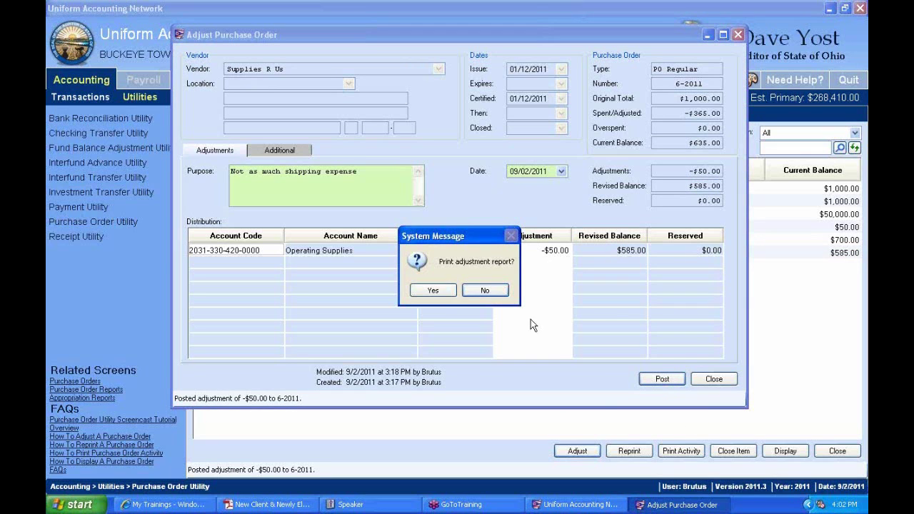
click(434, 290)
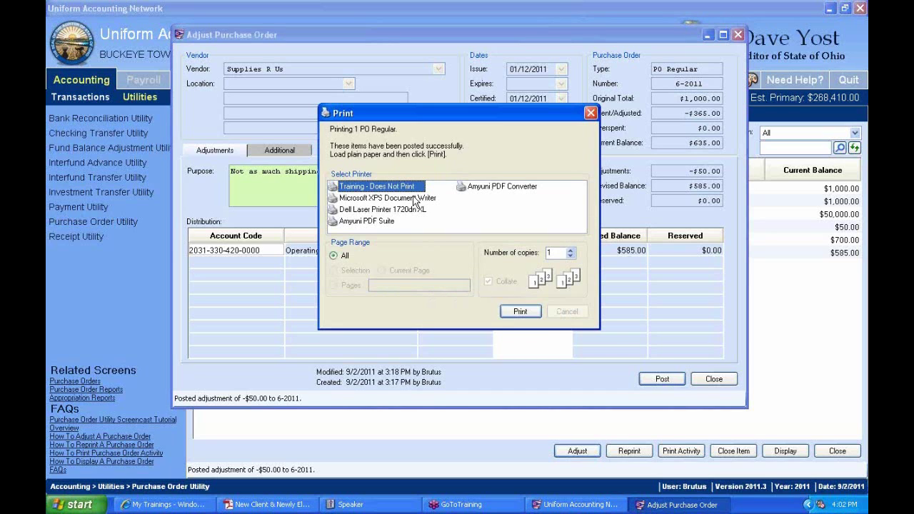
click(520, 312)
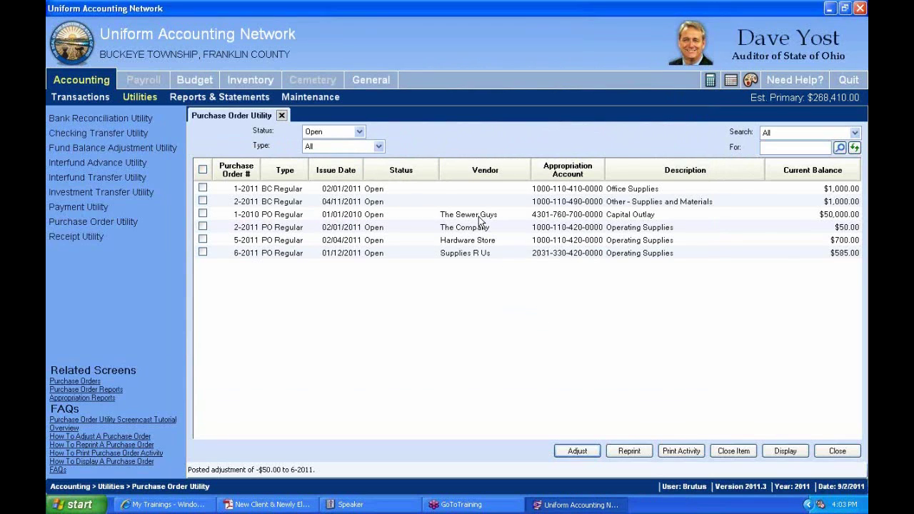
Step: Display purchase order 6-2011, review the adjusted and current balance amounts of its Operating Supplies line, and close the details
click(203, 252)
click(785, 451)
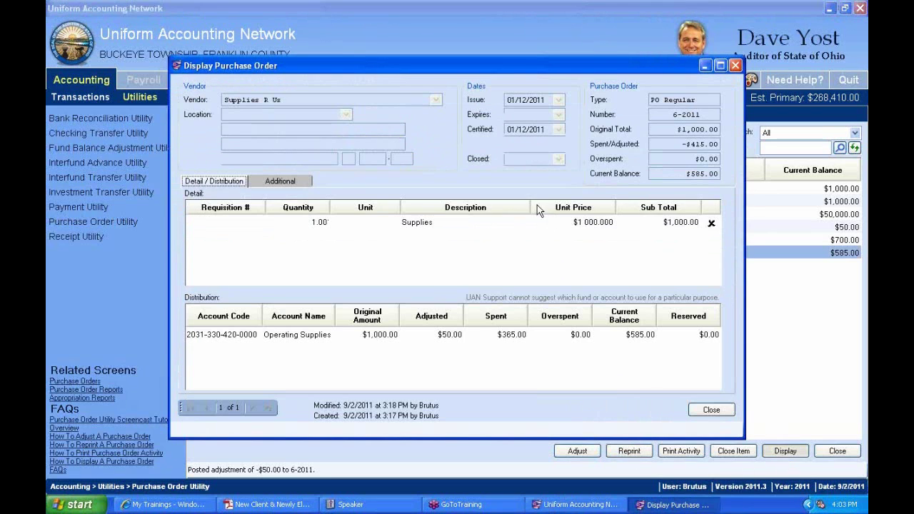
click(463, 334)
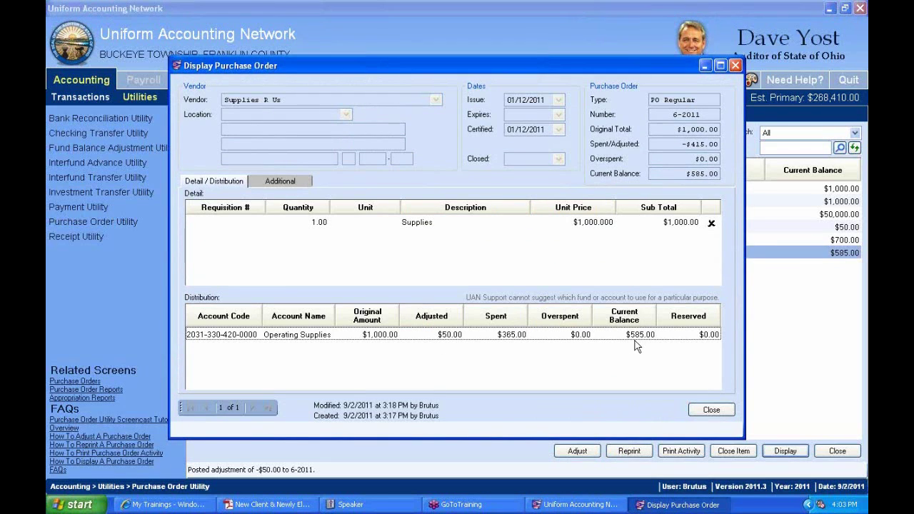
click(724, 414)
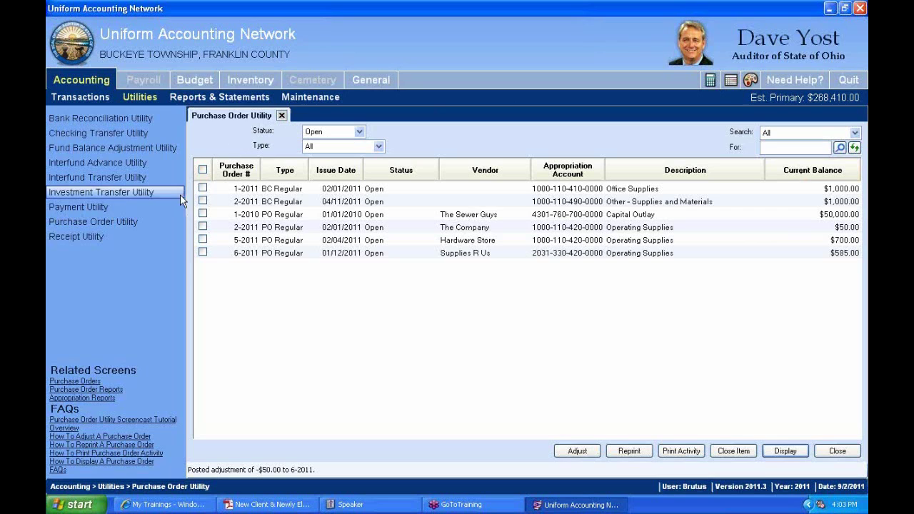
Step: Open the Payment Utility, return to the Purchase Order Utility, and reprint BC Regular 2-2011
click(74, 206)
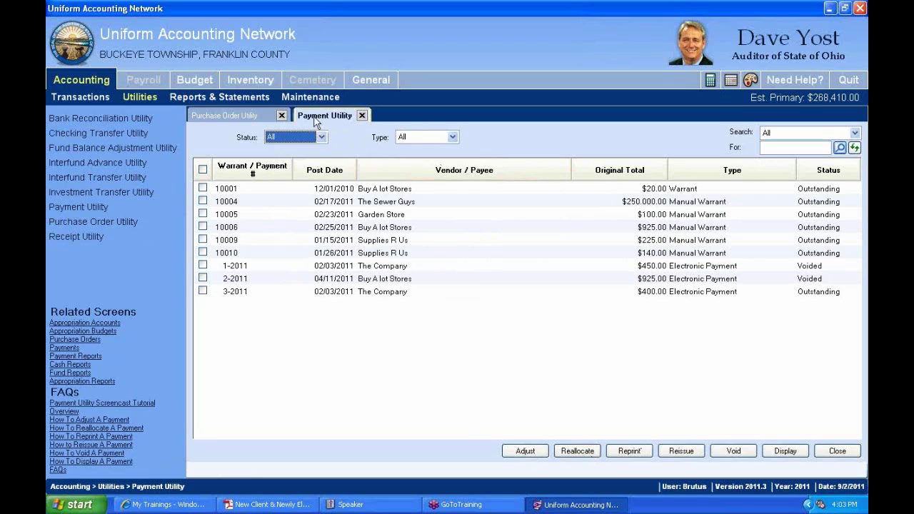
click(247, 114)
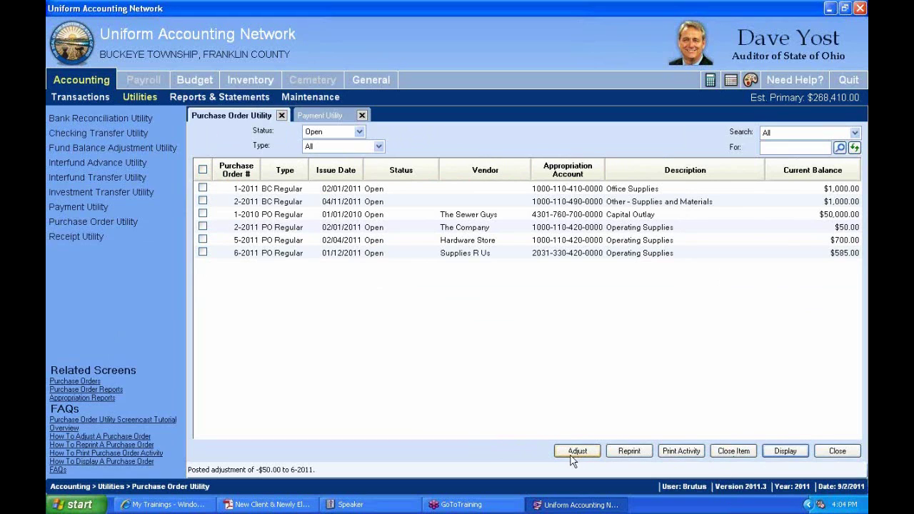
click(204, 201)
click(629, 452)
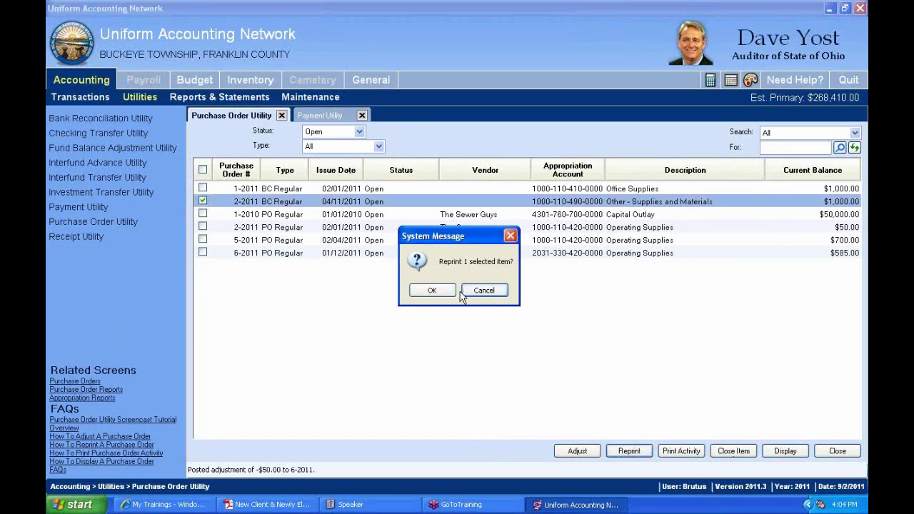
click(436, 292)
click(516, 343)
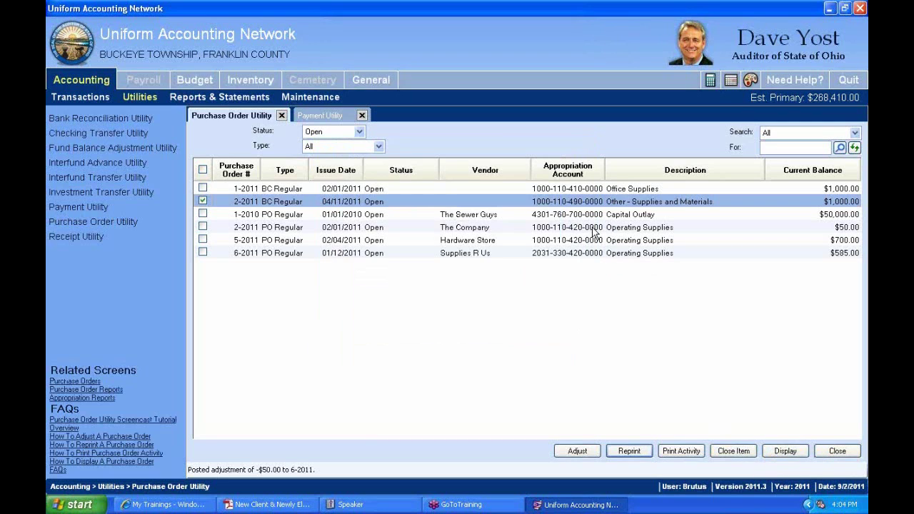
Step: Try to reprint manual warrant 10006 from the Payment Utility, and dismiss the reprint results
click(320, 115)
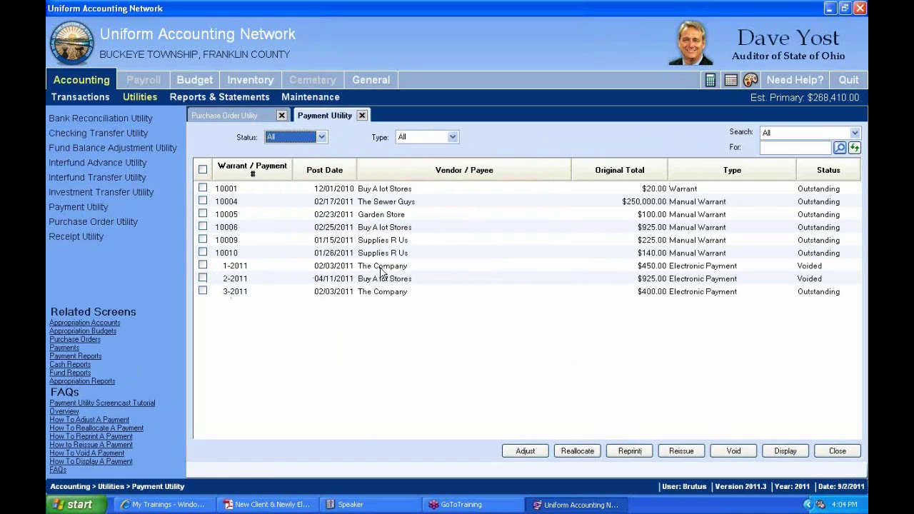
click(203, 226)
click(643, 453)
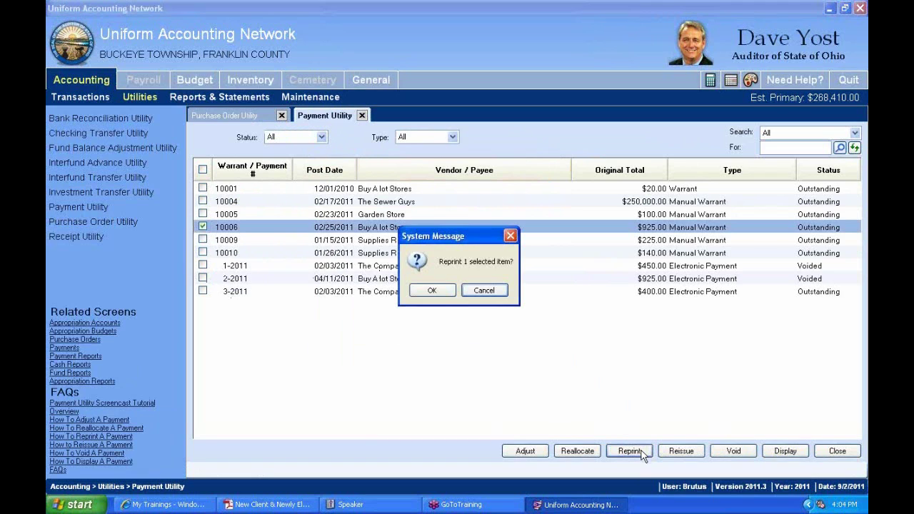
click(431, 290)
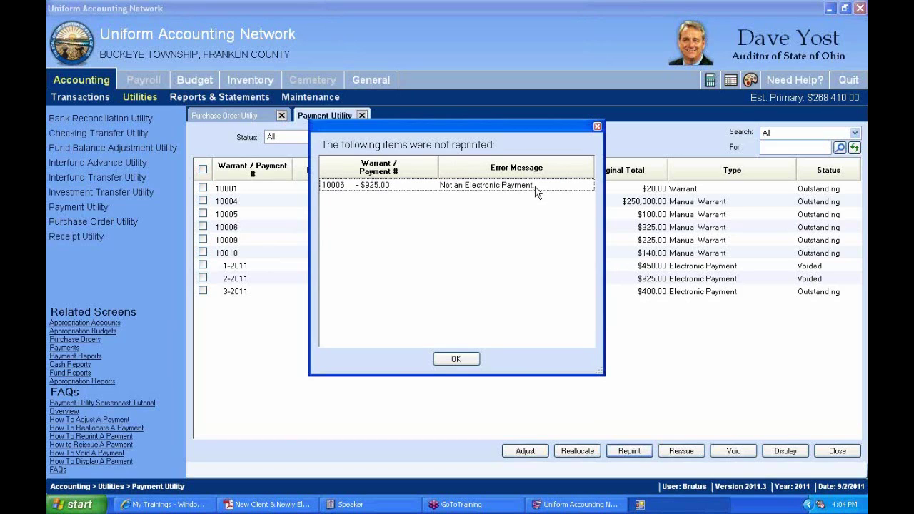
click(457, 360)
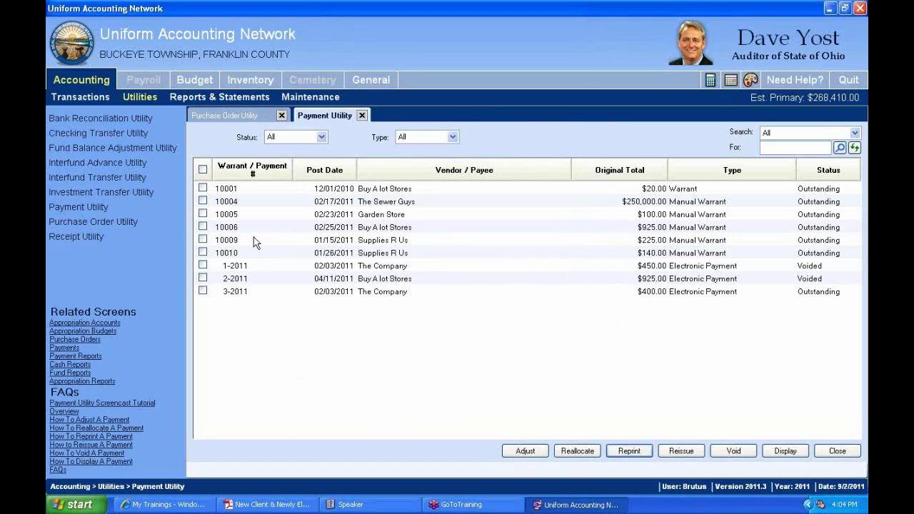
click(214, 240)
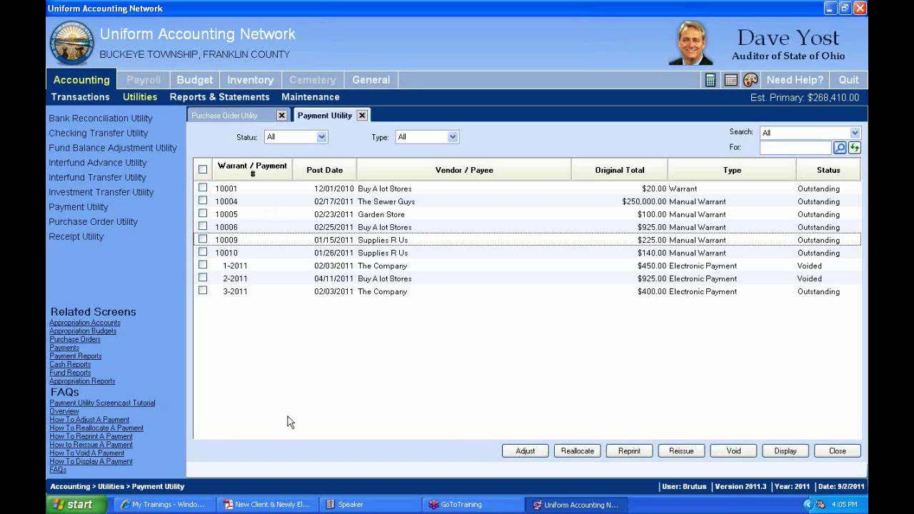
click(252, 118)
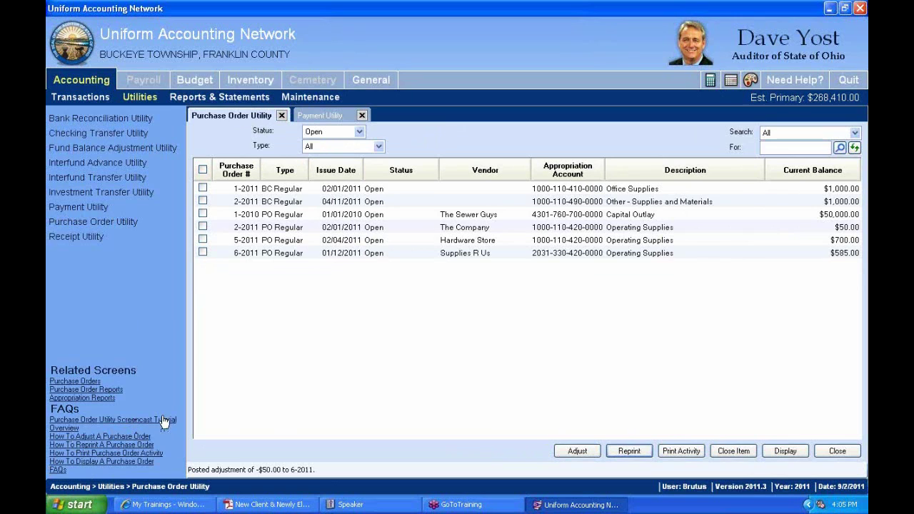
click(337, 115)
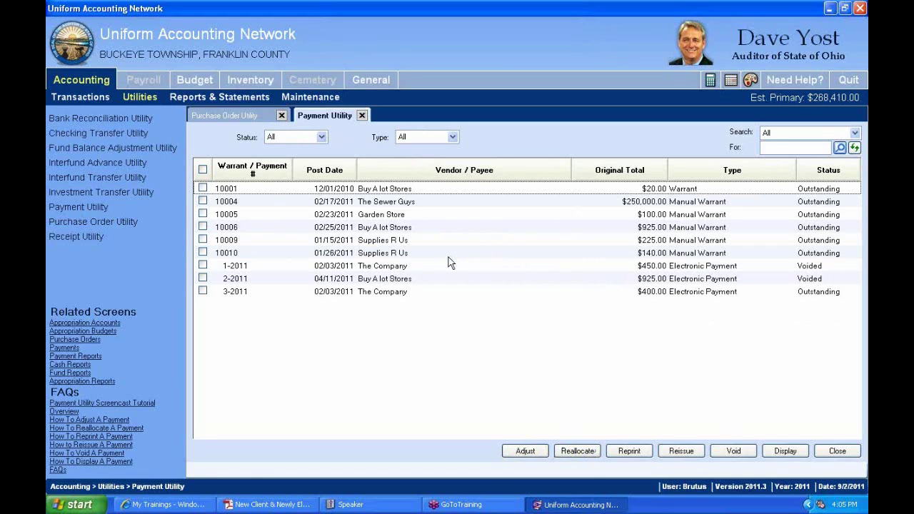
Step: Start reallocating electronic payment 3-2011 with the purpose "Incorrect account for part of purchase" and the date 09/02/2011
click(203, 291)
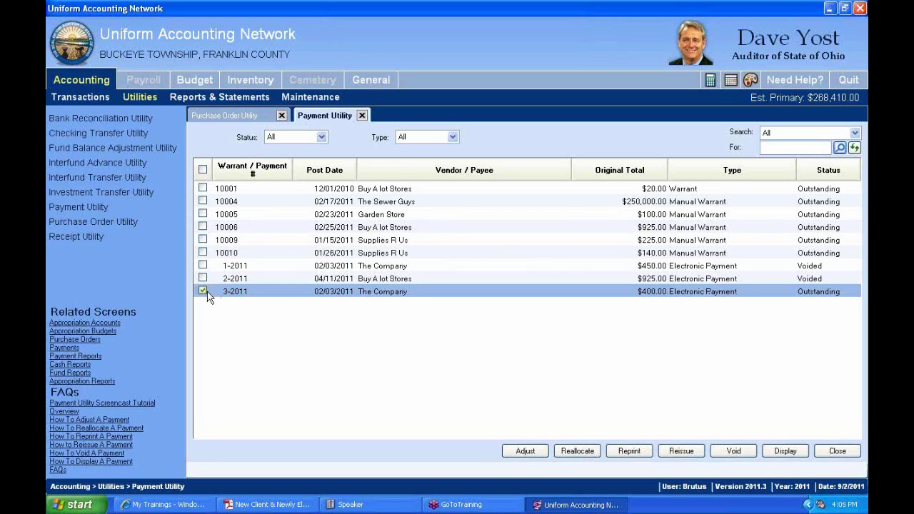
click(578, 451)
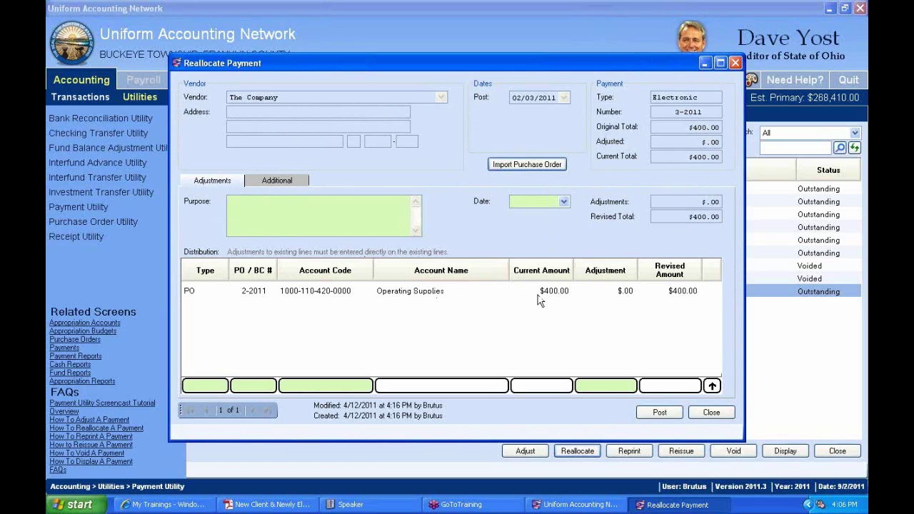
click(250, 205)
text(Incorrect a)
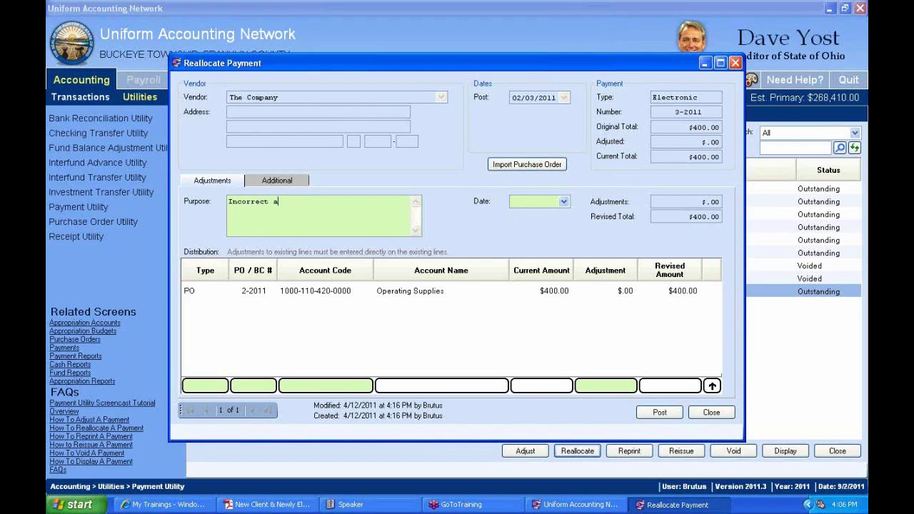
text(ccount for)
text(part of purchase)
click(564, 201)
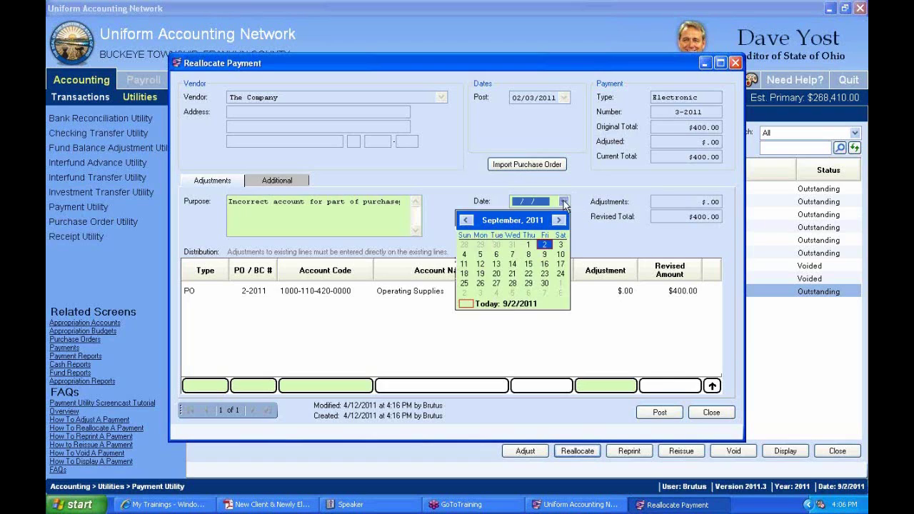
click(467, 304)
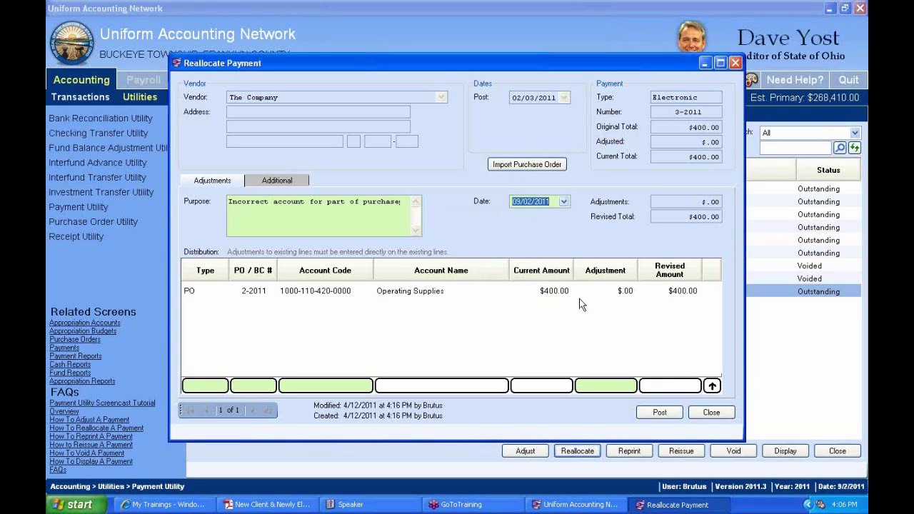
Step: Set the adjustment on the payment's Operating Supplies line to -$200.00
click(319, 289)
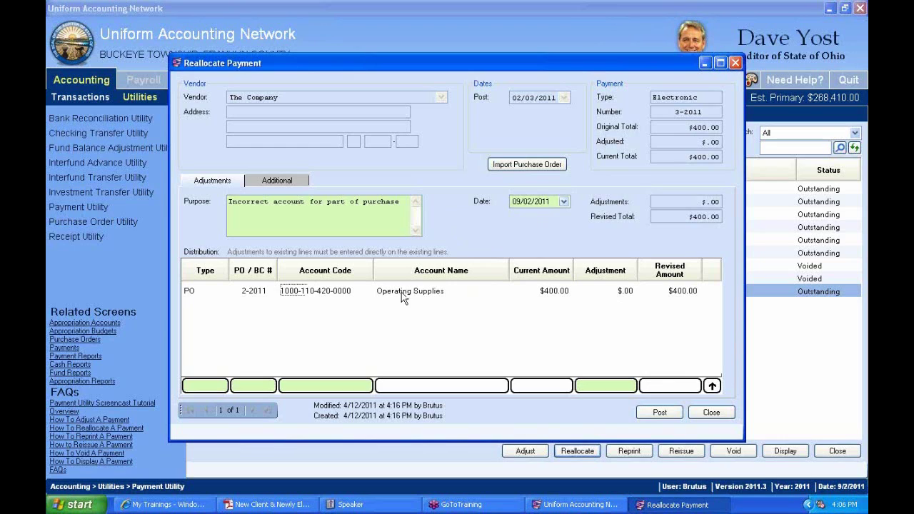
click(613, 291)
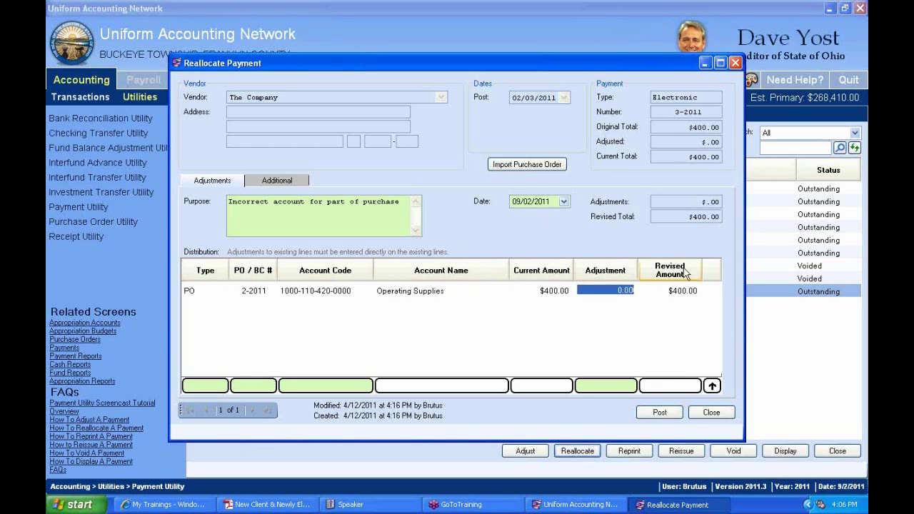
click(386, 291)
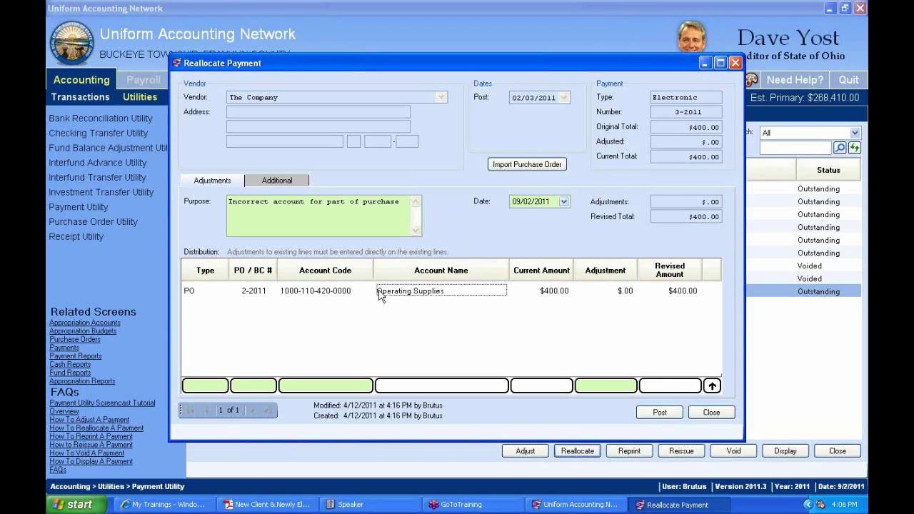
click(616, 292)
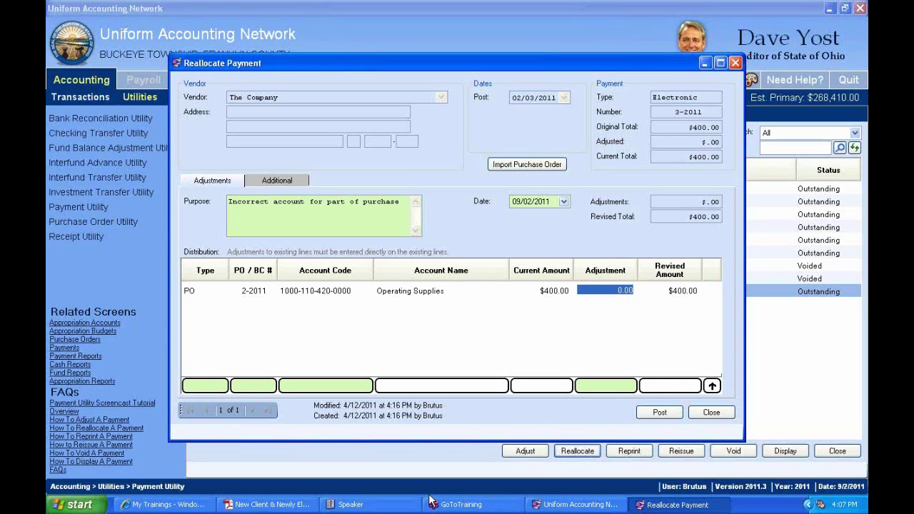
text(-200)
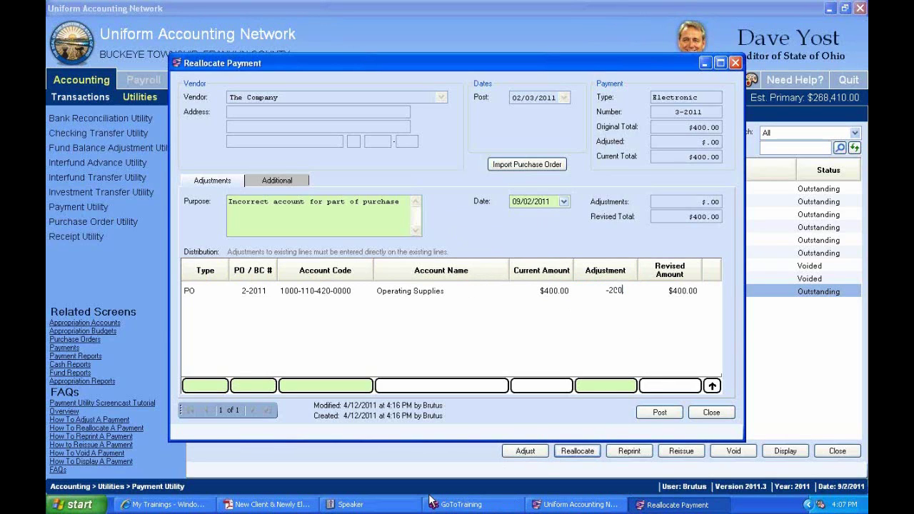
click(691, 294)
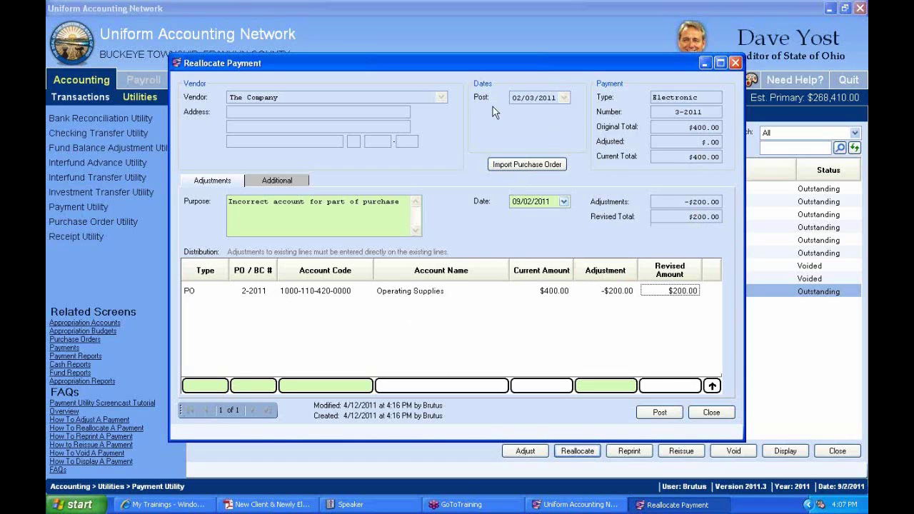
Step: View the type options for a new distribution line, and choose BC Regular 2-2011 as the purchase order to import
click(214, 386)
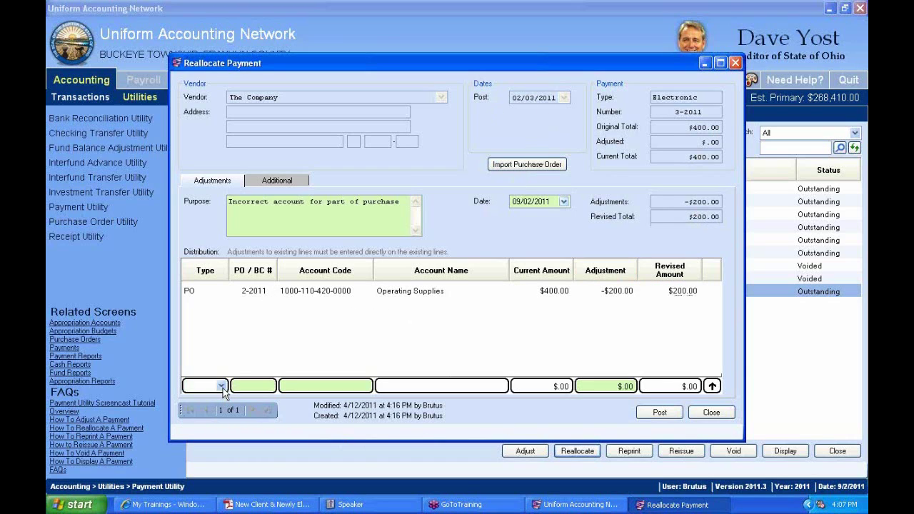
click(222, 386)
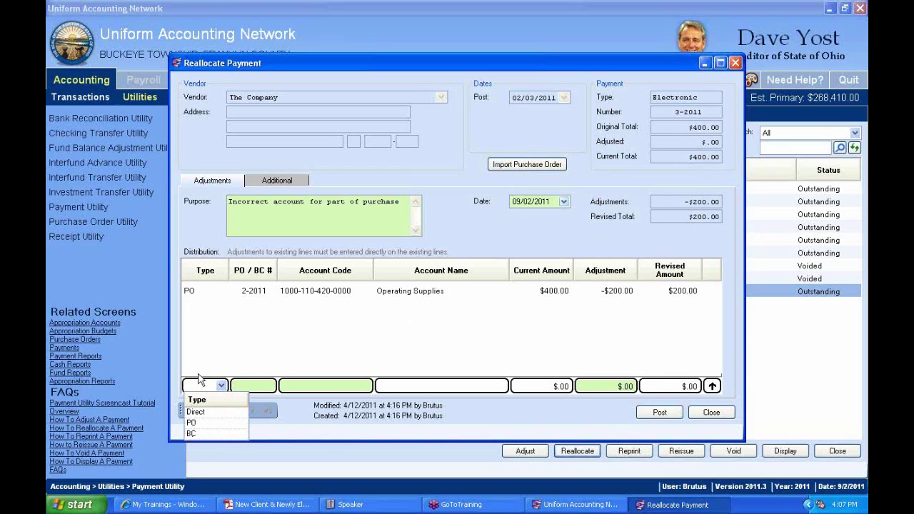
click(513, 167)
click(532, 167)
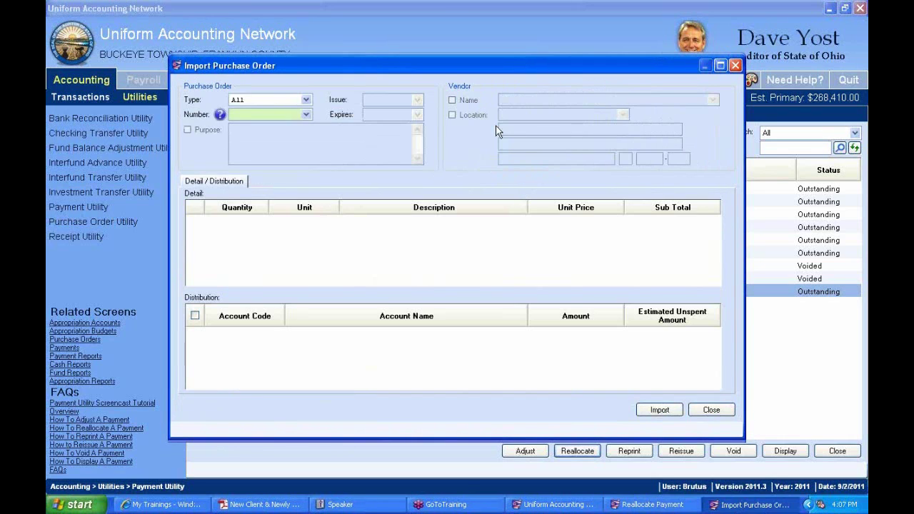
click(307, 114)
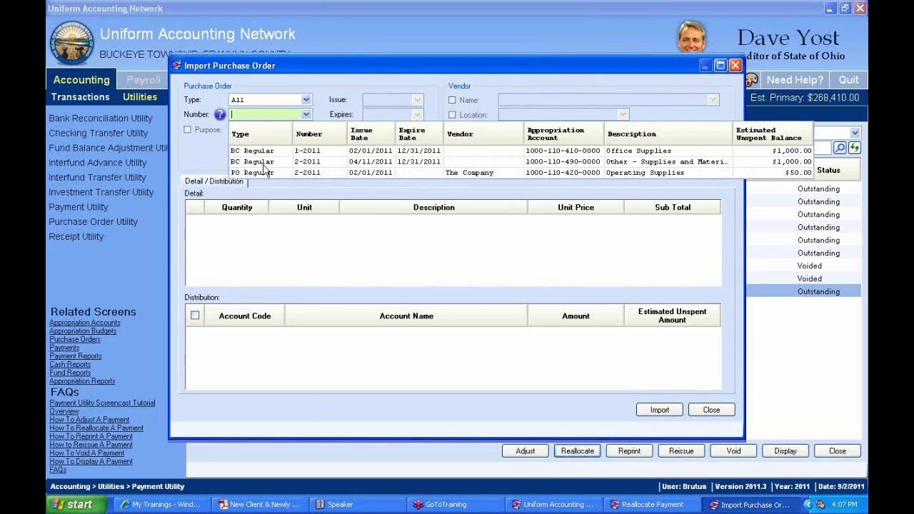
click(315, 162)
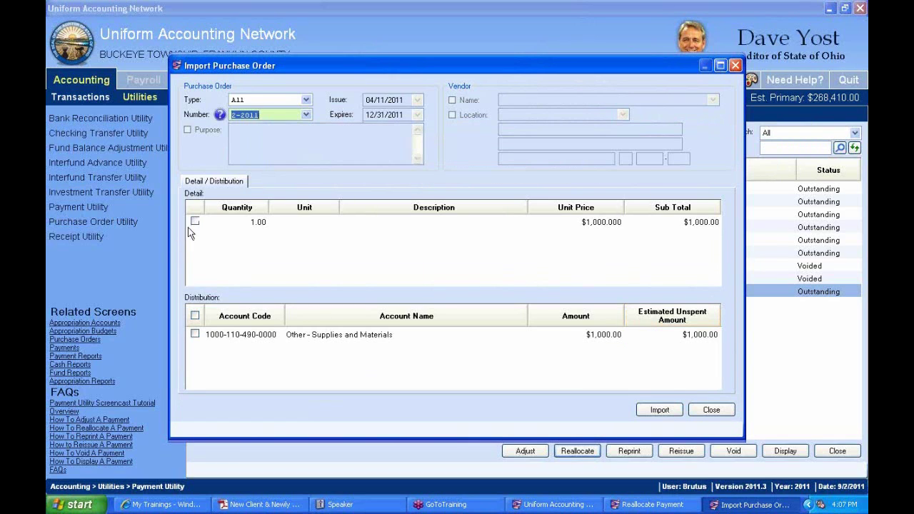
click(194, 225)
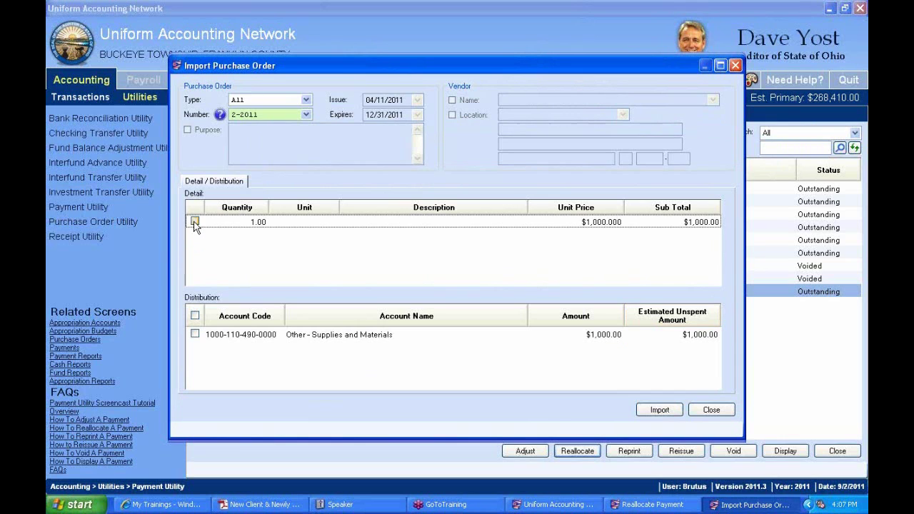
drag(372, 63, 605, 114)
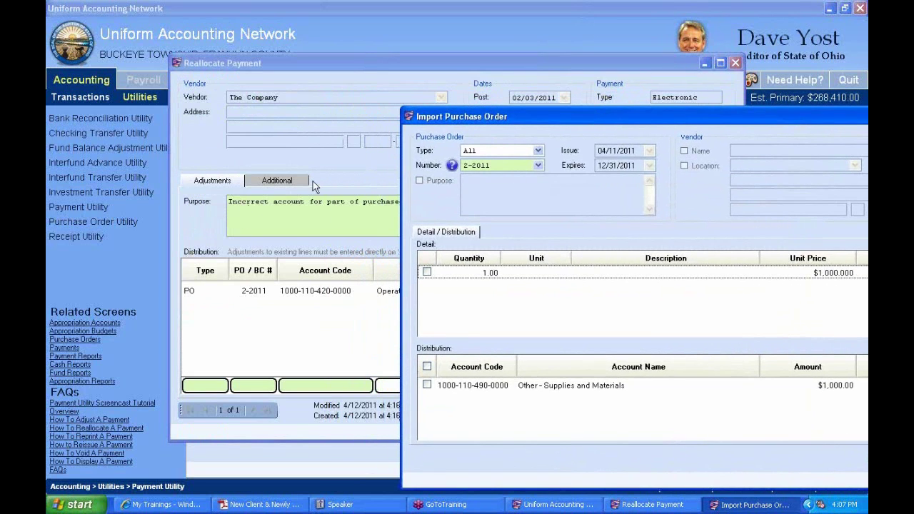
click(427, 385)
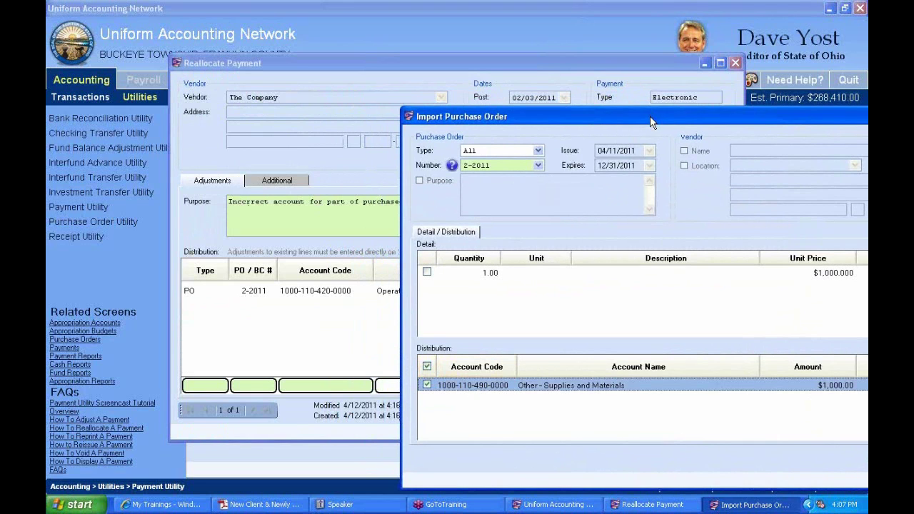
drag(651, 117, 454, 30)
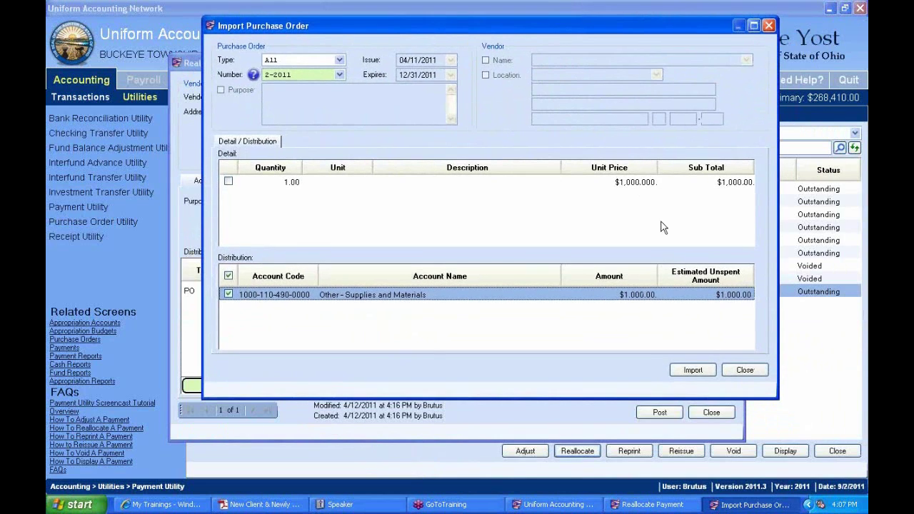
click(692, 374)
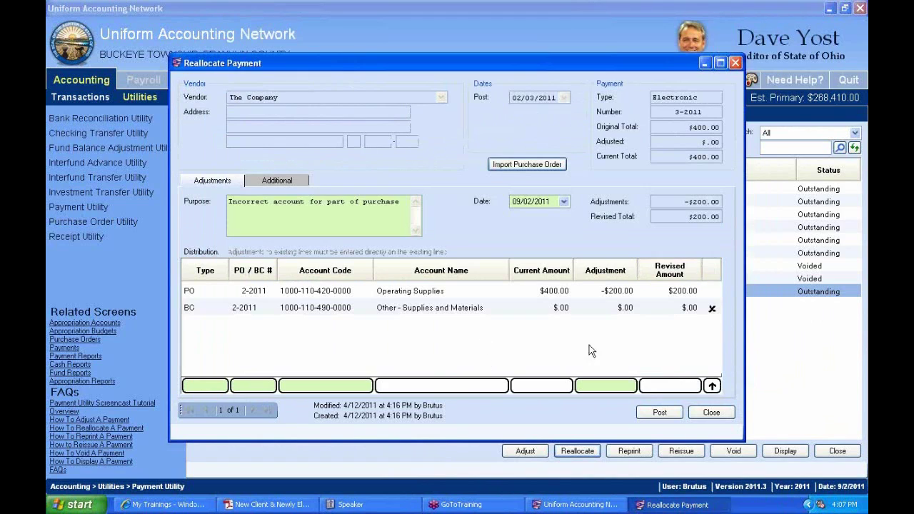
Step: Set the adjustment on the imported Other - Supplies and Materials line to $200.00
click(292, 312)
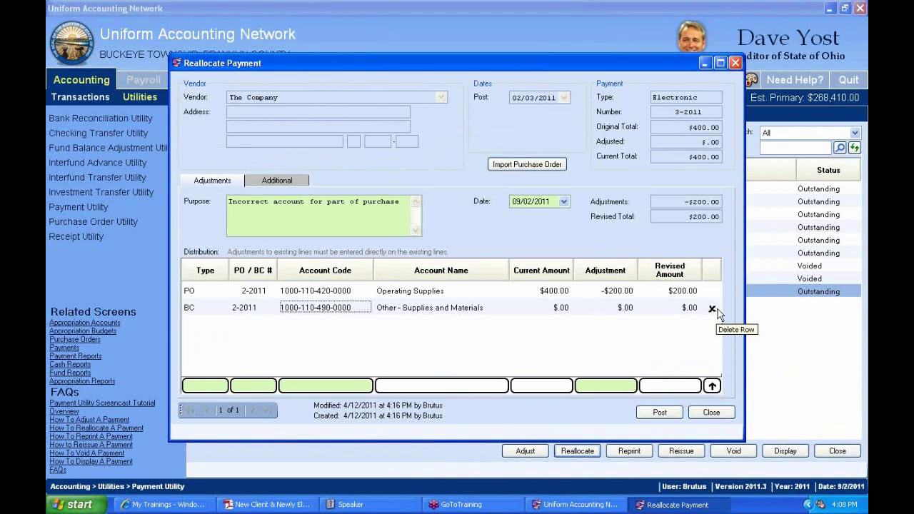
click(630, 313)
click(629, 314)
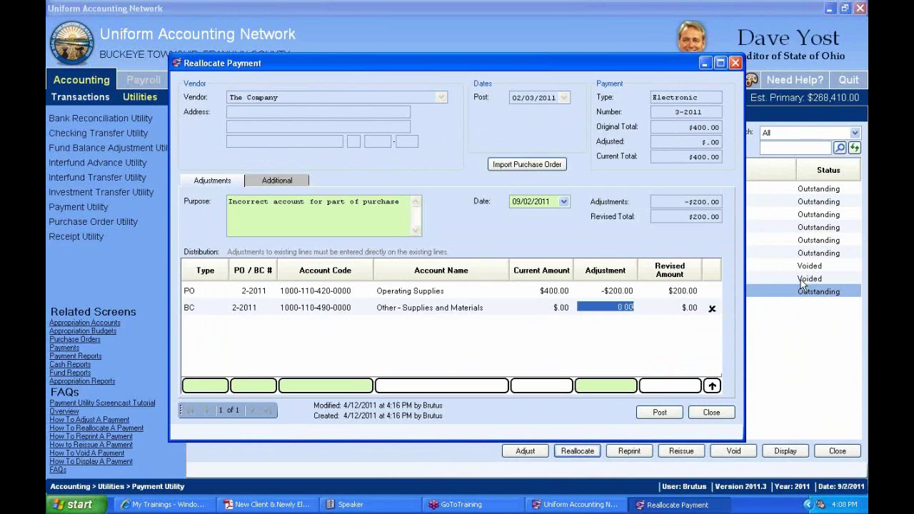
text(200)
key(Up)
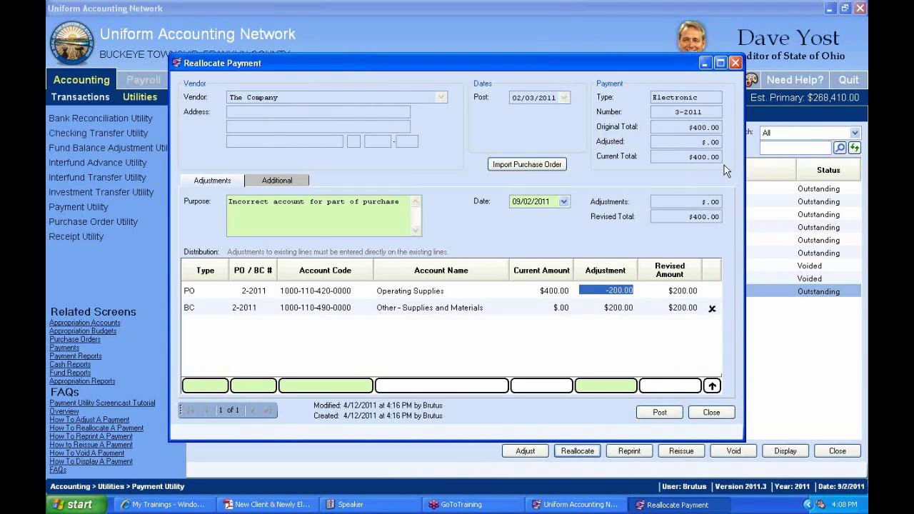
Step: Post the reallocation of payment 3-2011 and decline printing the reallocation report
click(660, 412)
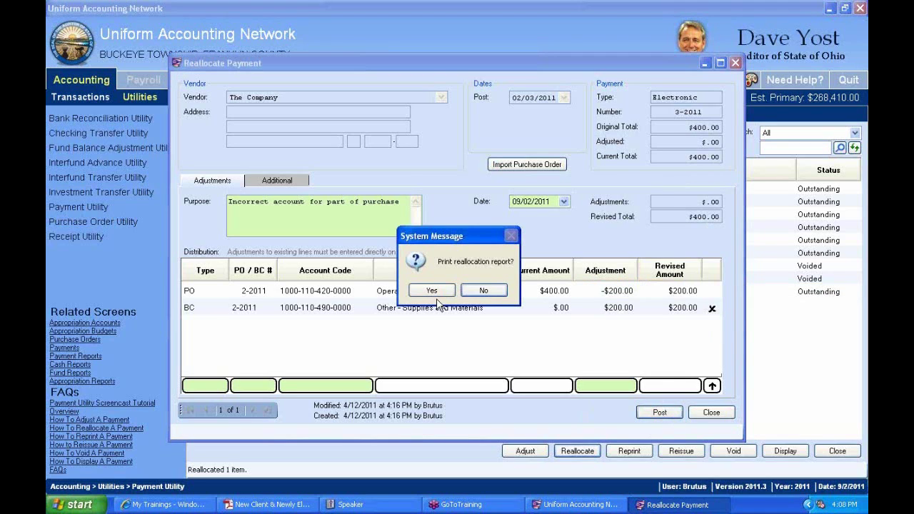
click(432, 291)
click(485, 291)
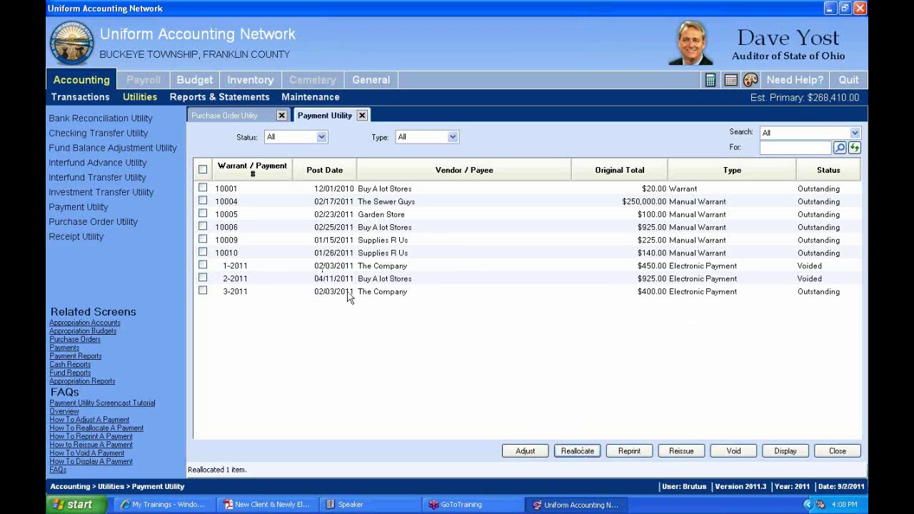
Step: Check the open orders' current balances in the Purchase Order Utility and return to the Payment Utility
click(245, 117)
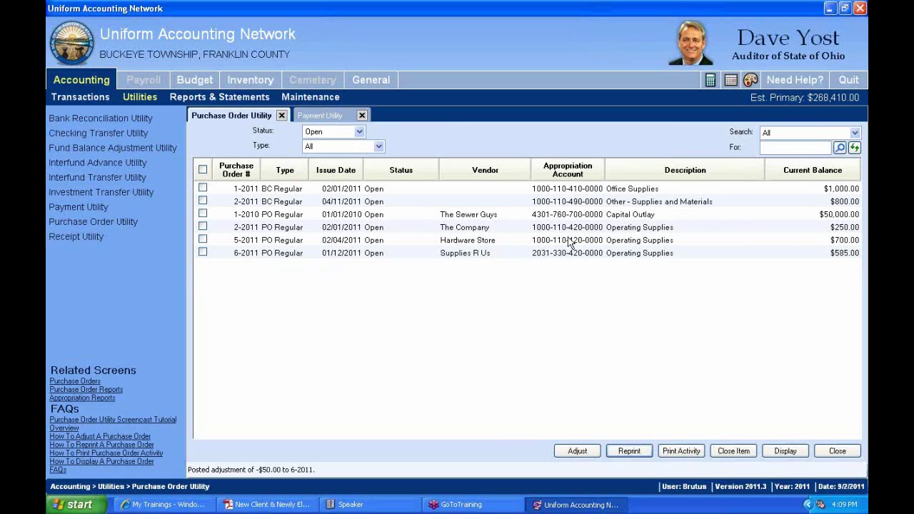
click(319, 118)
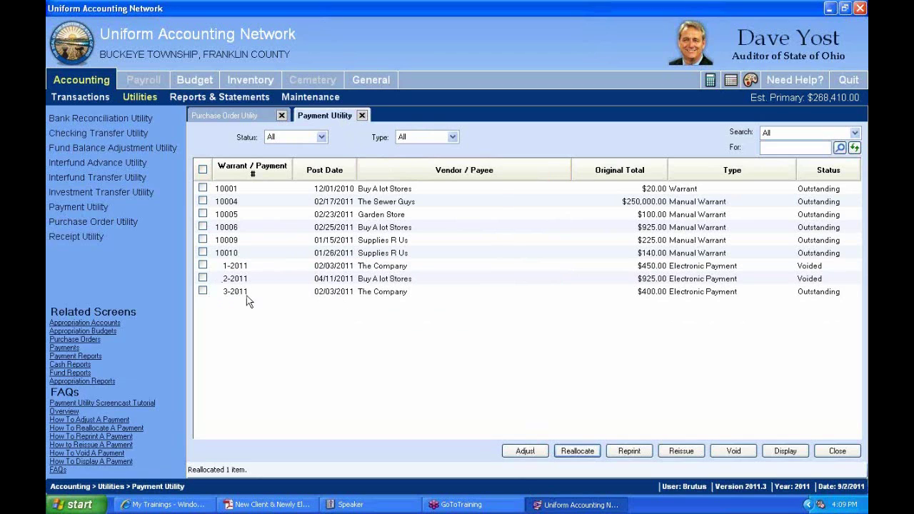
Step: Start adjusting manual warrant 10009 for Supplies R Us with the purpose "Correction" and the date 09/02/2011
click(389, 244)
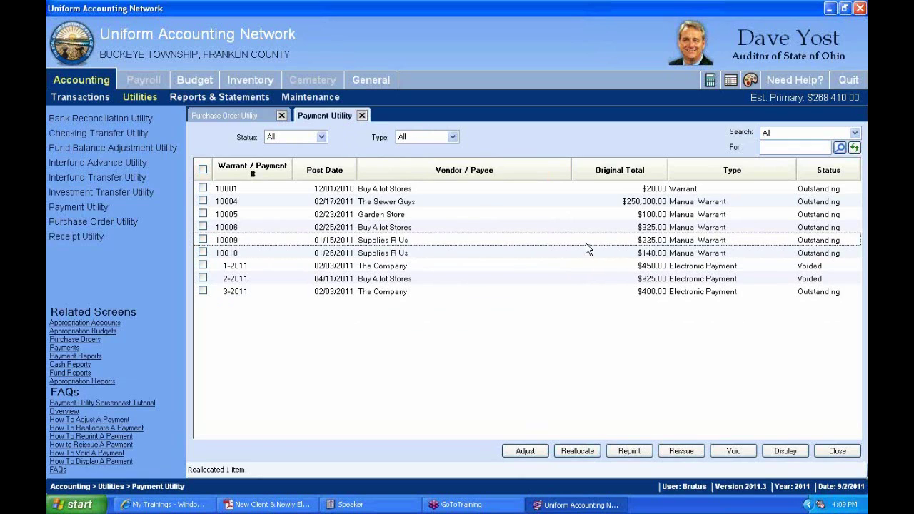
click(203, 241)
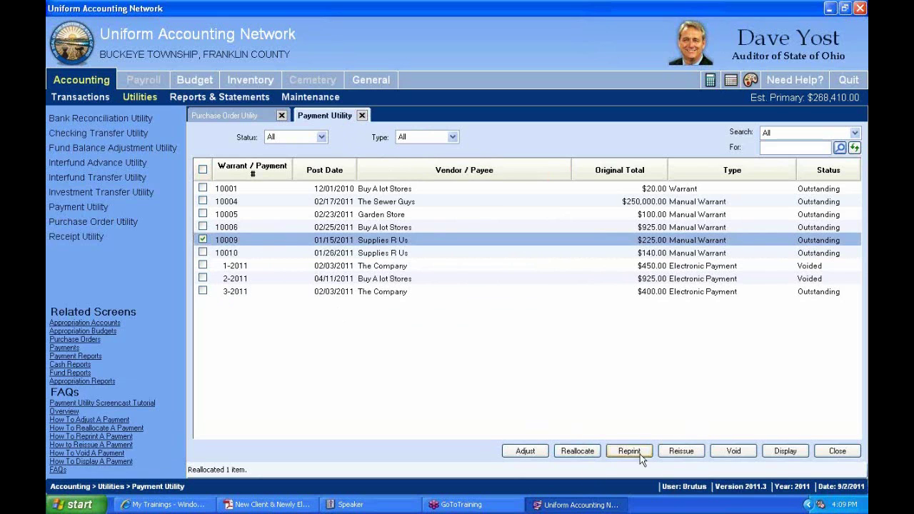
click(525, 452)
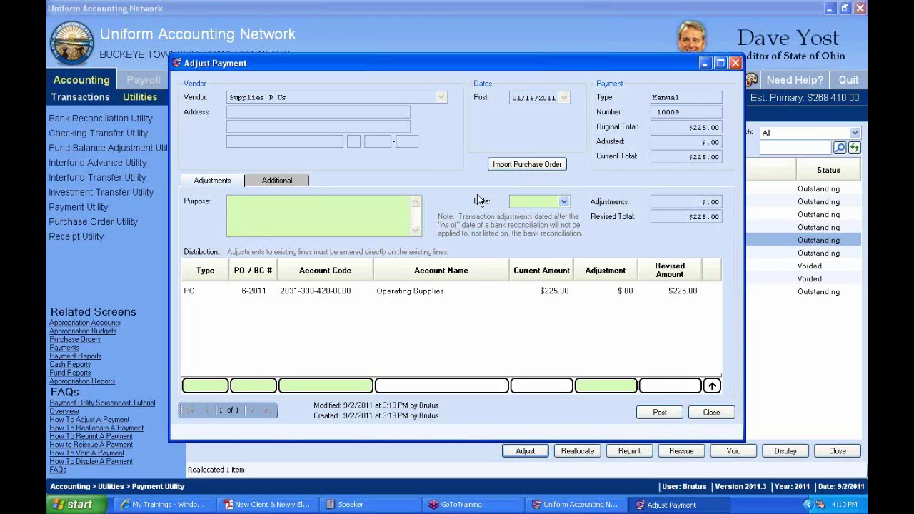
text(Correction)
click(564, 201)
click(465, 304)
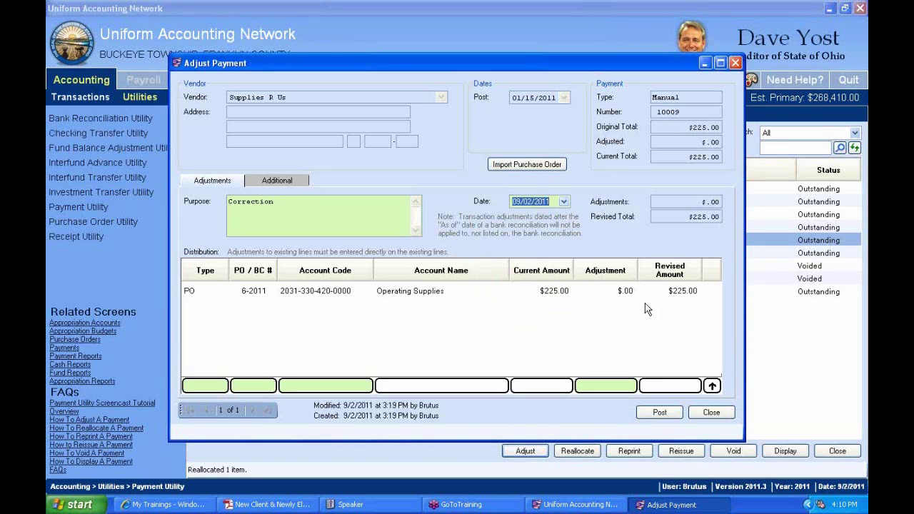
Step: Set the adjustment on warrant 10009's Operating Supplies line to $25.00
click(616, 293)
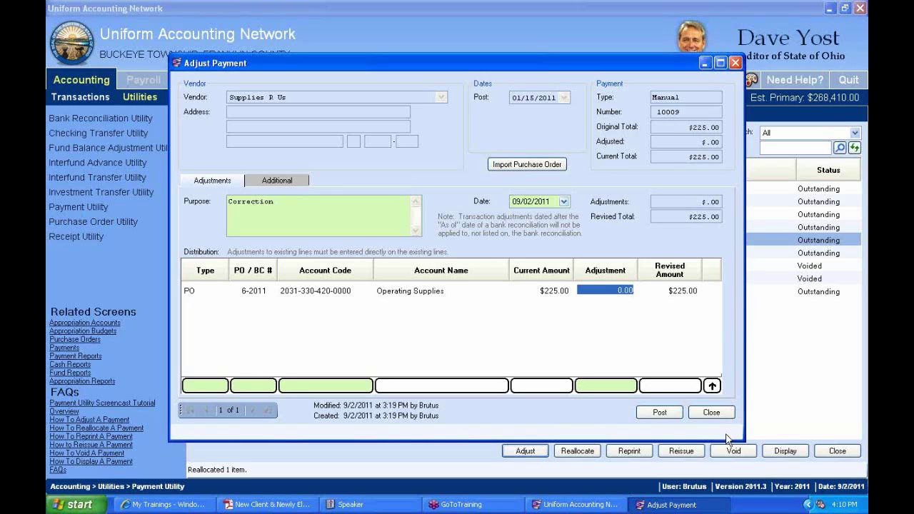
text(25.)
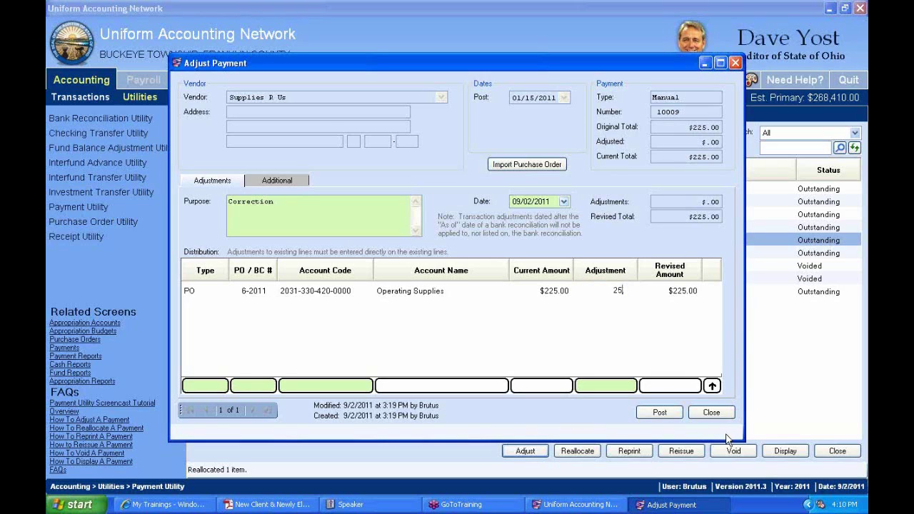
click(563, 292)
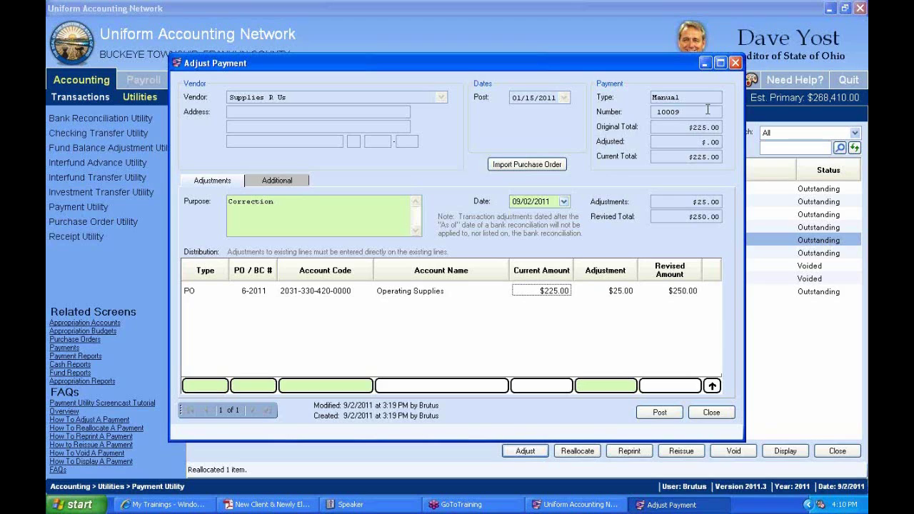
Step: Change the adjustment on warrant 10009's Operating Supplies line to -$20.00
click(620, 291)
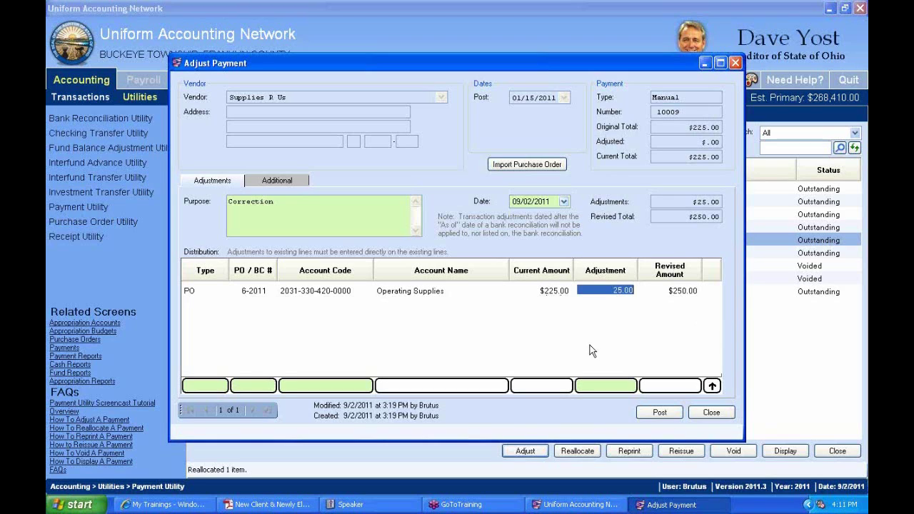
text(-20)
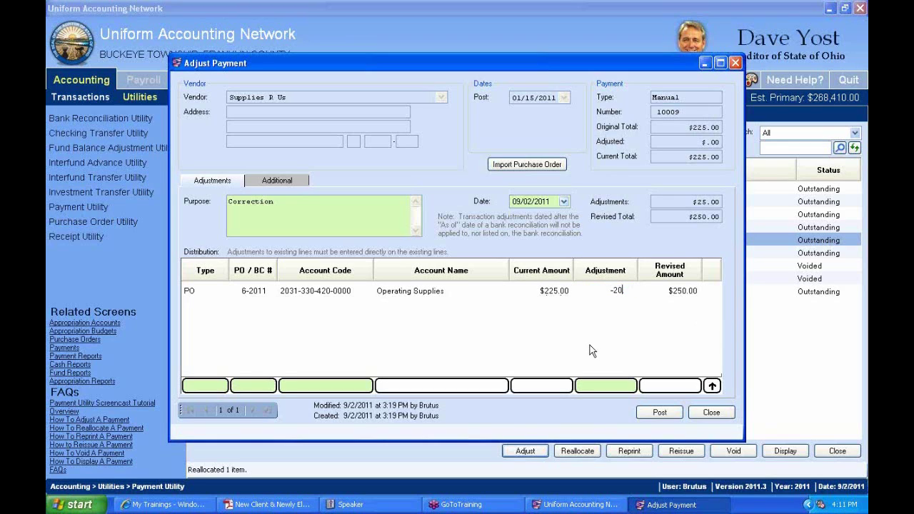
click(677, 293)
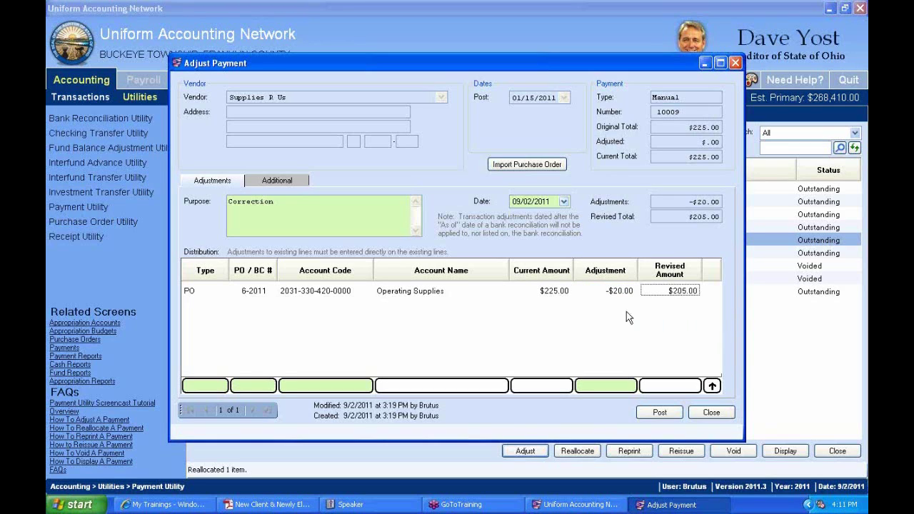
Step: Set the Operating Supplies adjustment to -$25.00 and close the payment adjustment without posting it
click(624, 293)
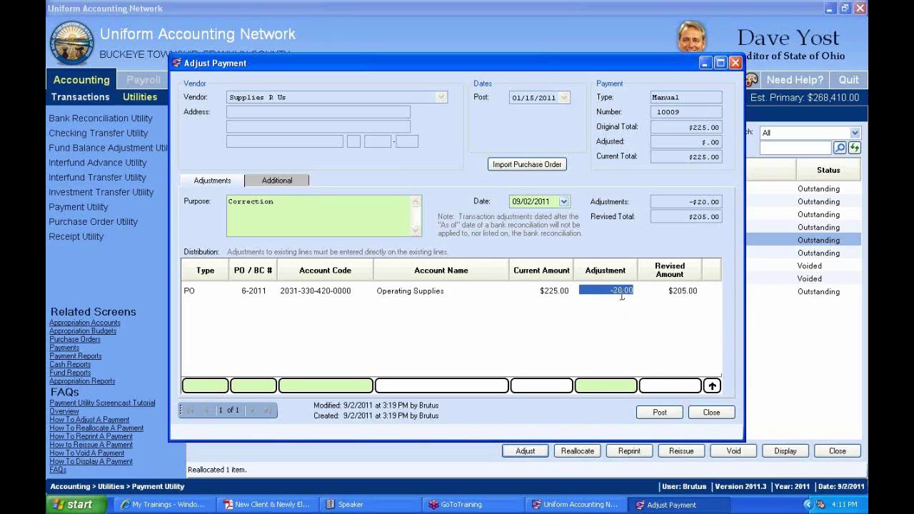
text(-25.)
click(565, 294)
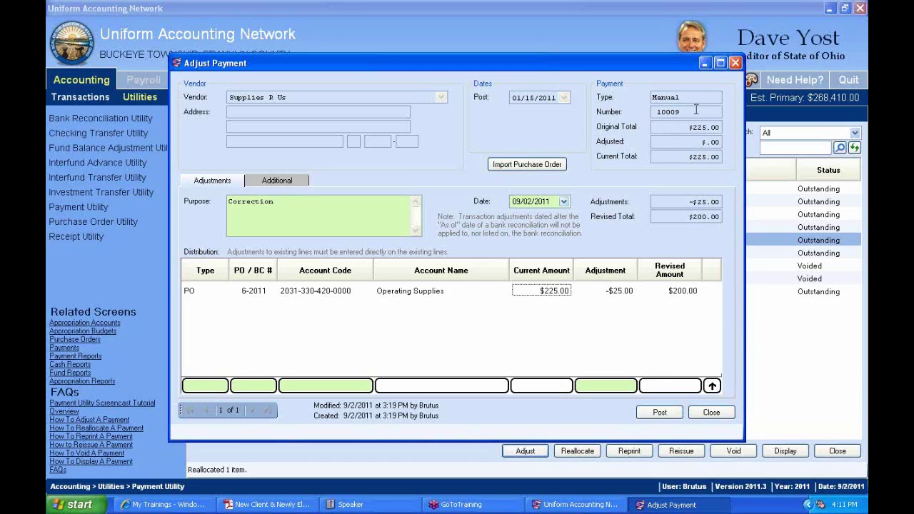
click(725, 414)
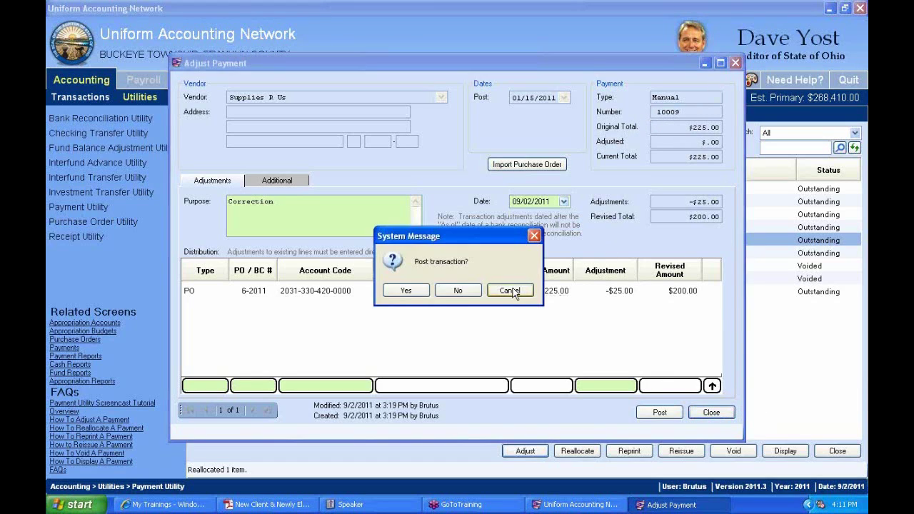
click(466, 298)
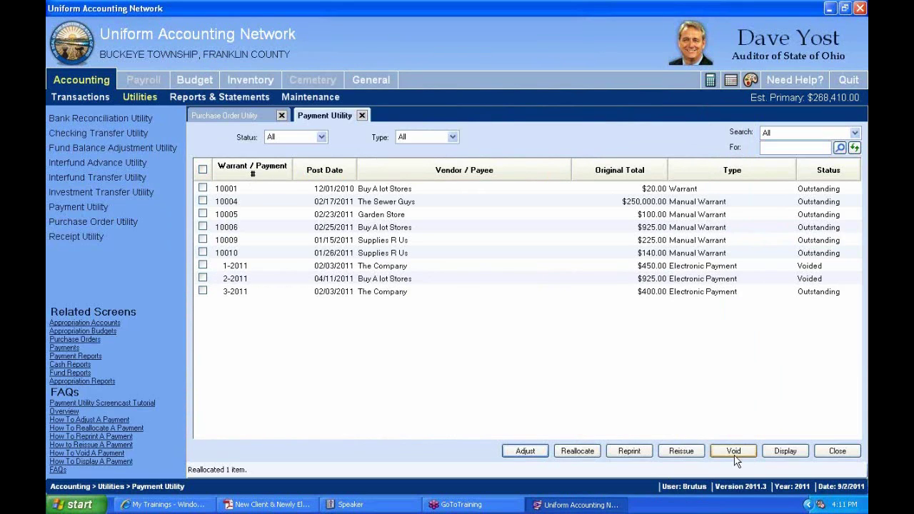
Step: Start voiding manual warrant 10009 with the void date 09/02/2011, and cancel before confirming the void
click(687, 266)
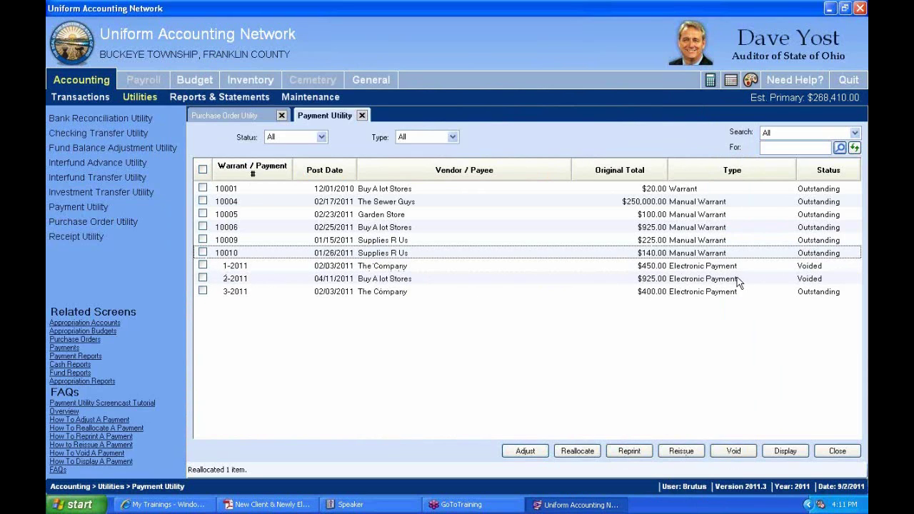
click(230, 256)
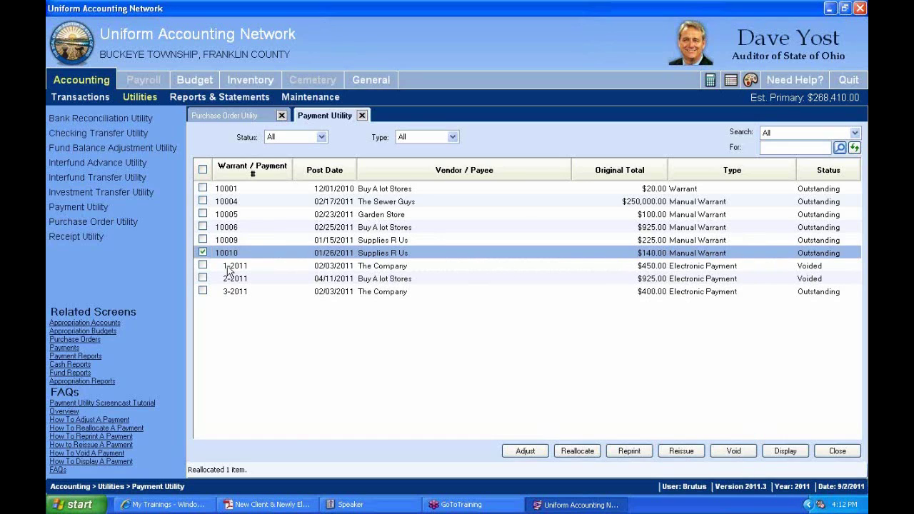
click(203, 240)
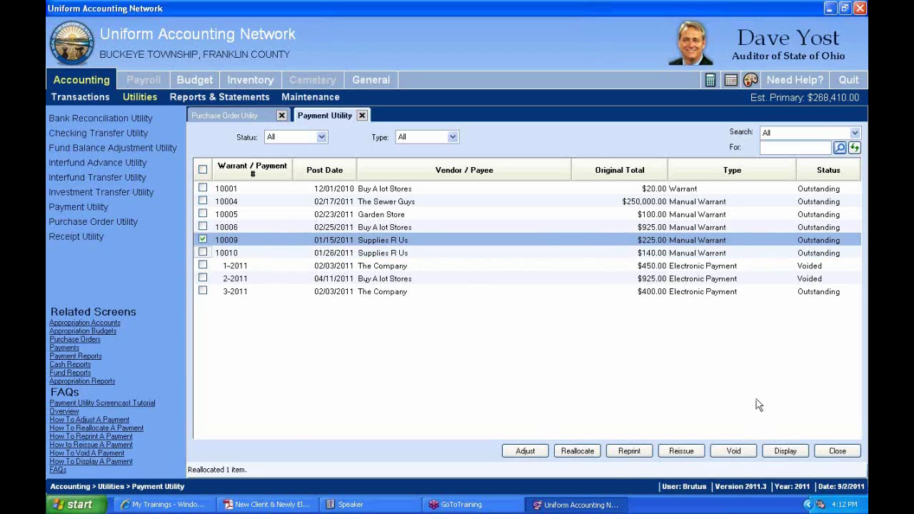
click(734, 452)
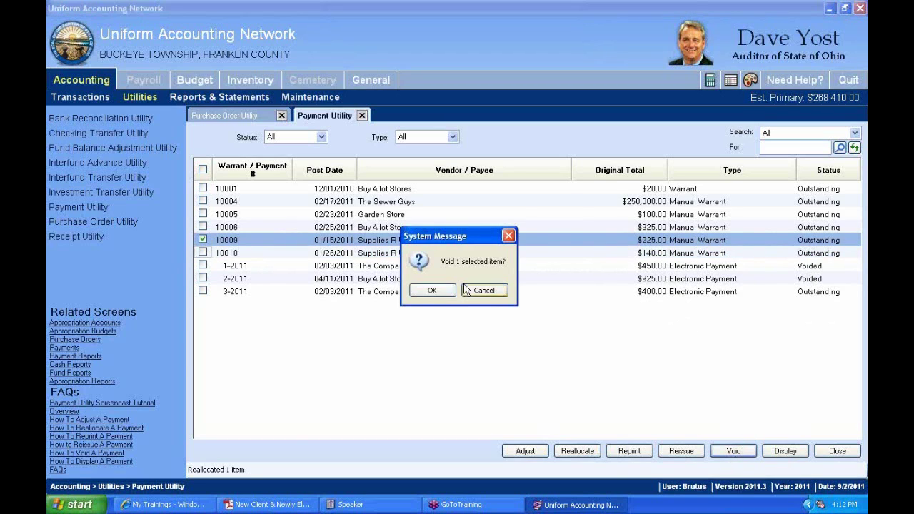
click(437, 298)
click(493, 219)
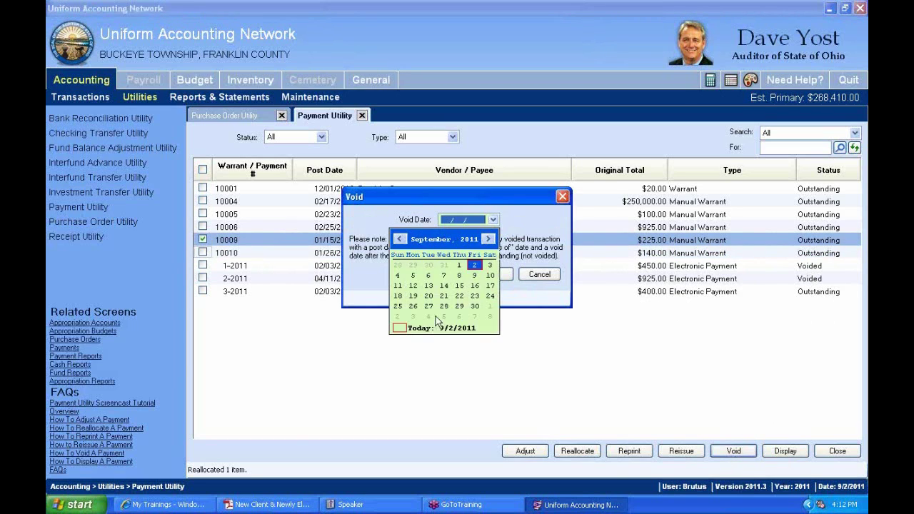
click(409, 330)
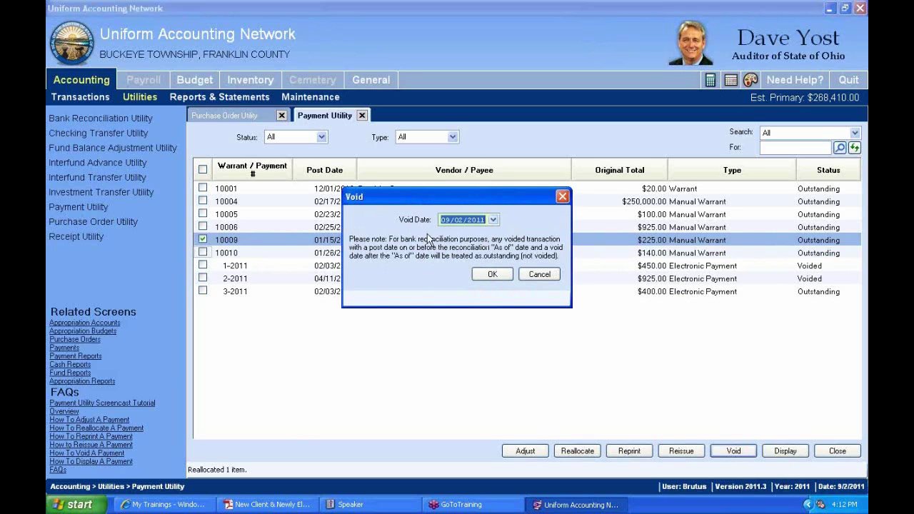
click(540, 275)
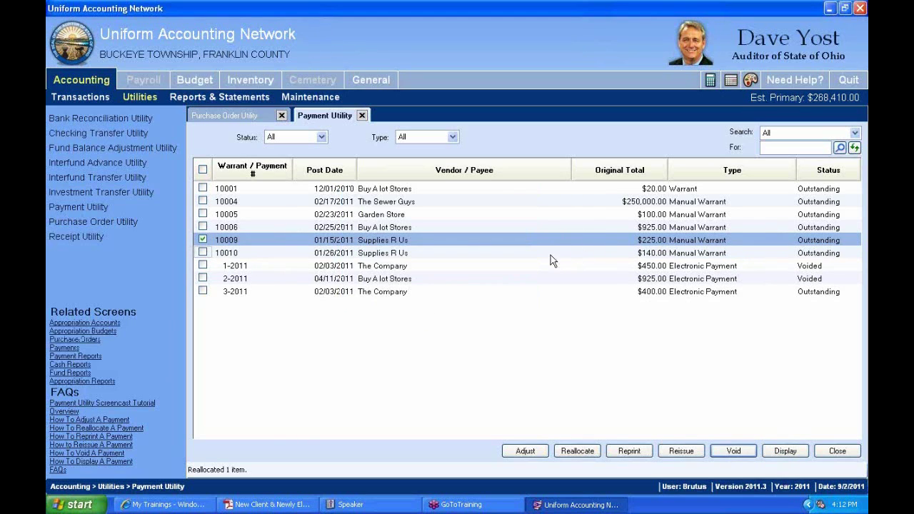
Step: Void manual warrant 10009 for Supplies R Us with the void date 09/02/2011 and check its status
click(203, 252)
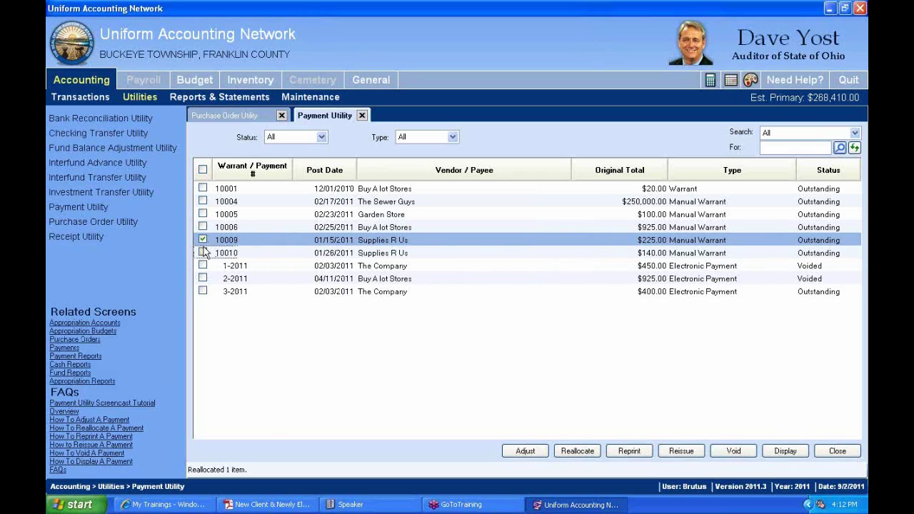
click(203, 252)
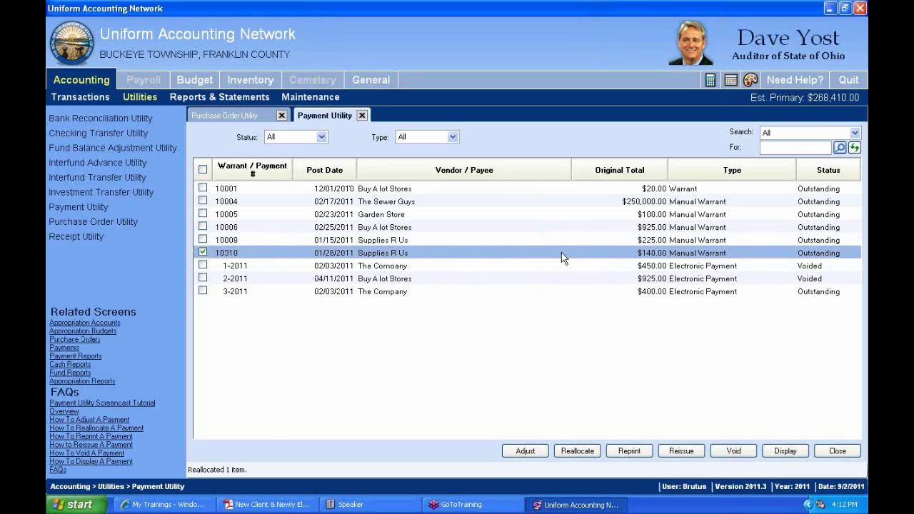
click(206, 243)
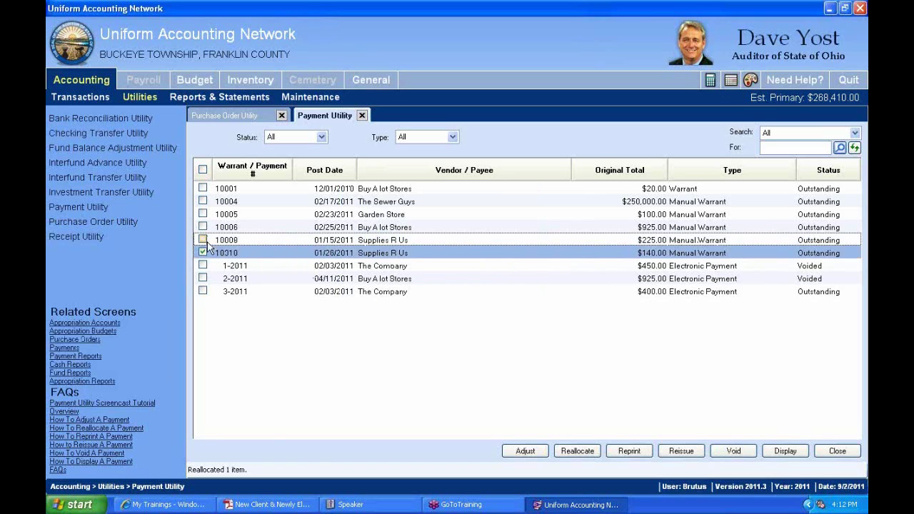
click(734, 450)
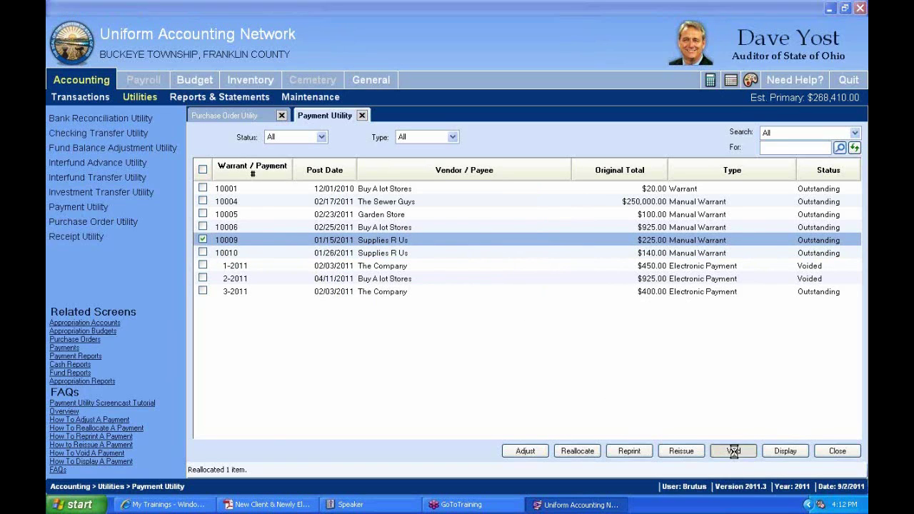
click(432, 292)
click(493, 220)
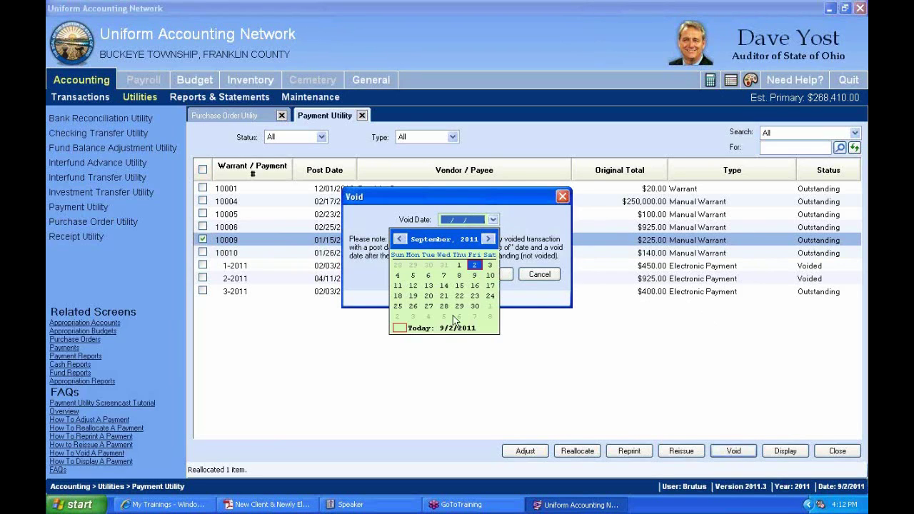
click(409, 328)
click(494, 275)
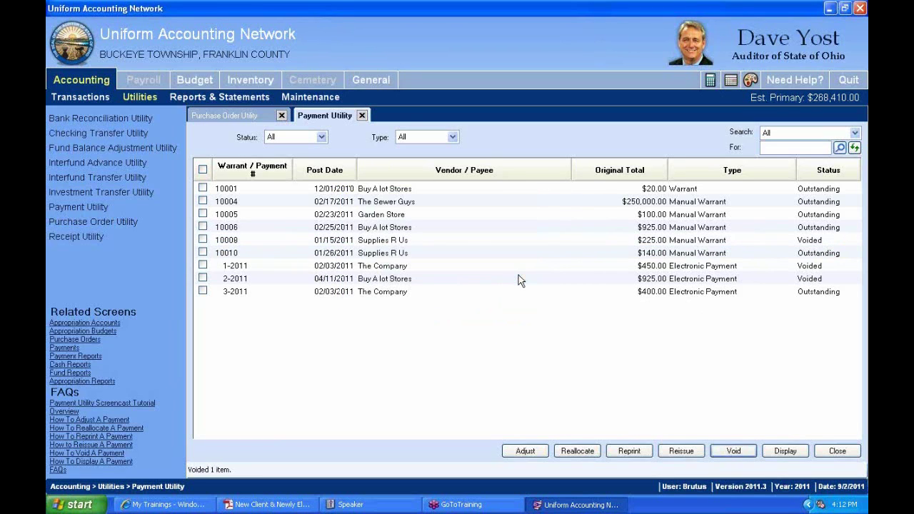
click(795, 241)
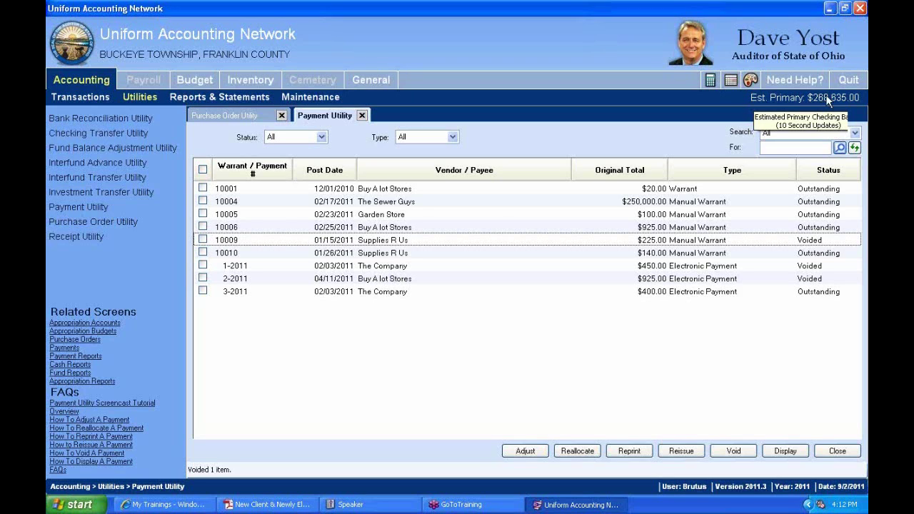
Step: Open the Payments transaction screen to view its posting and printing options, and close it again
click(81, 98)
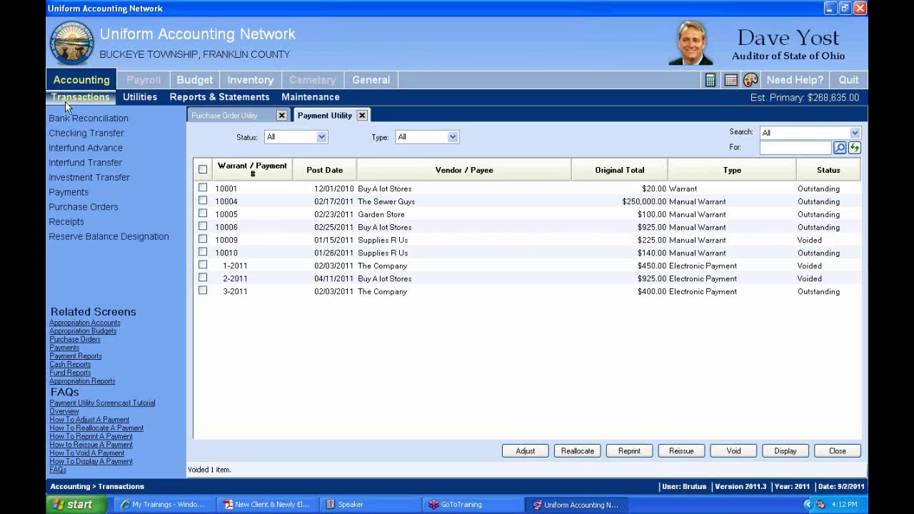
click(71, 192)
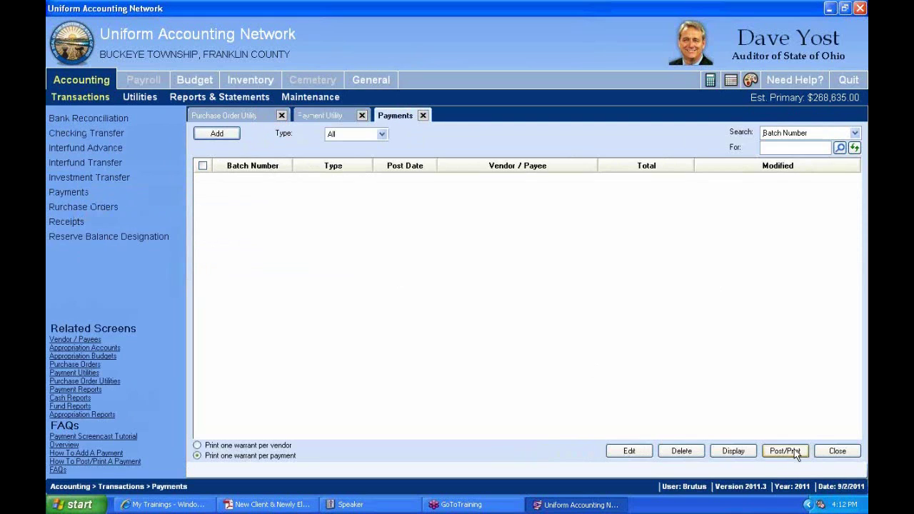
click(422, 116)
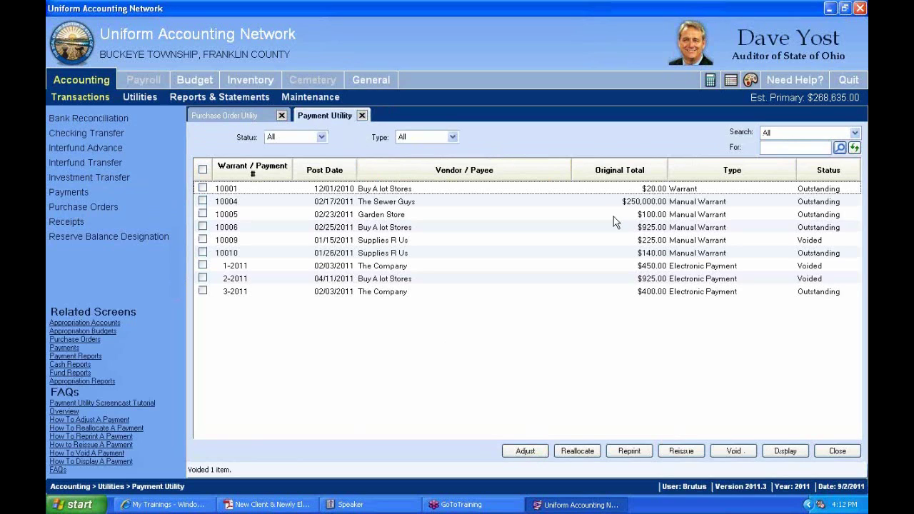
Step: Display the details of manual warrant 10010 for Supplies R Us and close the display
click(607, 256)
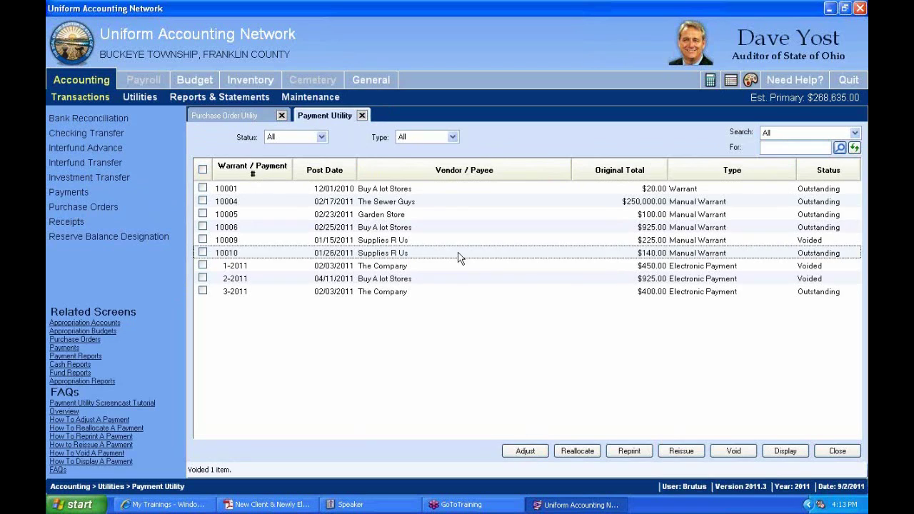
click(203, 252)
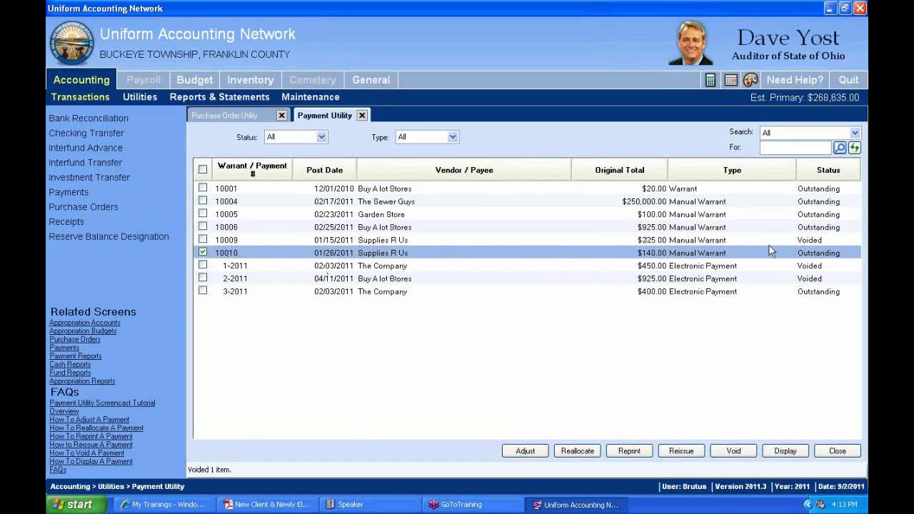
click(783, 452)
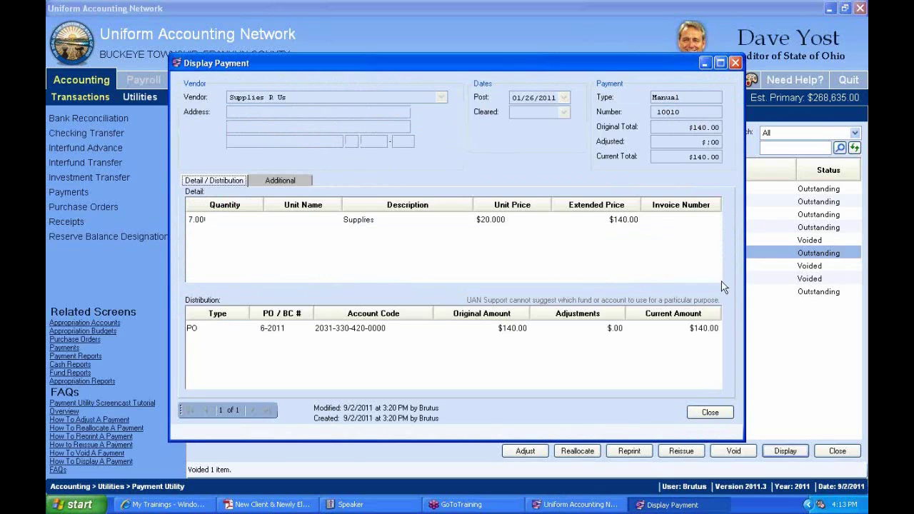
click(712, 414)
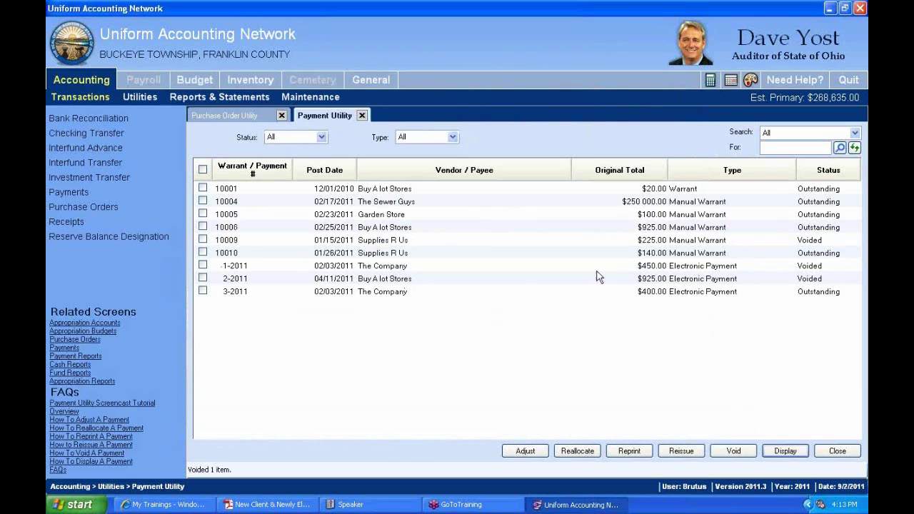
Step: Try to reprint manual warrant 10010 for Supplies R Us
click(203, 253)
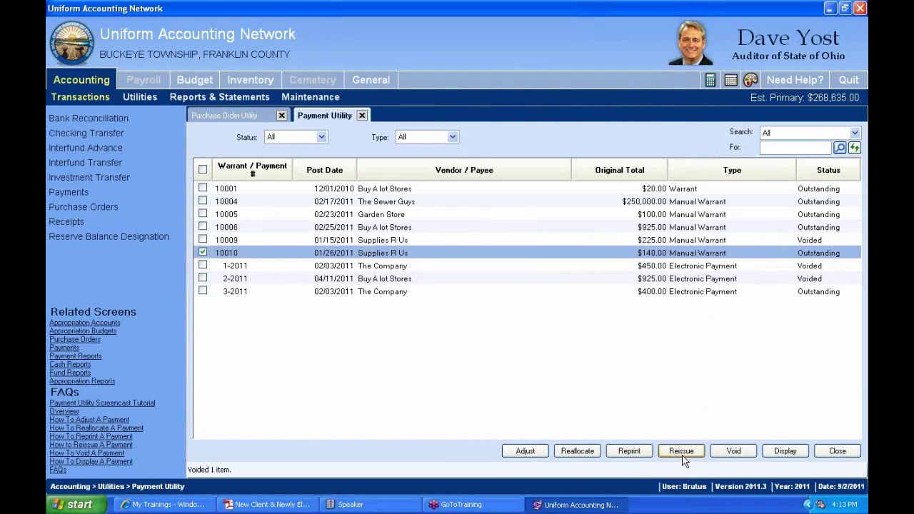
click(716, 268)
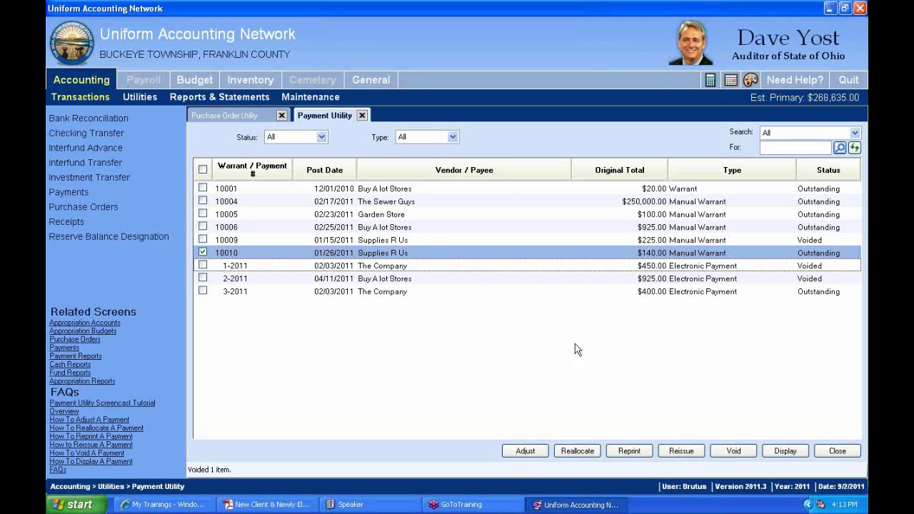
click(689, 452)
click(629, 451)
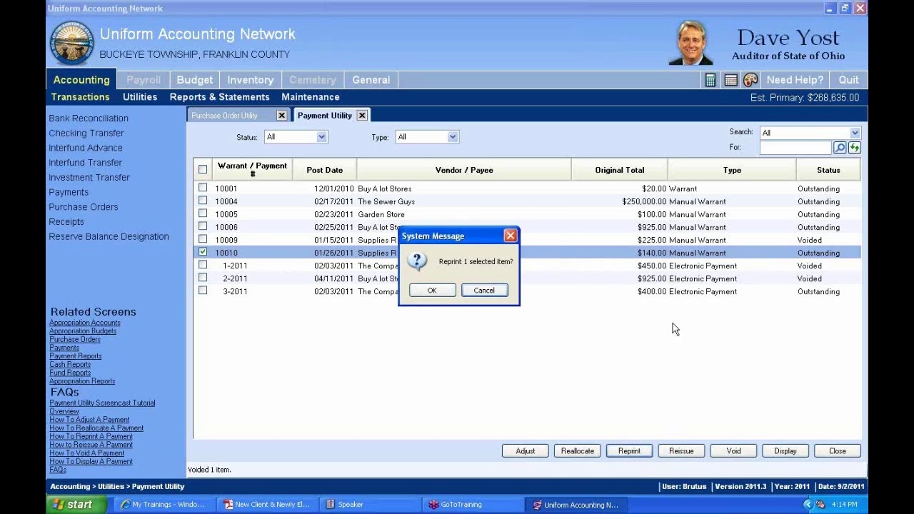
click(433, 291)
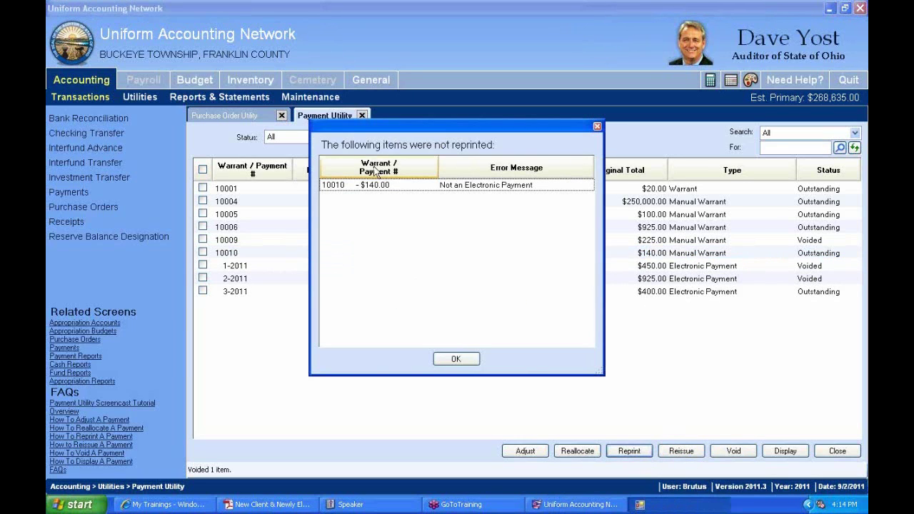
click(455, 359)
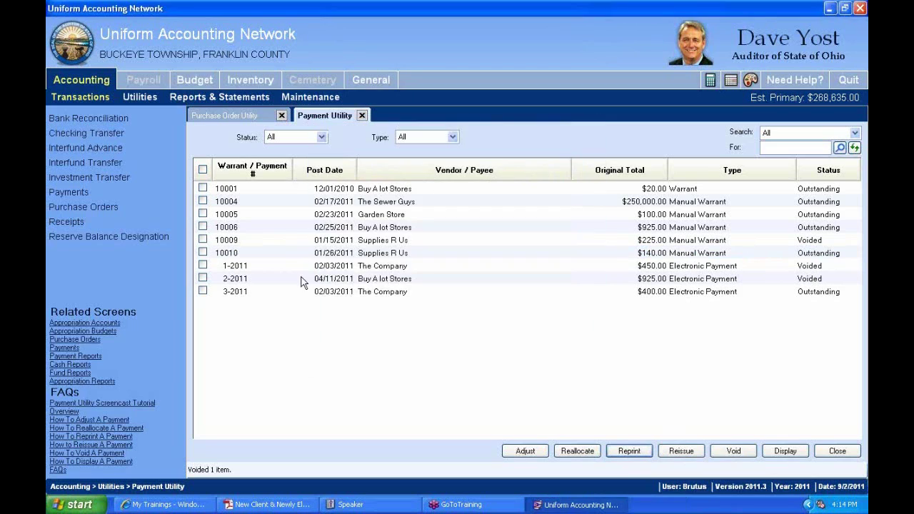
Step: Void manual warrant 10010 and reissue it as warrant 10012 dated 09/02/2011, printing it on the Training - Does Not Print printer
click(203, 253)
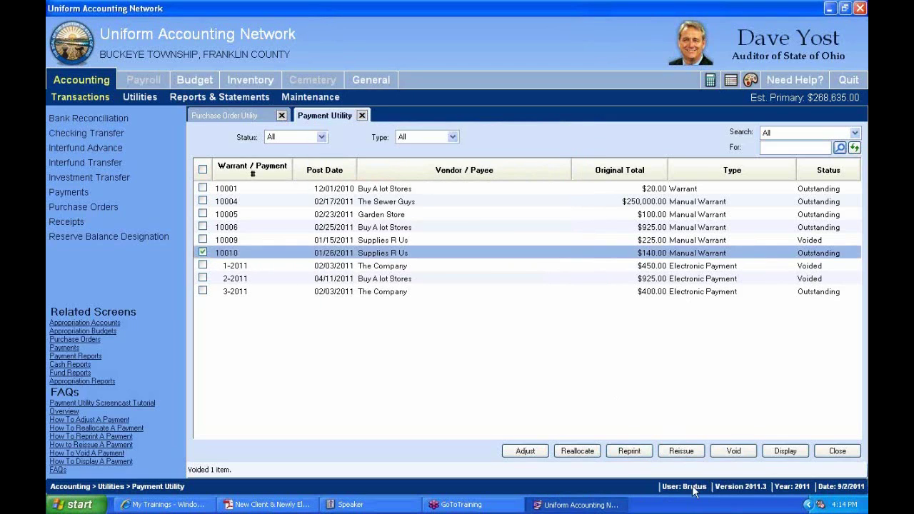
click(664, 454)
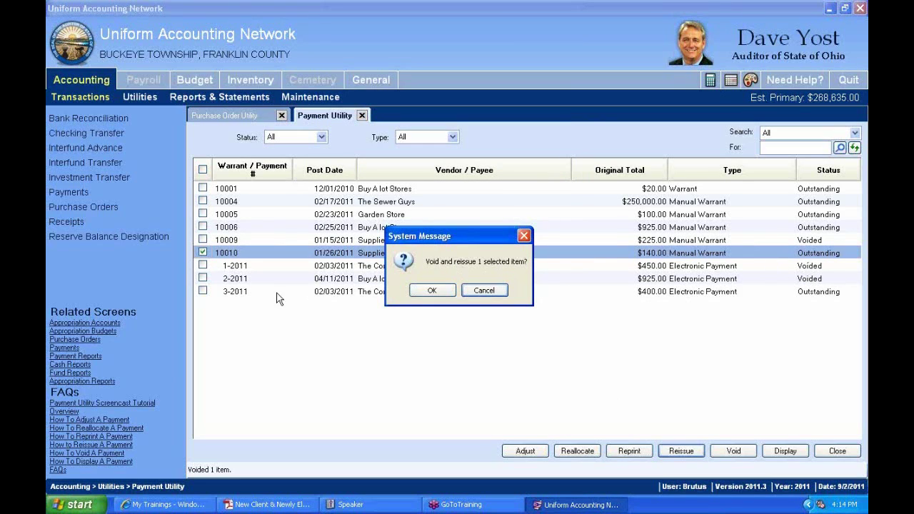
click(431, 291)
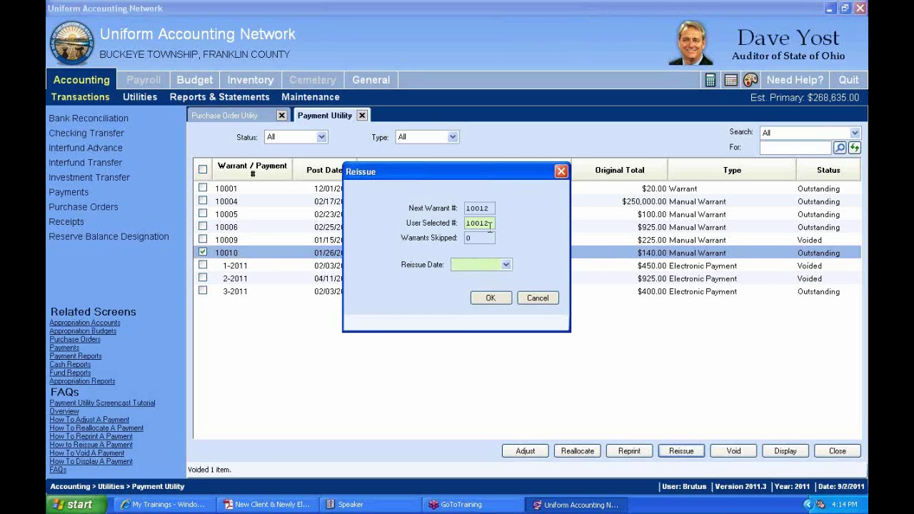
click(506, 265)
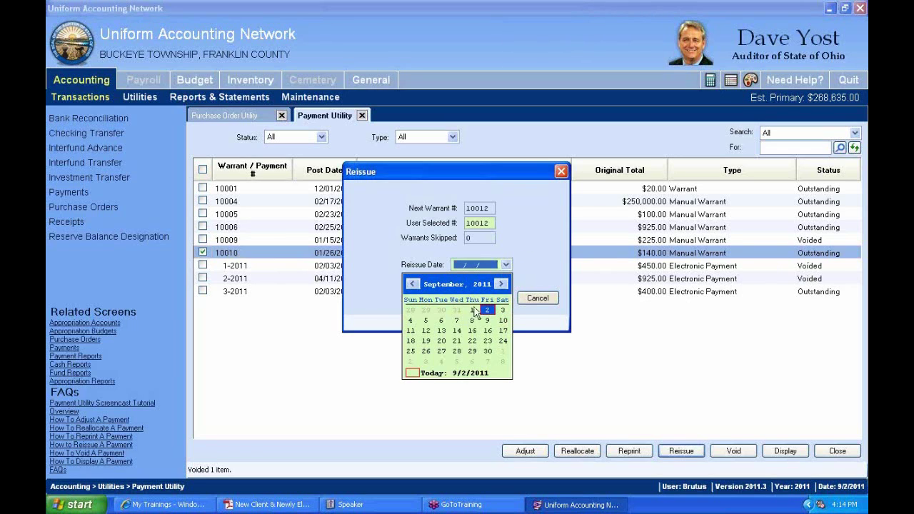
click(489, 311)
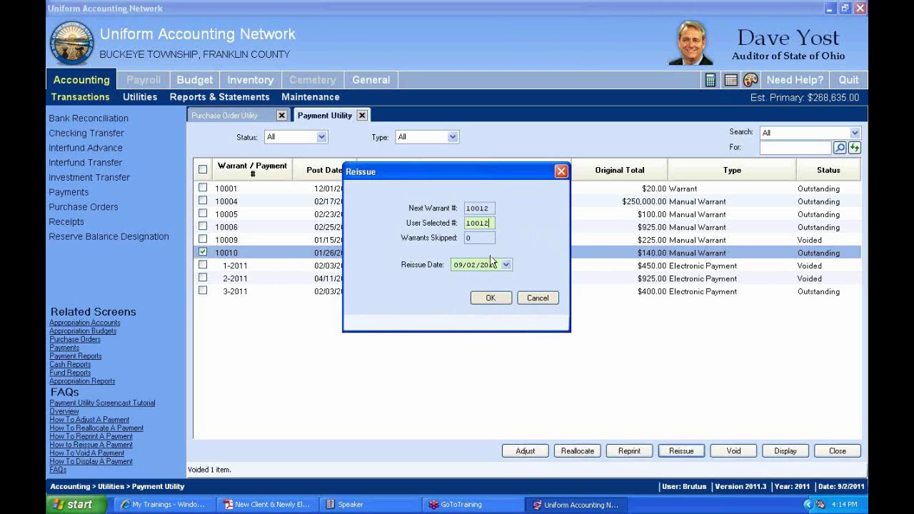
drag(493, 224, 460, 220)
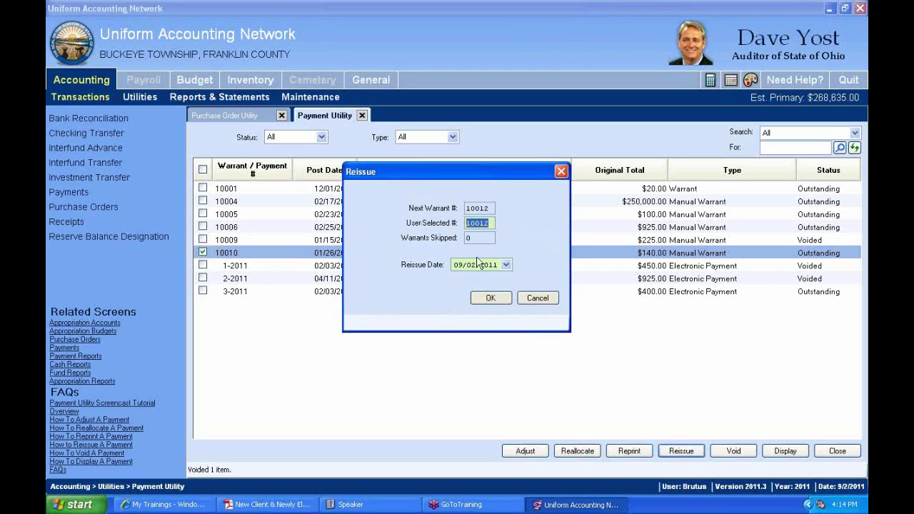
click(491, 300)
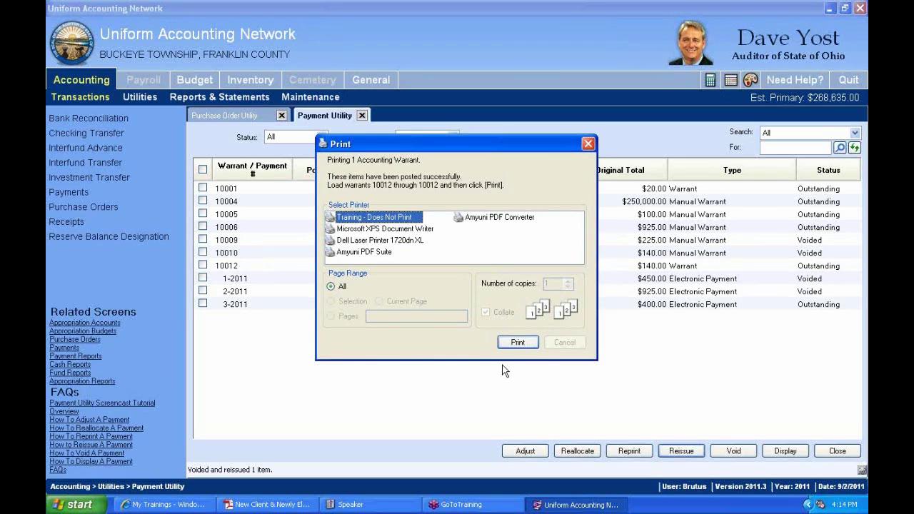
click(518, 343)
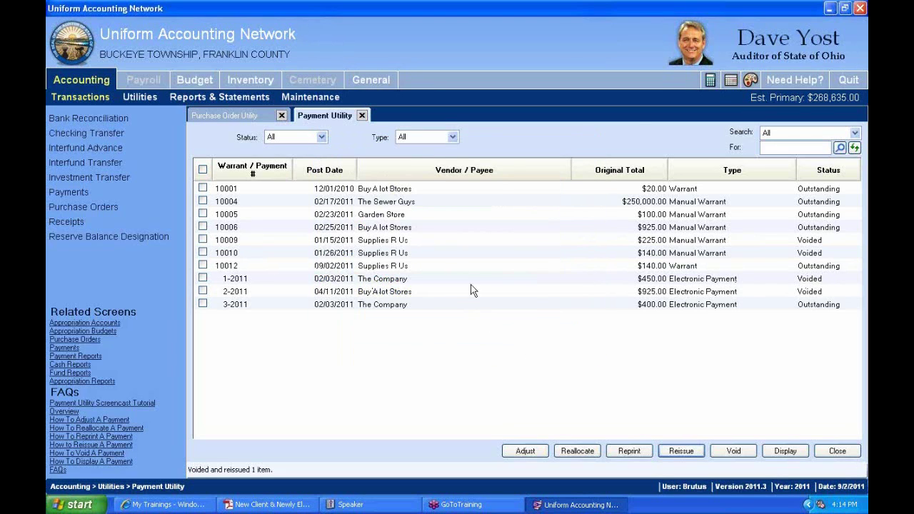
Step: Check the entries for warrants 10010 and 10012 in the payment list, and close the Payment Utility
click(237, 254)
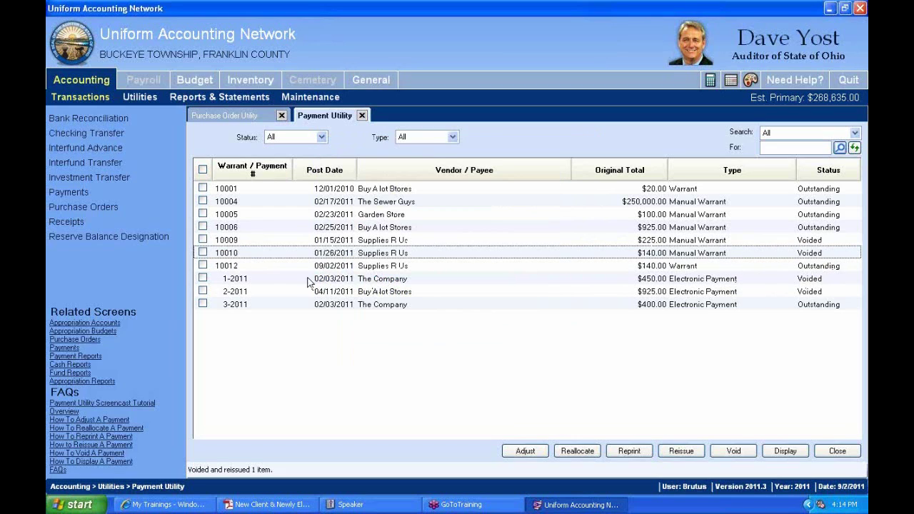
click(202, 265)
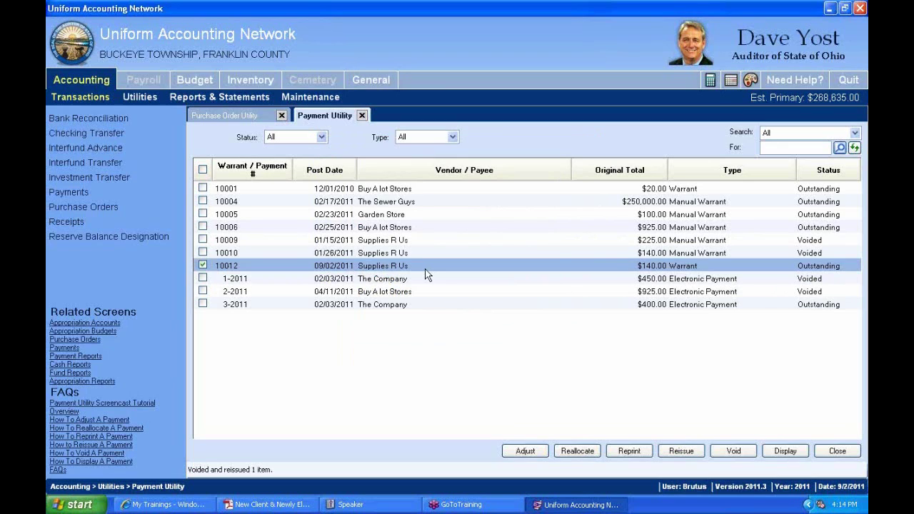
click(203, 265)
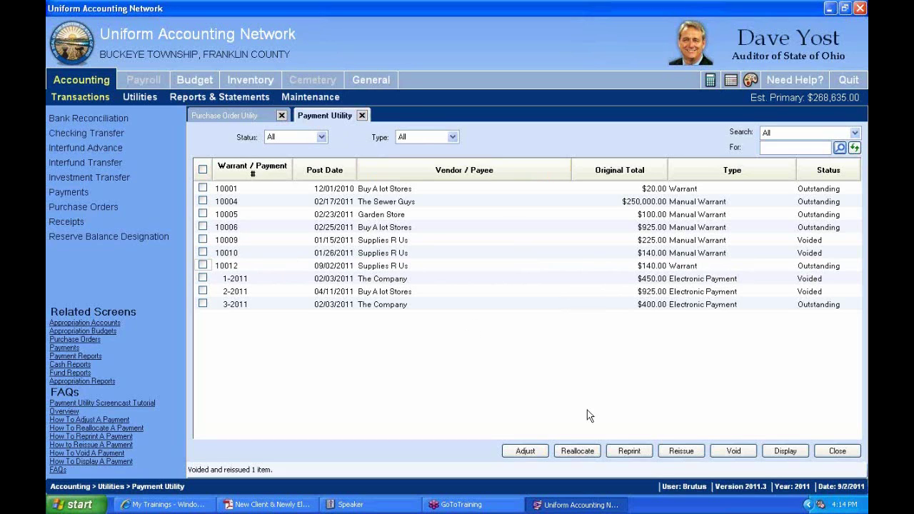
click(362, 115)
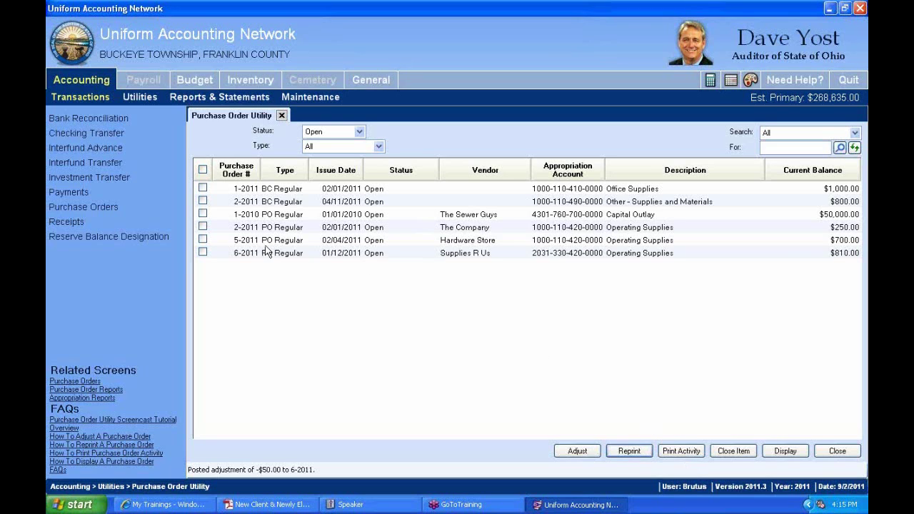
Step: Print the activity of purchase order 2-2011 for The Company on the Training - Does Not Print printer, and deselect the order
click(202, 227)
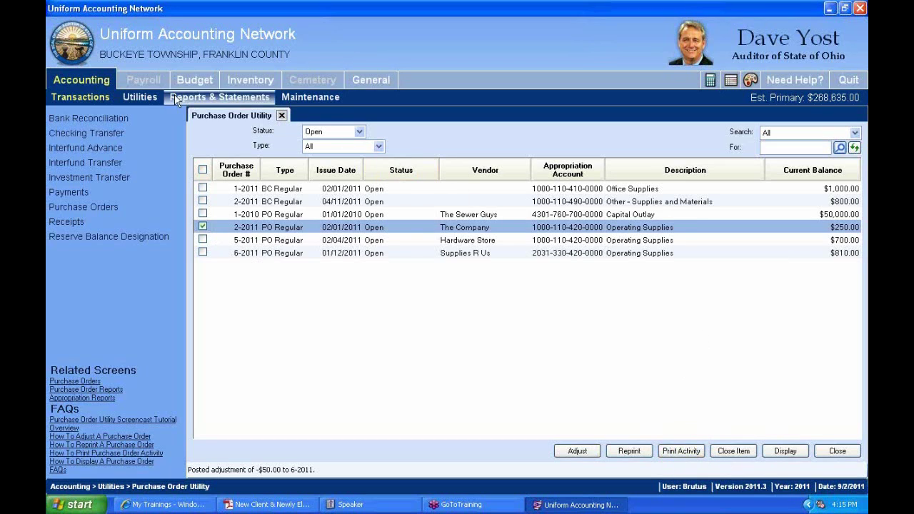
click(215, 102)
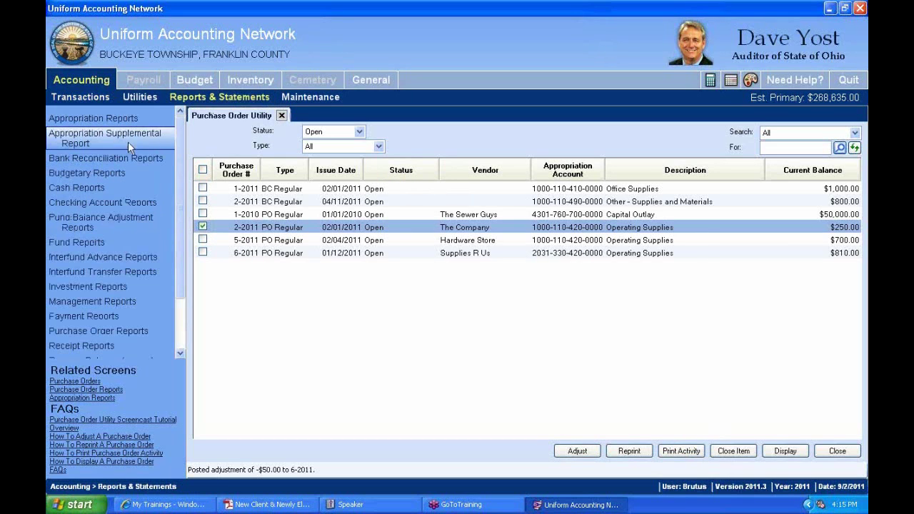
scroll(178, 153, down, 2)
scroll(198, 214, up, 2)
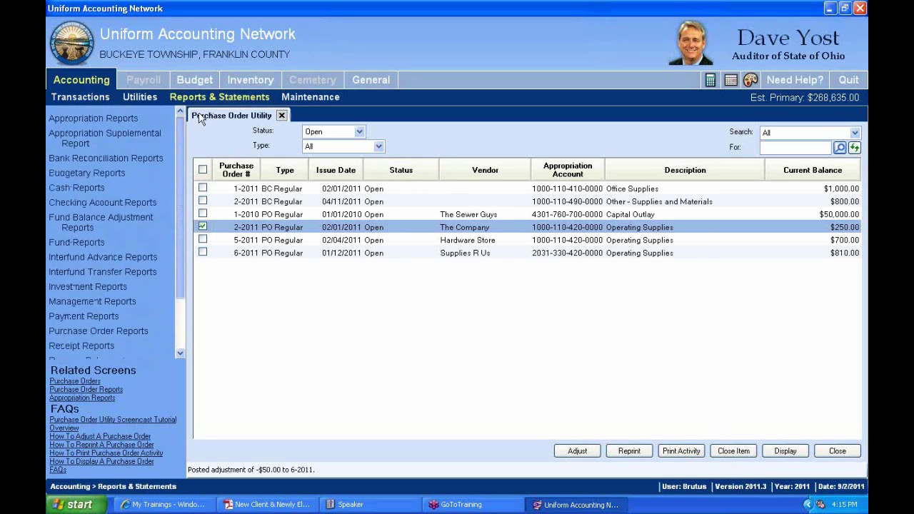
click(140, 96)
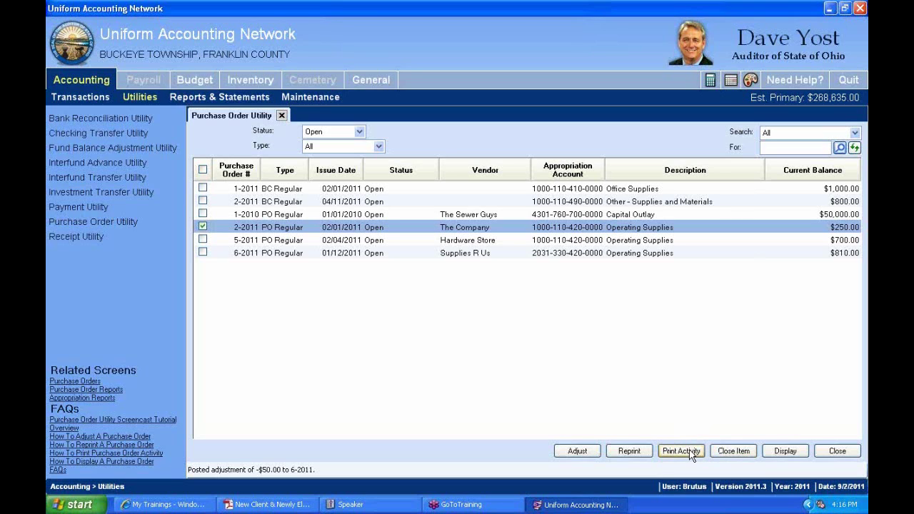
click(689, 453)
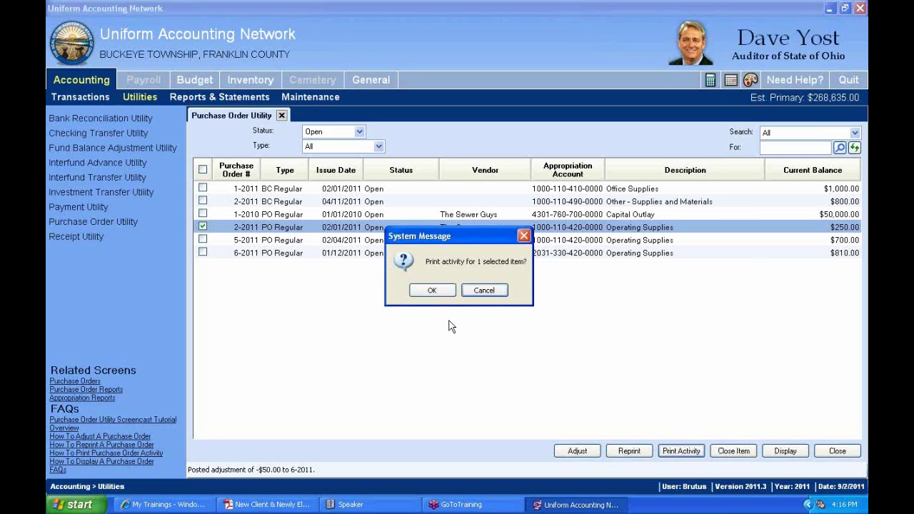
click(431, 290)
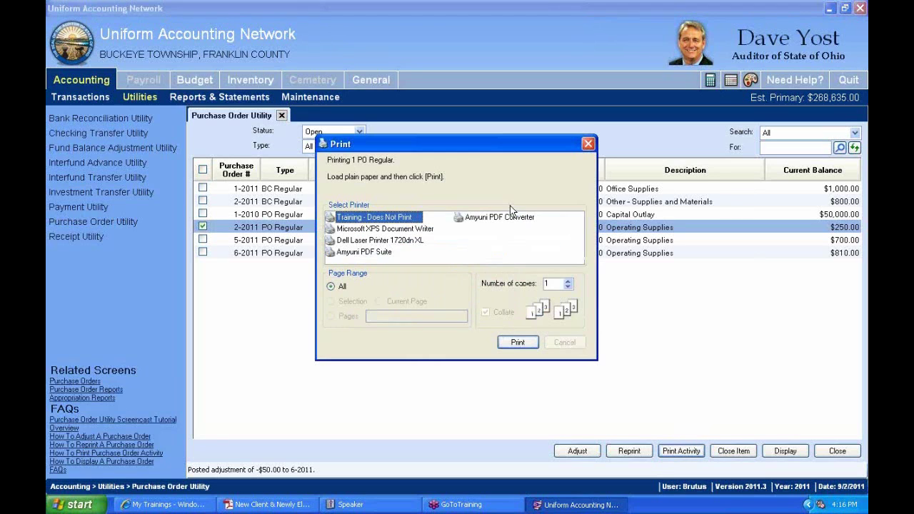
click(517, 343)
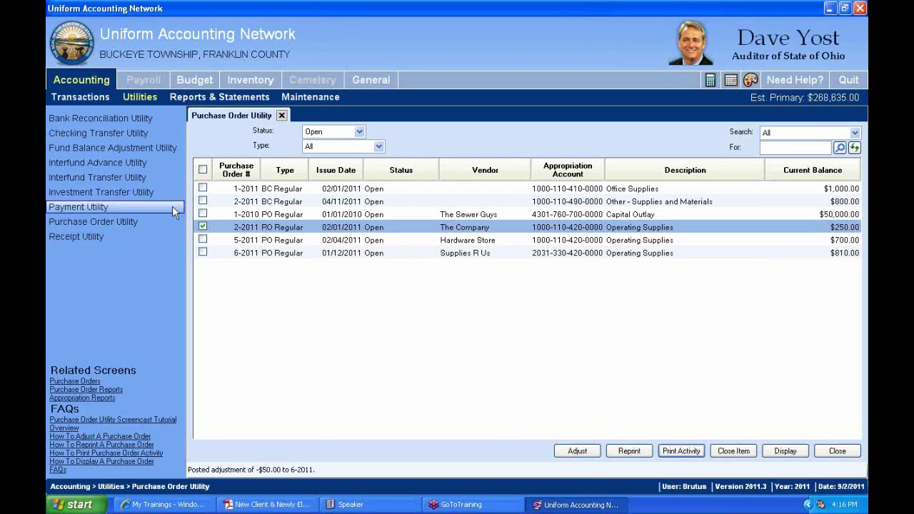
click(203, 228)
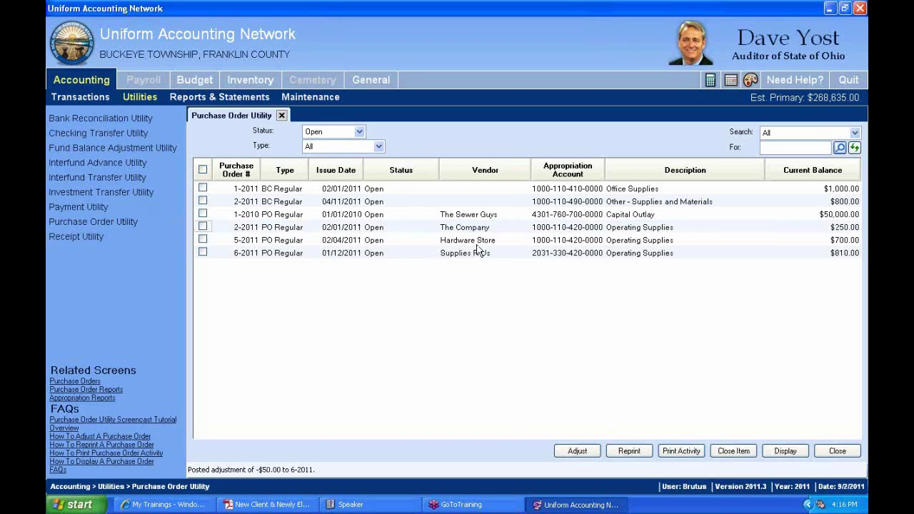
Step: Open the Appropriation Reports screen from the accounting reports and statements
click(488, 221)
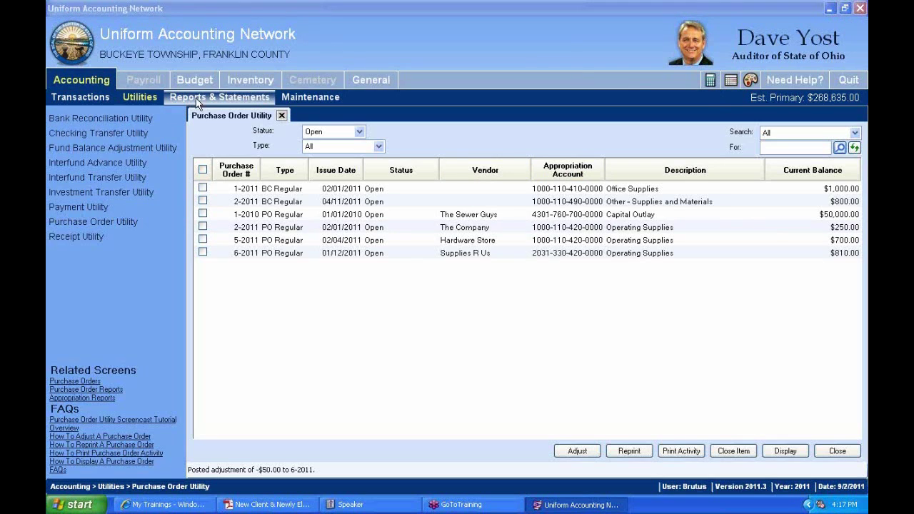
click(214, 98)
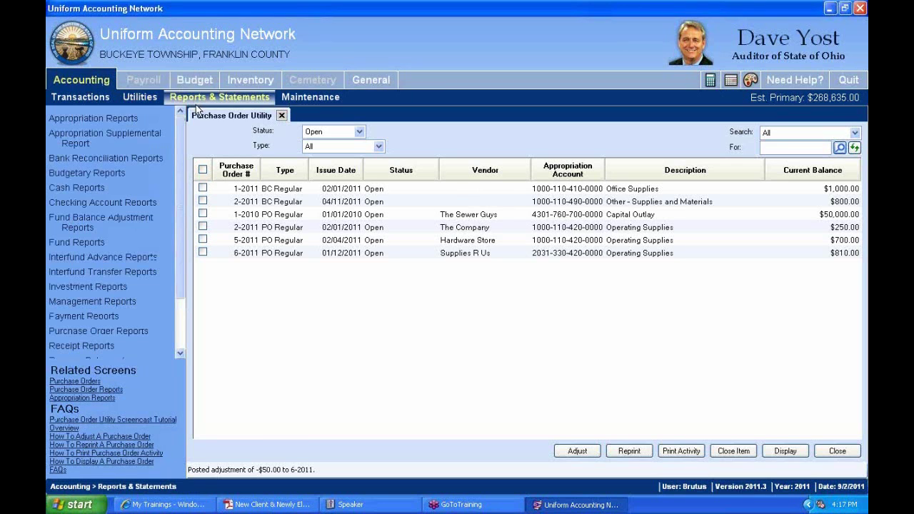
click(92, 118)
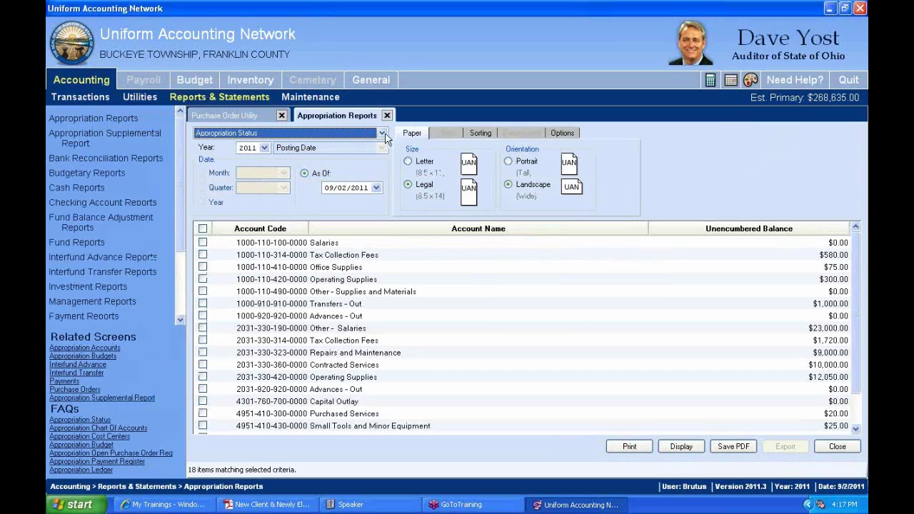
Step: Display the 2011 Appropriation Status report as of 09/02/2011 for the Office Supplies and Capital Outlay accounts
click(383, 133)
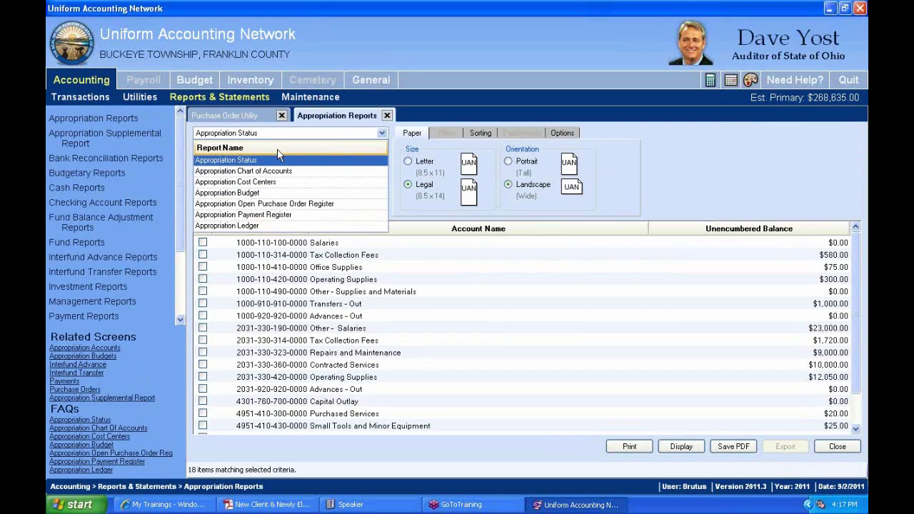
click(255, 161)
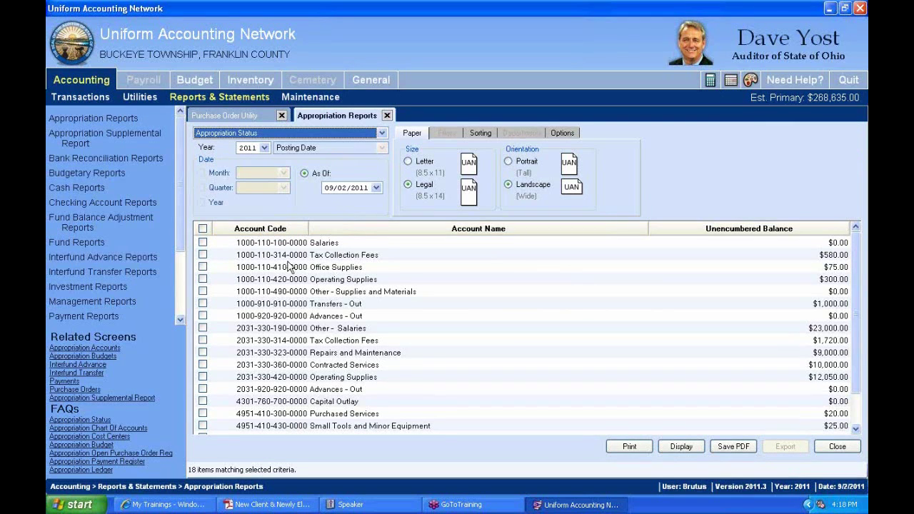
click(202, 267)
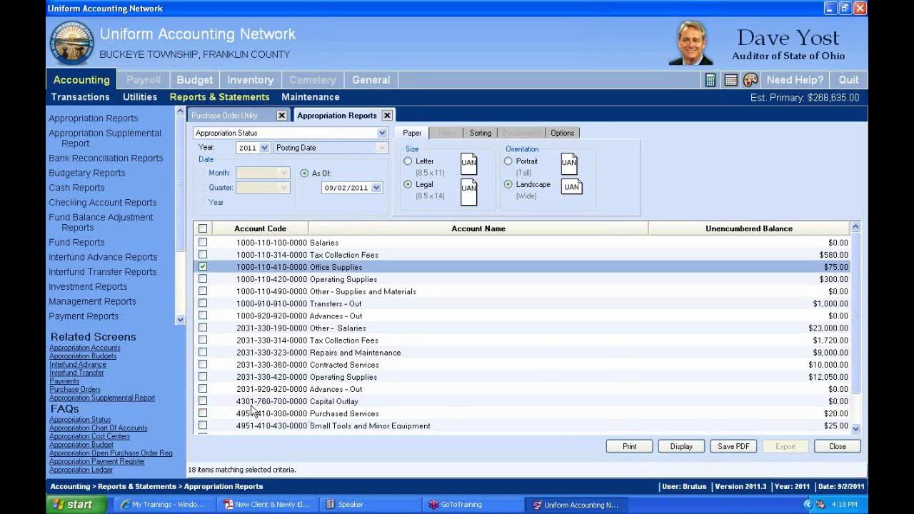
click(203, 403)
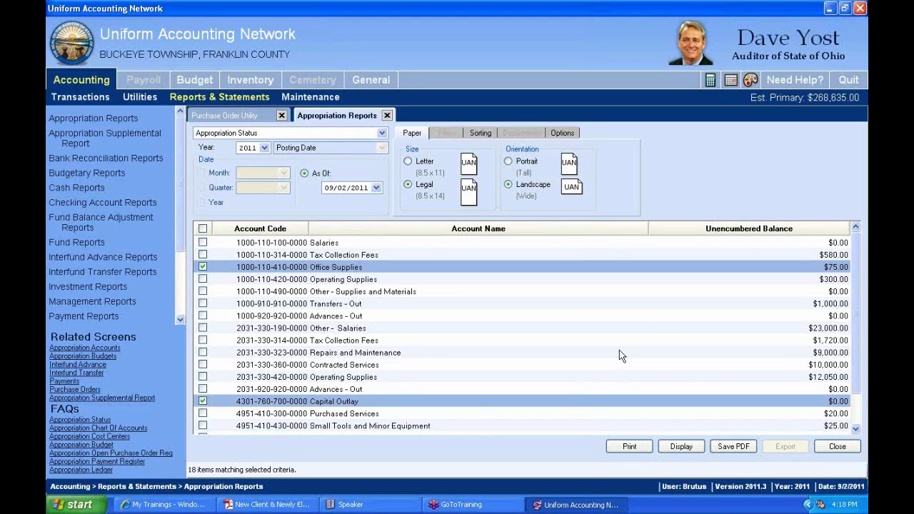
click(687, 447)
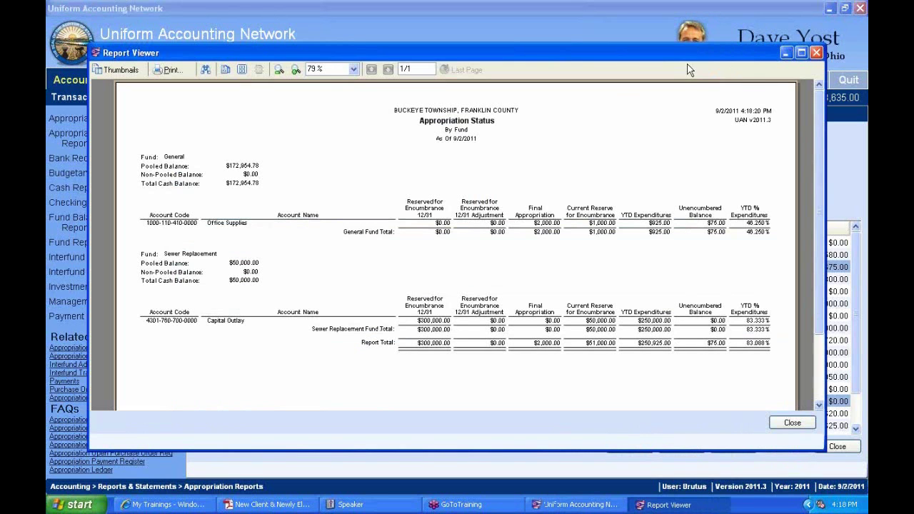
Step: View the Appropriation Status report in a maximized window at 125% zoom, and minimize it
click(801, 52)
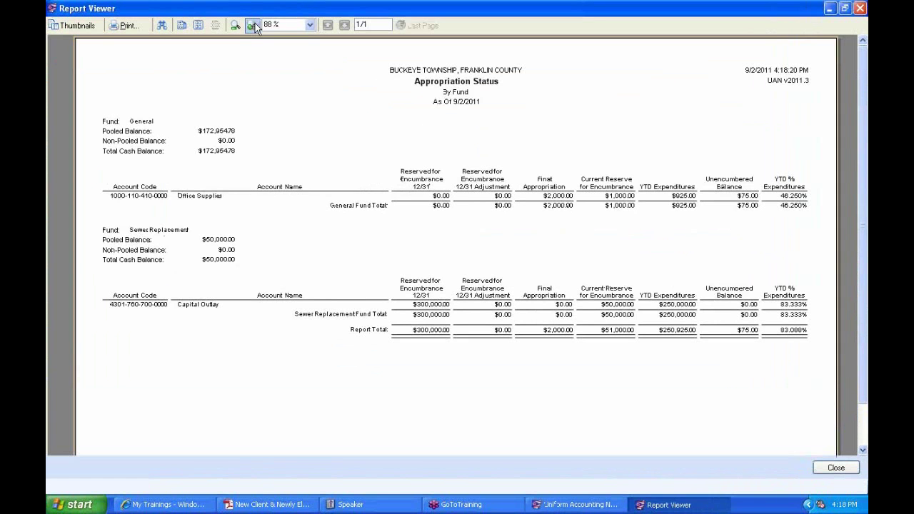
click(251, 25)
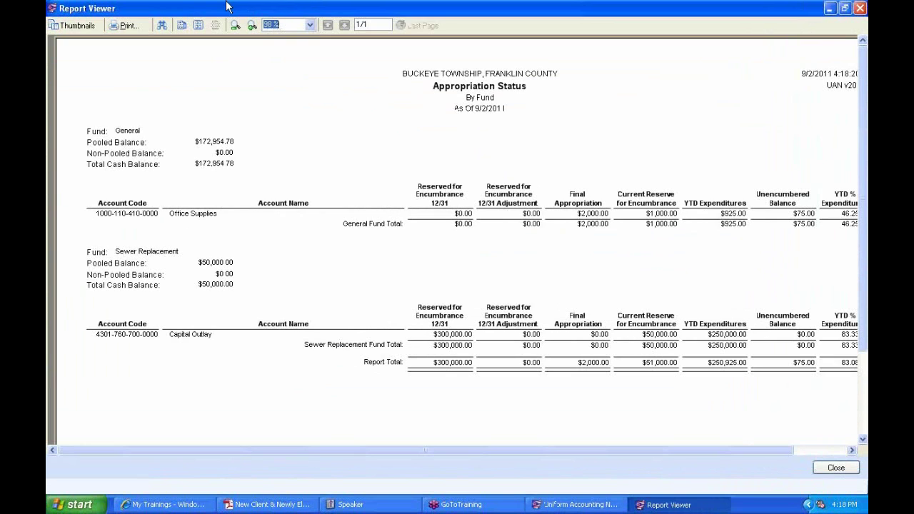
text(125)
key(Return)
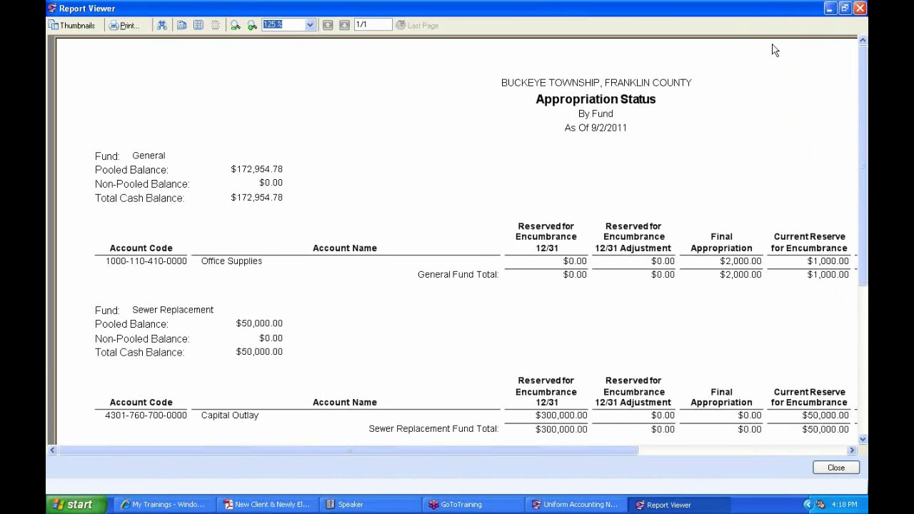
click(828, 9)
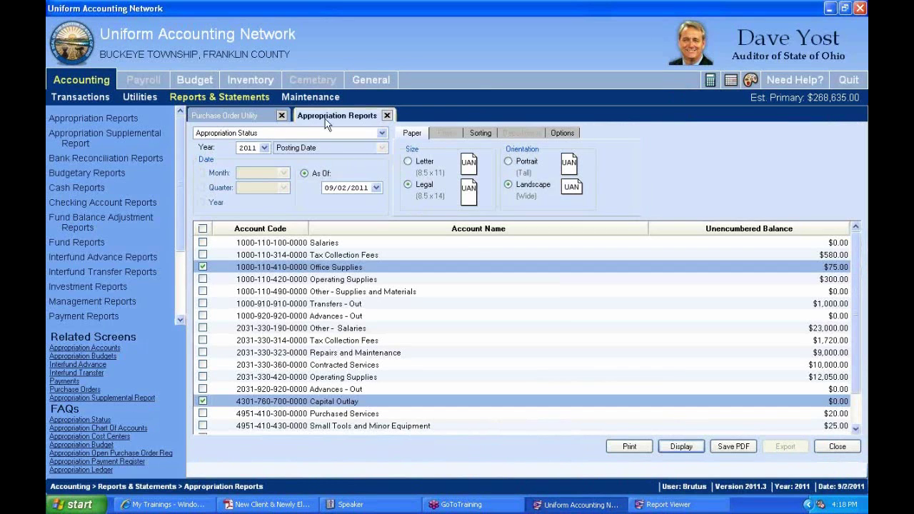
Step: Display the 2011 Appropriation Open Purchase Order Register for Capital Outlay and Office Supplies, and maximize the report window
click(380, 133)
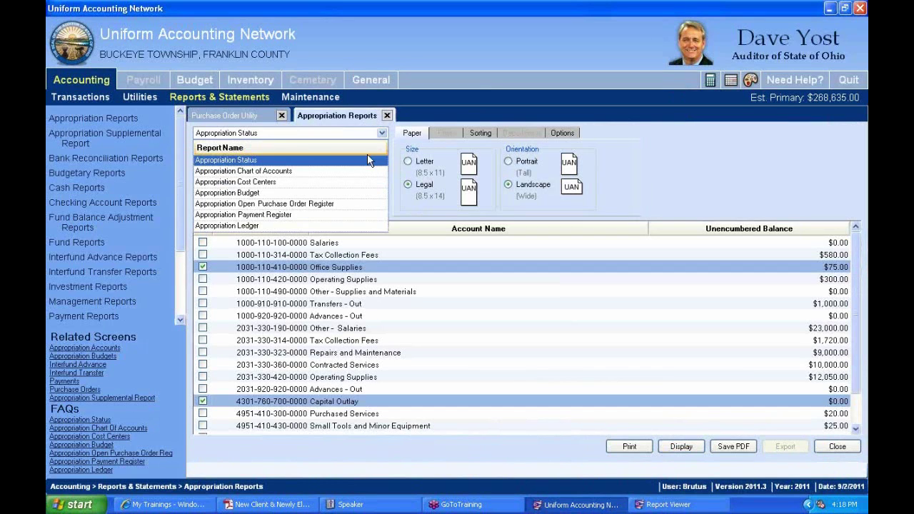
click(320, 204)
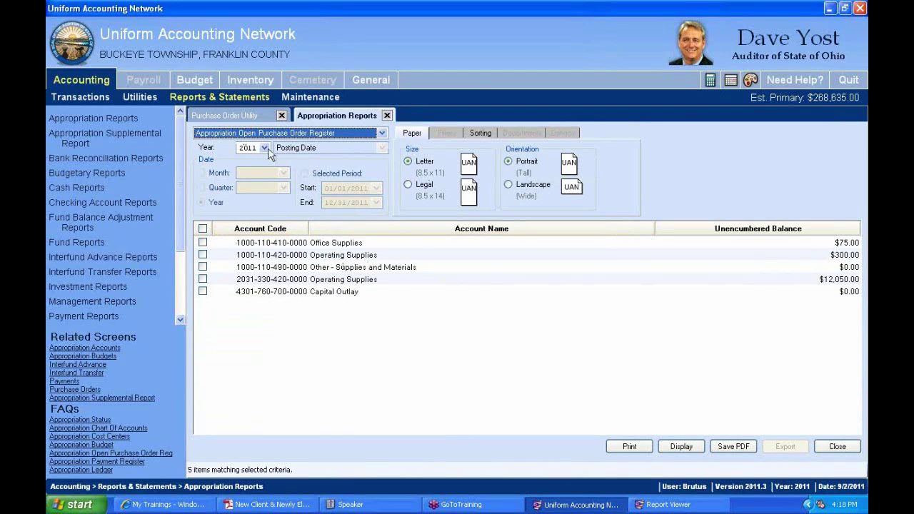
click(203, 292)
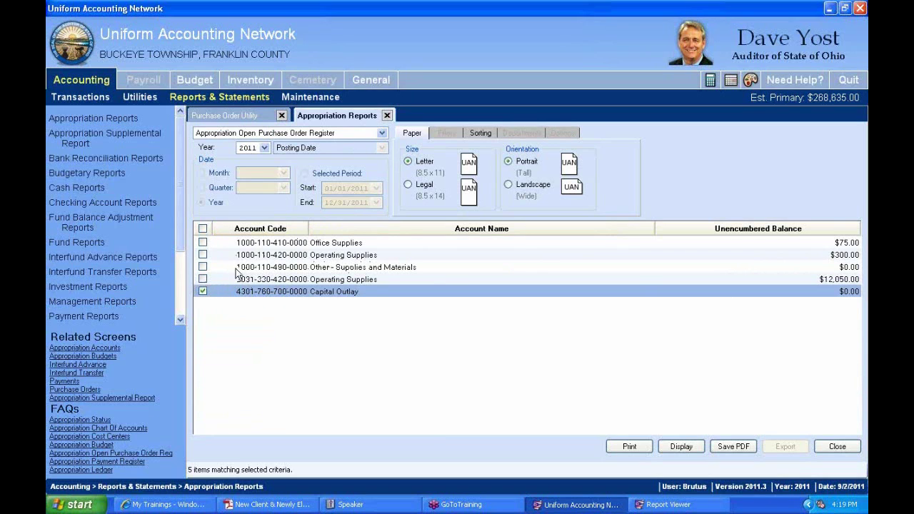
click(202, 243)
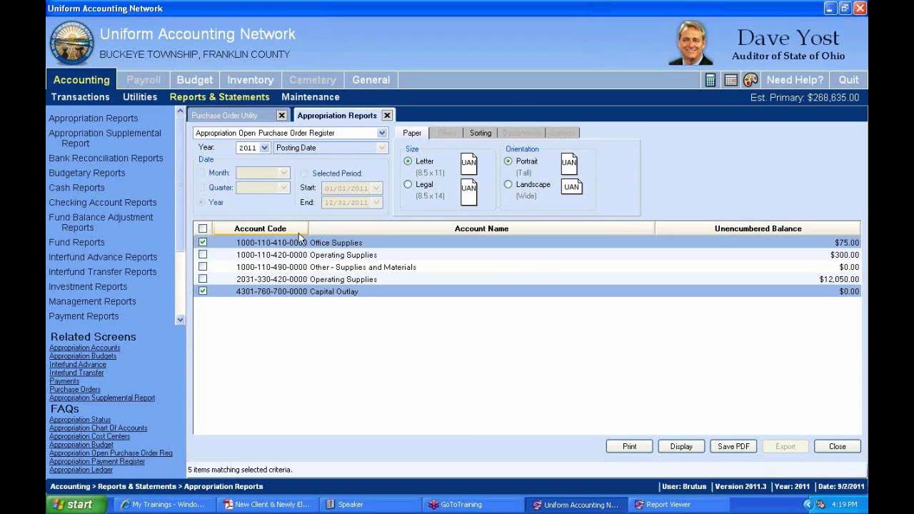
click(685, 447)
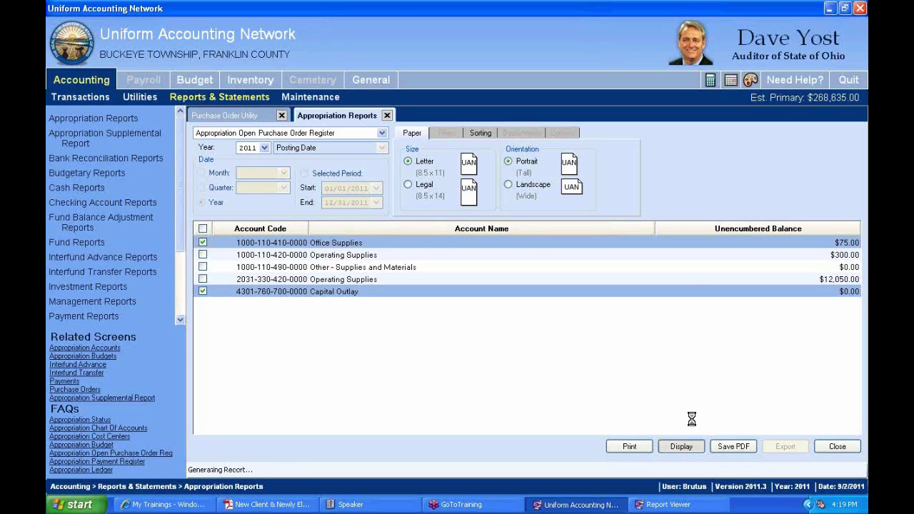
double_click(661, 59)
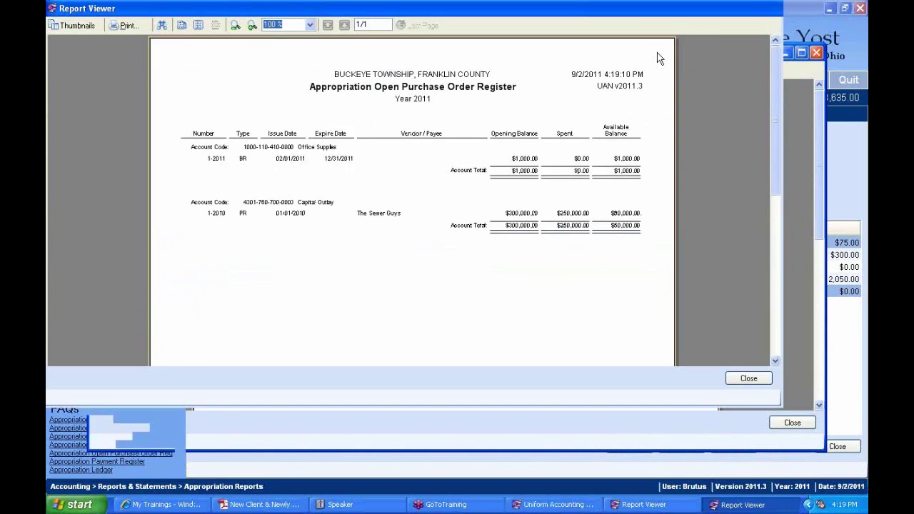
Step: Examine the dates, vendors, opening, spent and available balances of purchase orders 1-2011 and 1-2010 at 200% zoom, and minimize the register
click(251, 26)
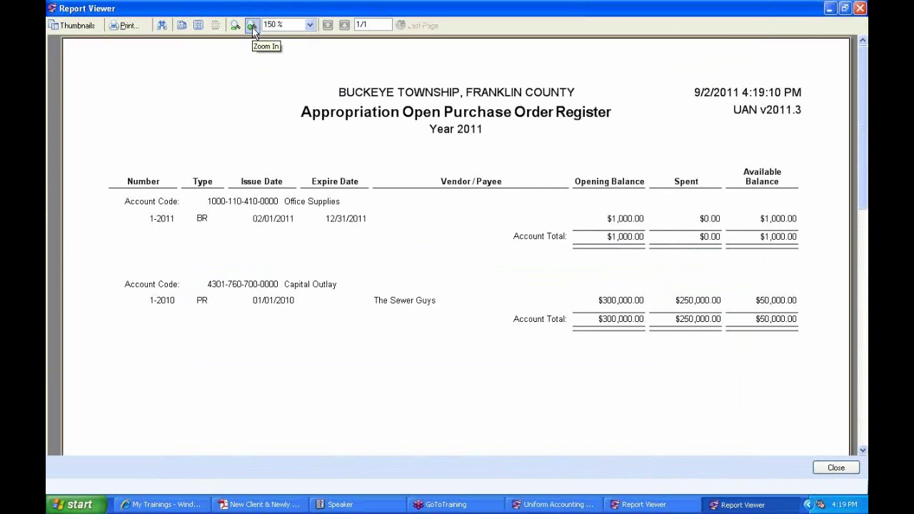
click(252, 26)
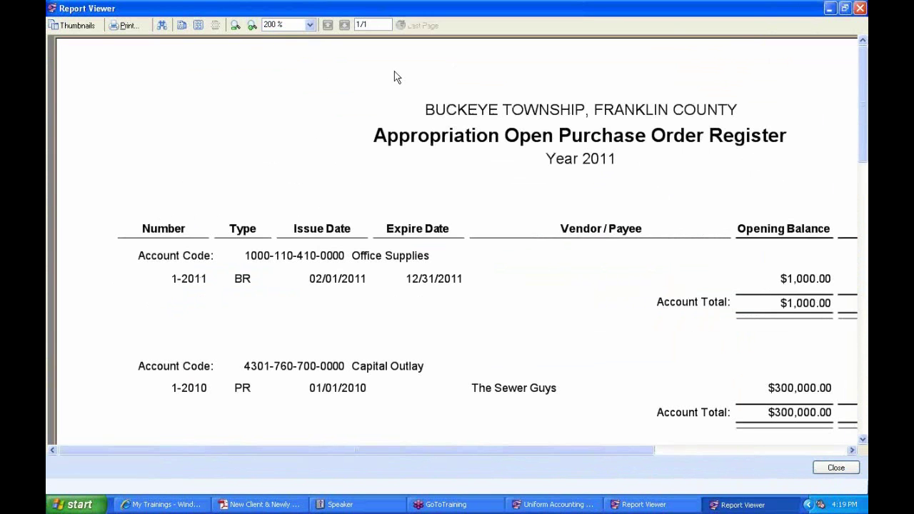
click(234, 26)
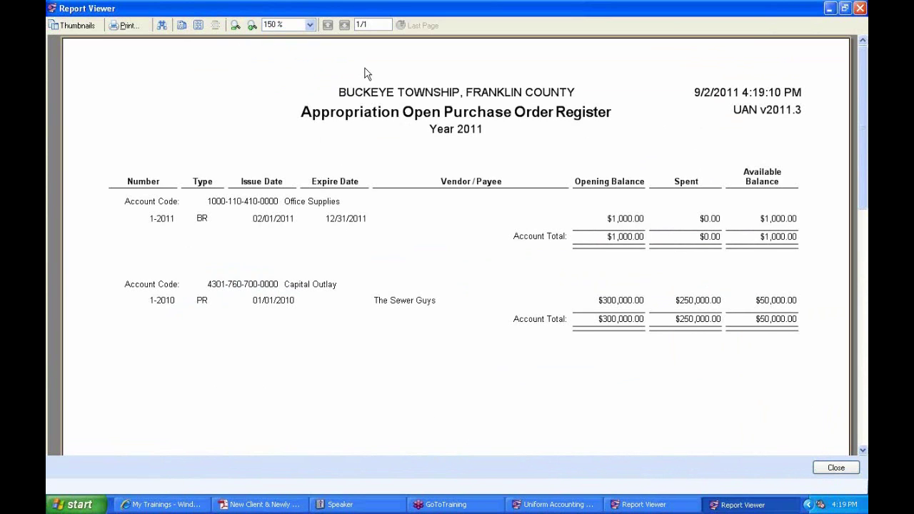
click(253, 26)
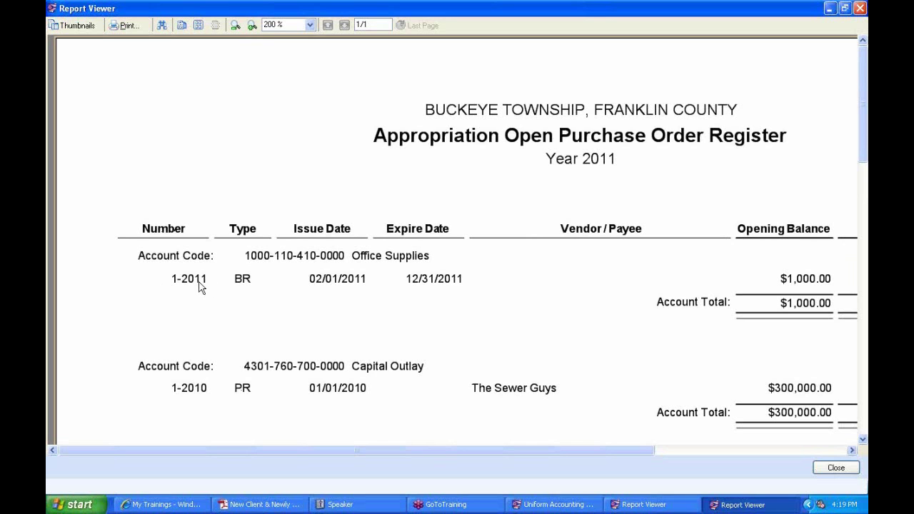
drag(515, 310, 214, 278)
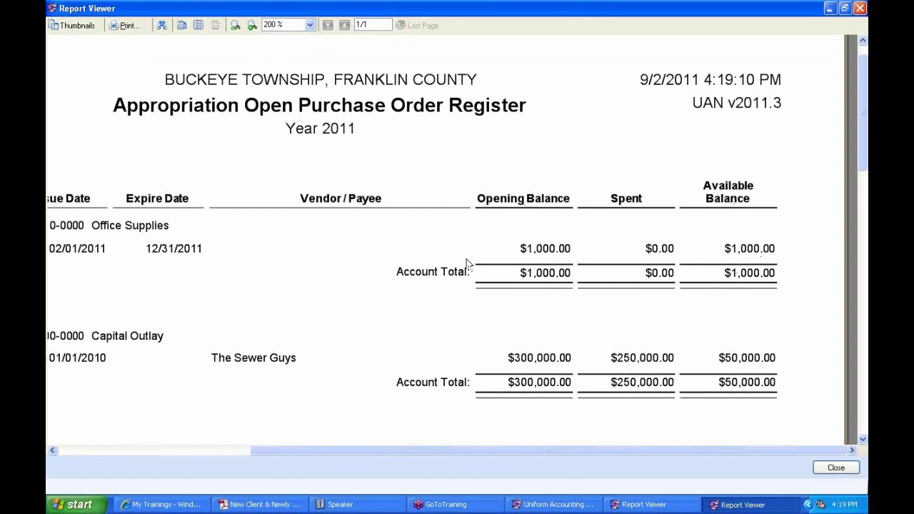
drag(355, 249, 593, 192)
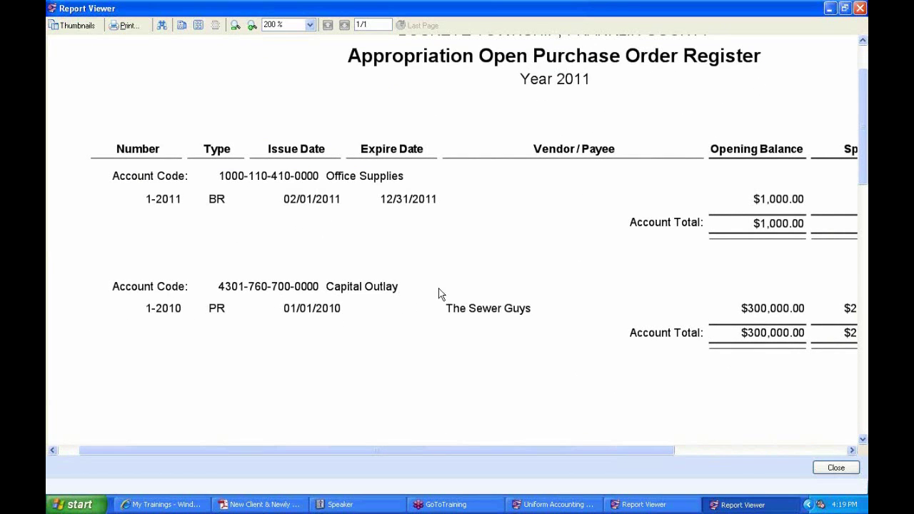
drag(518, 238, 469, 321)
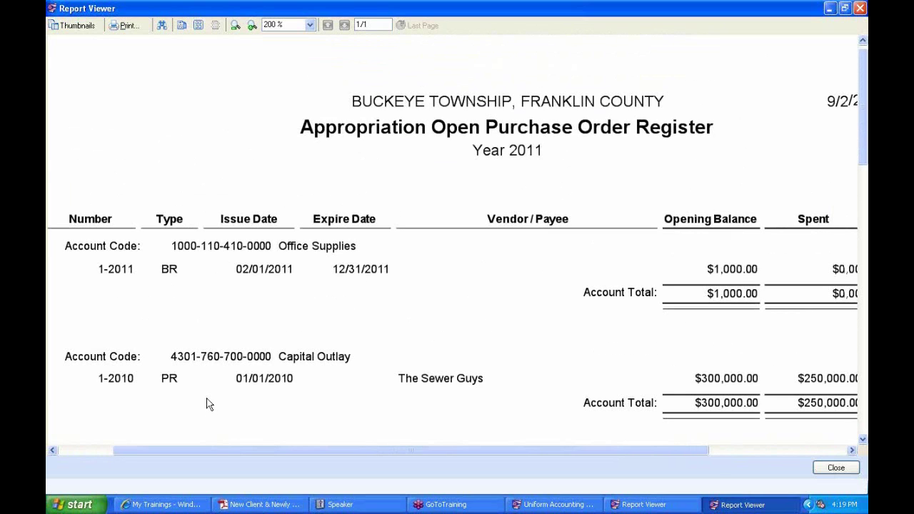
drag(340, 316, 245, 262)
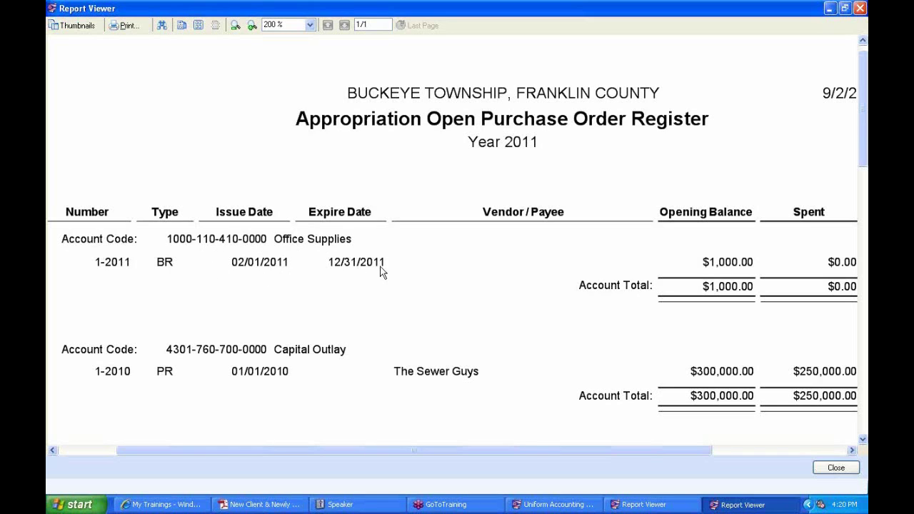
drag(408, 241, 386, 116)
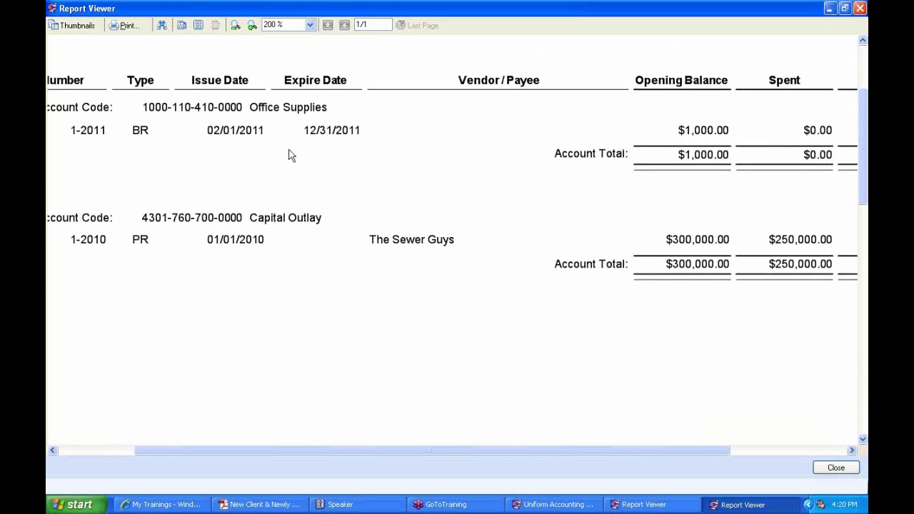
drag(221, 180, 306, 167)
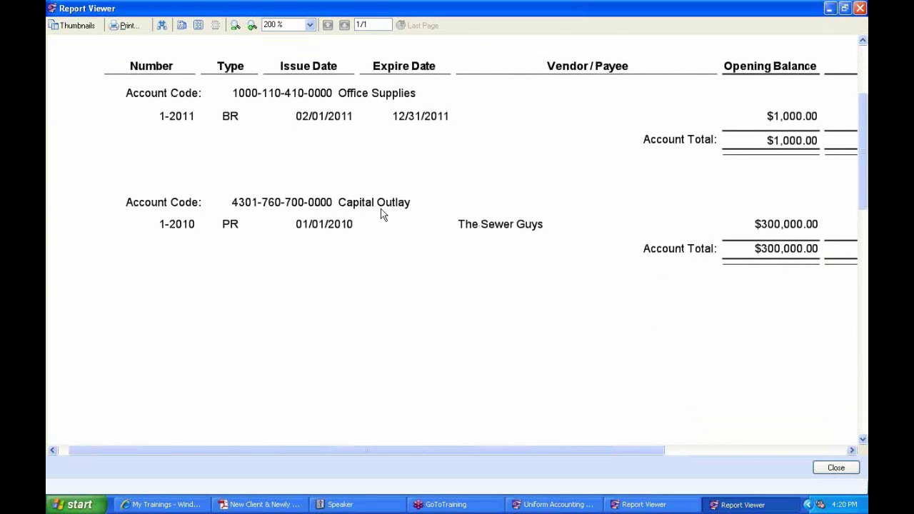
drag(527, 201, 452, 199)
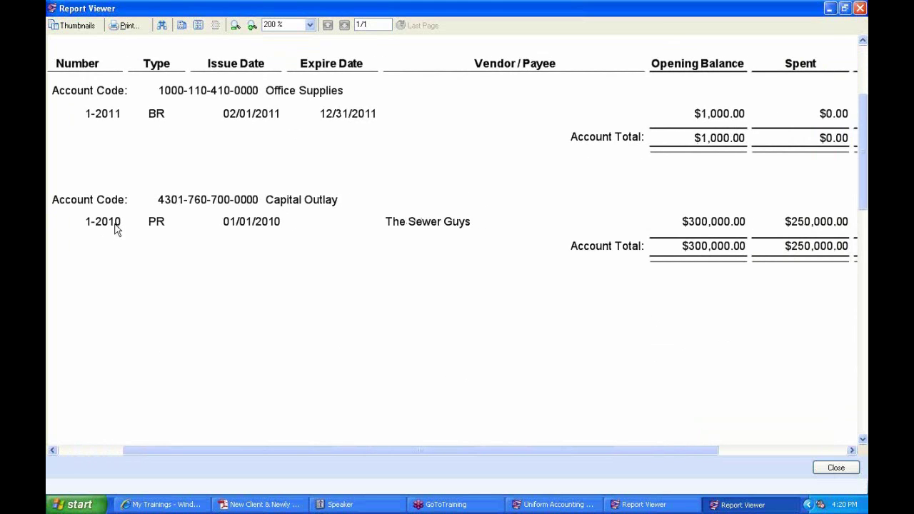
drag(505, 190, 467, 192)
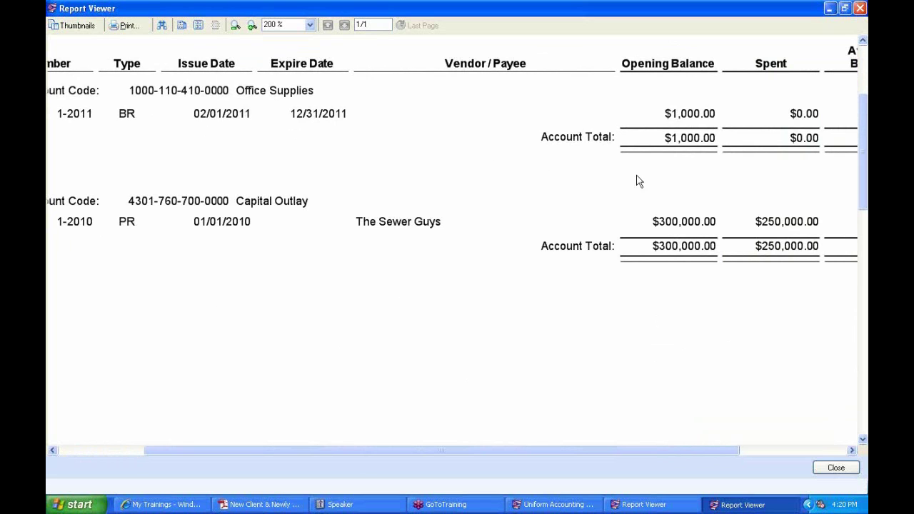
drag(636, 179, 433, 178)
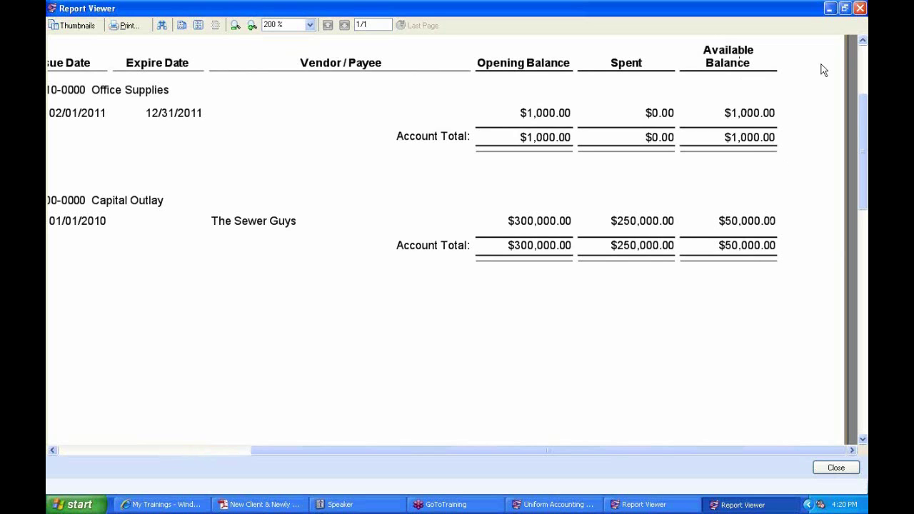
click(830, 10)
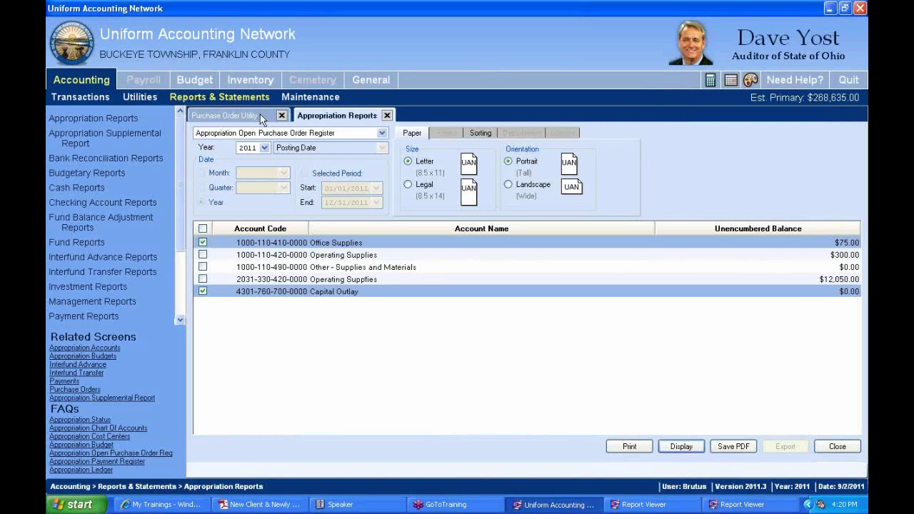
Step: Return to the Appropriation Status report and examine the encumbrance, expenditure and unencumbered balance columns for both accounts
click(772, 506)
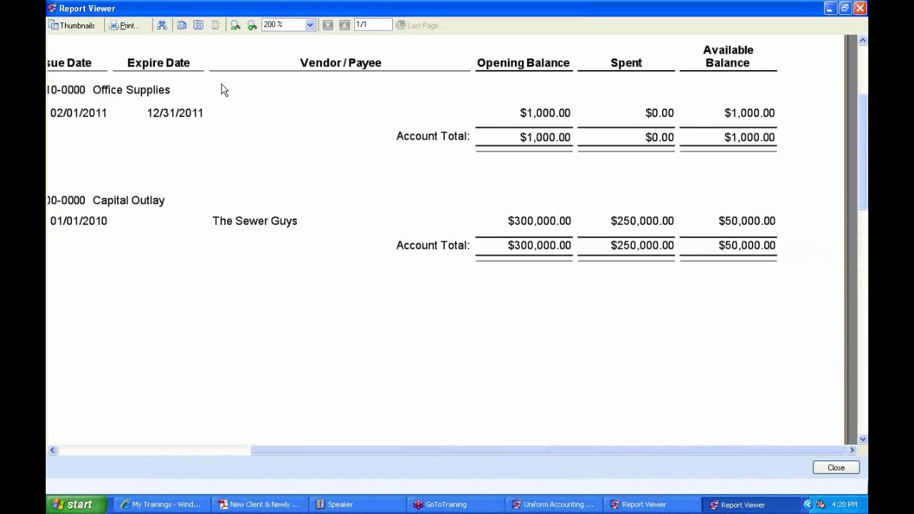
click(574, 507)
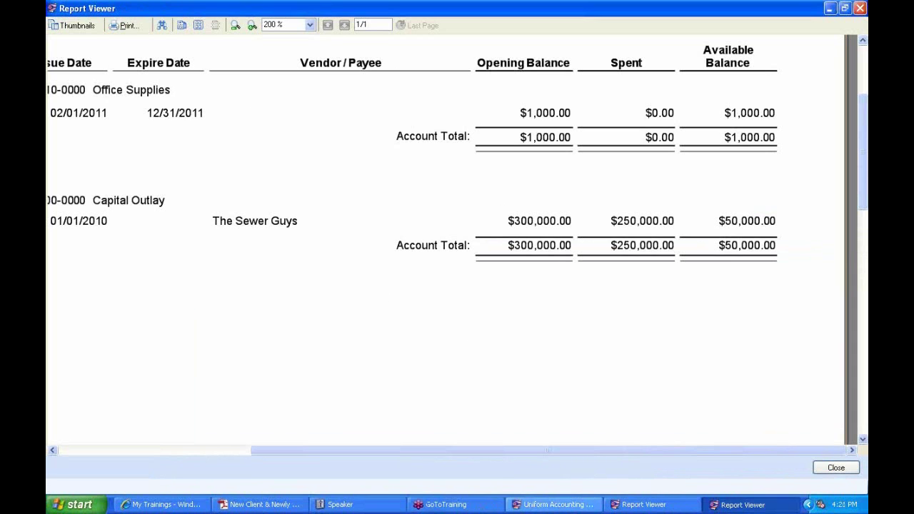
click(641, 506)
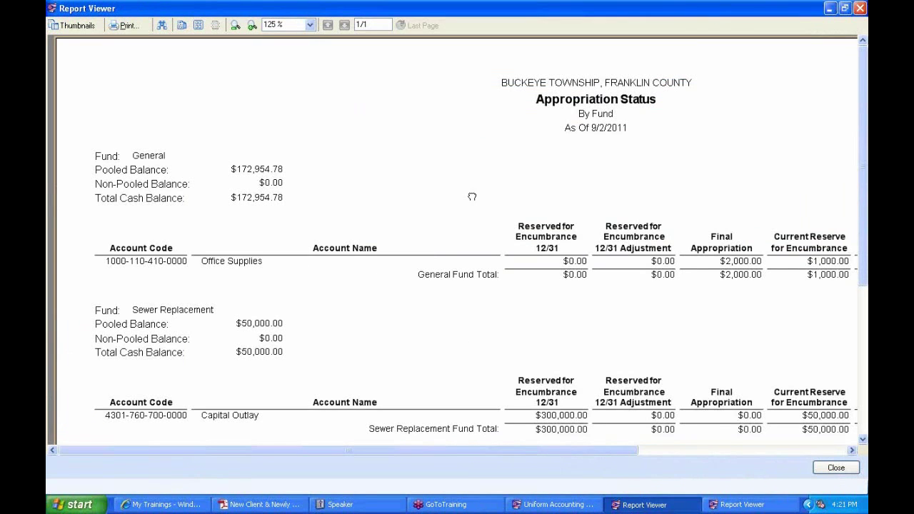
drag(472, 198, 421, 95)
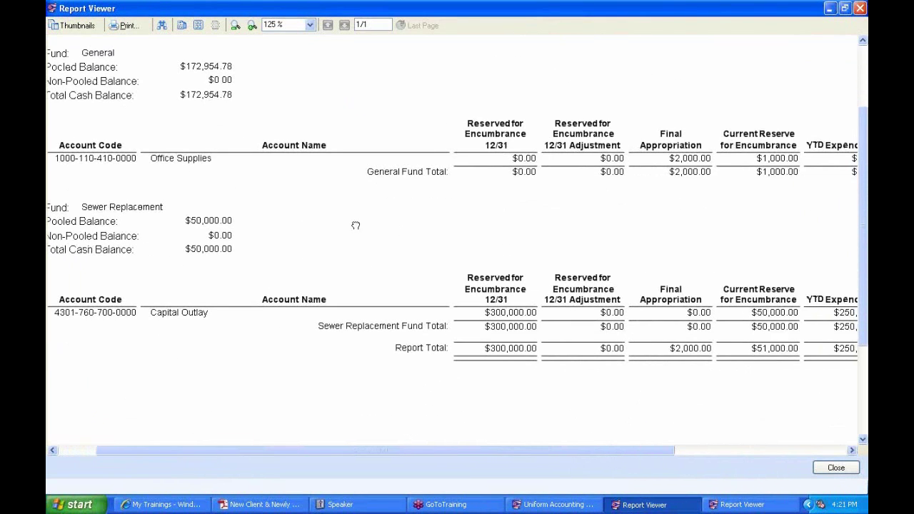
drag(356, 225, 373, 188)
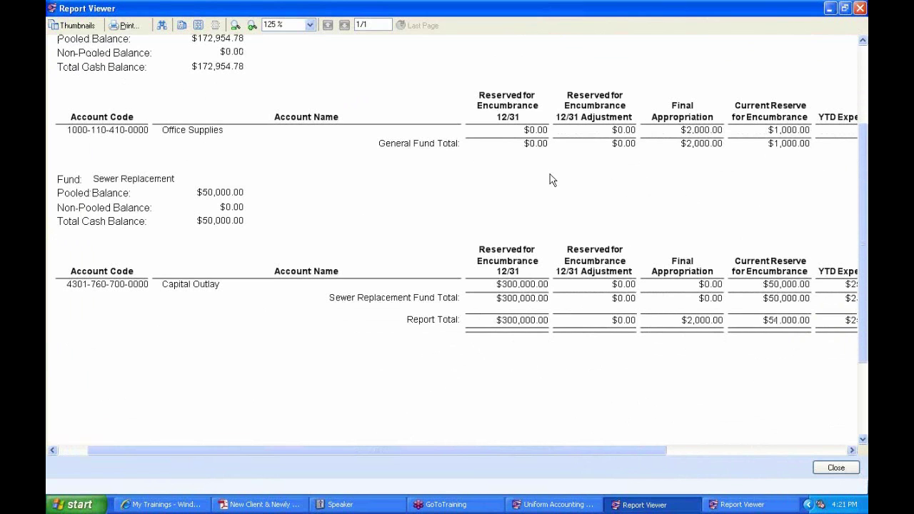
drag(683, 178, 367, 183)
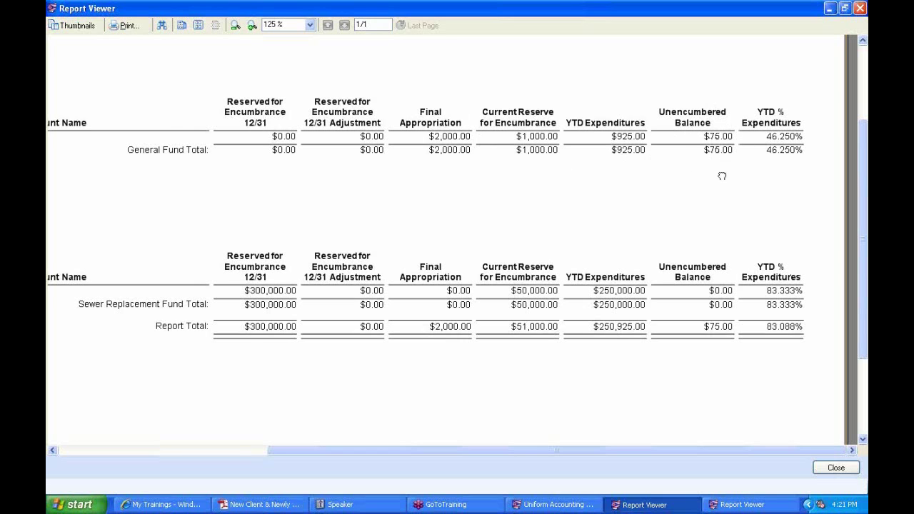
Step: Examine the encumbrance, expenditure and unencumbered balance columns for the General and Sewer Replacement funds in the Appropriation Status report
scroll(722, 175, up, 1)
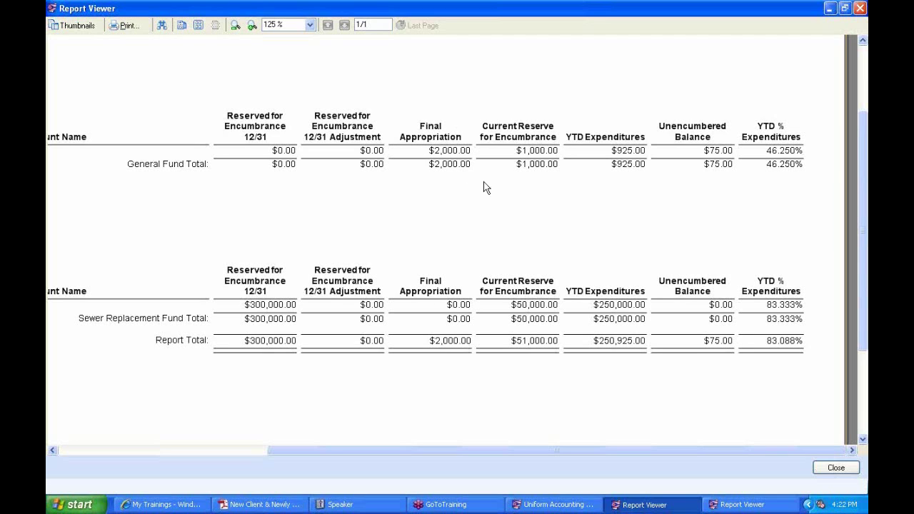
scroll(451, 174, down, 1)
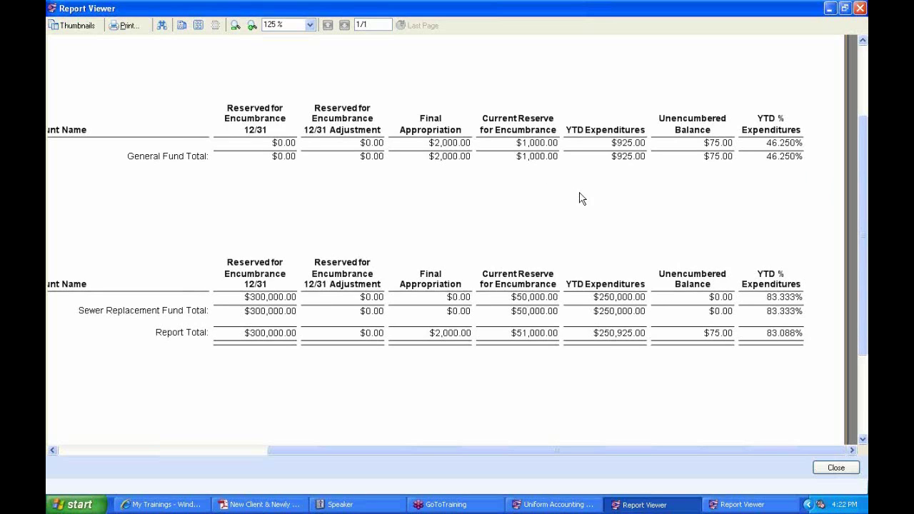
scroll(579, 189, up, 2)
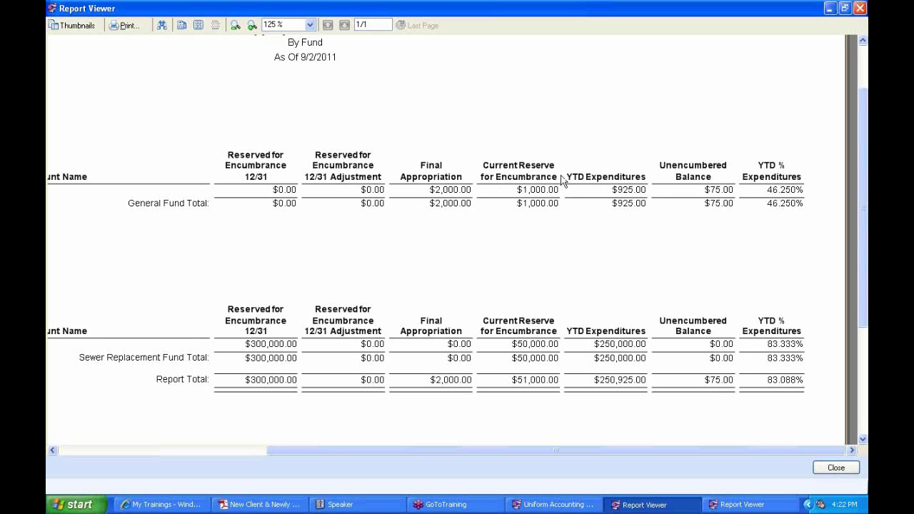
drag(563, 157, 785, 135)
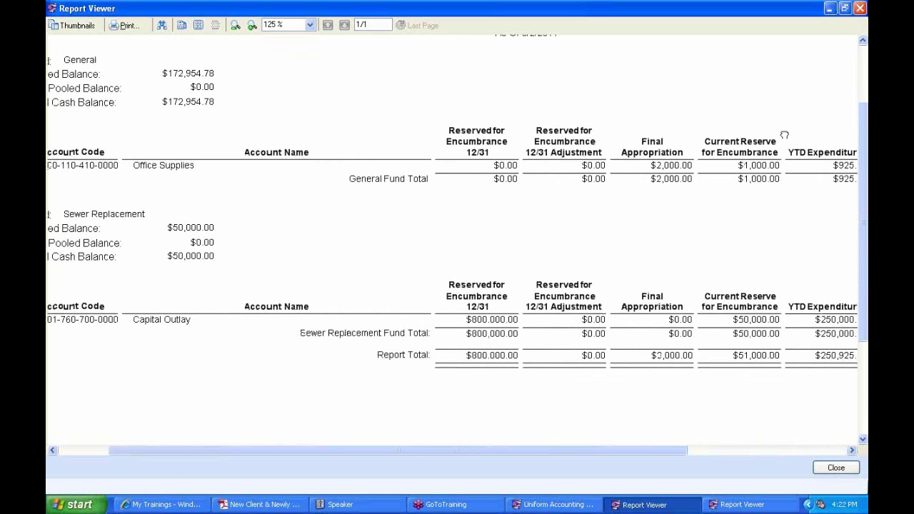
drag(469, 73, 225, 97)
drag(560, 116, 481, 170)
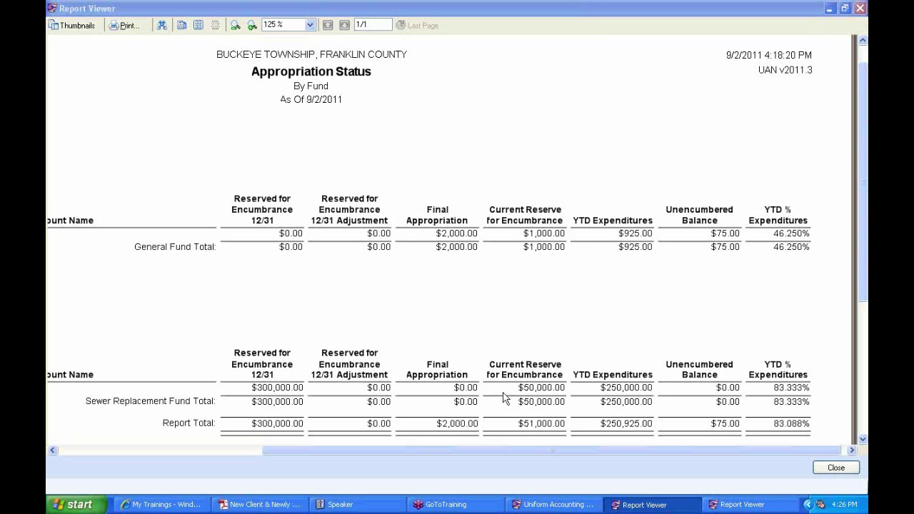
Step: Review the vendors and balances in the Appropriation Open Purchase Order Register, and compare them with the Appropriation Status report
click(717, 507)
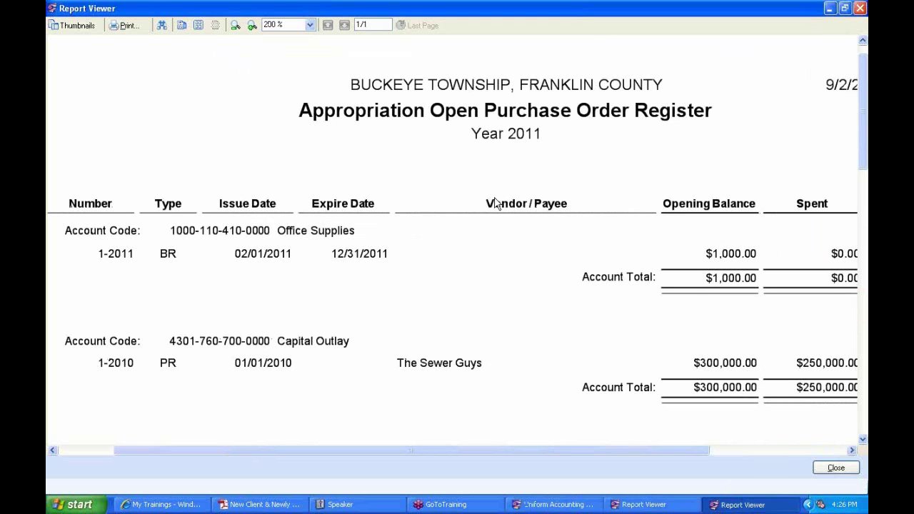
drag(488, 190, 475, 186)
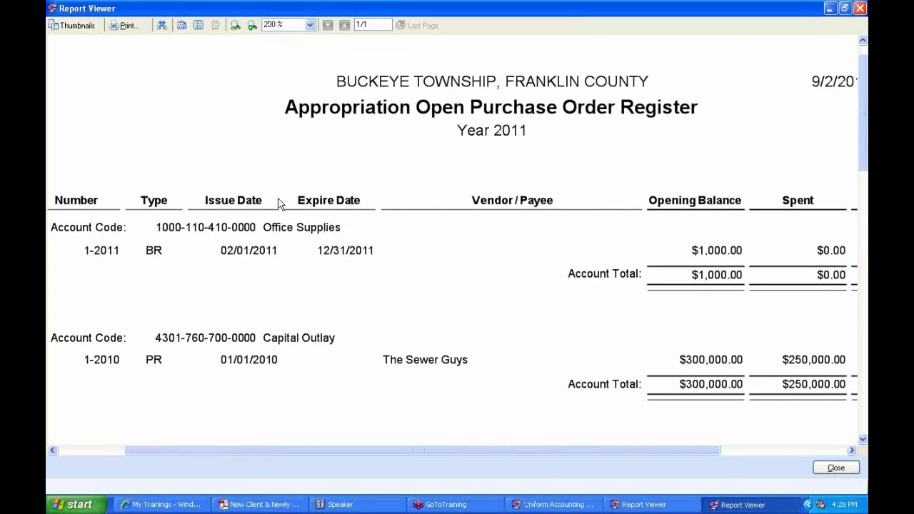
drag(651, 171, 452, 151)
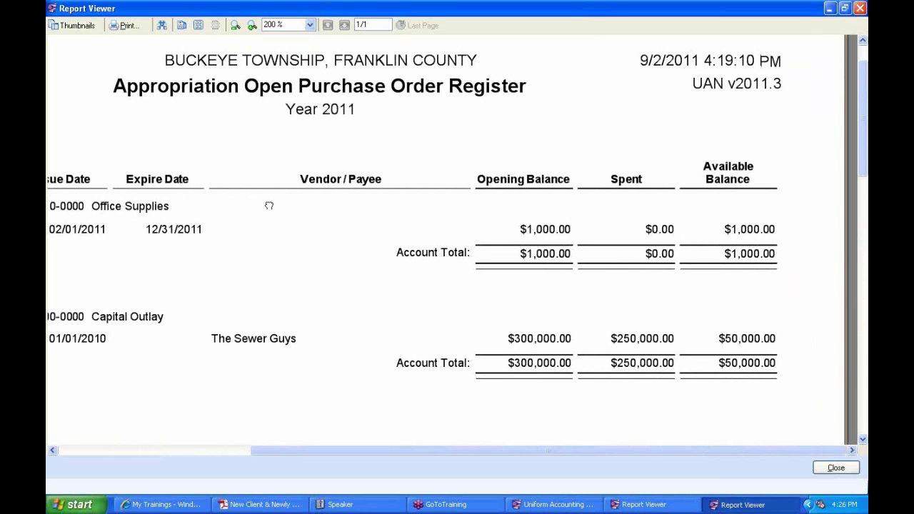
drag(268, 205, 400, 229)
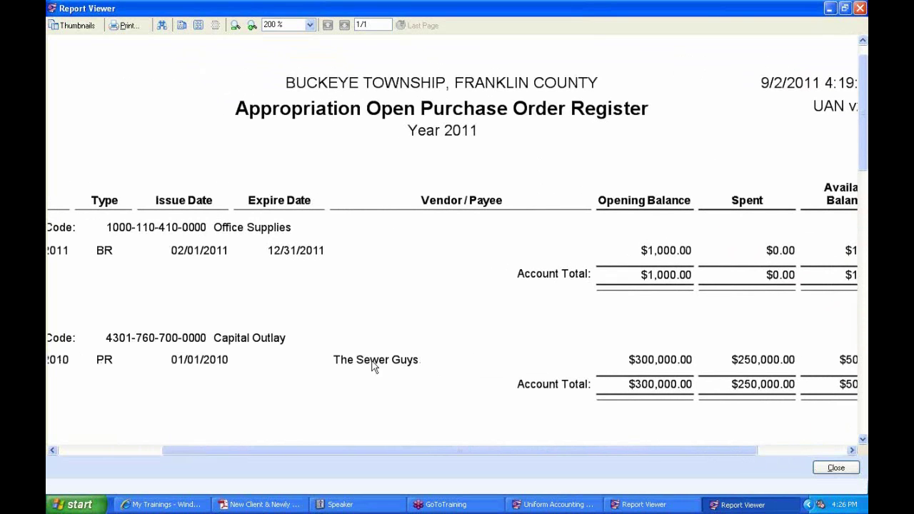
click(643, 505)
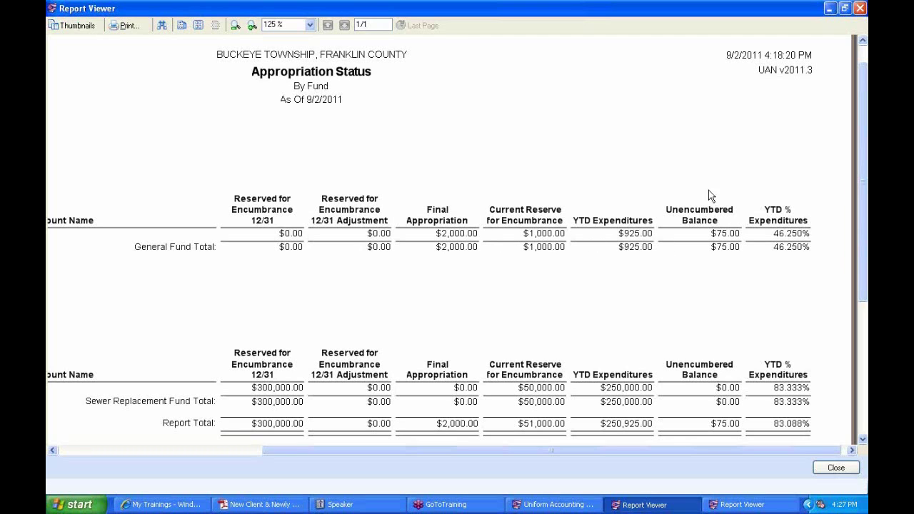
drag(705, 190, 698, 179)
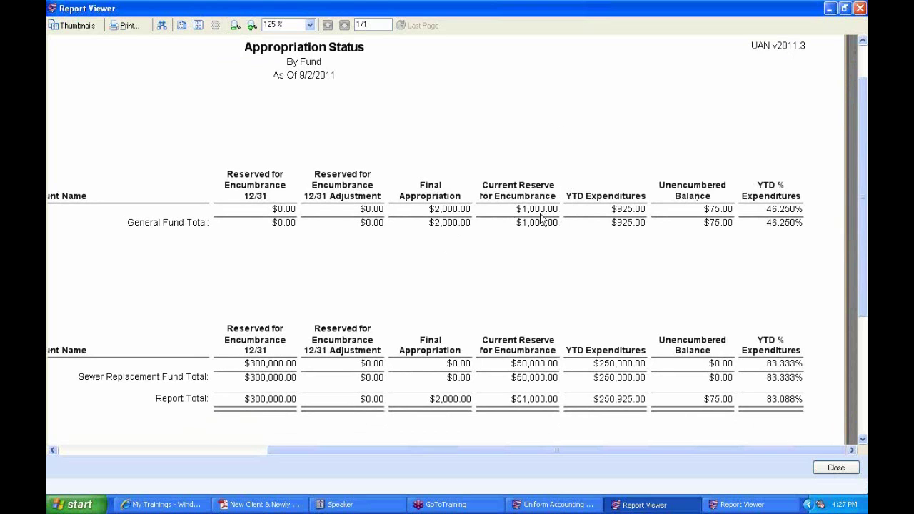
Step: Return to the Appropriation Open Purchase Order Register and examine the types, dates and available balances of 1-2011 and 1-2010
click(747, 504)
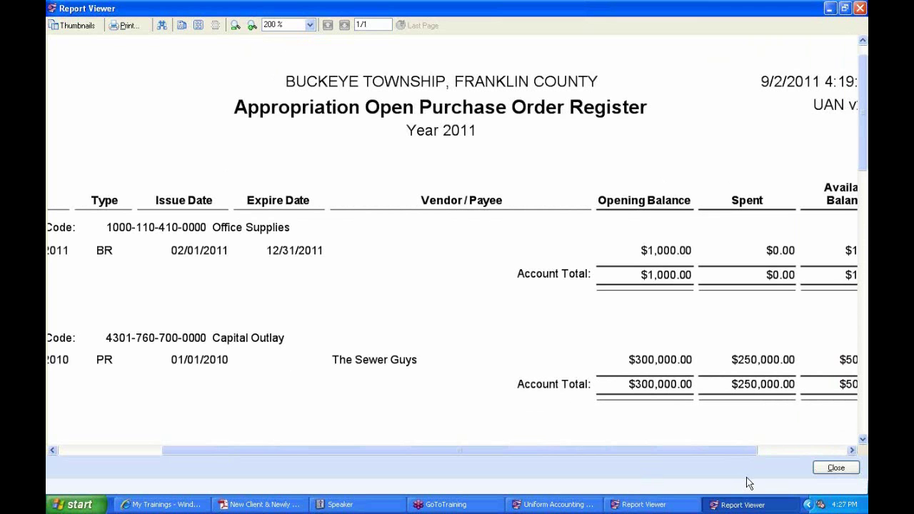
drag(714, 227, 510, 205)
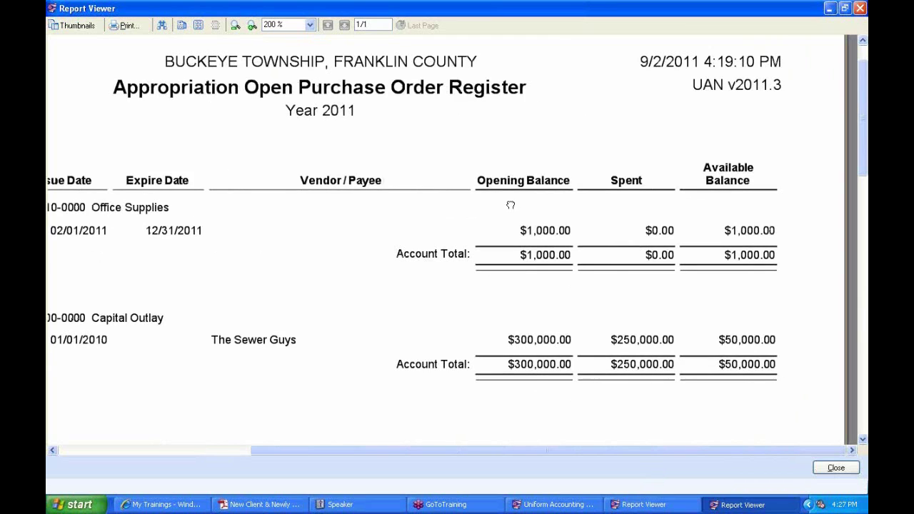
drag(267, 236, 542, 251)
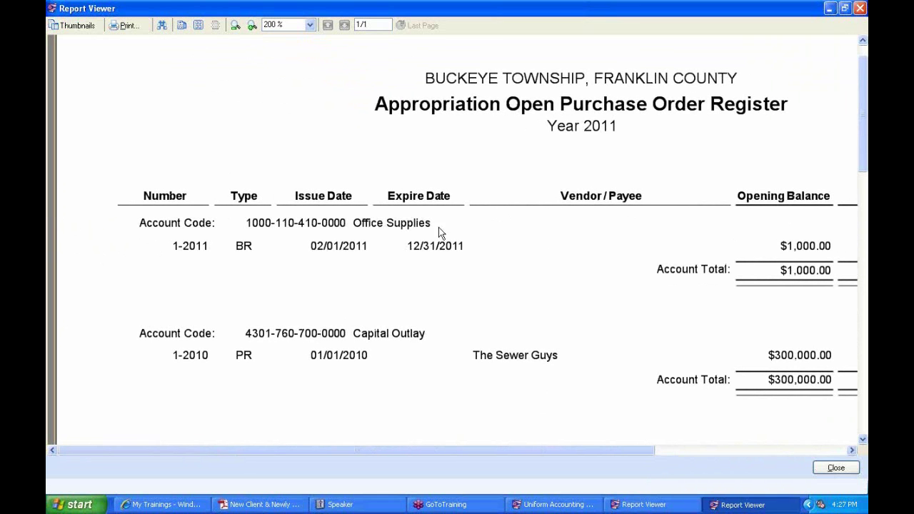
drag(580, 250, 543, 247)
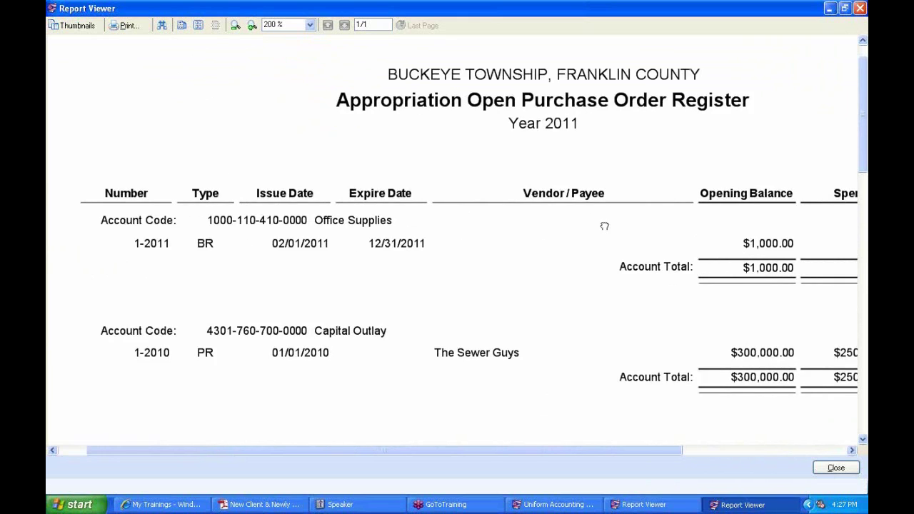
drag(605, 225, 445, 220)
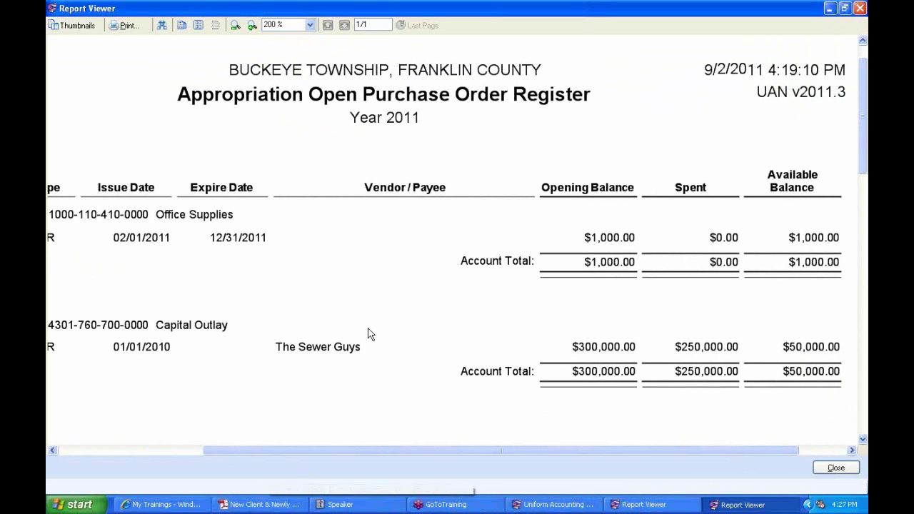
drag(218, 253, 415, 275)
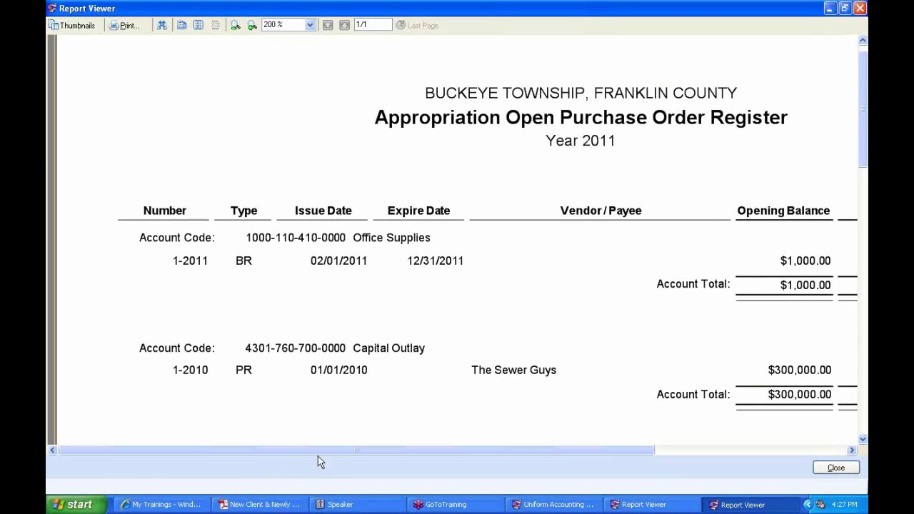
Step: Switch back to the Purchase Order Utility and filter the list to Open purchase orders
click(525, 509)
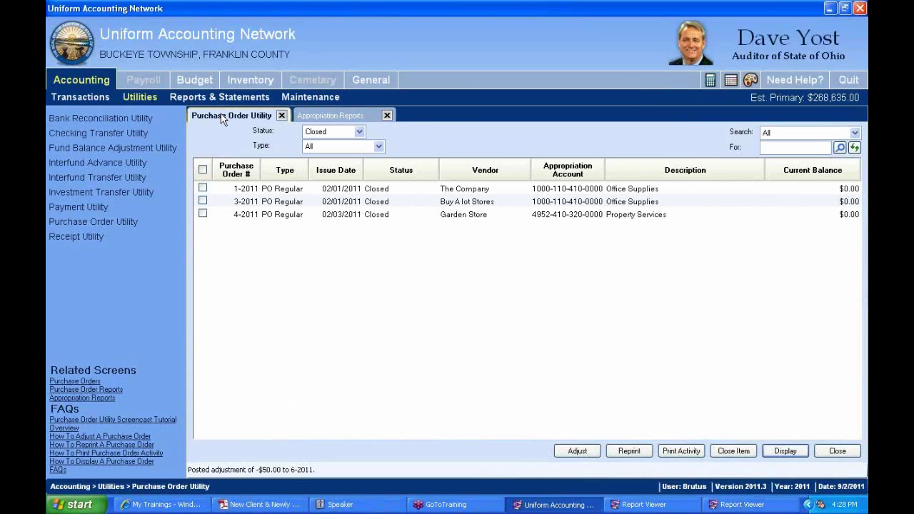
click(358, 133)
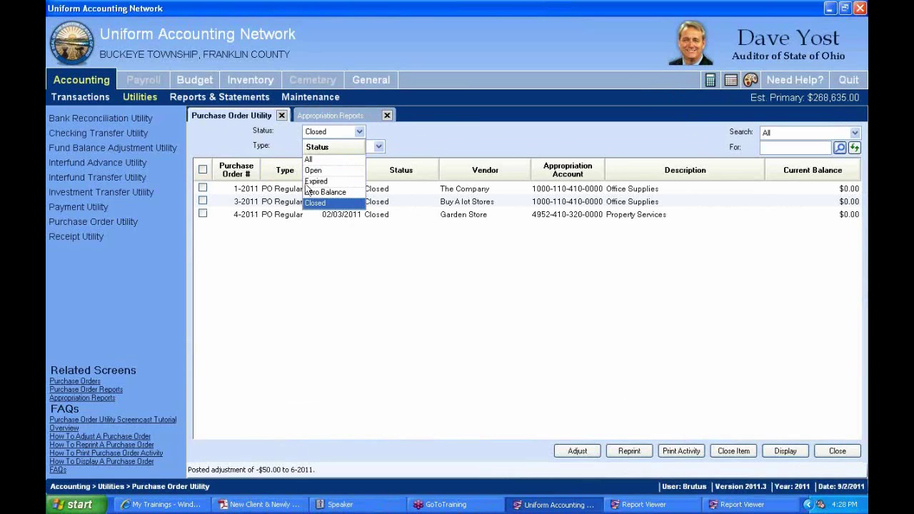
click(316, 173)
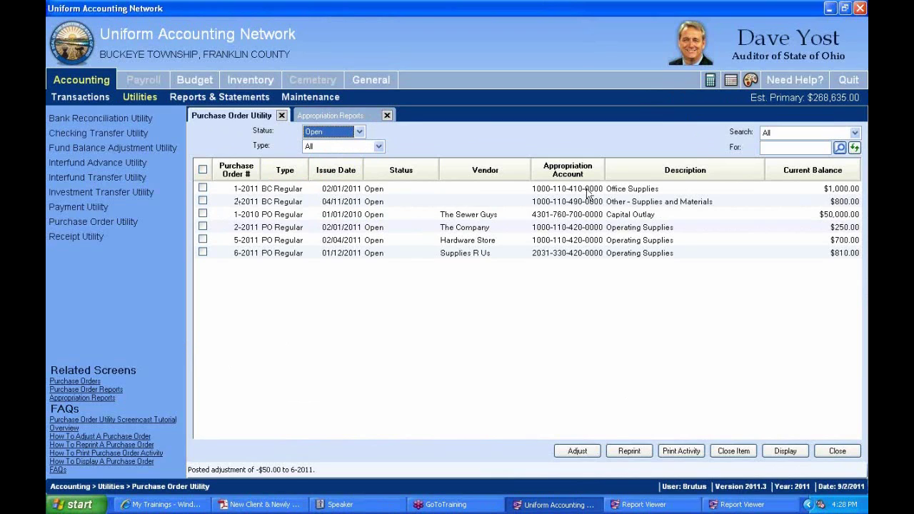
click(563, 190)
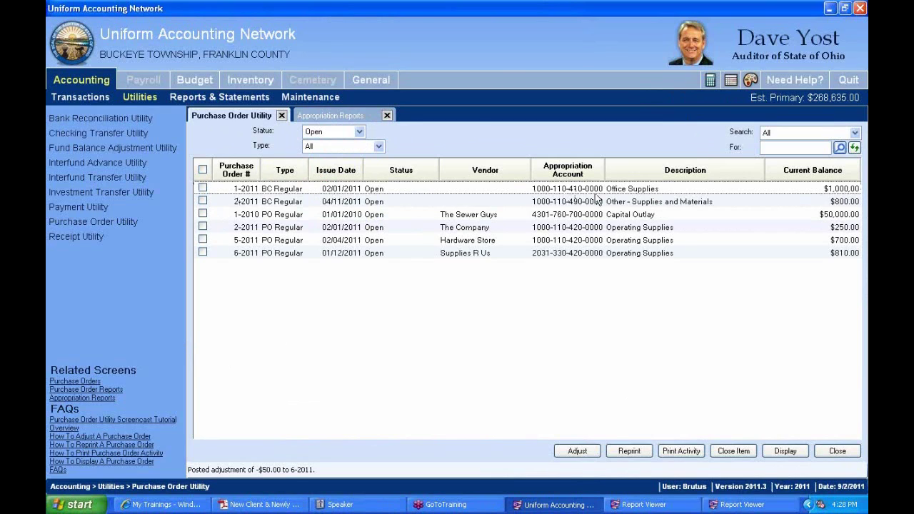
Step: Enter an adjustment of -1,000 for Office Supplies on BC Regular 1-2011, and leave the adjustment without posting
click(203, 187)
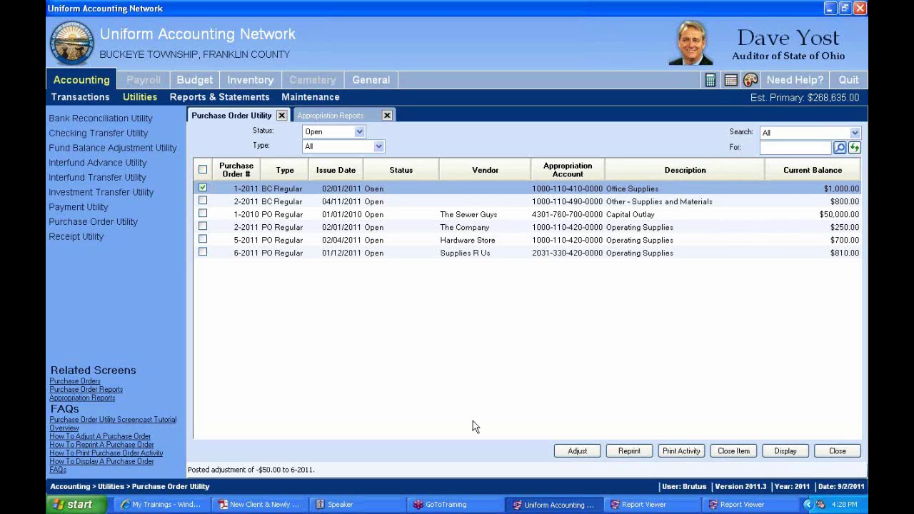
click(576, 450)
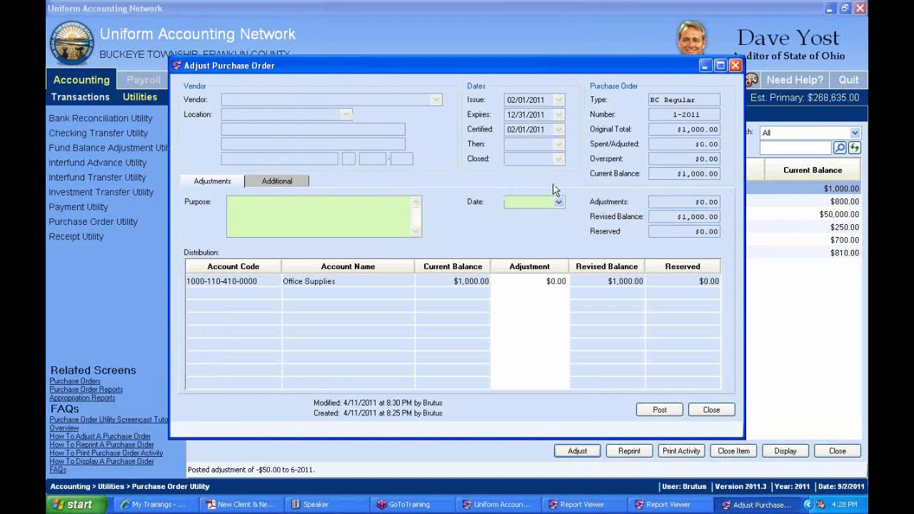
click(546, 282)
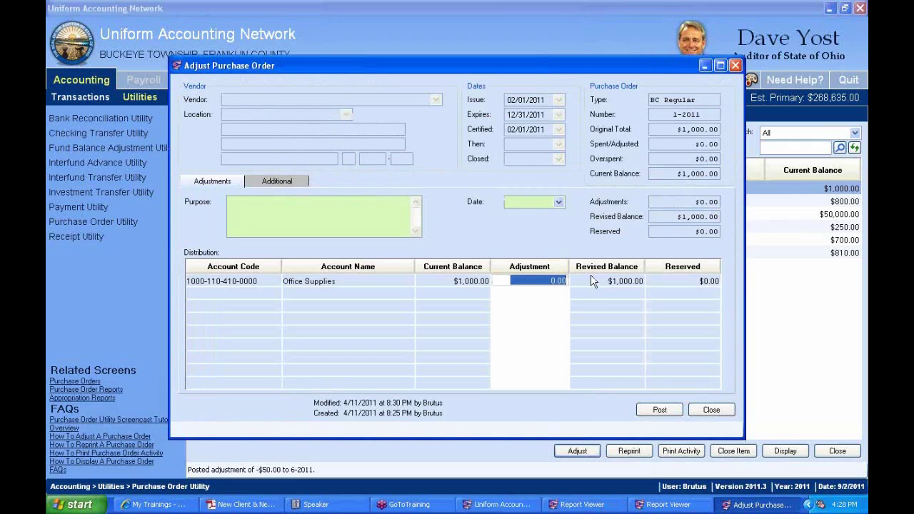
text(-1.)
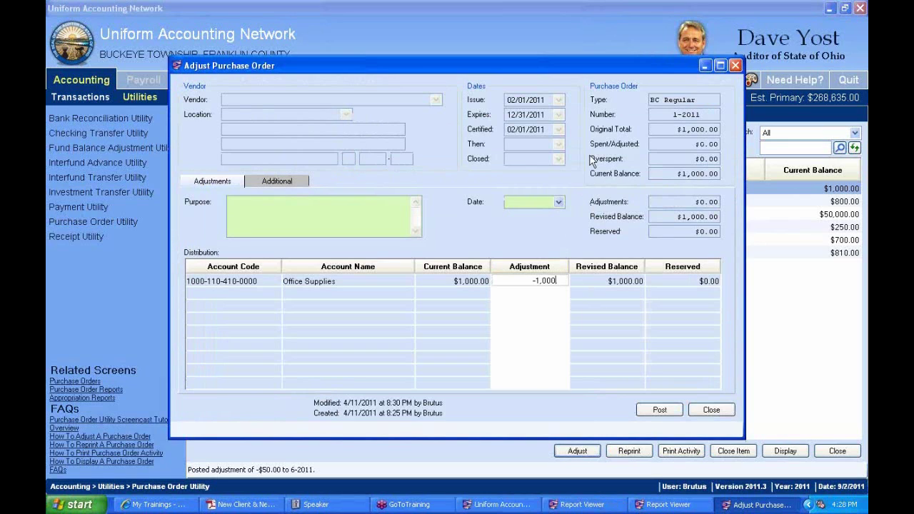
key(Tab)
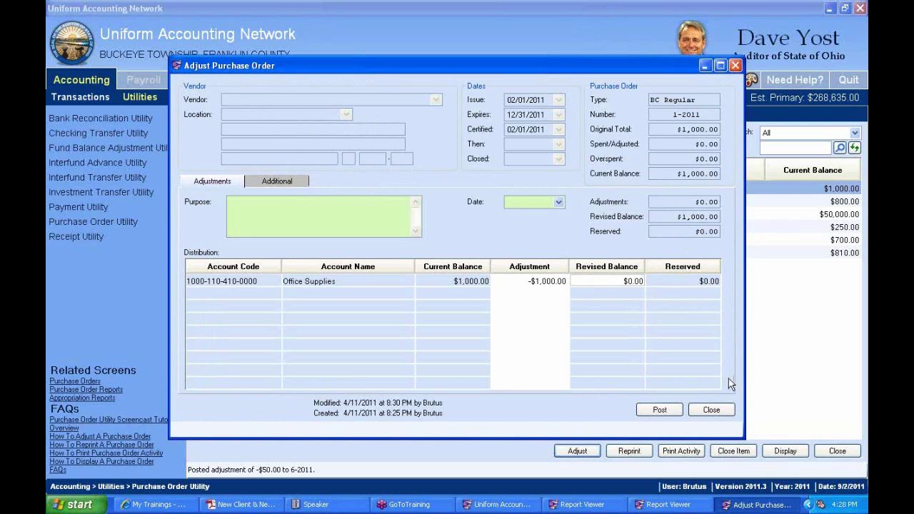
click(714, 410)
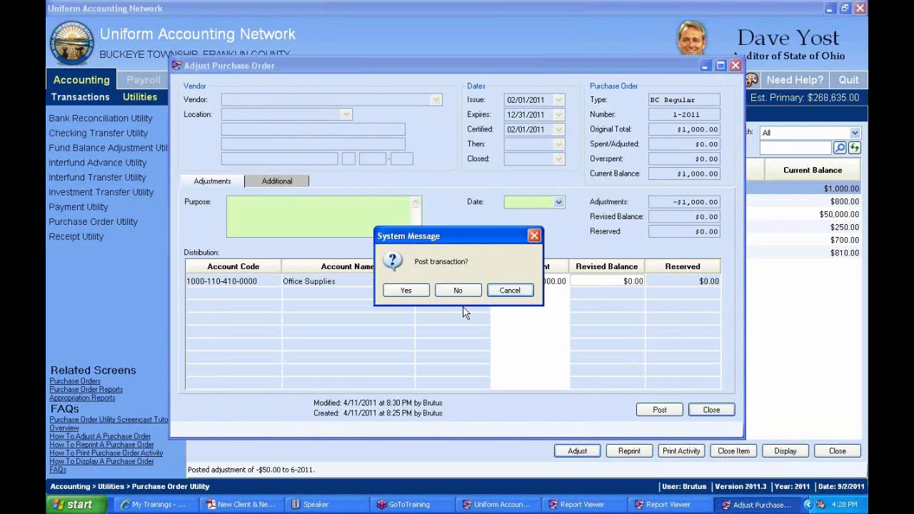
click(459, 295)
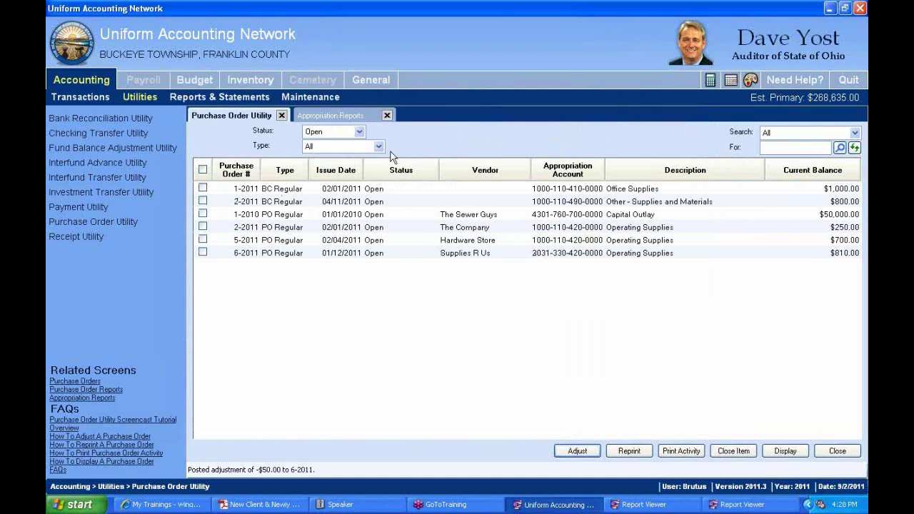
Step: Close the open BC Regular 1-2011 for Office Supplies with a closed date of 9/2/2011
click(203, 188)
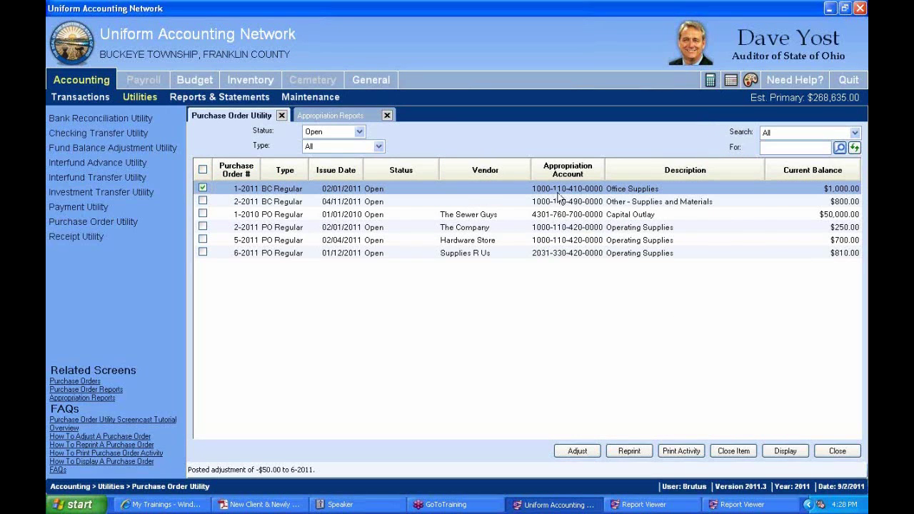
click(736, 454)
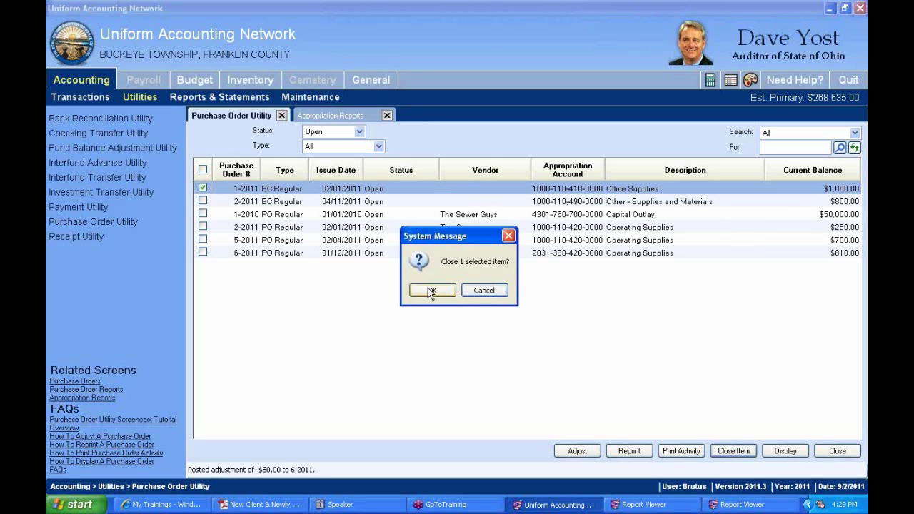
click(428, 288)
click(493, 220)
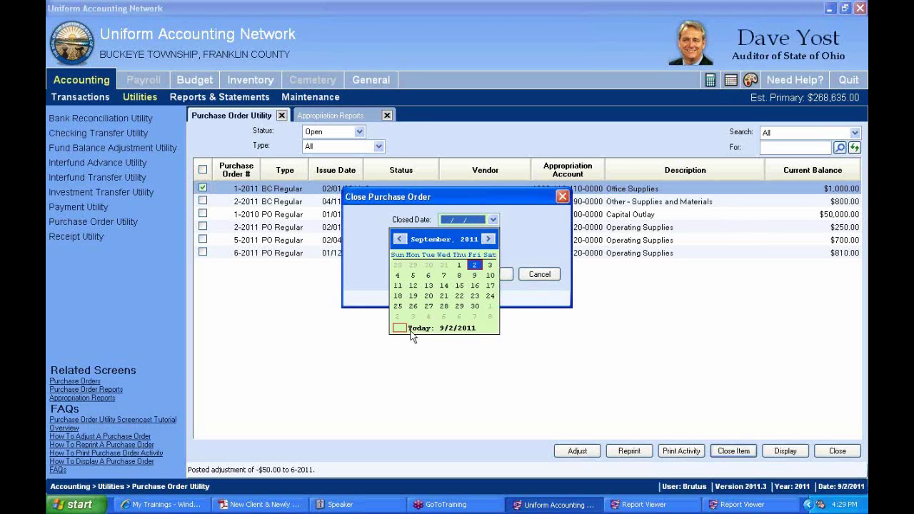
click(410, 330)
click(490, 276)
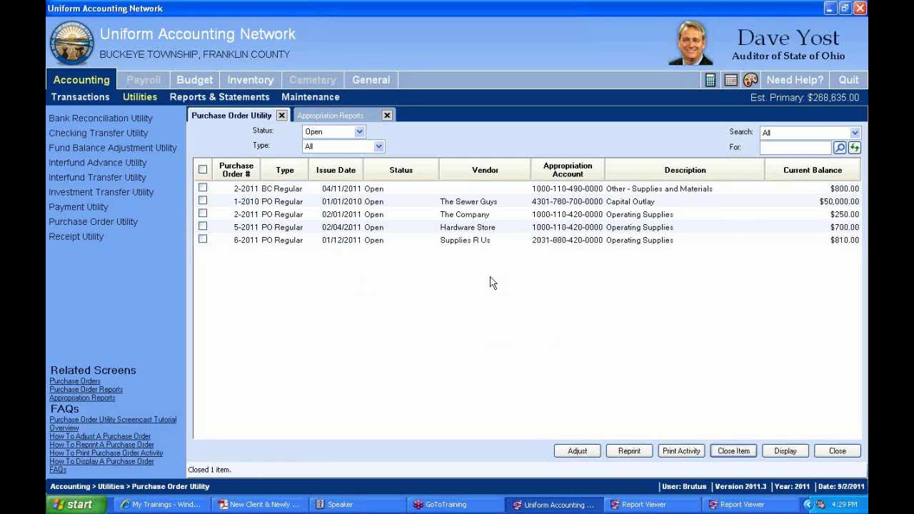
click(330, 115)
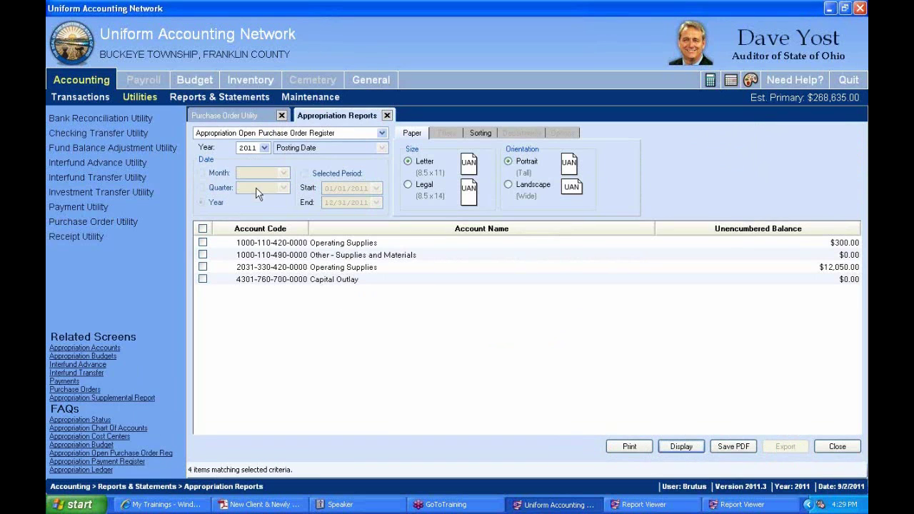
click(304, 133)
click(264, 157)
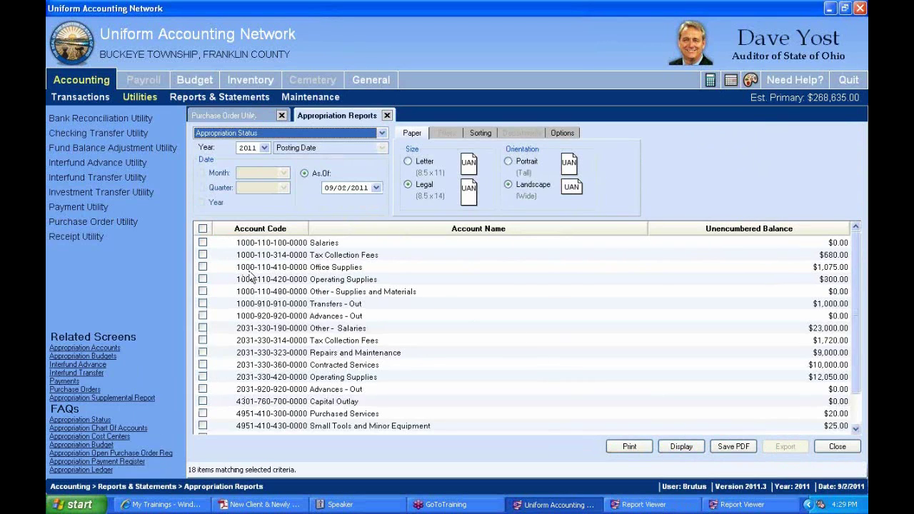
click(203, 266)
click(682, 446)
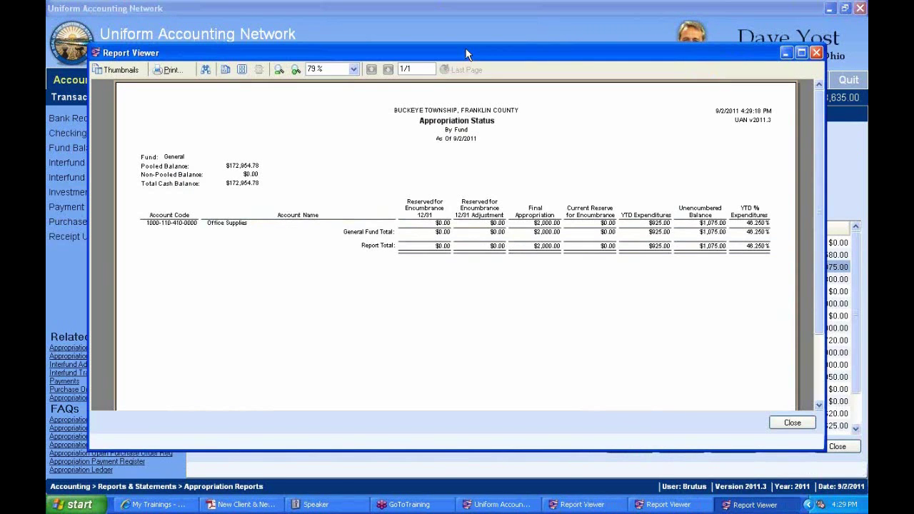
Step: Examine the Office Supplies encumbrance, expenditure and unencumbered balance columns in the Appropriation Status report, and close the report
double_click(466, 54)
click(252, 26)
click(252, 26)
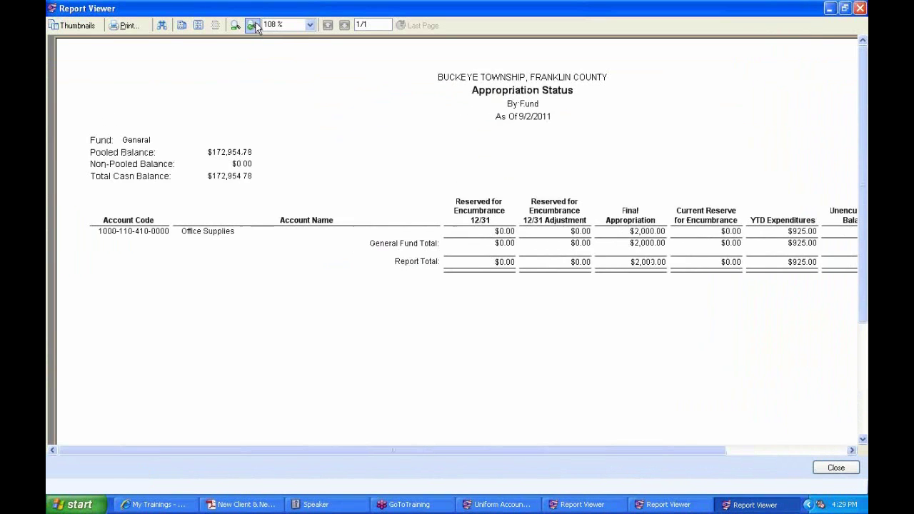
click(252, 26)
drag(721, 238, 290, 190)
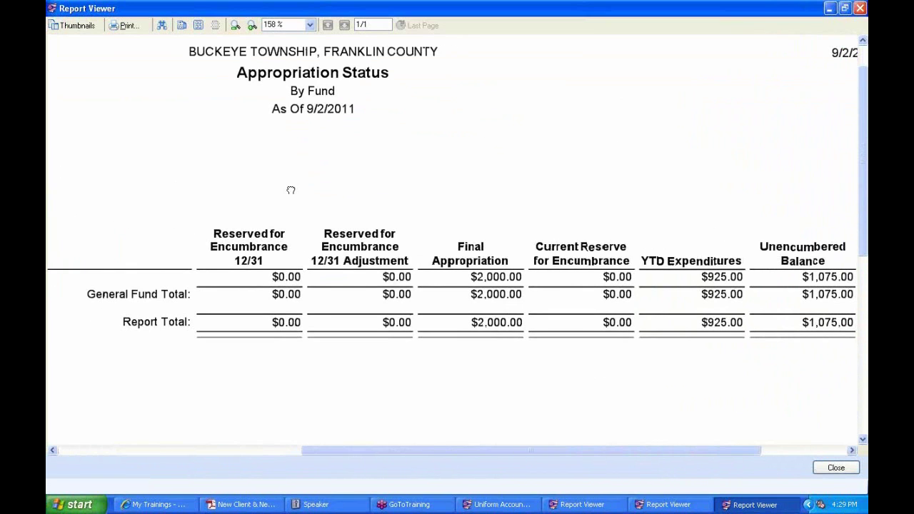
drag(670, 170, 428, 157)
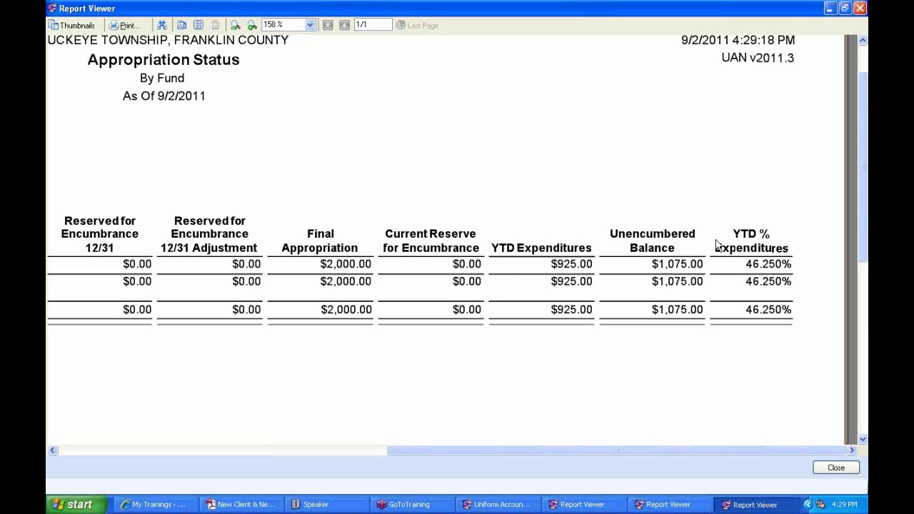
drag(505, 138, 537, 196)
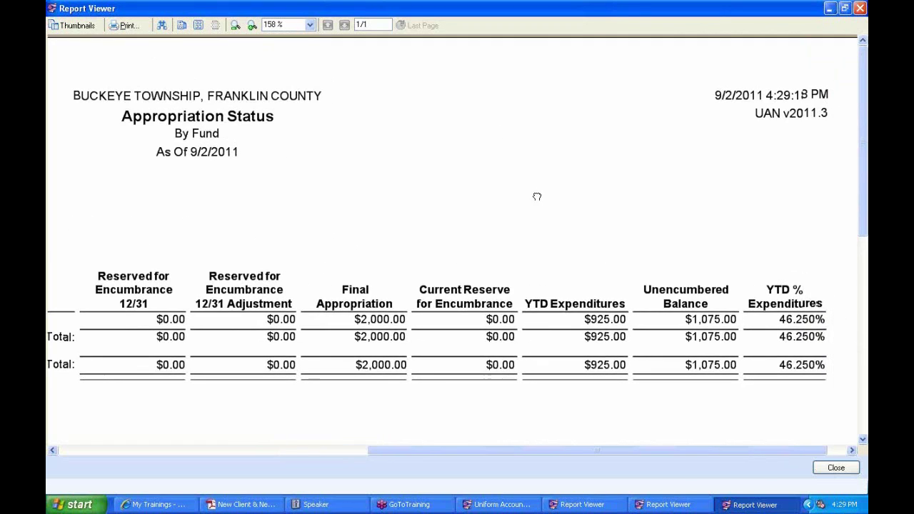
click(860, 9)
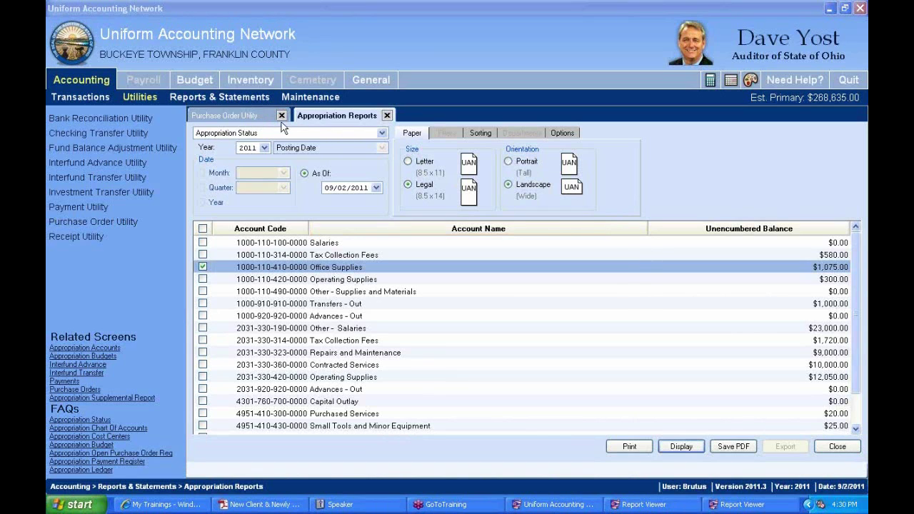
Step: Review the balances of the 1-2010 Capital Outlay purchase order in the already open Appropriation Open Purchase Order Register
click(245, 118)
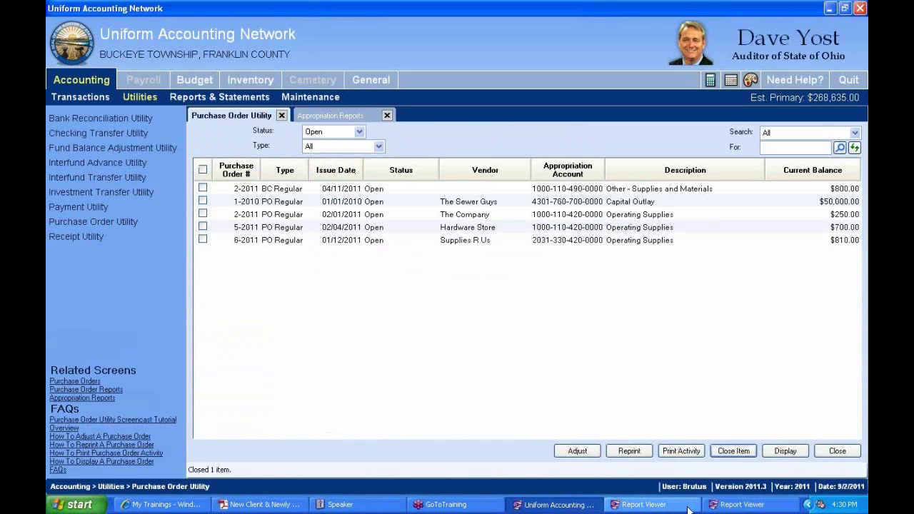
click(711, 505)
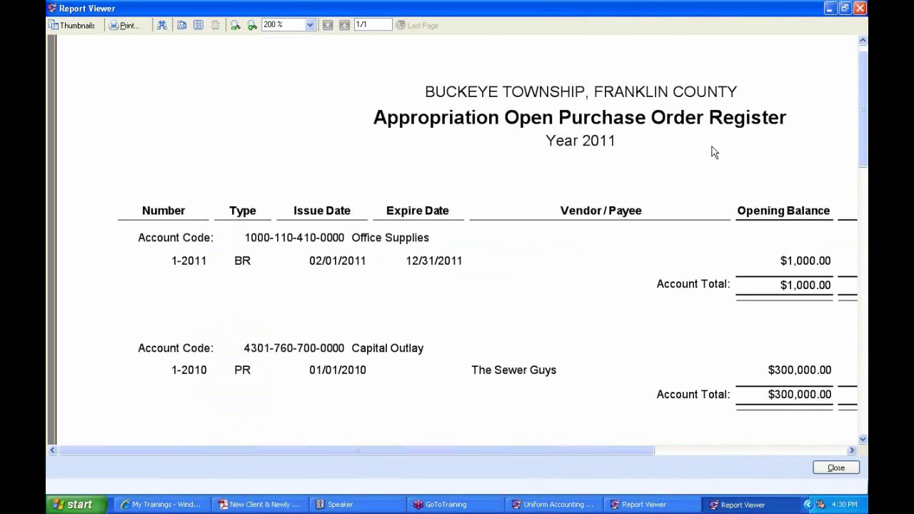
drag(567, 317, 489, 194)
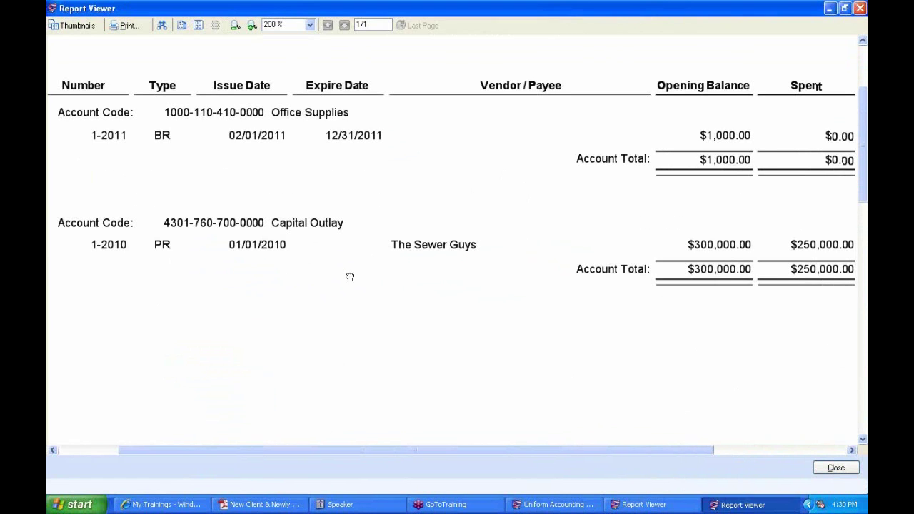
drag(348, 276, 292, 267)
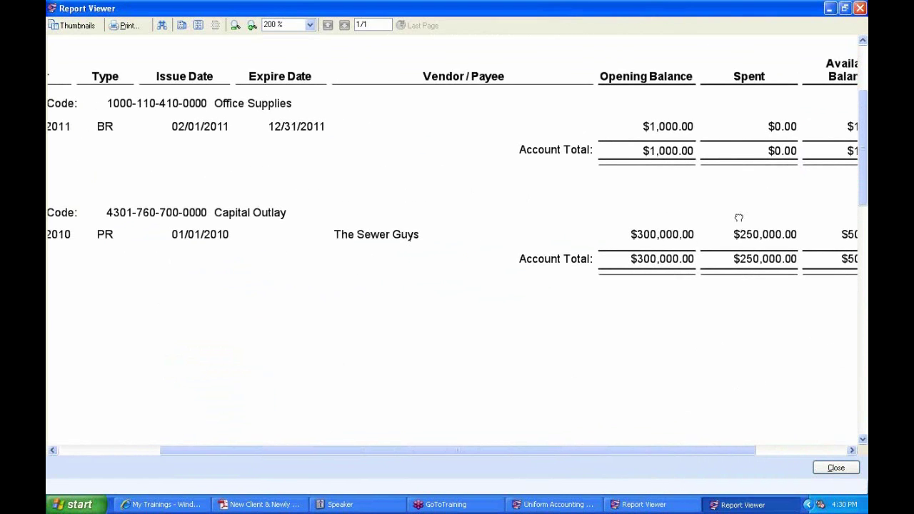
drag(739, 218, 541, 476)
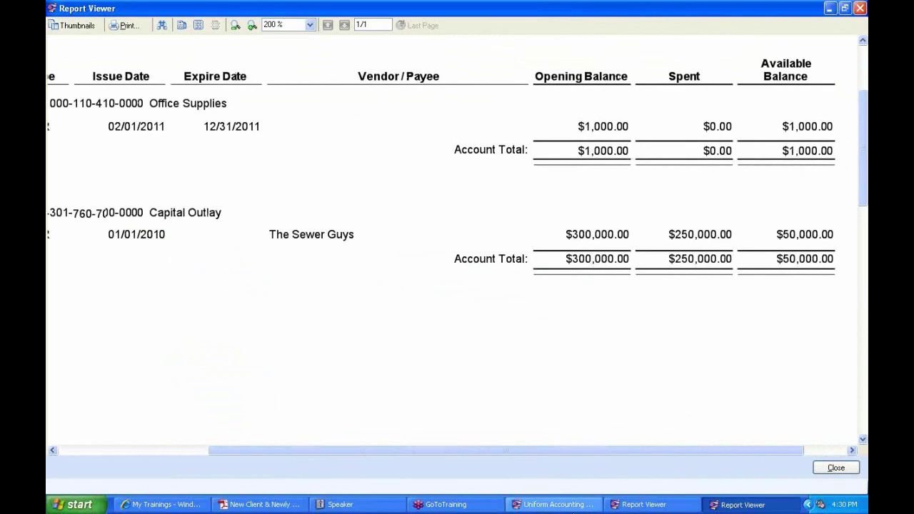
Step: Examine the reserve, expenditure and unencumbered balance columns for Capital Outlay in the earlier Appropriation Status report
click(642, 507)
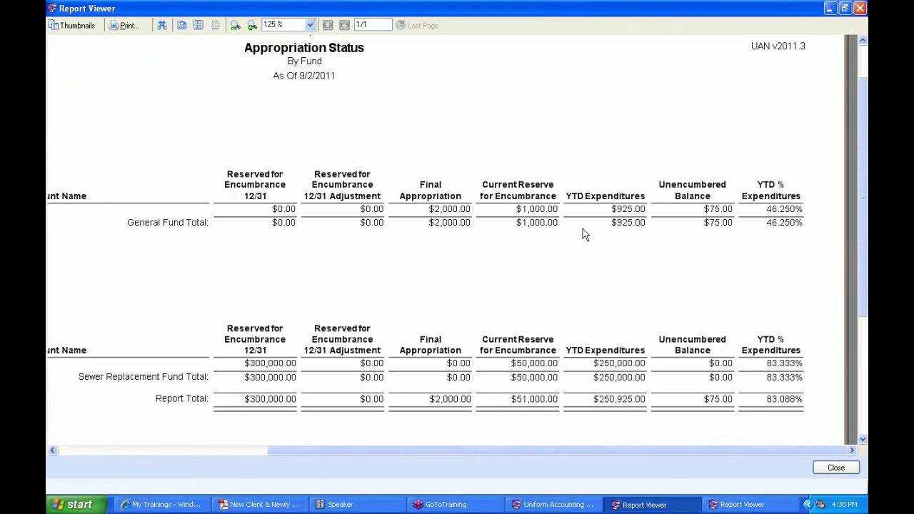
drag(374, 298, 431, 126)
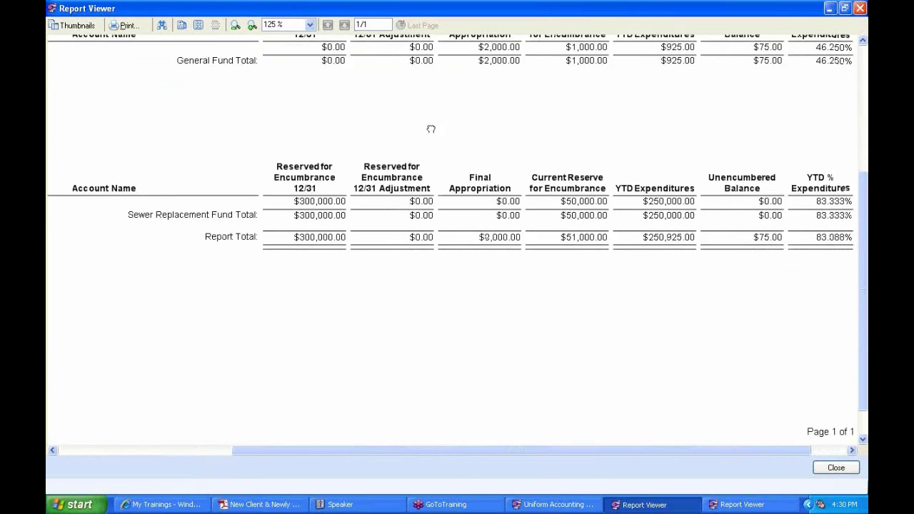
drag(307, 127, 517, 171)
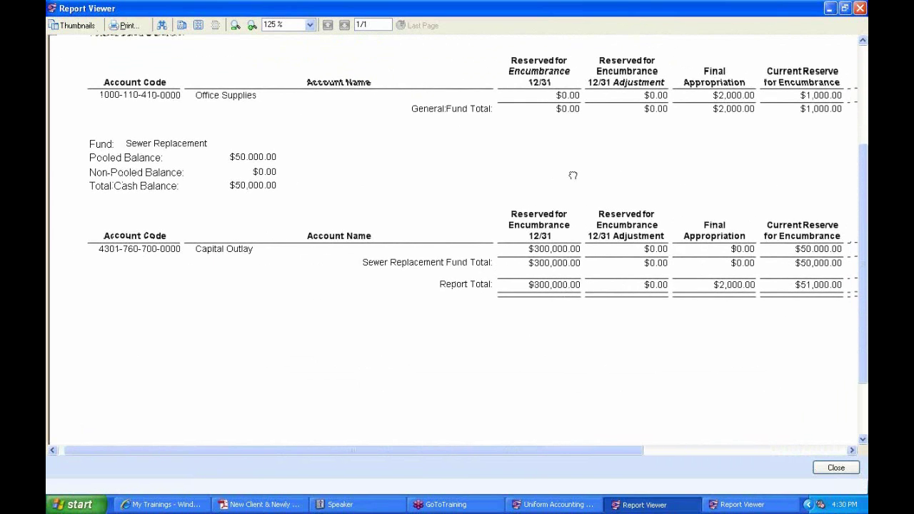
drag(574, 174, 416, 171)
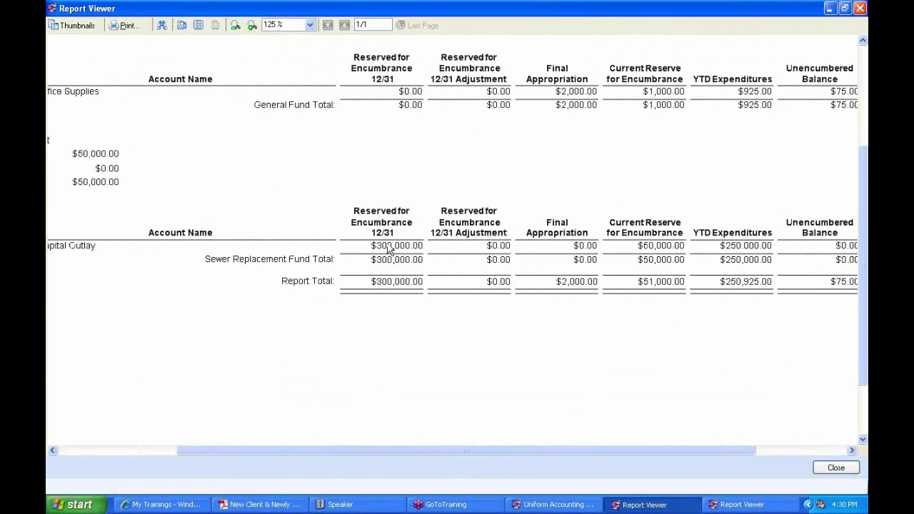
drag(748, 192, 575, 193)
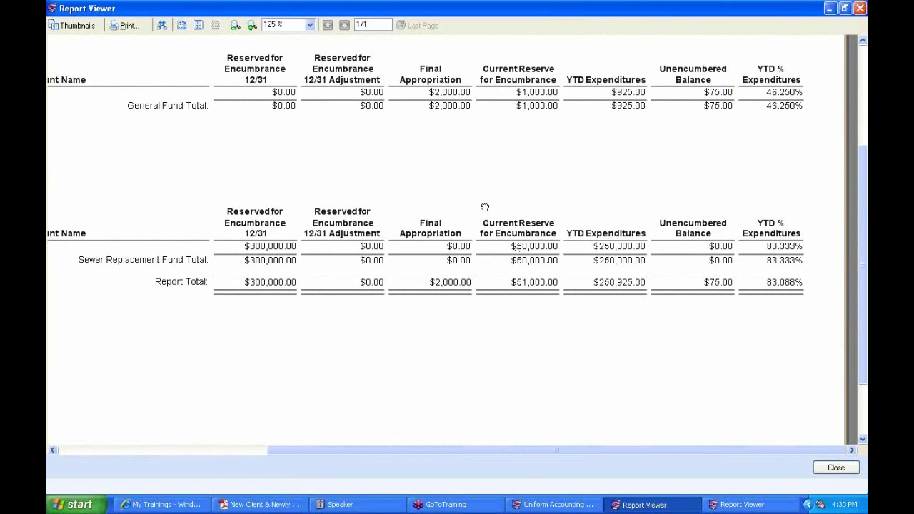
mouse_move(484, 206)
mouse_down()
mouse_move(777, 205)
mouse_move(491, 201)
mouse_up()
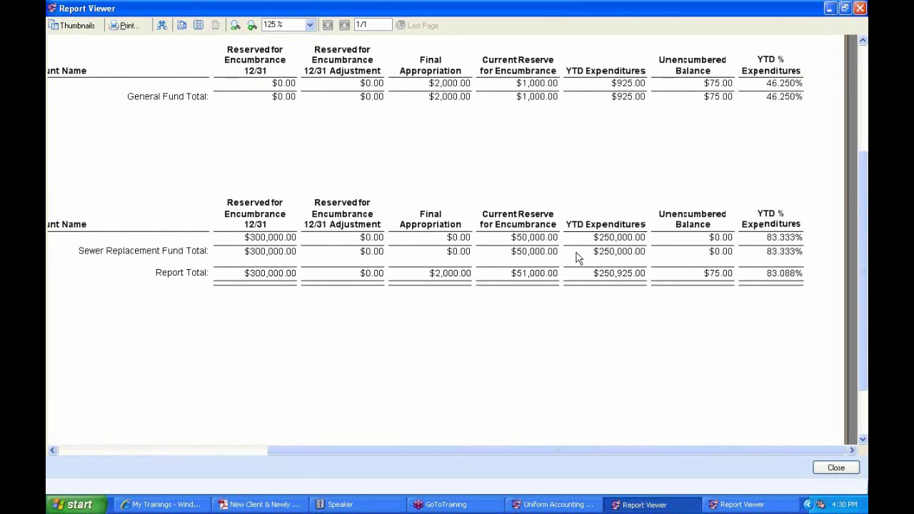
Step: Compare the Capital Outlay opening, spent and available balances in the Open Purchase Order Register with the earlier Appropriation Status report
click(740, 505)
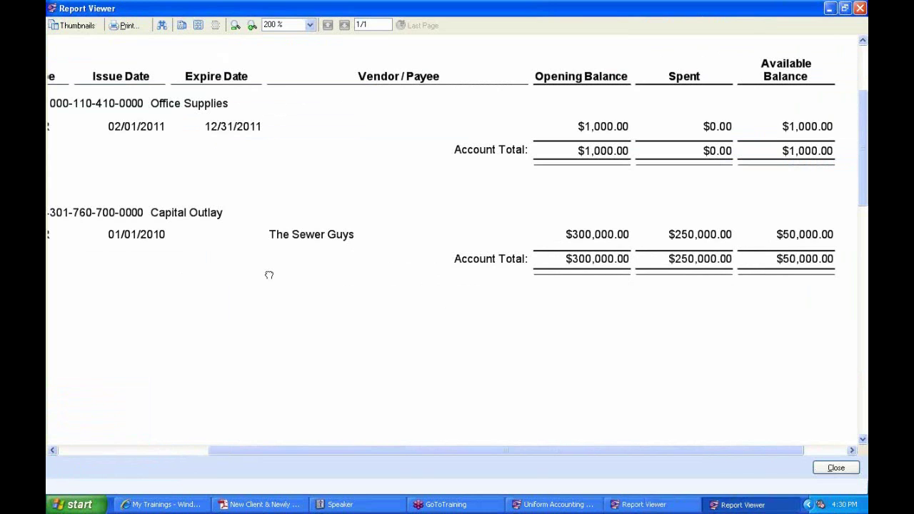
drag(269, 275, 500, 302)
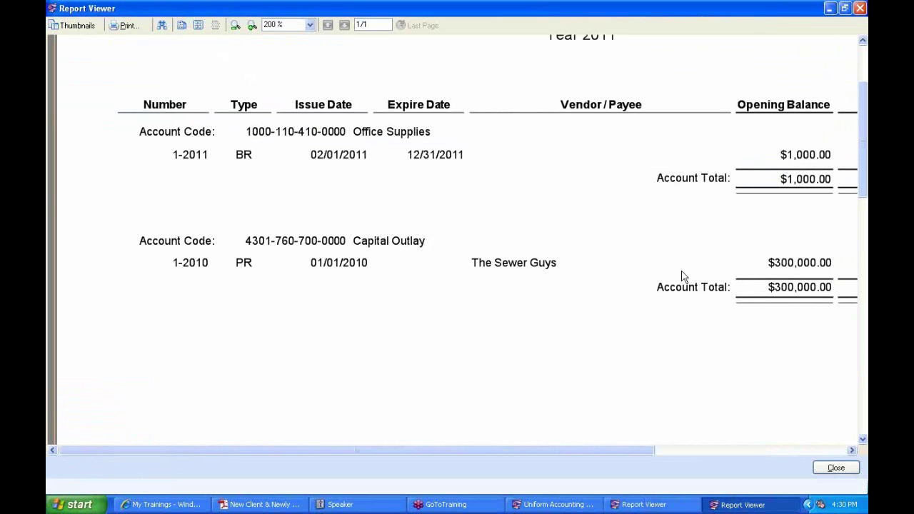
drag(806, 333, 586, 326)
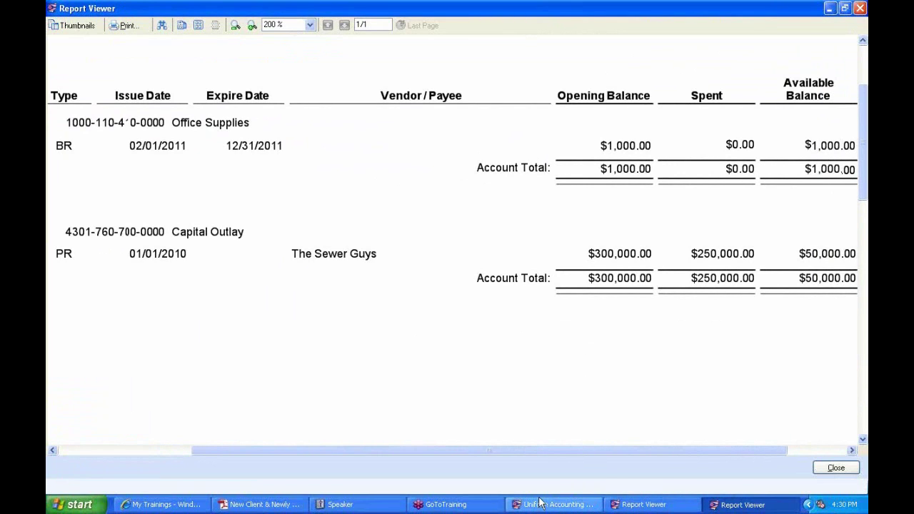
drag(694, 250, 646, 237)
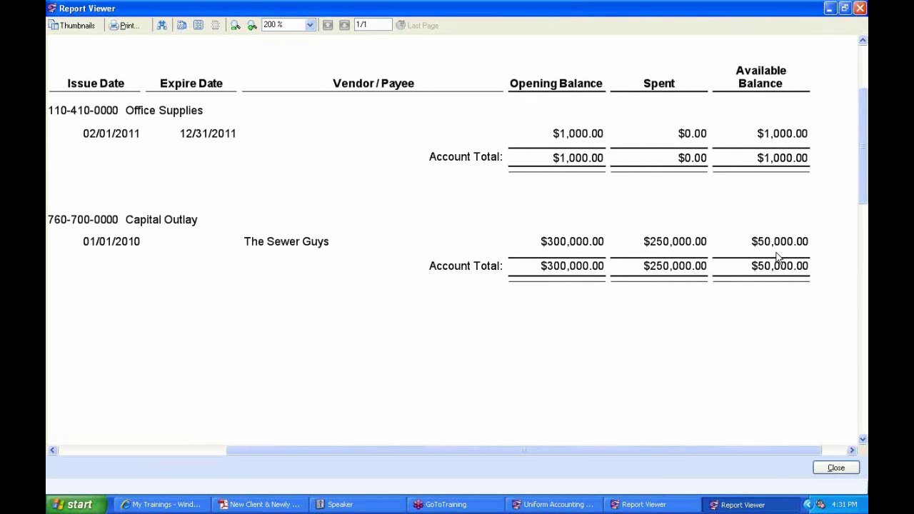
click(645, 507)
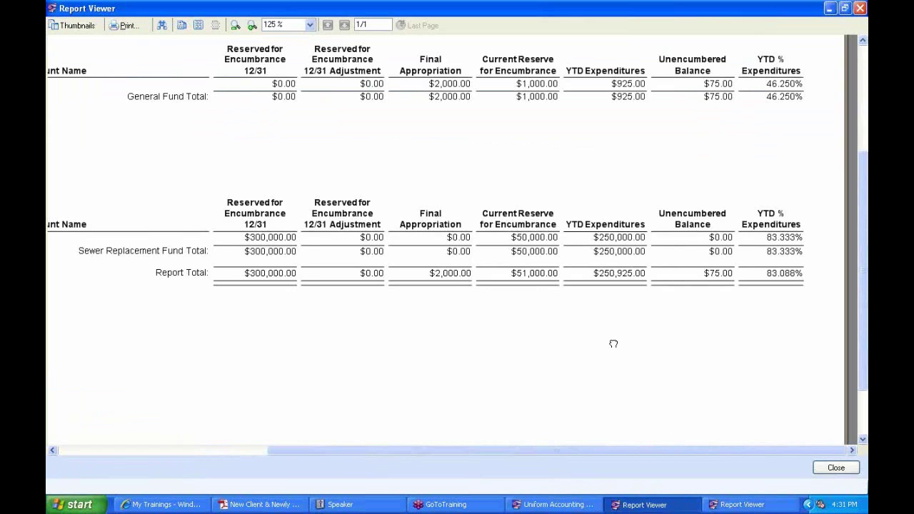
drag(614, 343, 673, 343)
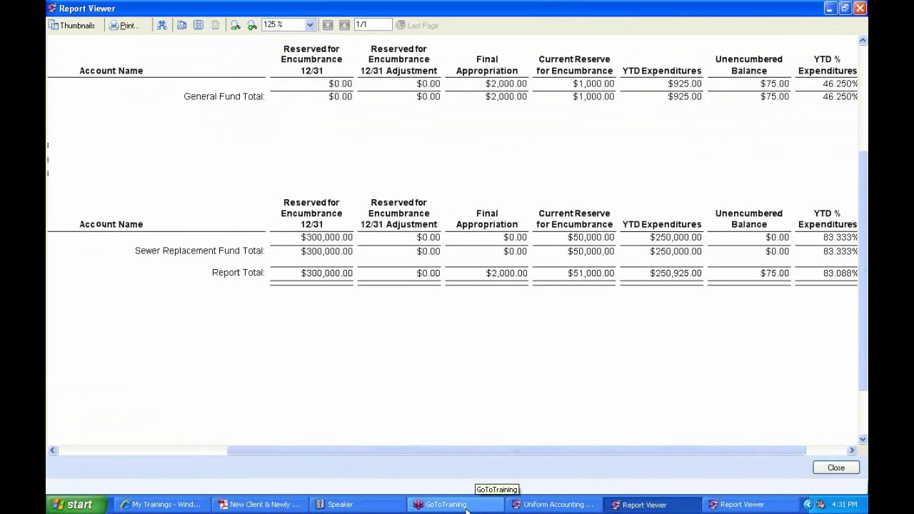
Step: Close PO Regular 1-2010 for Capital Outlay with a closed date of 09/02/2011, and filter the list to Closed purchase orders
click(557, 504)
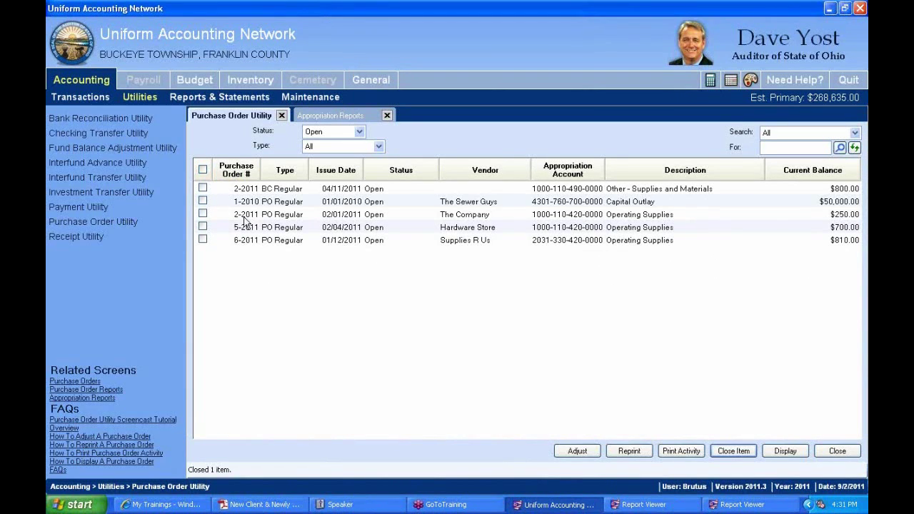
click(245, 175)
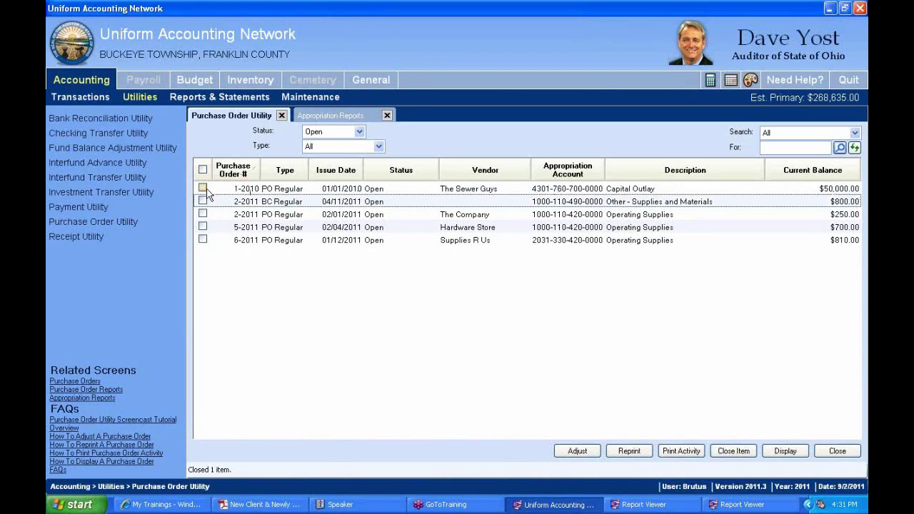
click(203, 188)
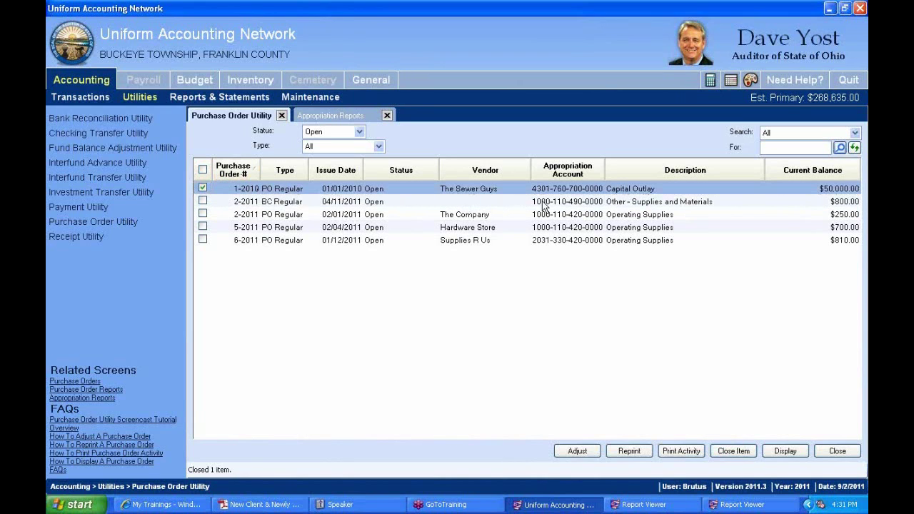
click(736, 452)
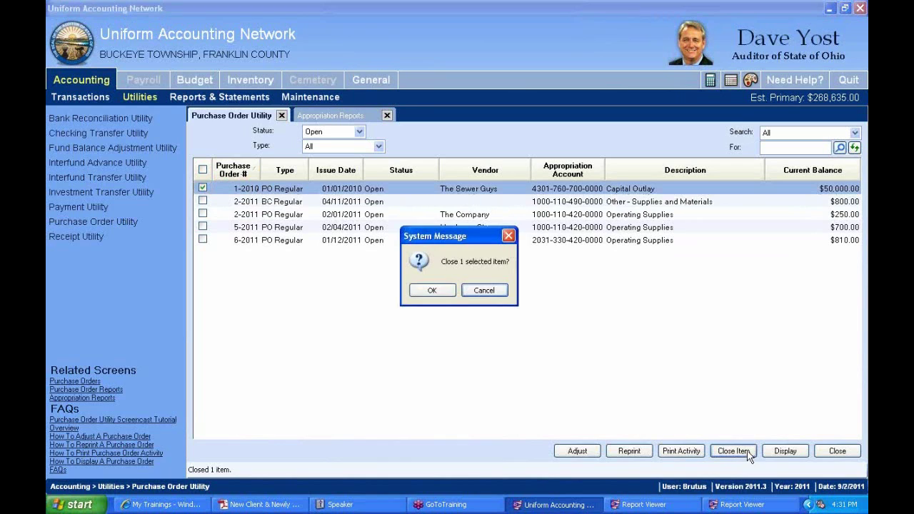
click(429, 293)
click(492, 220)
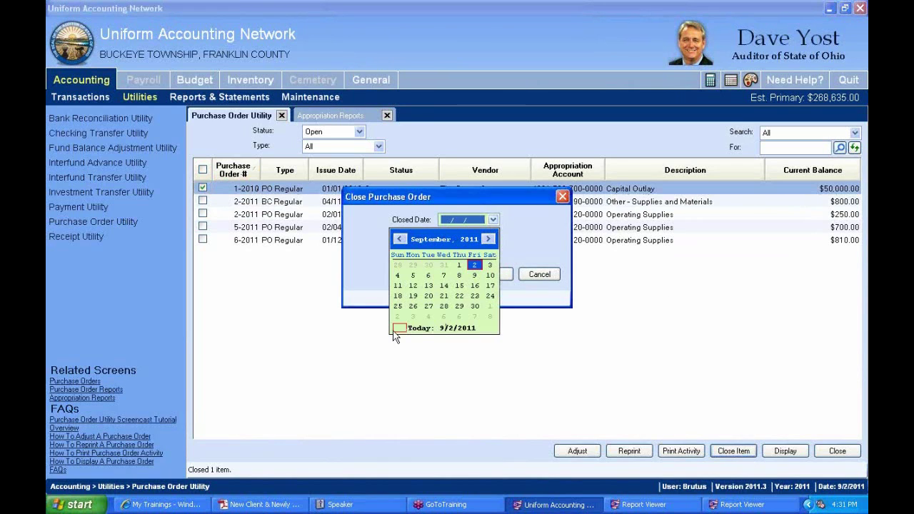
click(398, 331)
click(492, 276)
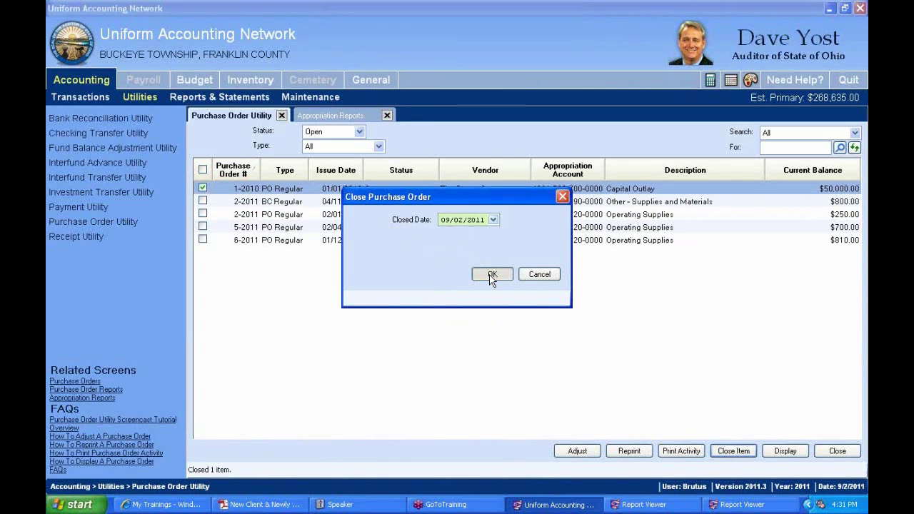
click(359, 132)
click(315, 204)
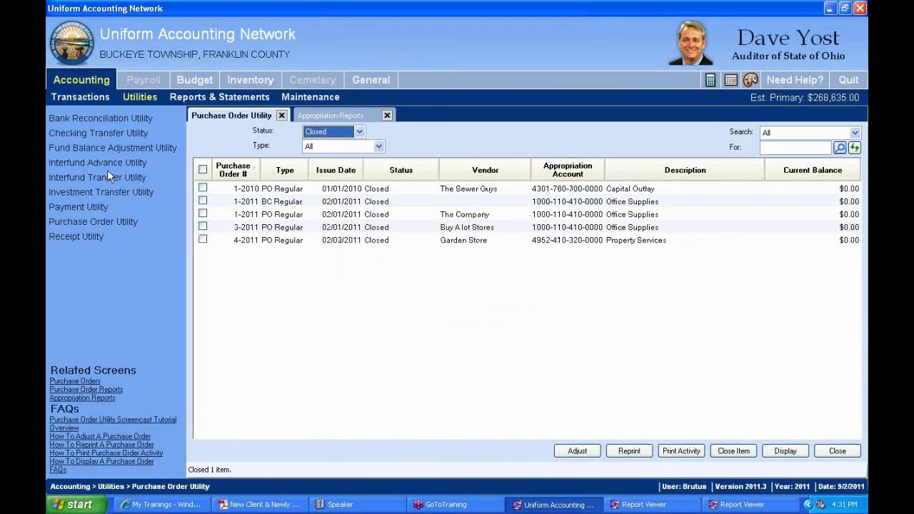
click(323, 117)
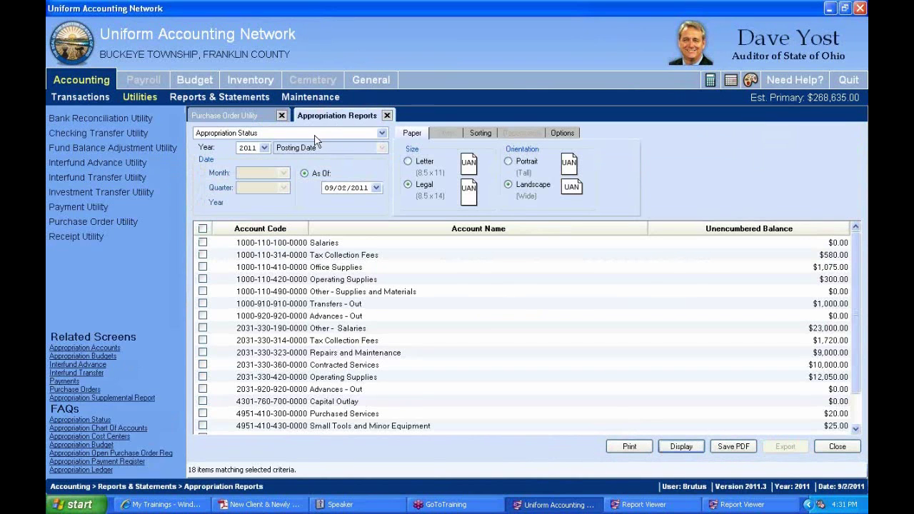
click(381, 133)
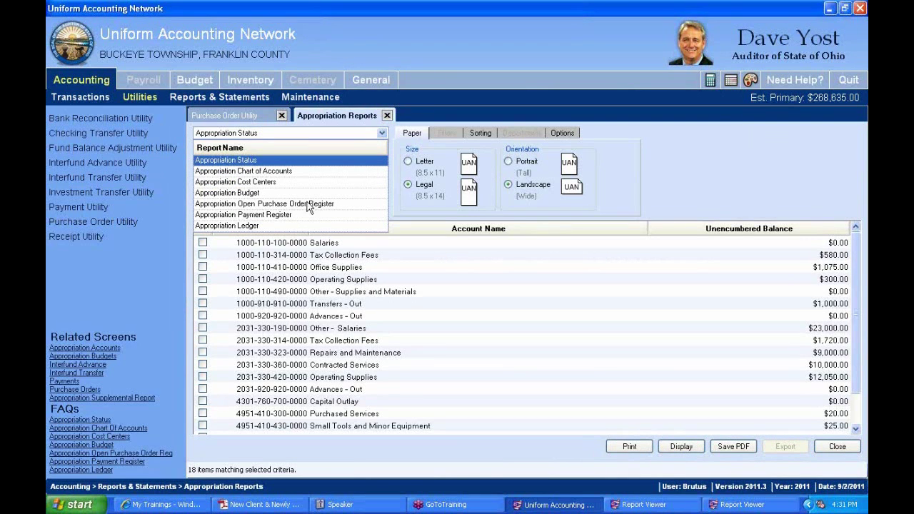
click(246, 161)
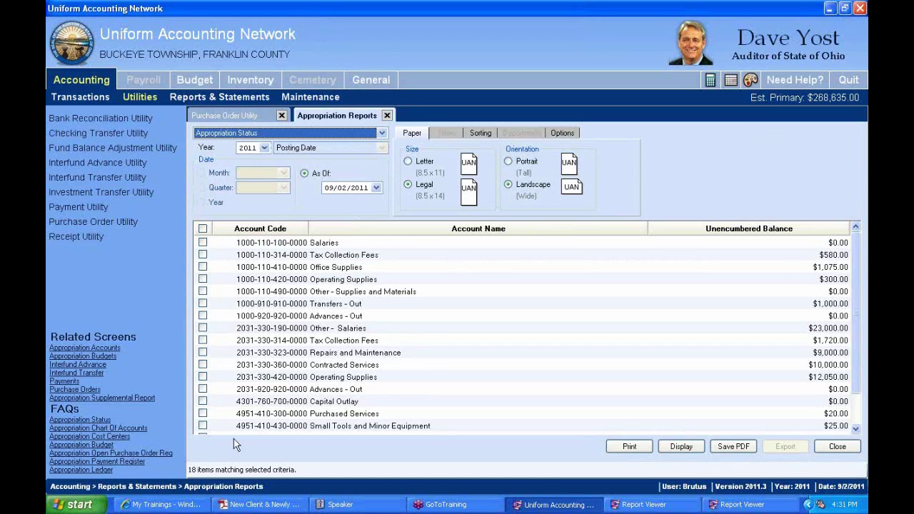
click(246, 406)
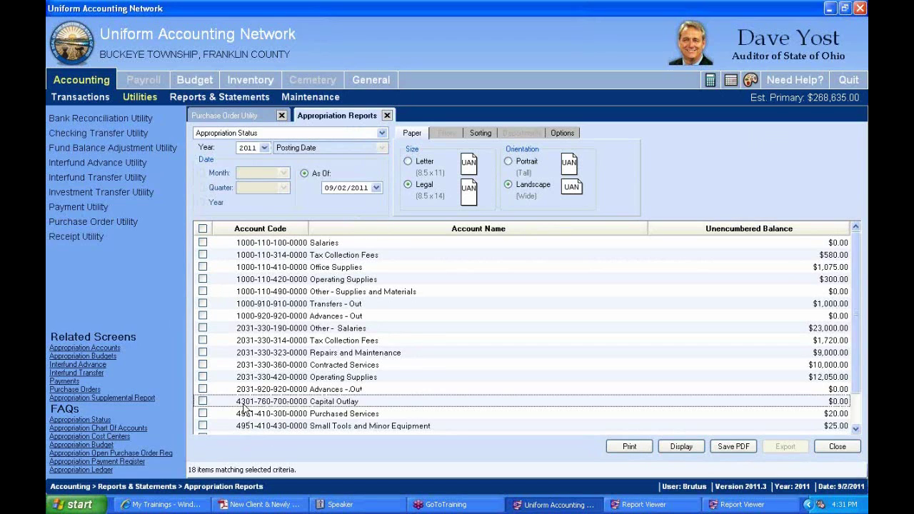
click(204, 402)
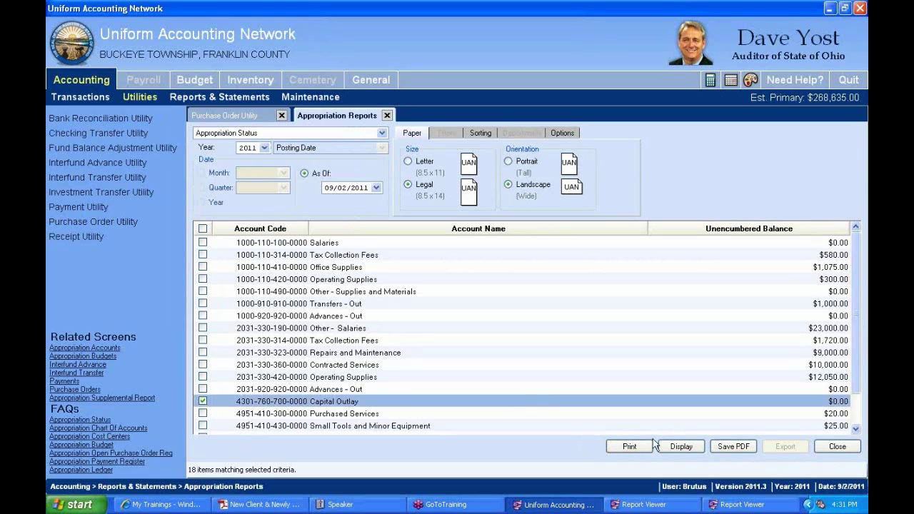
click(691, 447)
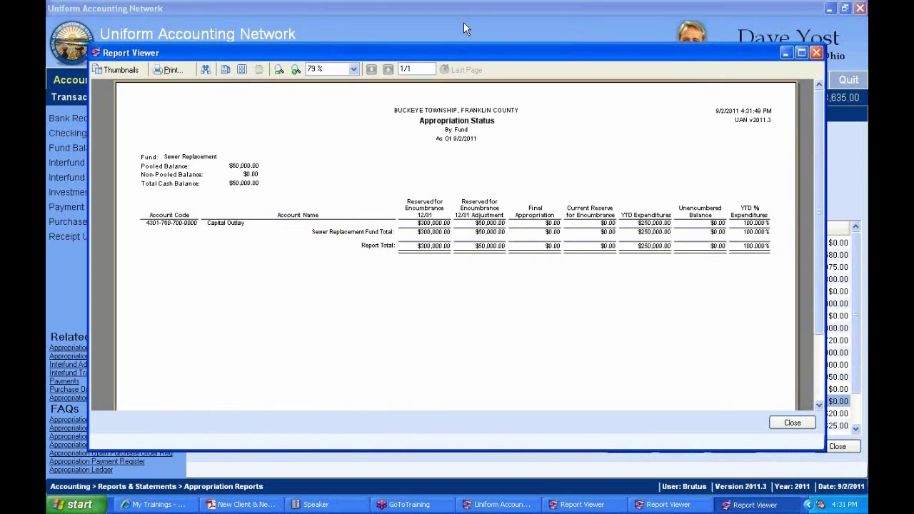
Step: Enlarge the Appropriation Status report and examine Capital Outlay's 12/31 reserve, reserve adjustment, final appropriation, current reserve, expenditure and unencumbered balance columns
double_click(462, 52)
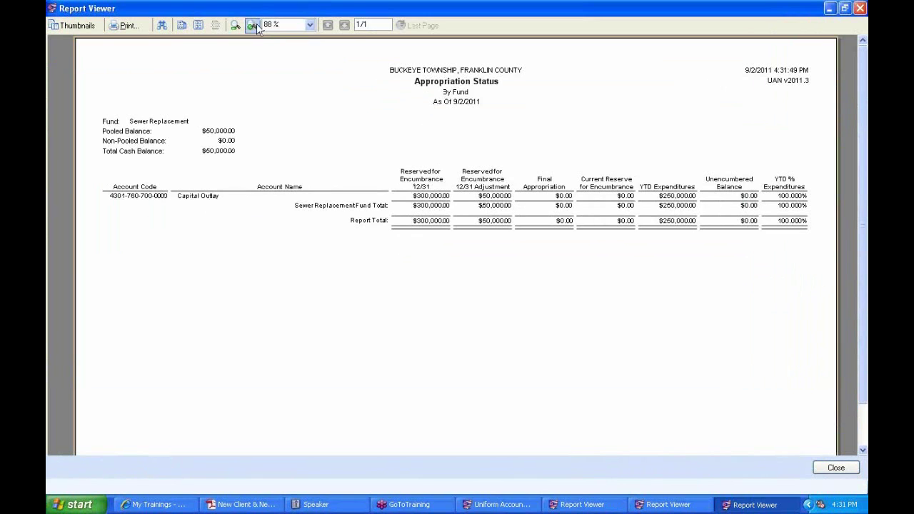
click(253, 26)
click(253, 25)
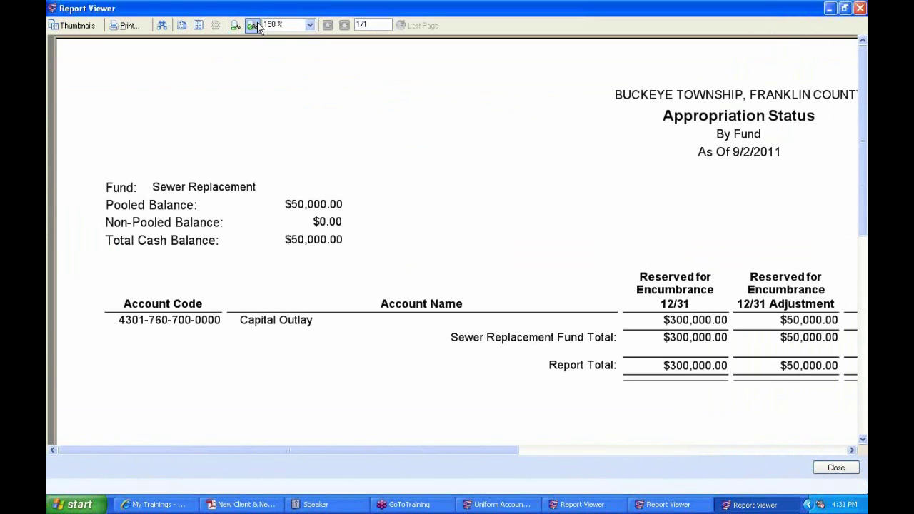
drag(616, 192, 361, 157)
scroll(386, 321, down, 1)
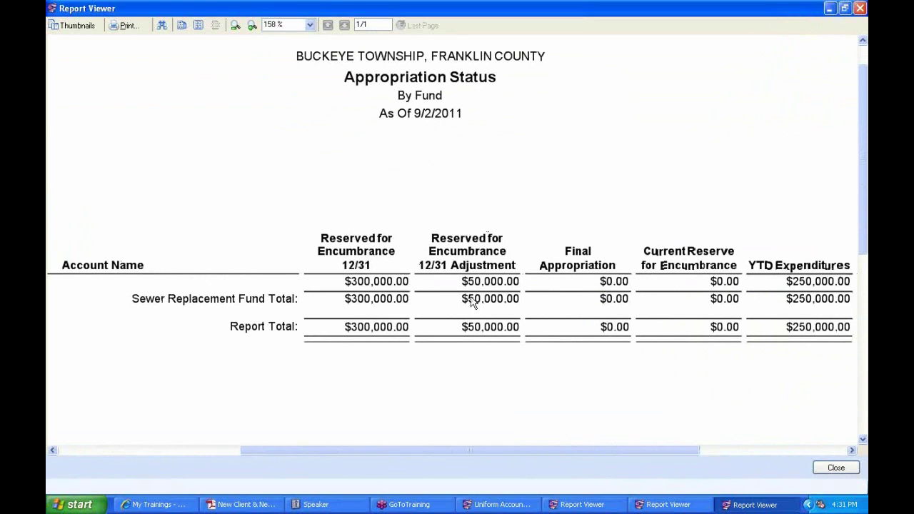
drag(650, 172, 529, 157)
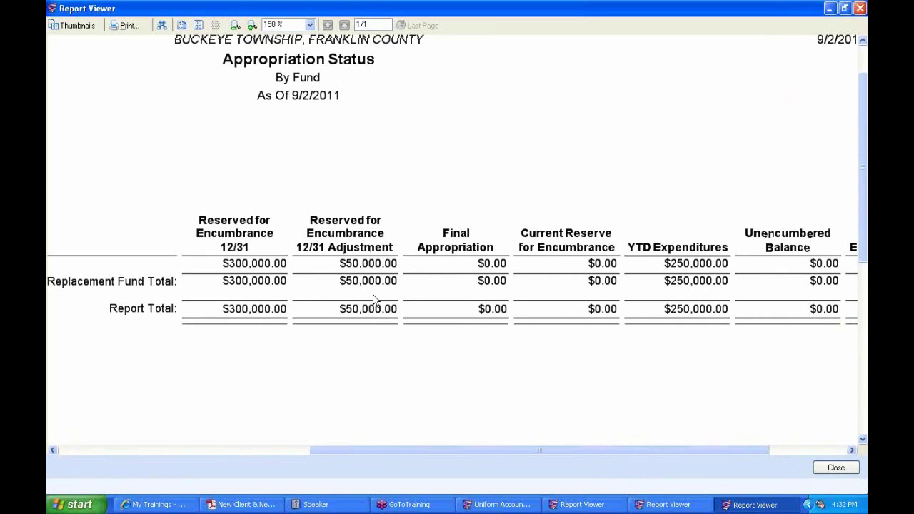
drag(741, 159, 617, 143)
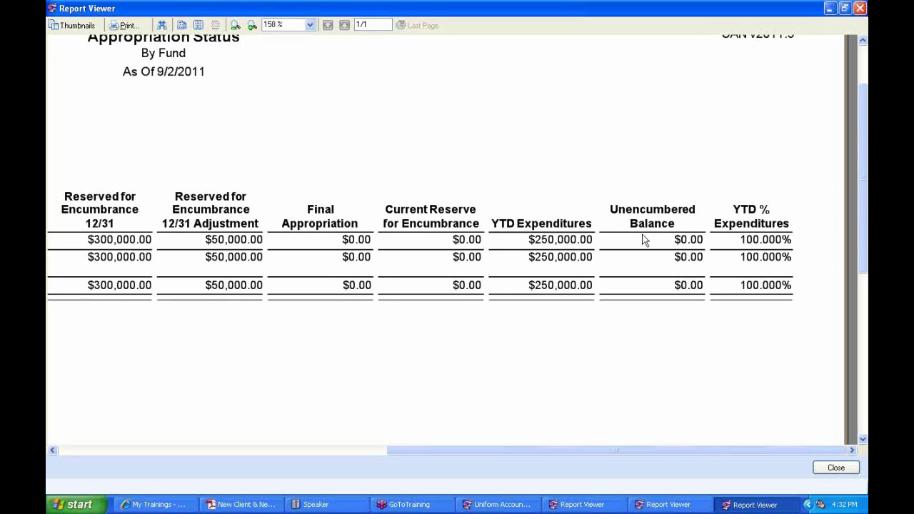
drag(578, 131, 601, 108)
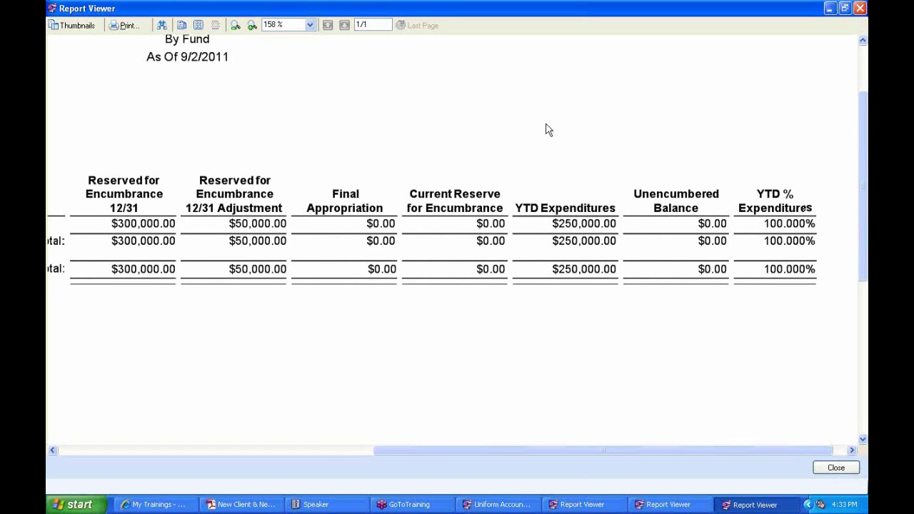
scroll(320, 129, left, 3)
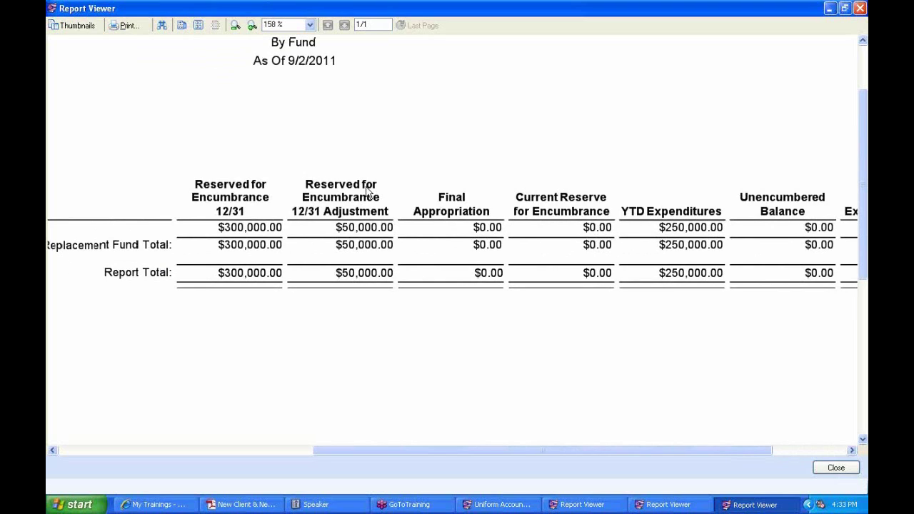
drag(655, 135, 503, 125)
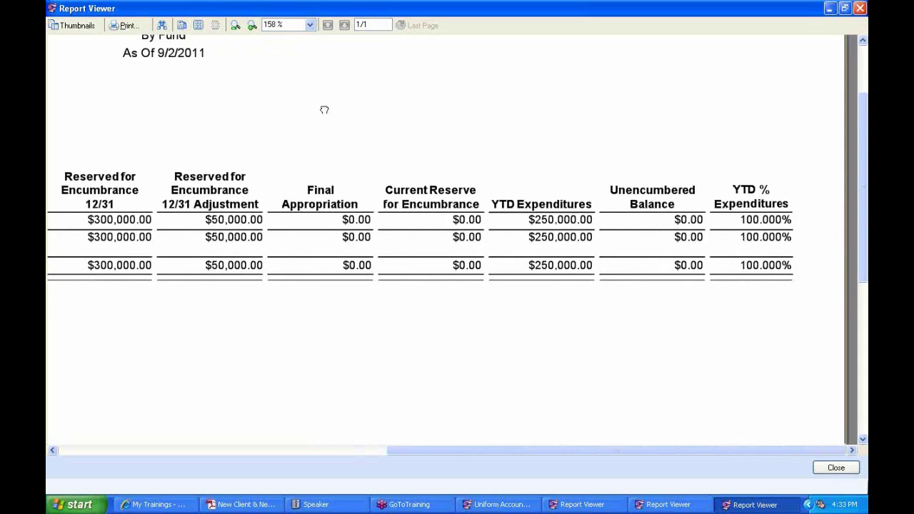
drag(322, 107, 340, 145)
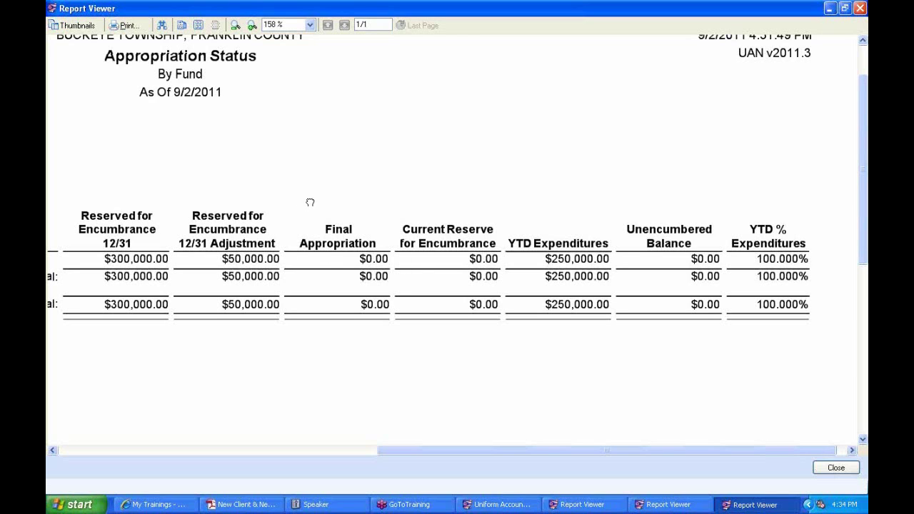
scroll(308, 200, left, 3)
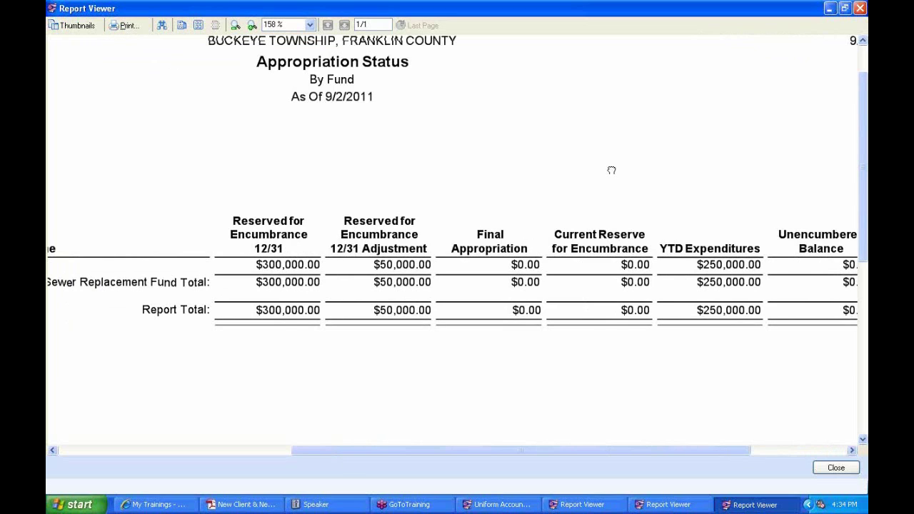
drag(609, 168, 563, 160)
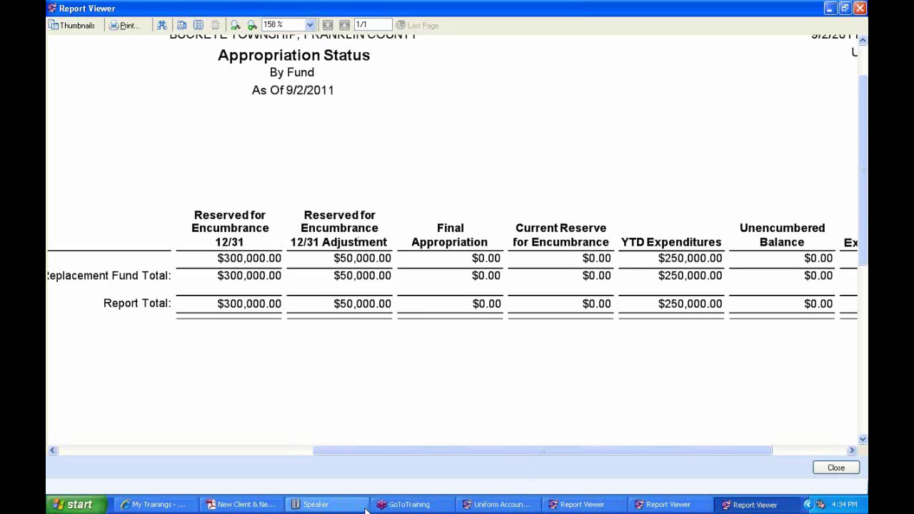
Step: Return to the Uniform Accounting Network main window and close the Purchase Order Utility and Appropriation Reports screens
click(497, 504)
click(240, 114)
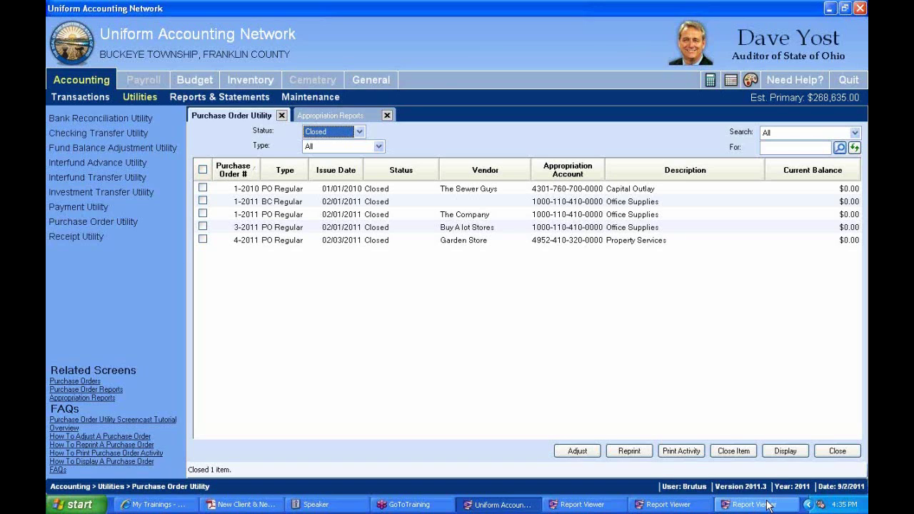
click(281, 116)
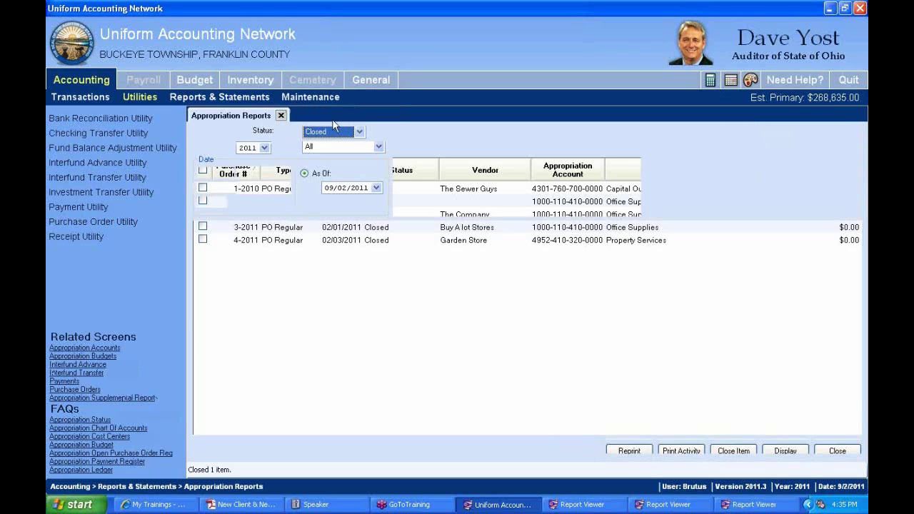
click(281, 116)
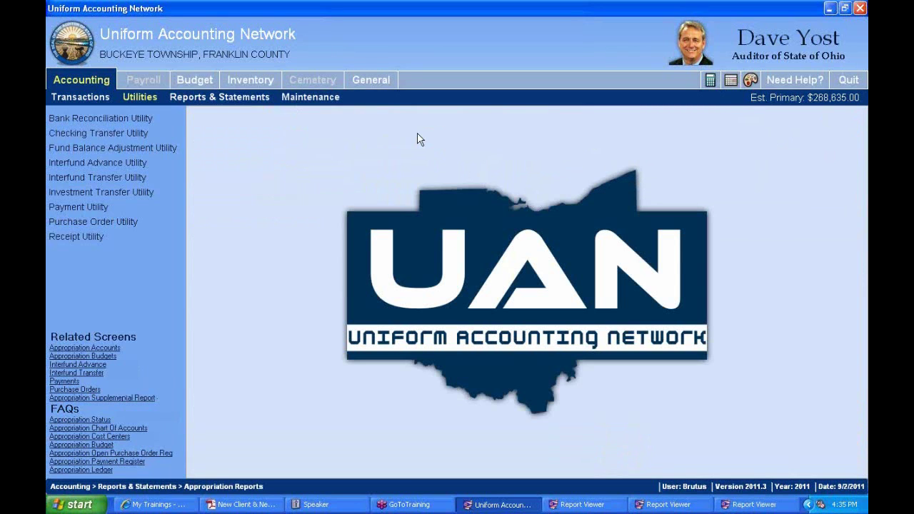